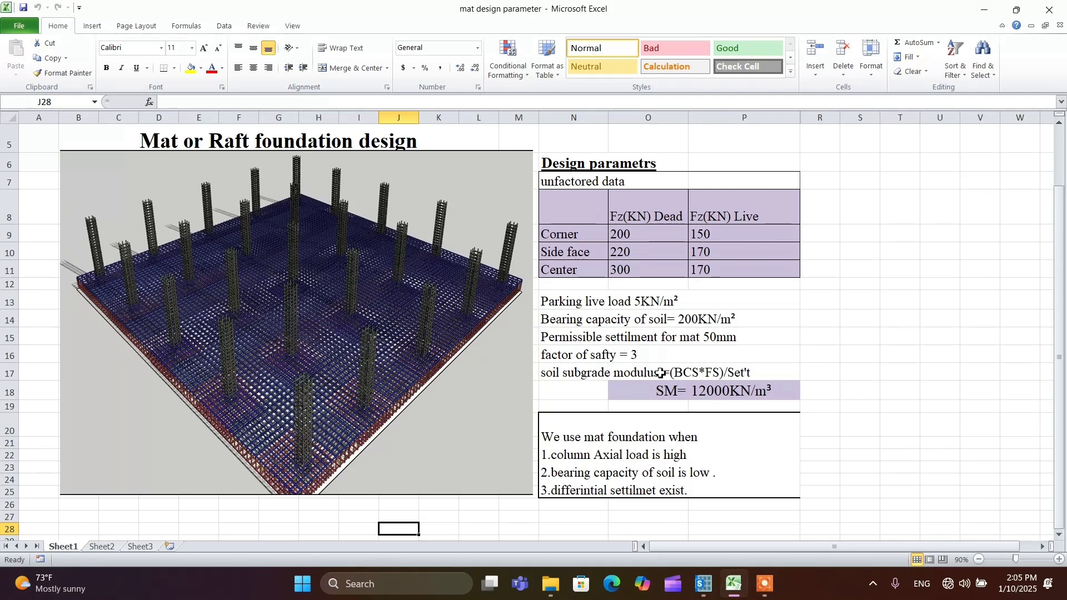
click(703, 584)
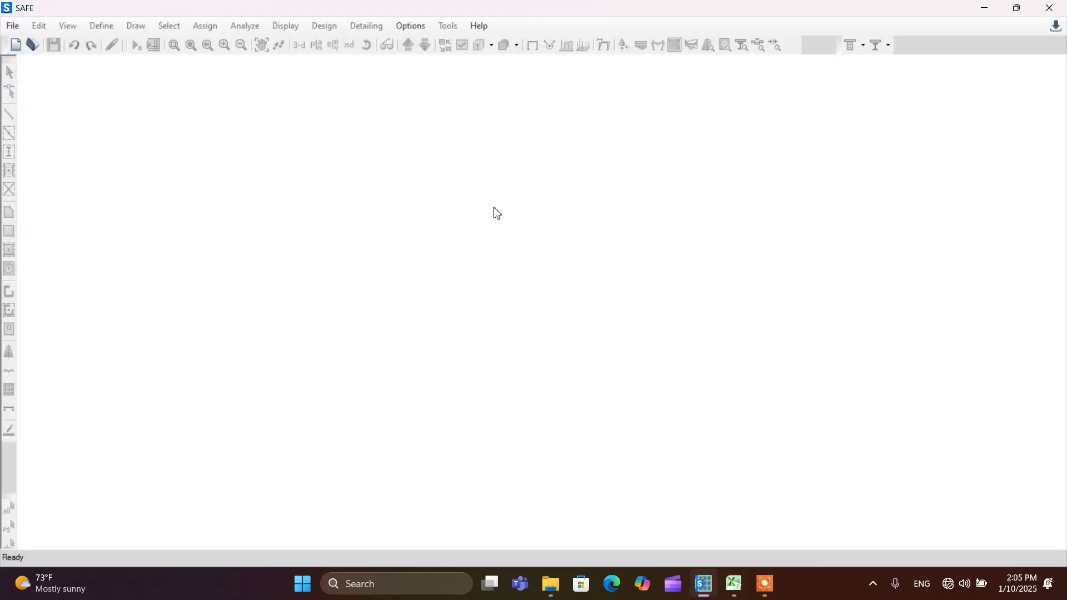
click(984, 9)
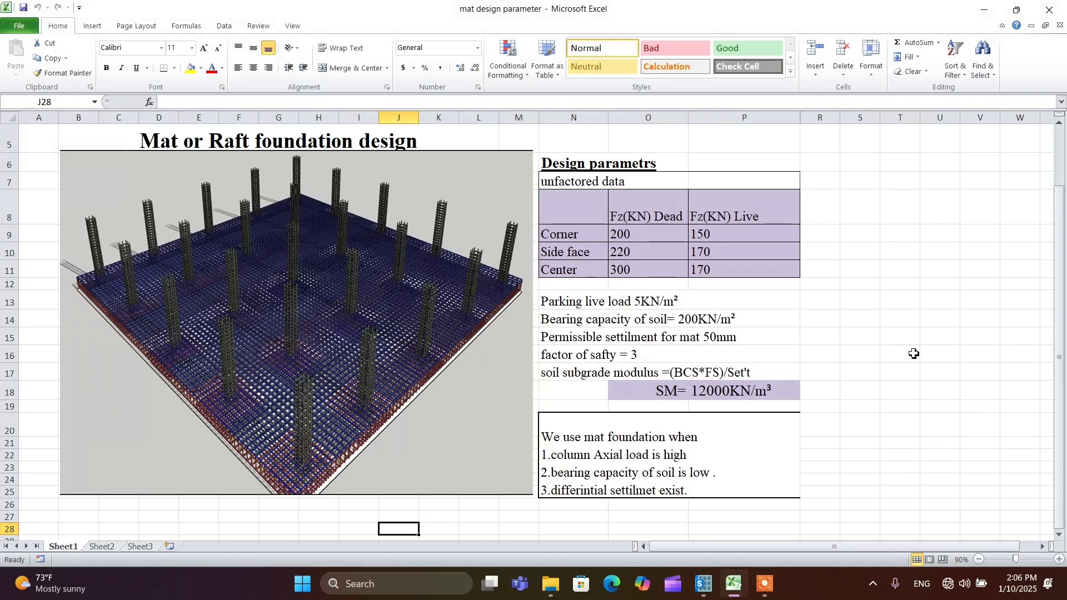
Step: Switch to SAFE and start a new model from built-in settings, with Metric SI display units and Europe as the default materials region
mouse_move(703, 584)
click(620, 508)
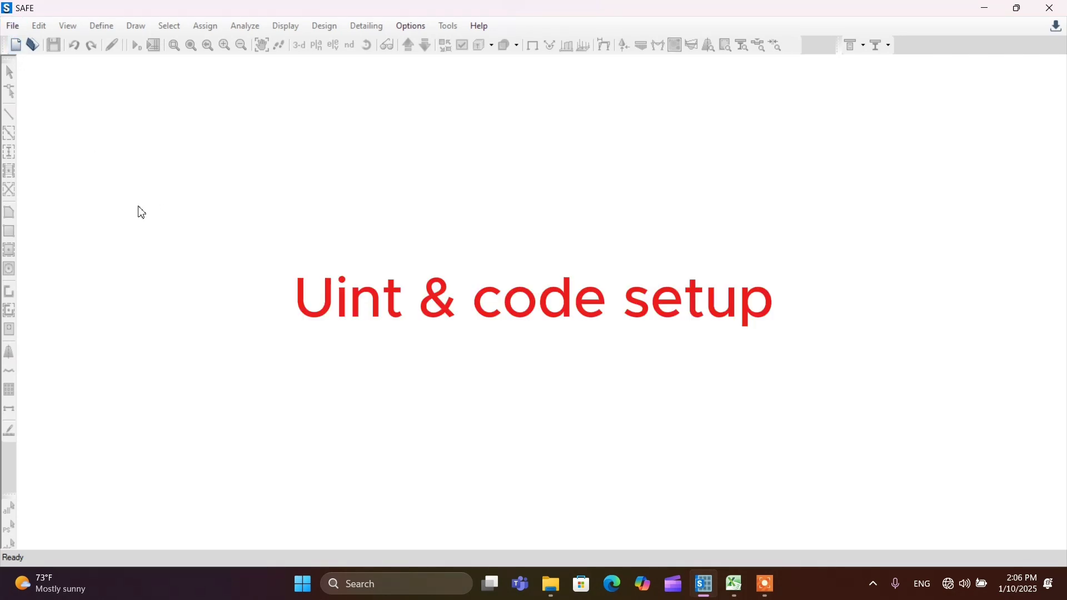
click(17, 49)
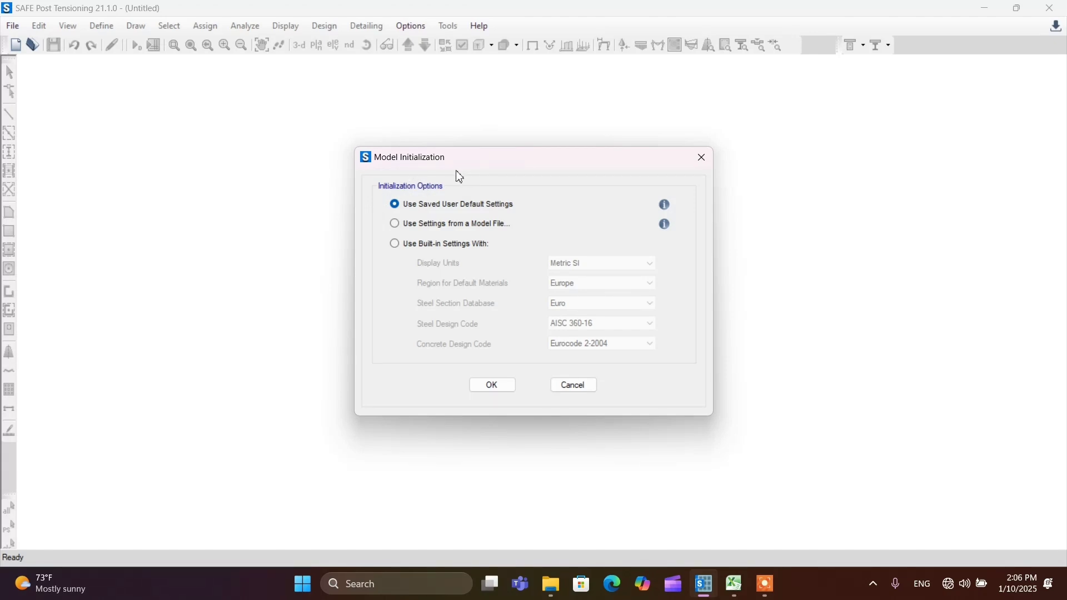
drag(485, 166, 374, 135)
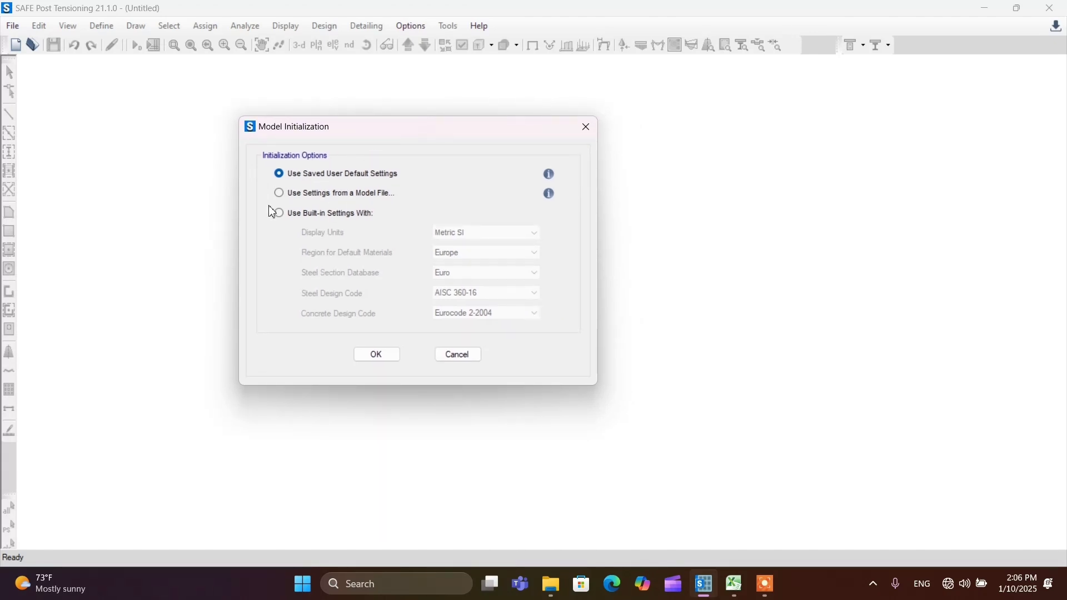
click(281, 213)
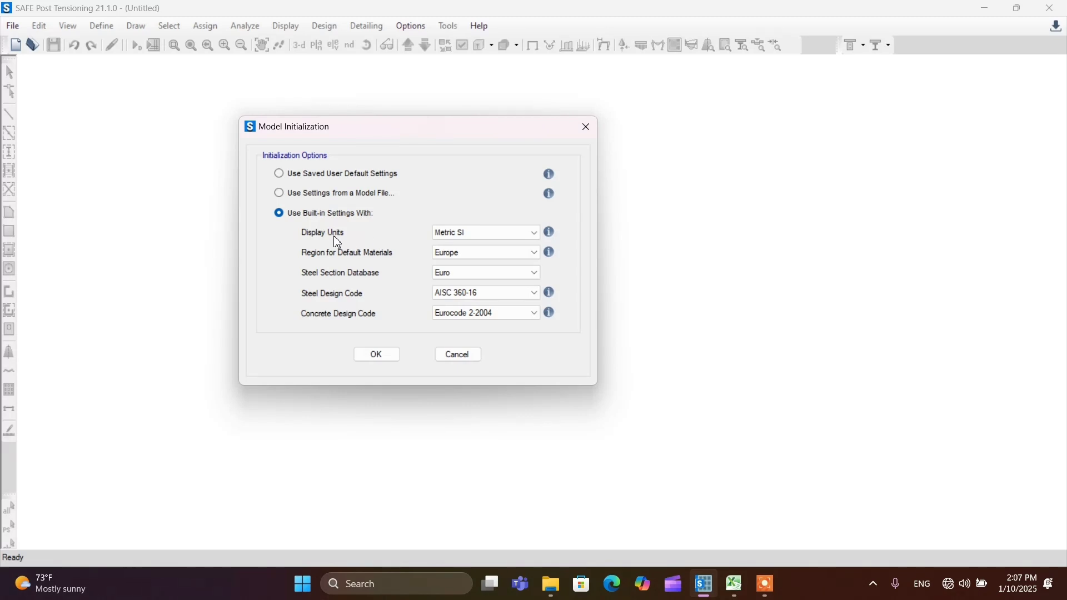
click(474, 233)
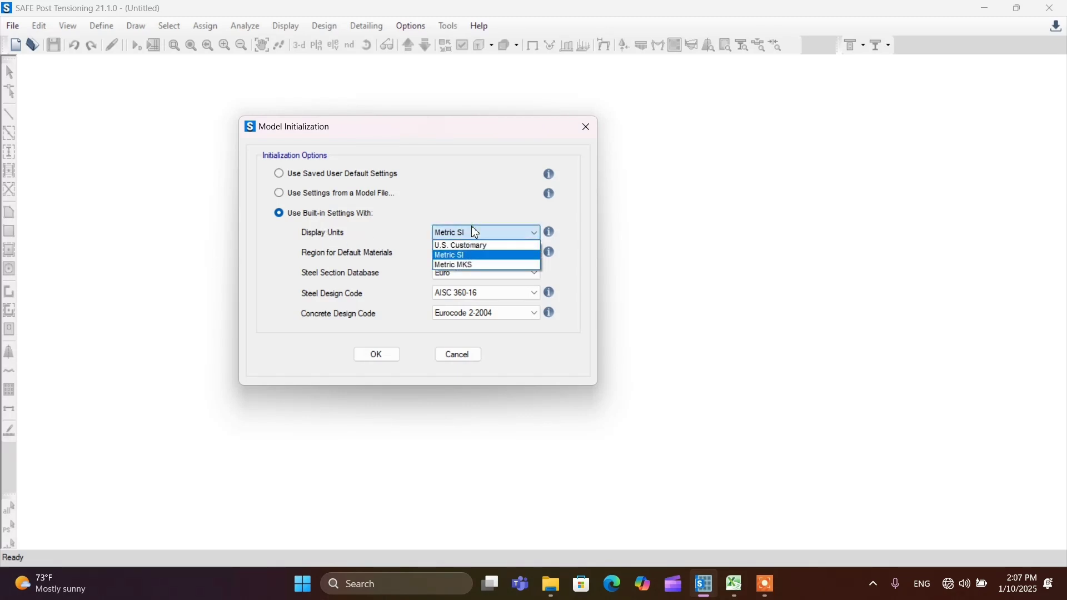
click(453, 255)
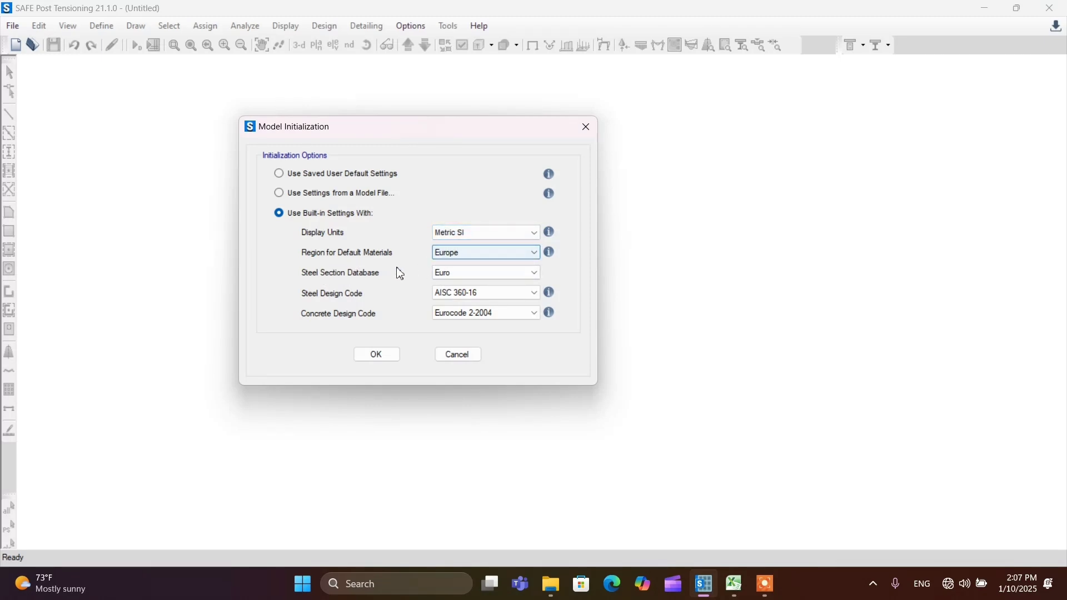
click(476, 256)
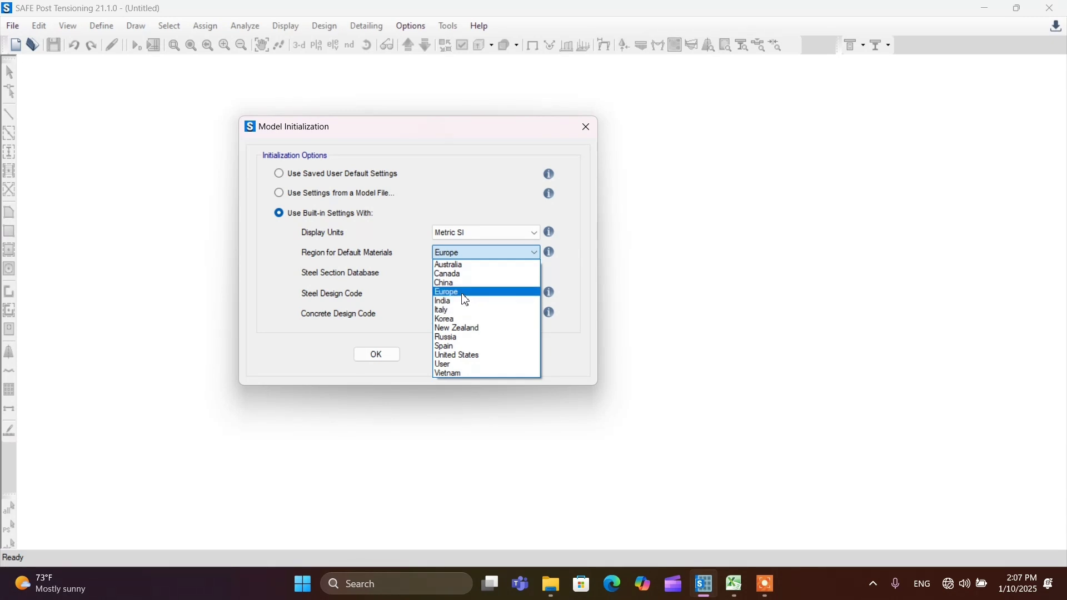
click(463, 293)
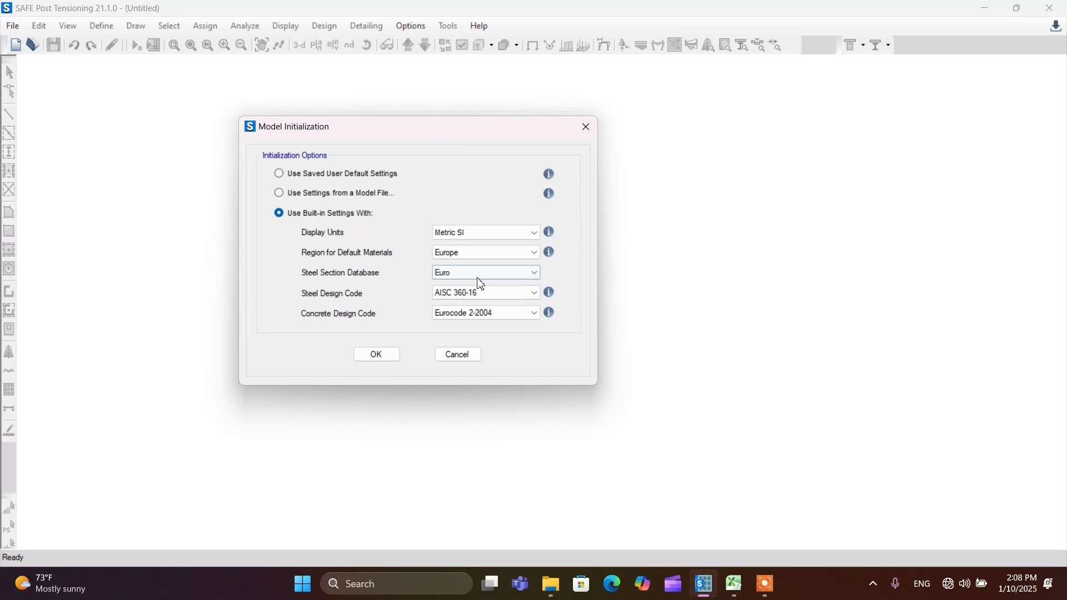
Step: Initialize the model with the Euro steel section database, Eurocode 4-2004 for steel design and Eurocode 2-2004 for concrete design
click(493, 273)
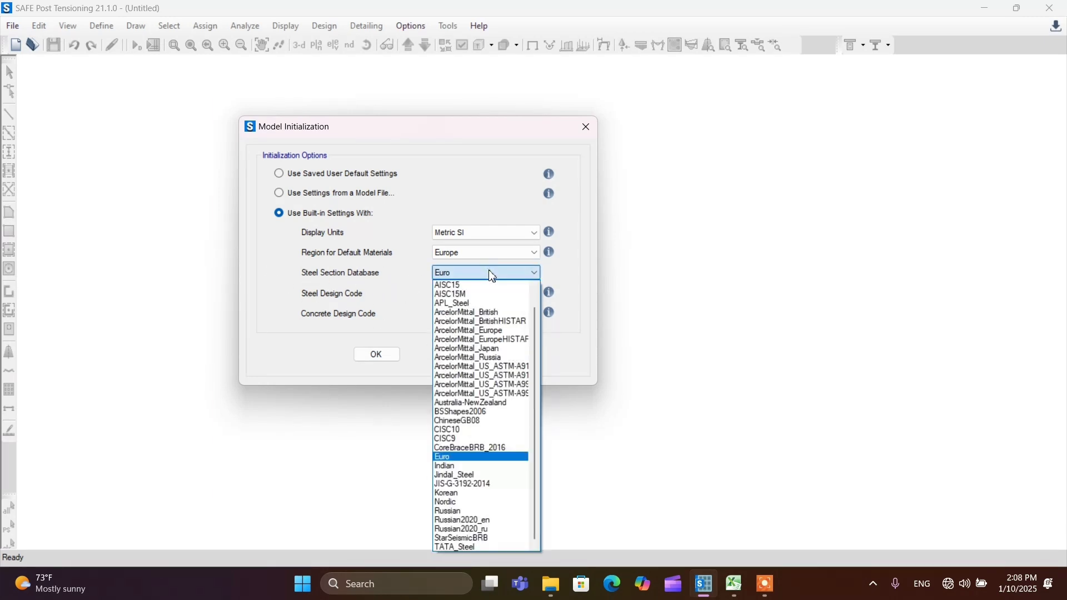
click(442, 457)
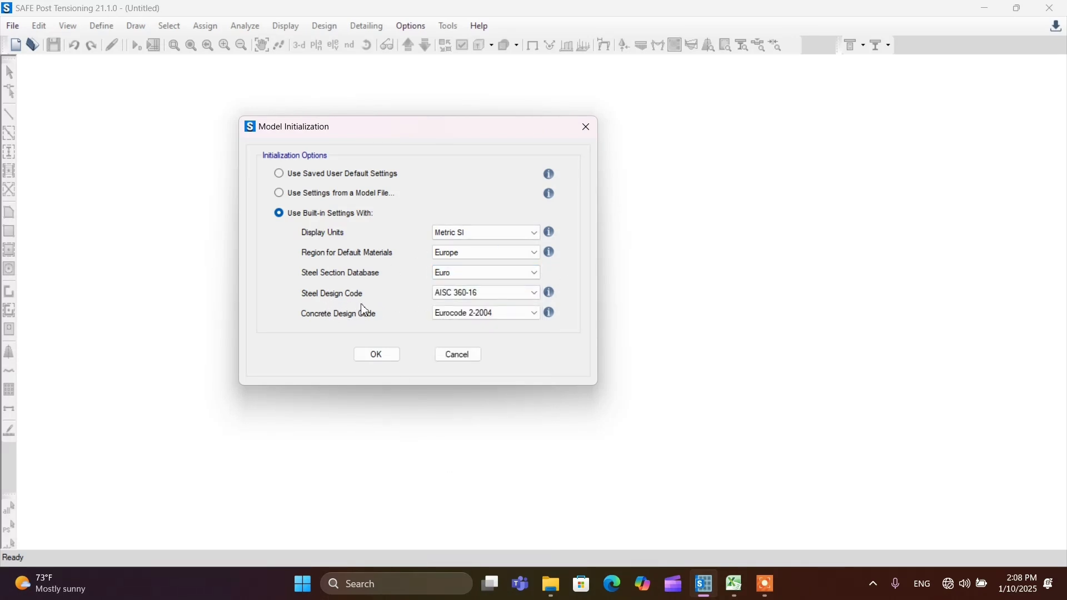
click(490, 299)
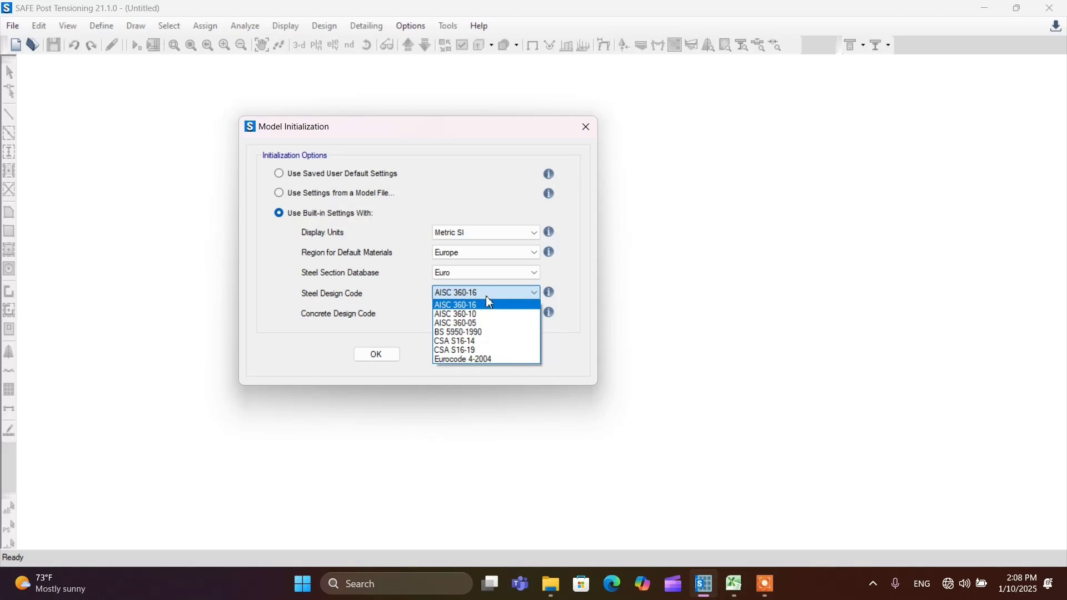
click(468, 361)
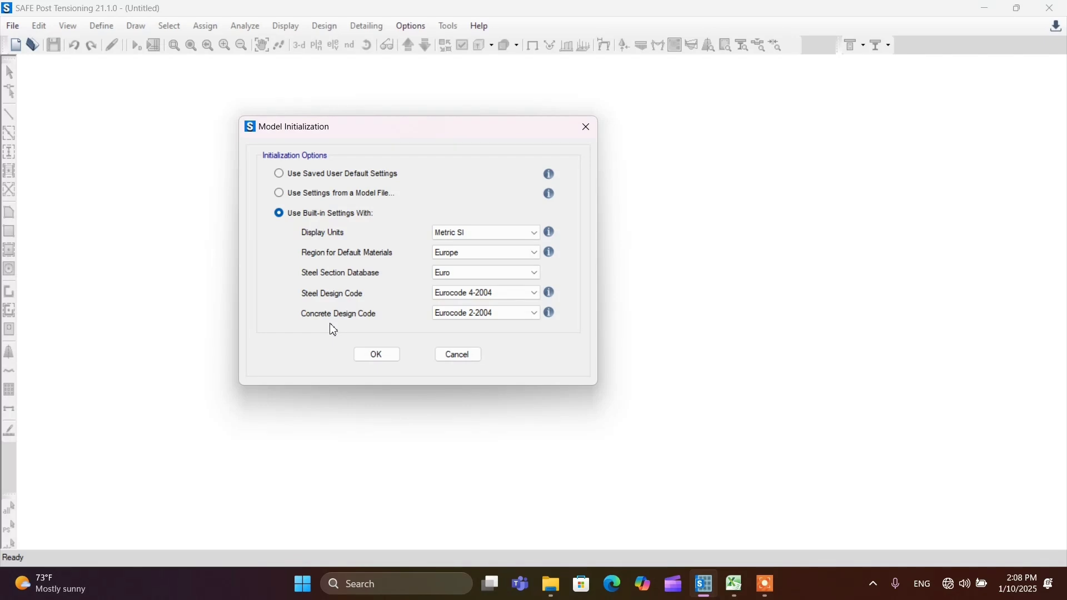
click(461, 312)
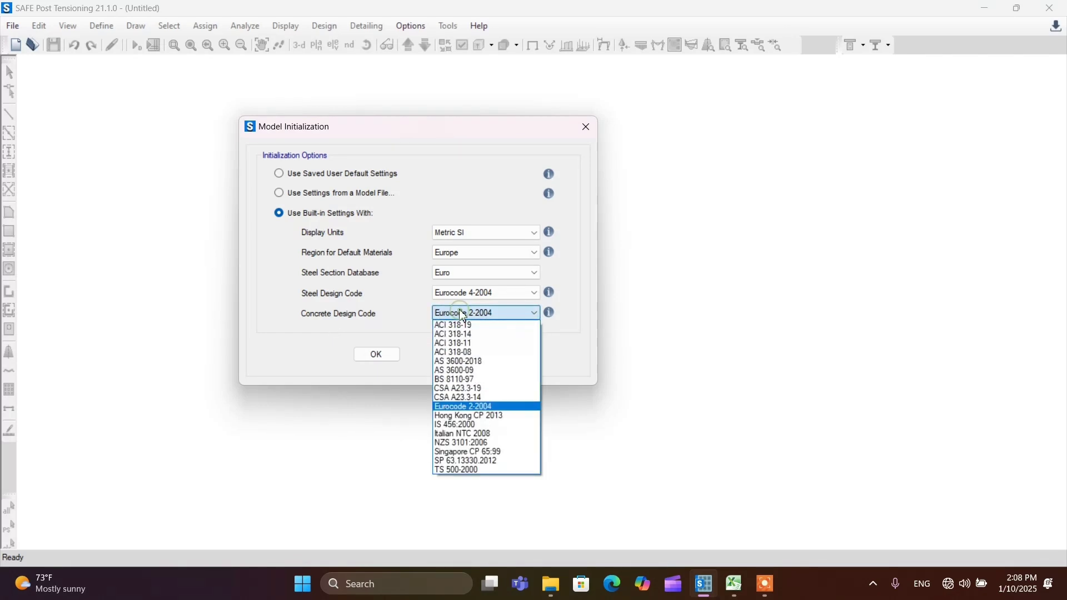
click(458, 407)
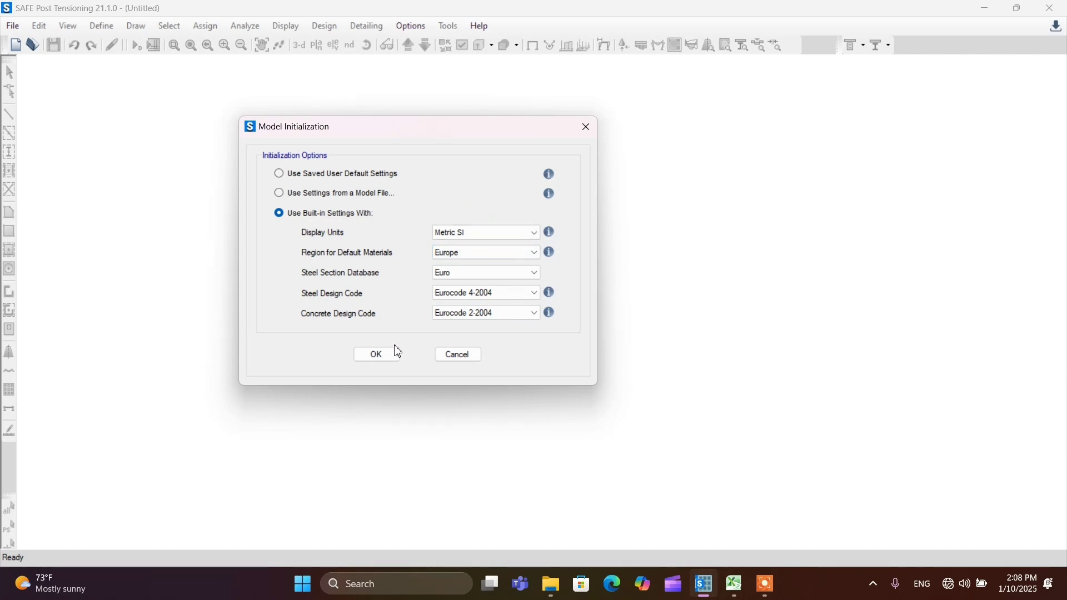
click(369, 357)
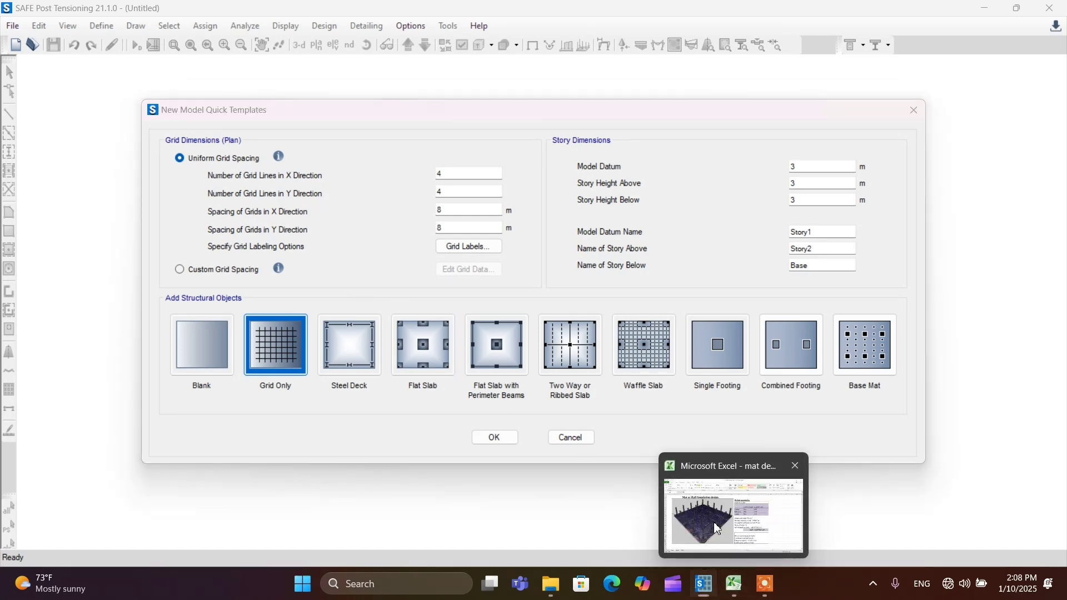
Step: Check the mat layout in the Excel workbook and, back in SAFE, set 5 grid lines each way, spaced 4 m in X and 5 m in Y
click(734, 583)
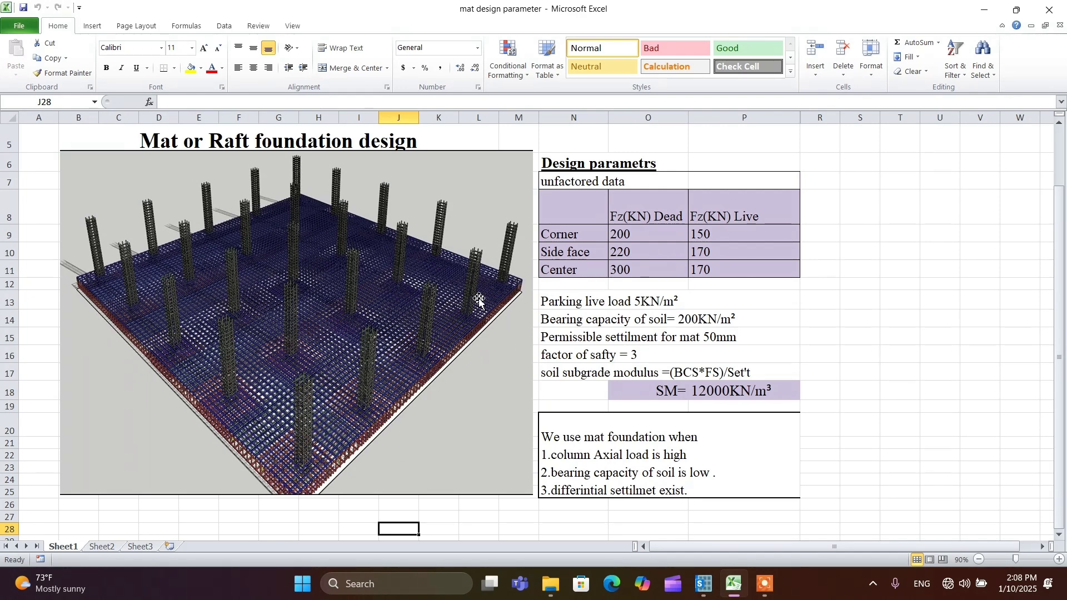
click(704, 583)
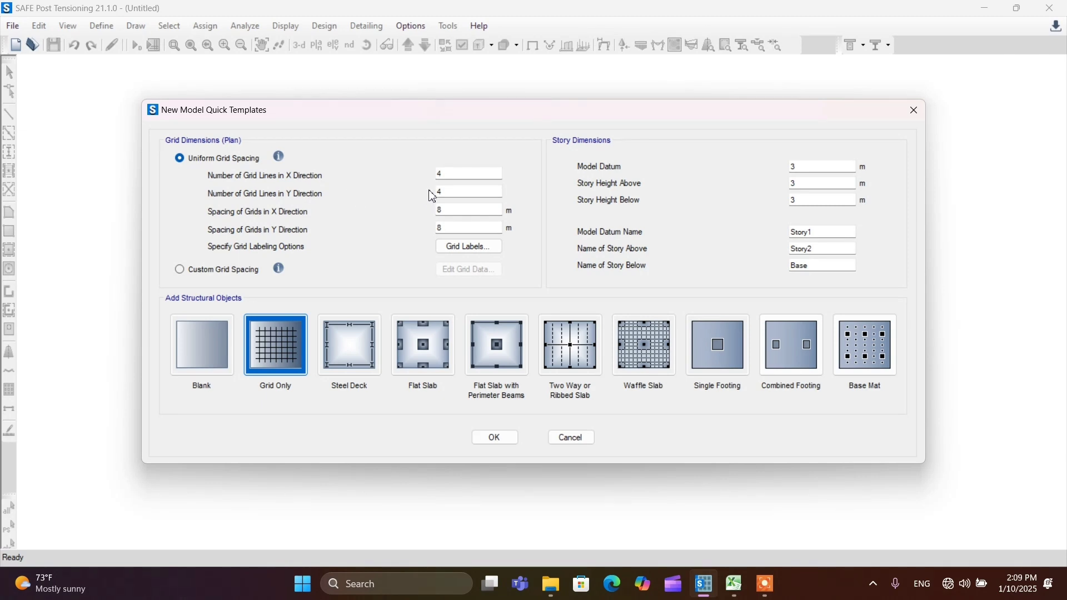
double_click(448, 175)
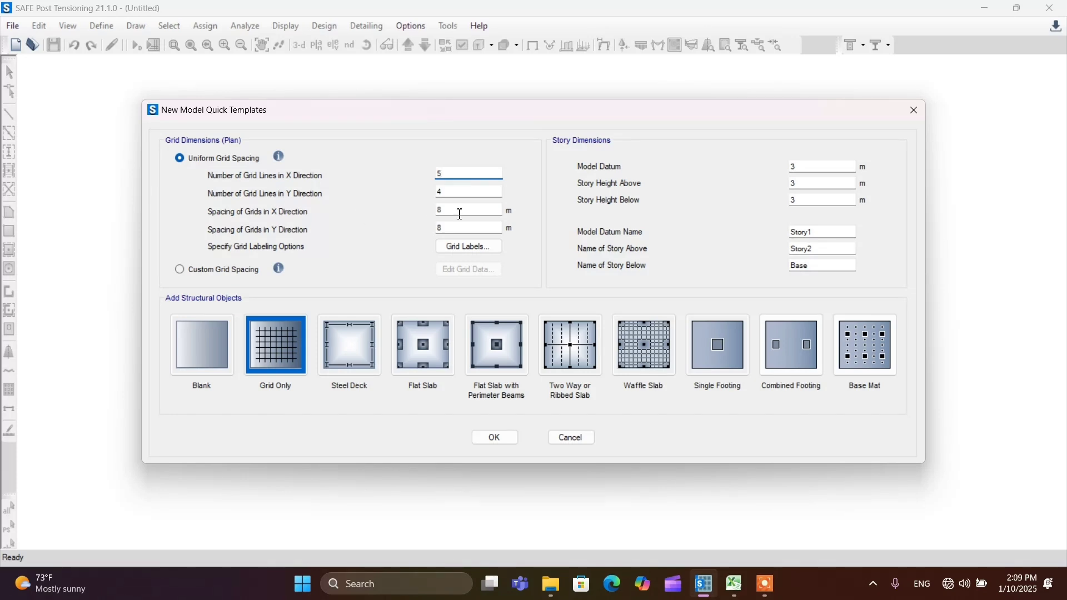
key(Tab)
key(Tab)
key(Tab)
Step: Set the grid labeling so that the Y grid lines are labeled from top to bottom
click(469, 248)
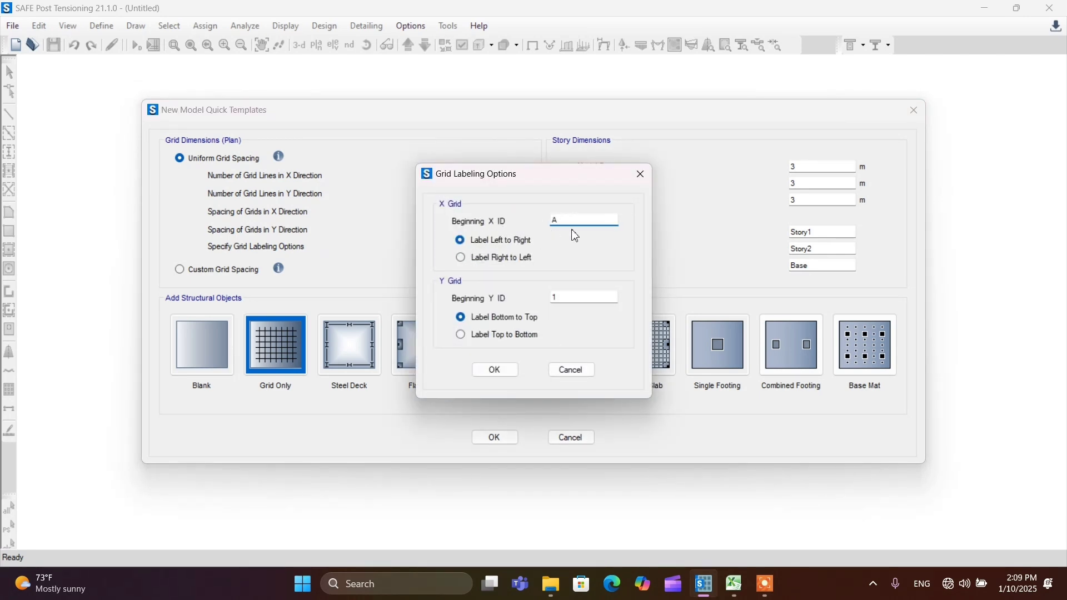
click(514, 331)
click(496, 371)
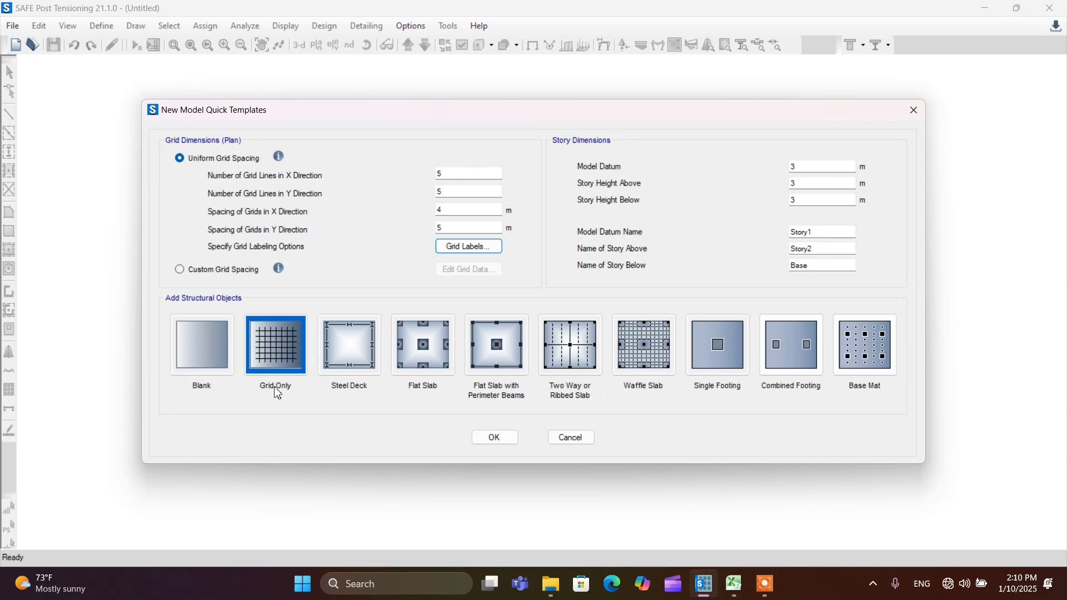
Step: Create the new model from the Grid Only template
click(279, 347)
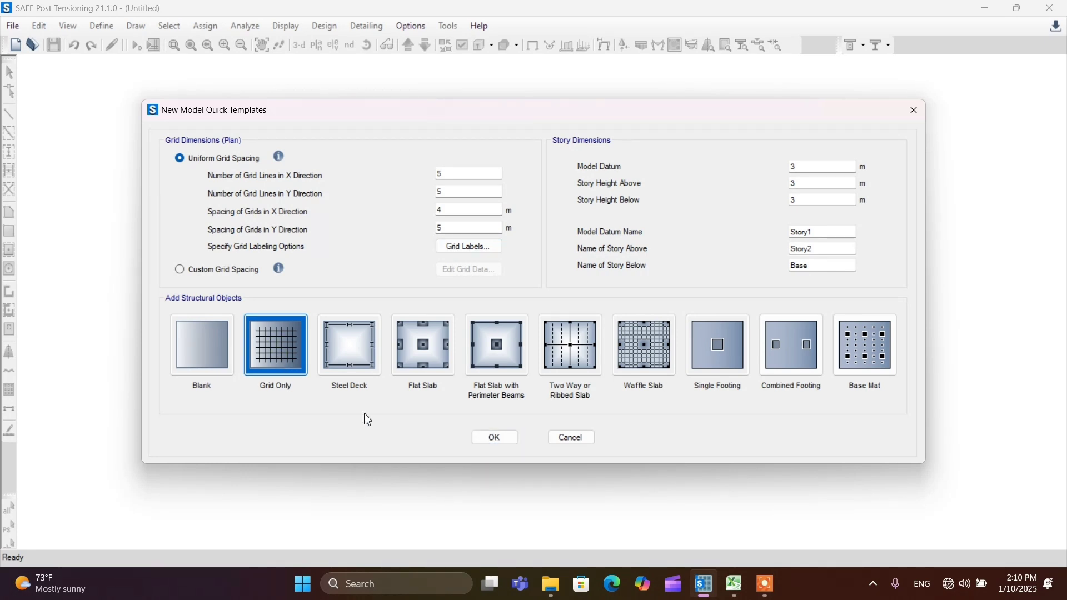
click(491, 440)
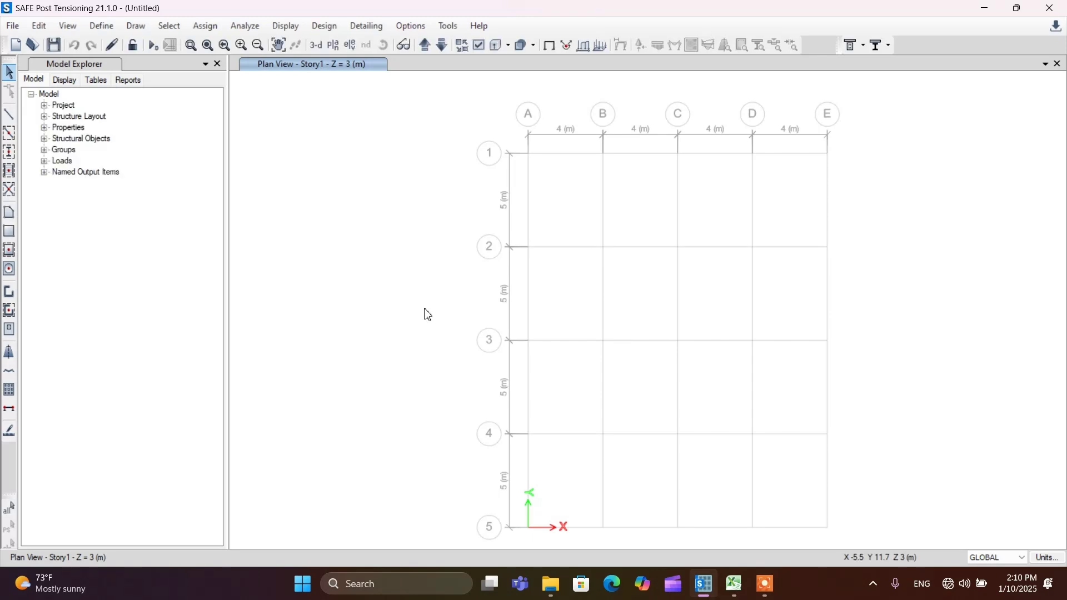
scroll(364, 248, down, 2)
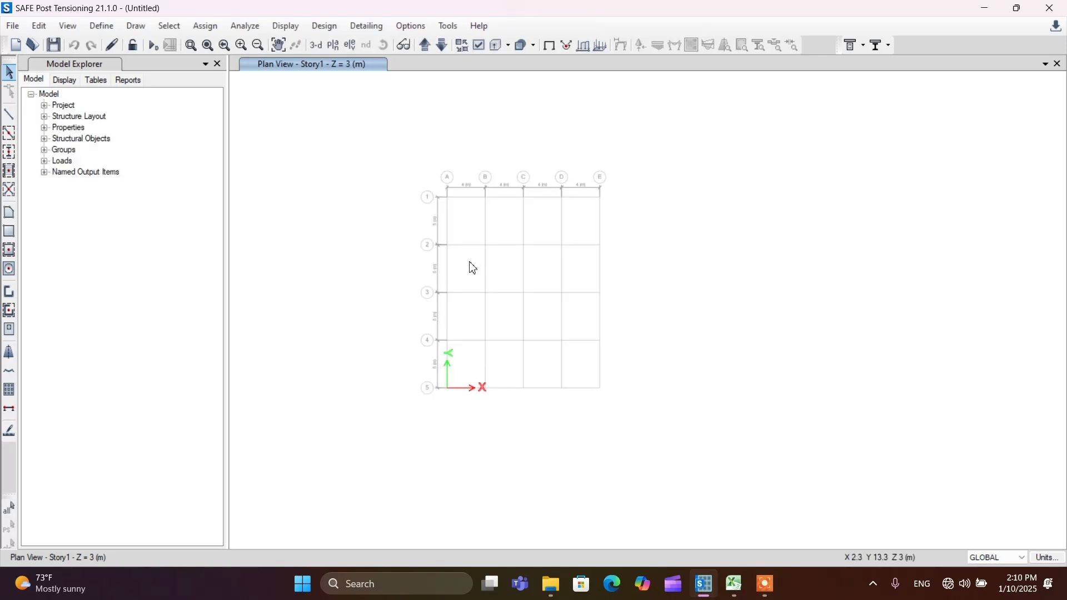
scroll(473, 268, up, 2)
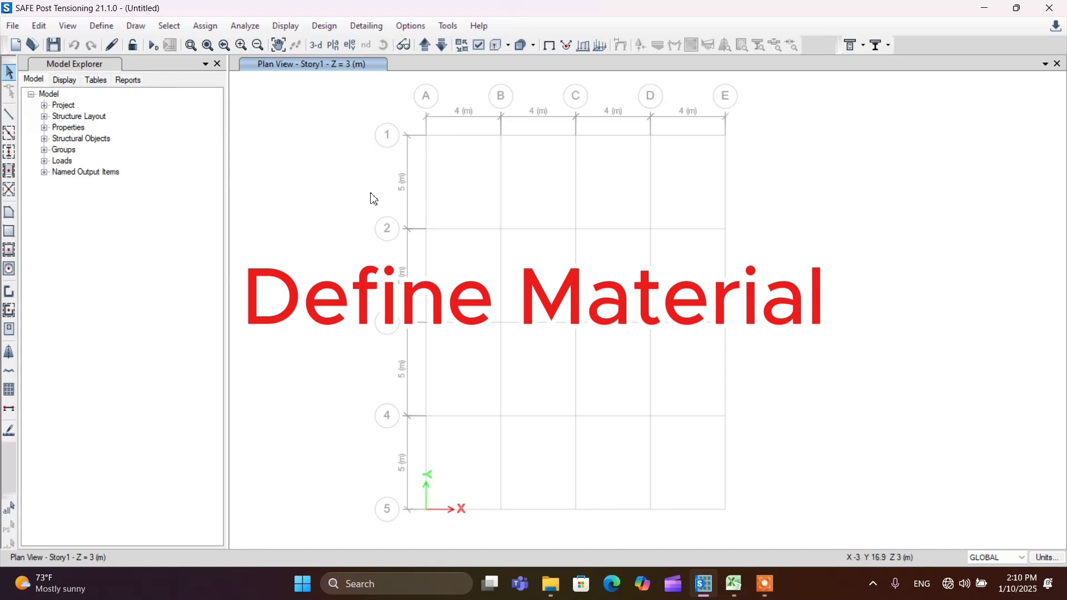
Step: Set the weight per unit volume of the C30/37 concrete material to 25 kN/m³
click(100, 27)
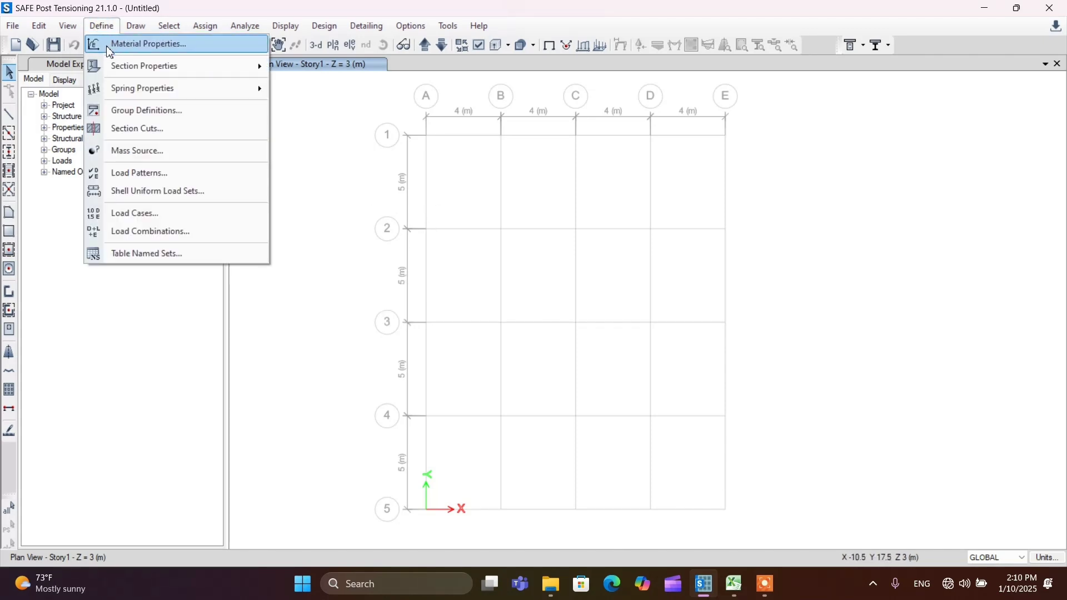
click(178, 49)
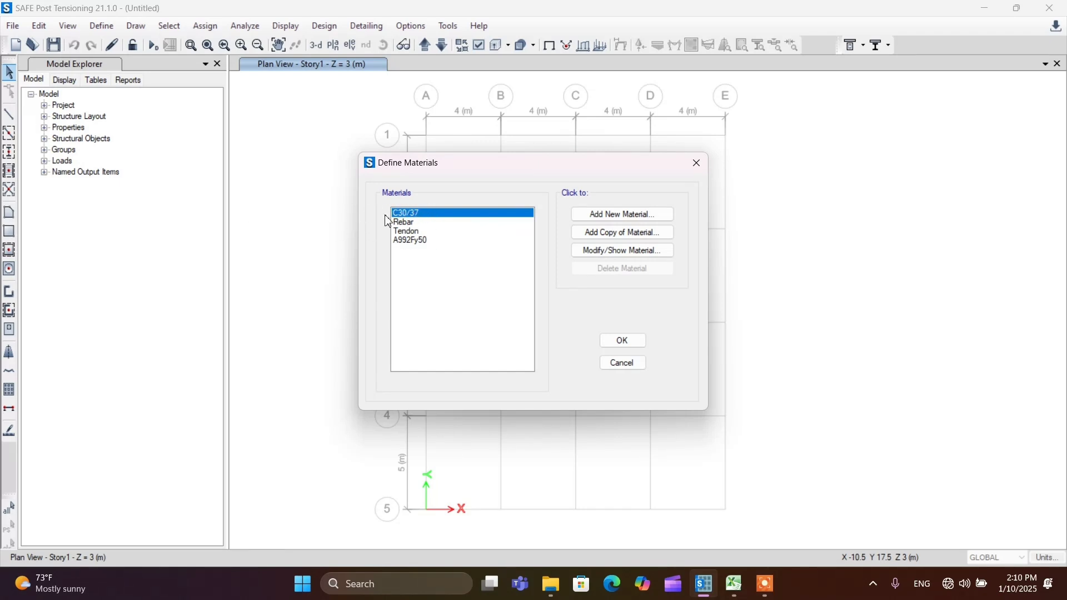
click(591, 252)
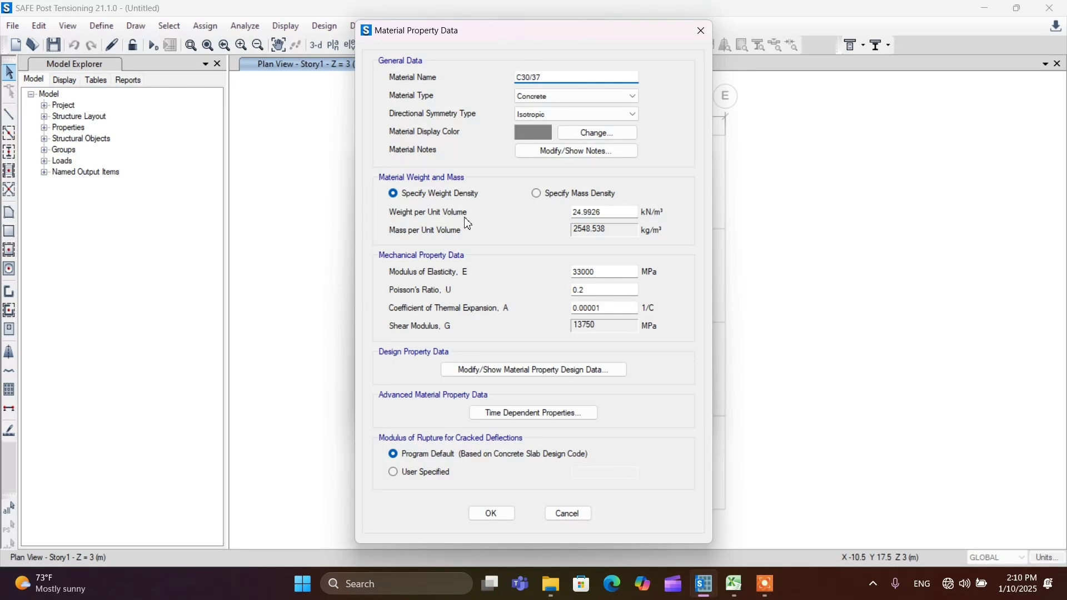
drag(616, 214, 574, 215)
text(25)
click(612, 272)
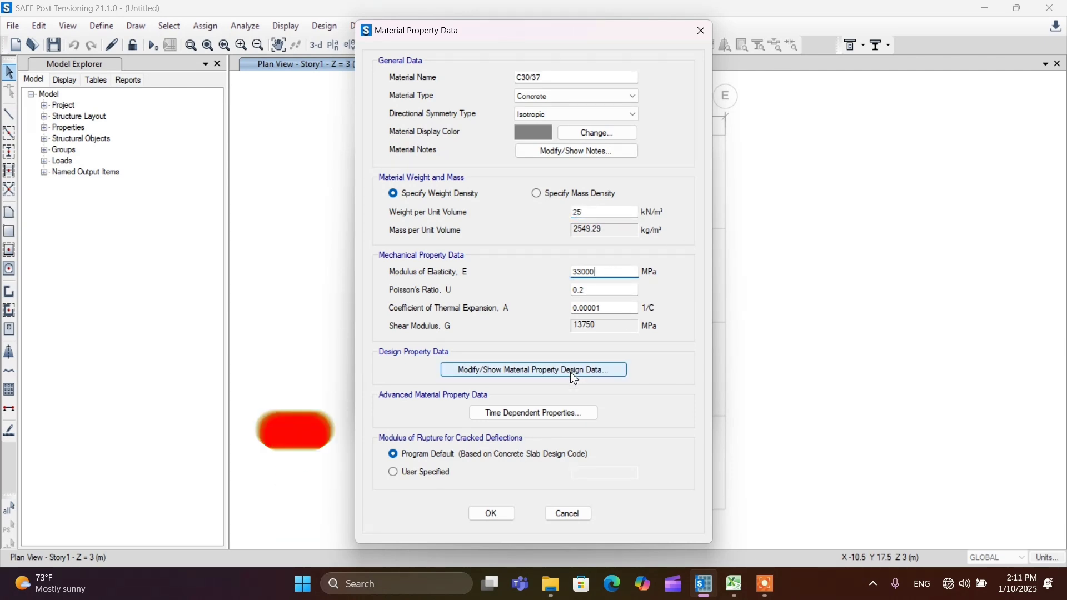
click(491, 514)
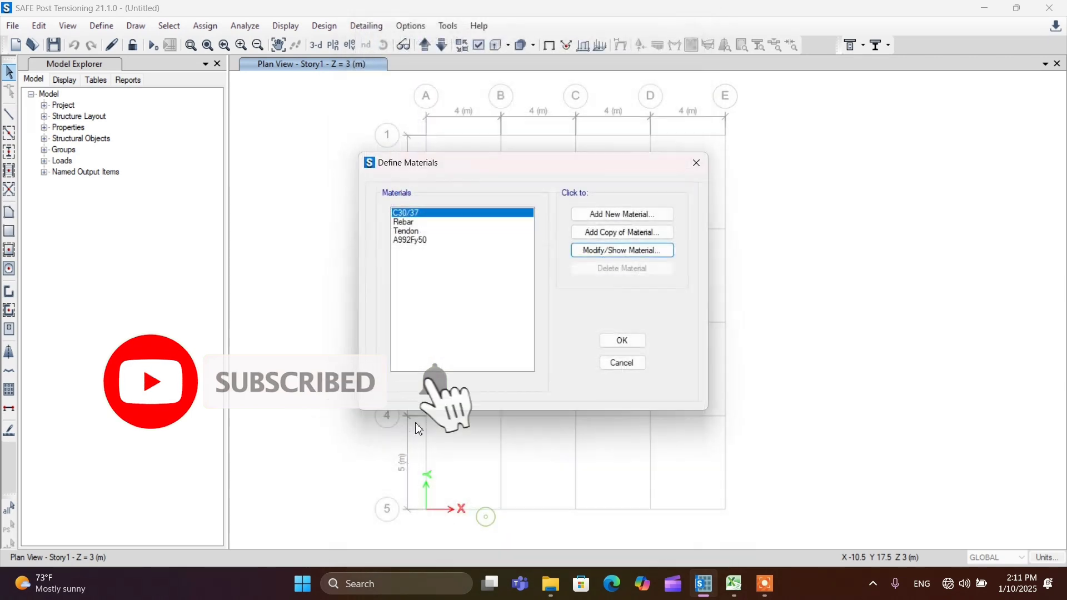
Step: Open the properties of the Rebar material and rename it to S500
click(404, 223)
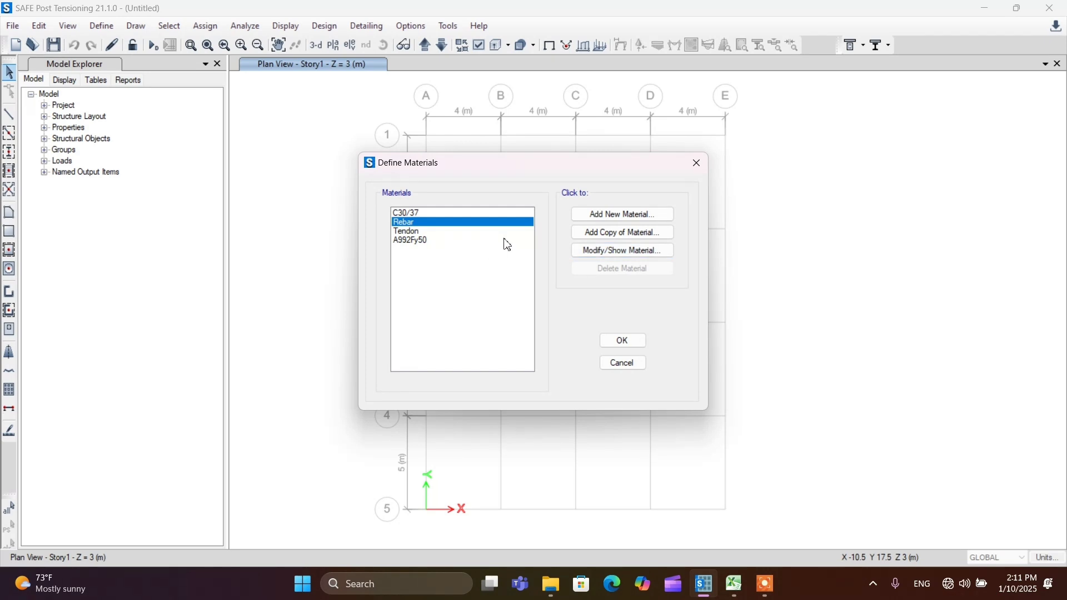
click(608, 259)
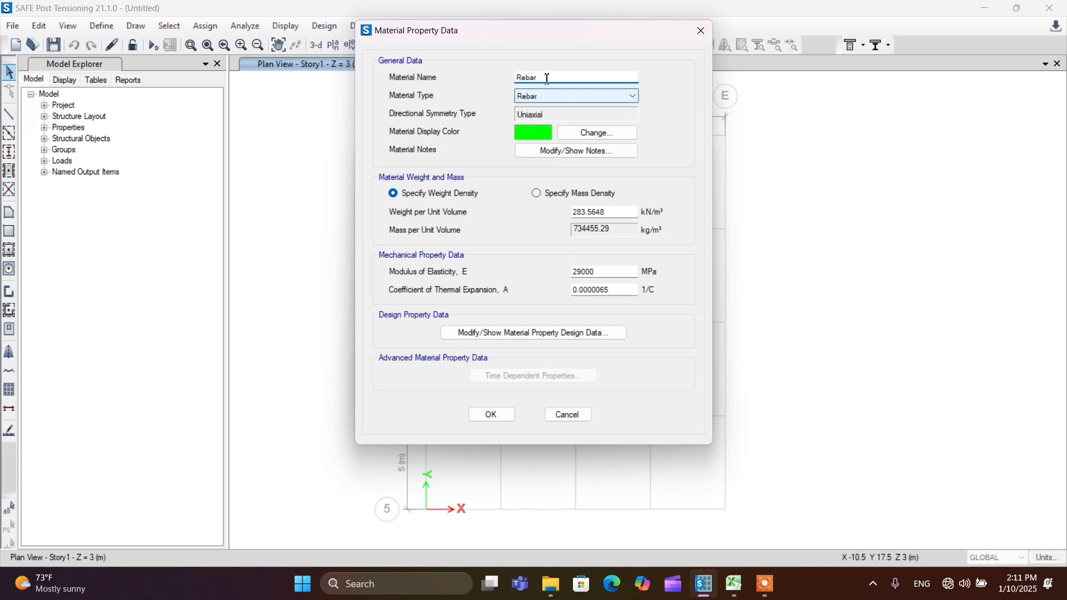
drag(544, 77, 475, 81)
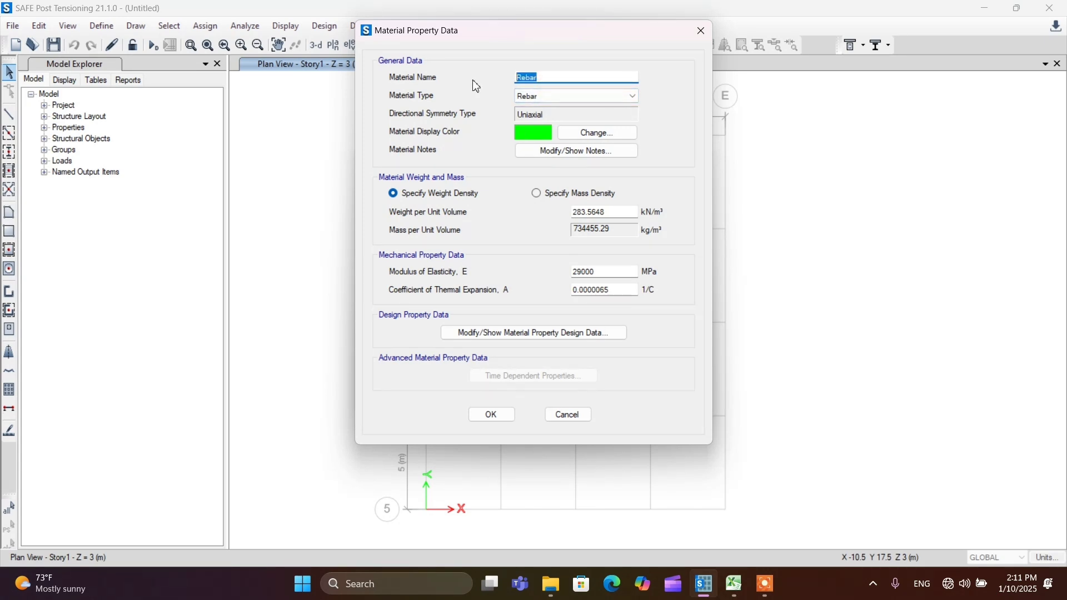
text(S500)
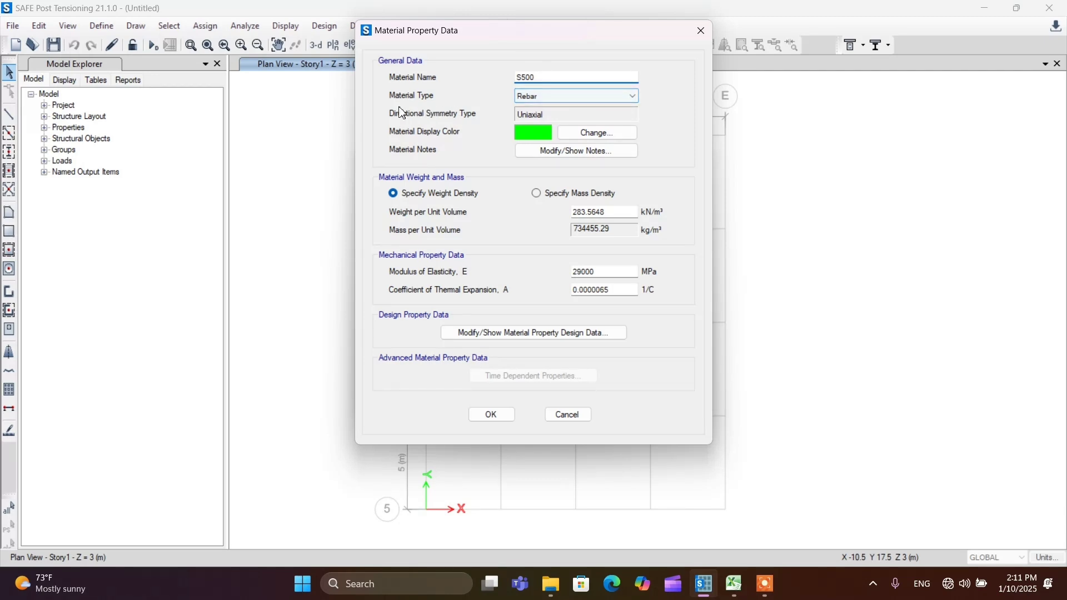
Step: Reapply the Rebar type to S500, then set 78 kN/m³ weight per unit volume, mass-density specification and a 210000 MPa modulus of elasticity
click(547, 99)
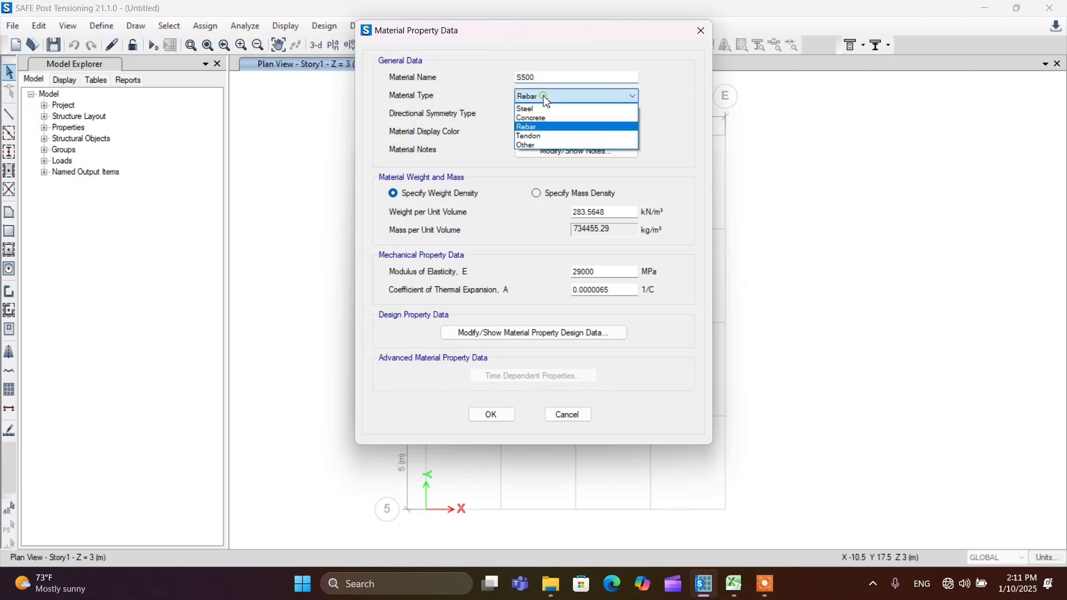
click(527, 126)
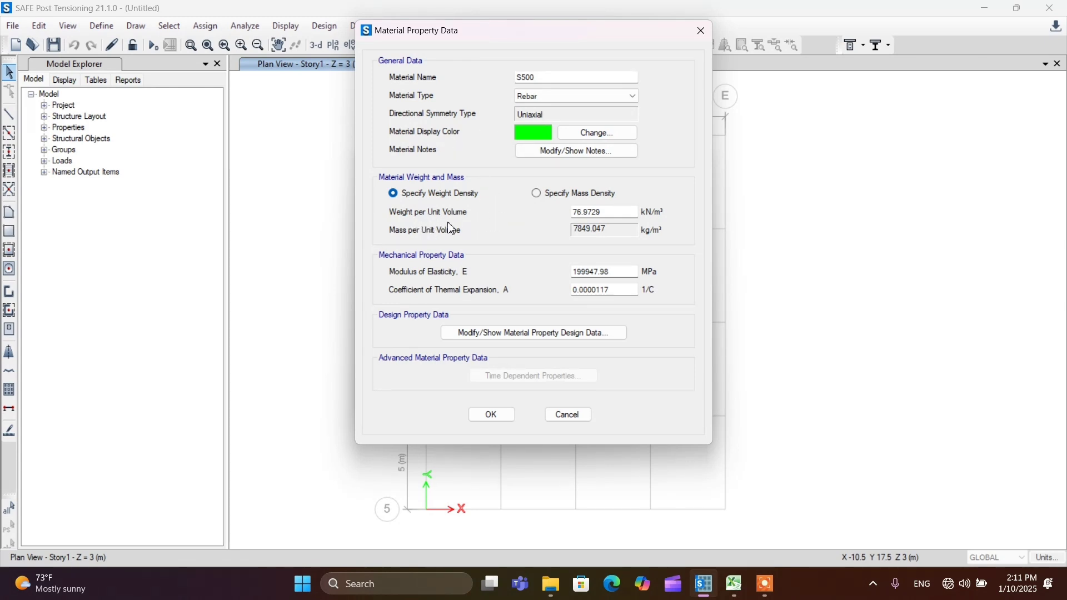
click(606, 213)
text(78)
click(537, 194)
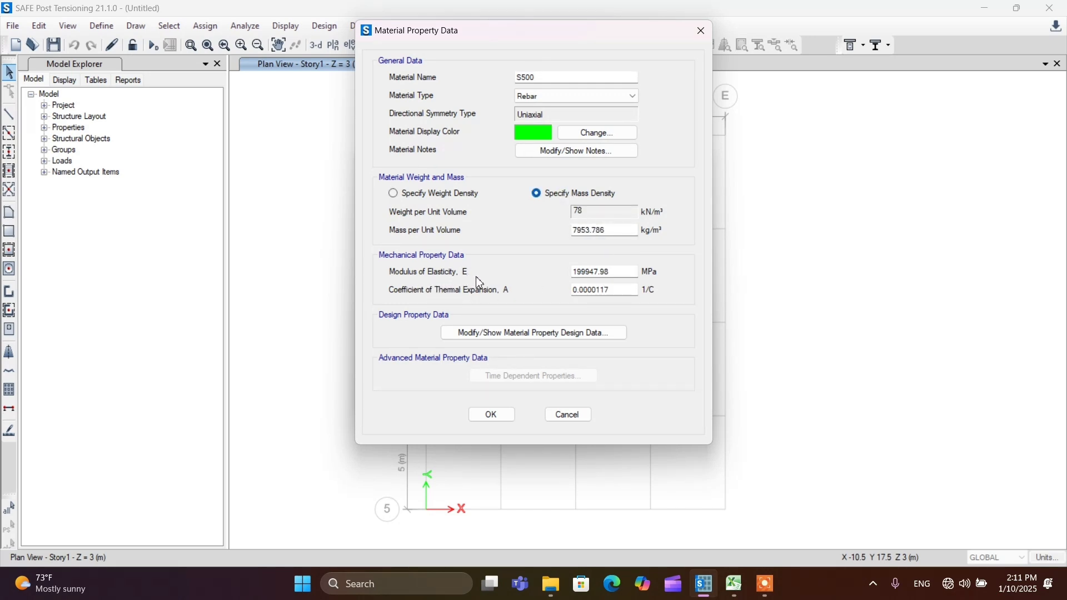
double_click(611, 272)
text(210000)
Step: In the S500 design property data, set the grade to Grade 50 and the minimum tensile strength Fu to 500 MPa
click(565, 334)
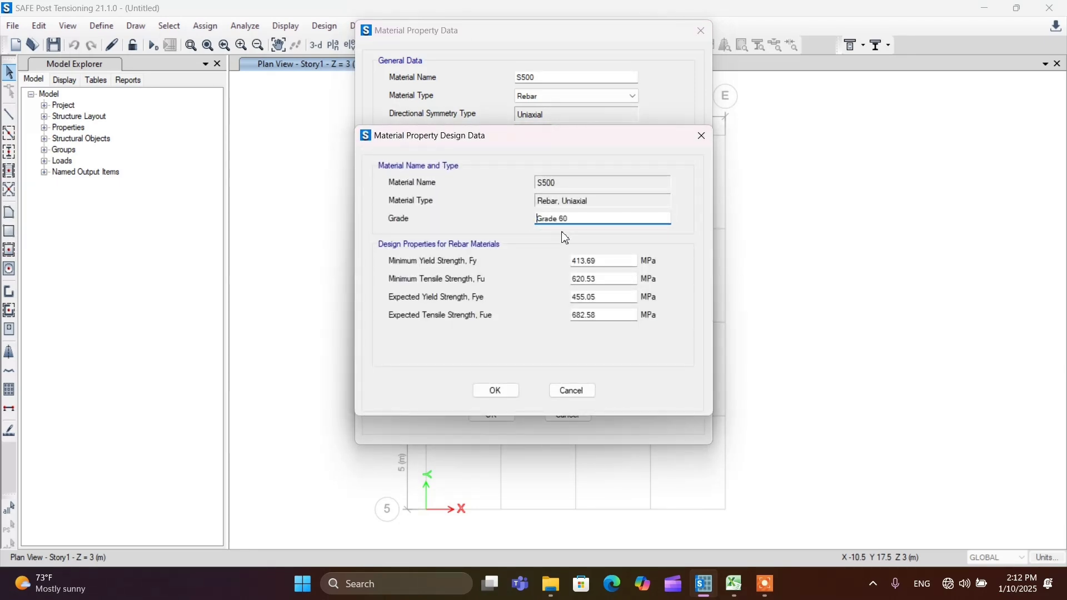
click(577, 219)
drag(574, 219, 564, 219)
double_click(603, 279)
text(500)
Step: Set the minimum yield strength Fy of the S500 rebar with the formula =500/1.15
drag(605, 260, 556, 261)
text(=)
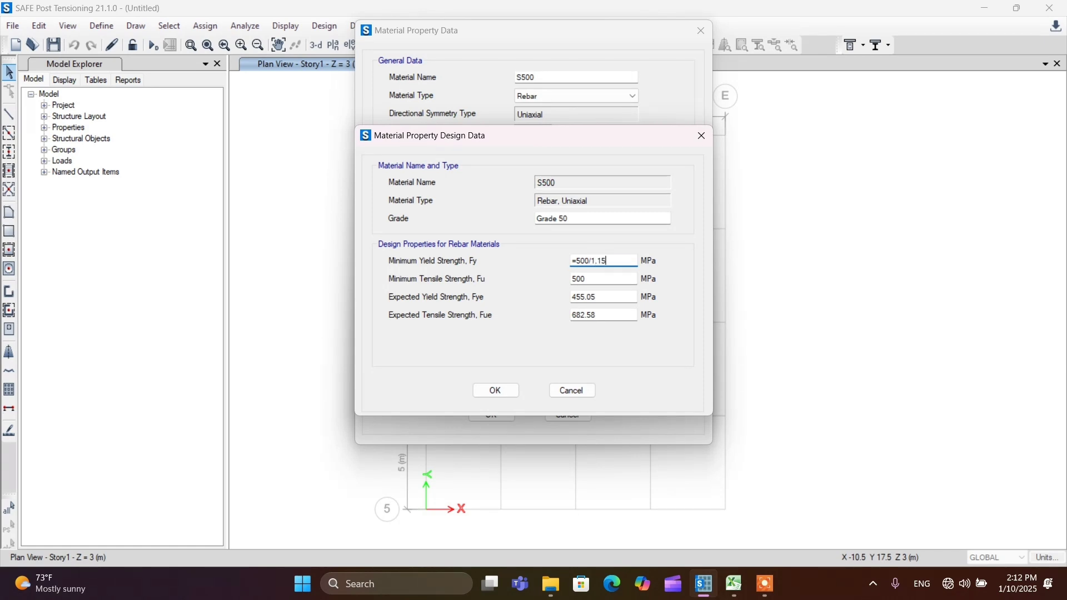
click(605, 296)
drag(604, 261, 714, 264)
key(BackSpace)
Step: Copy the minimum yield strength value into the expected yield strength Fye of the S500 rebar
drag(617, 265, 570, 265)
right_click(583, 267)
click(614, 307)
double_click(588, 300)
right_click(588, 300)
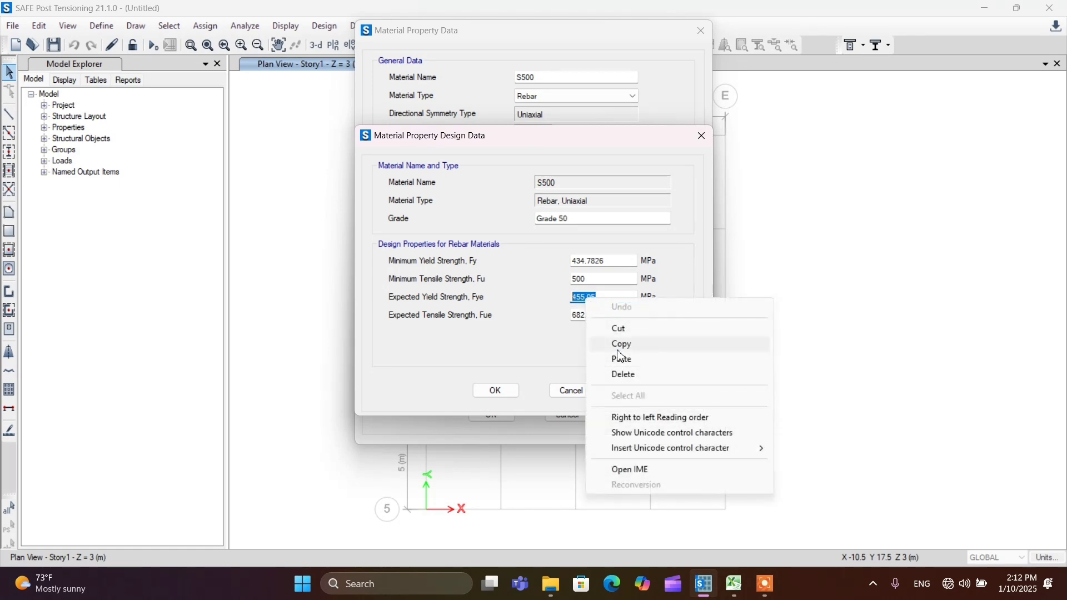
click(618, 361)
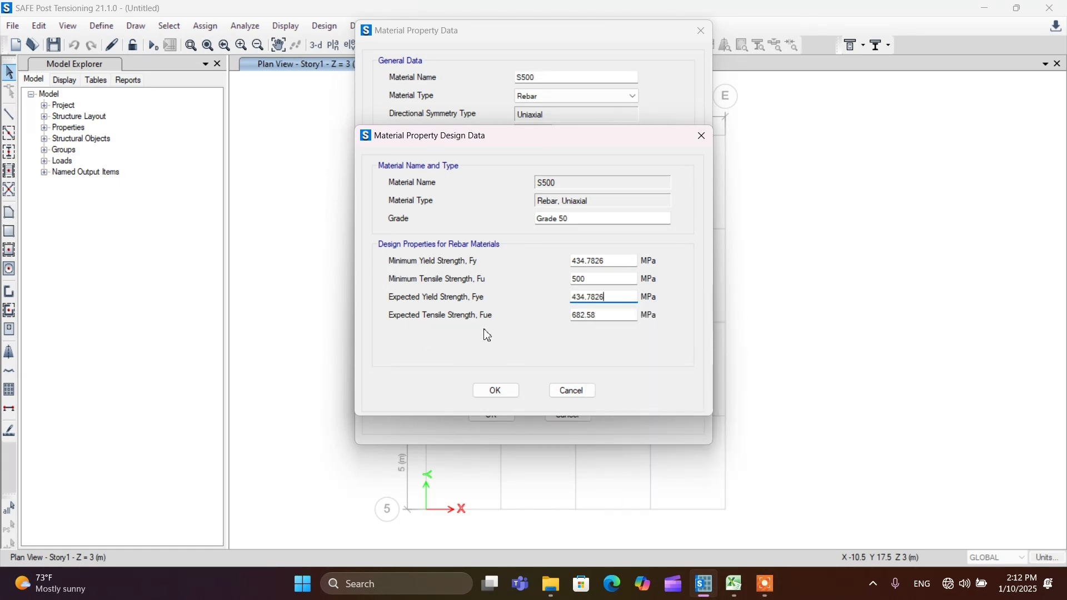
Step: Set the expected tensile strength Fue to 500 MPa and accept the S500 design and material property data
double_click(592, 315)
text(500)
click(496, 391)
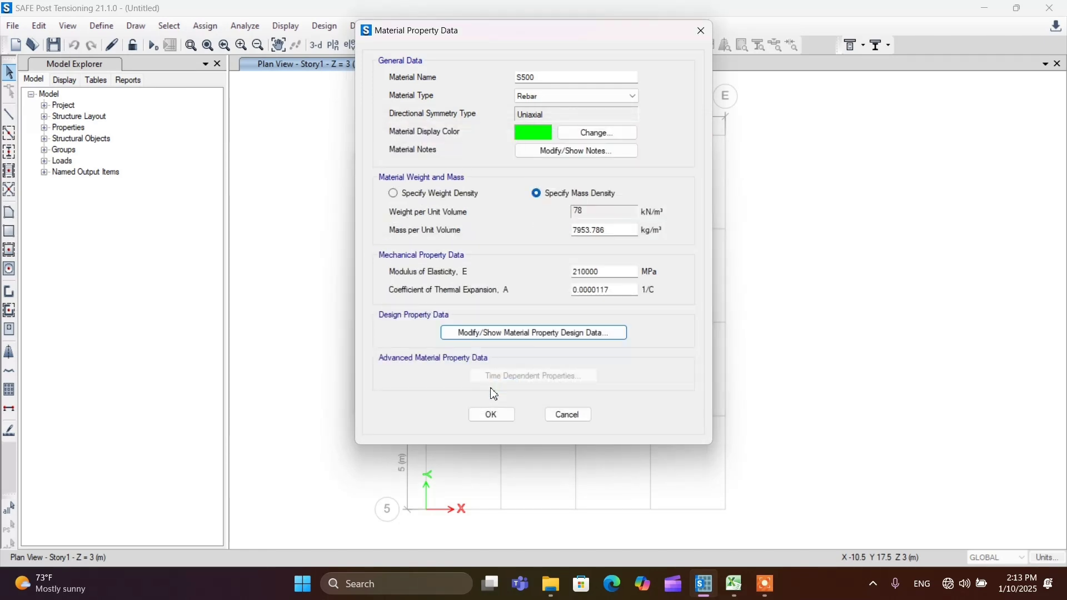
click(492, 415)
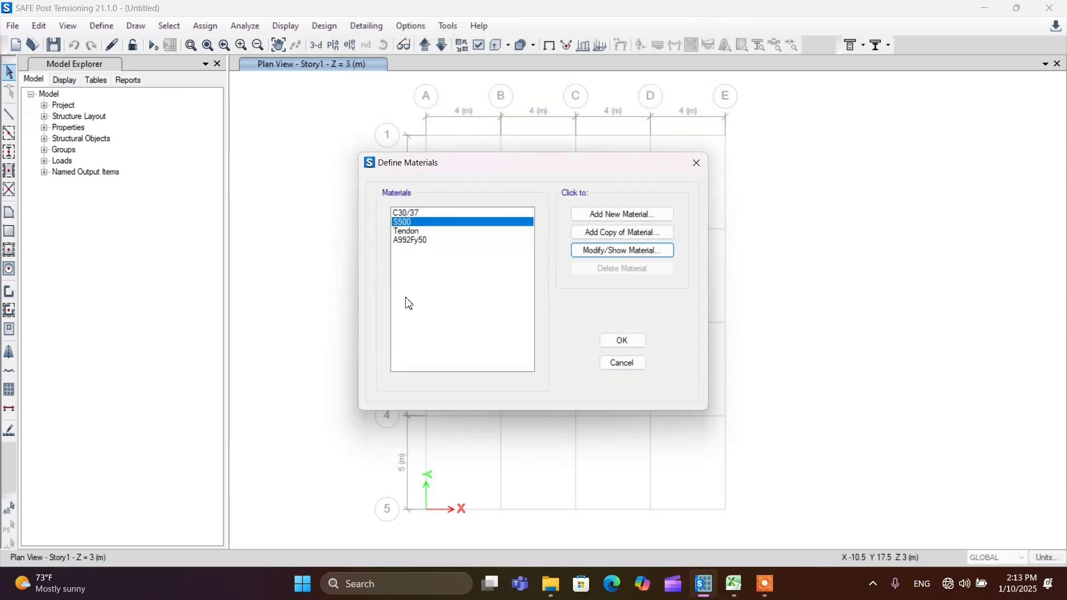
Step: Review the list of defined materials and accept the material definitions
click(409, 214)
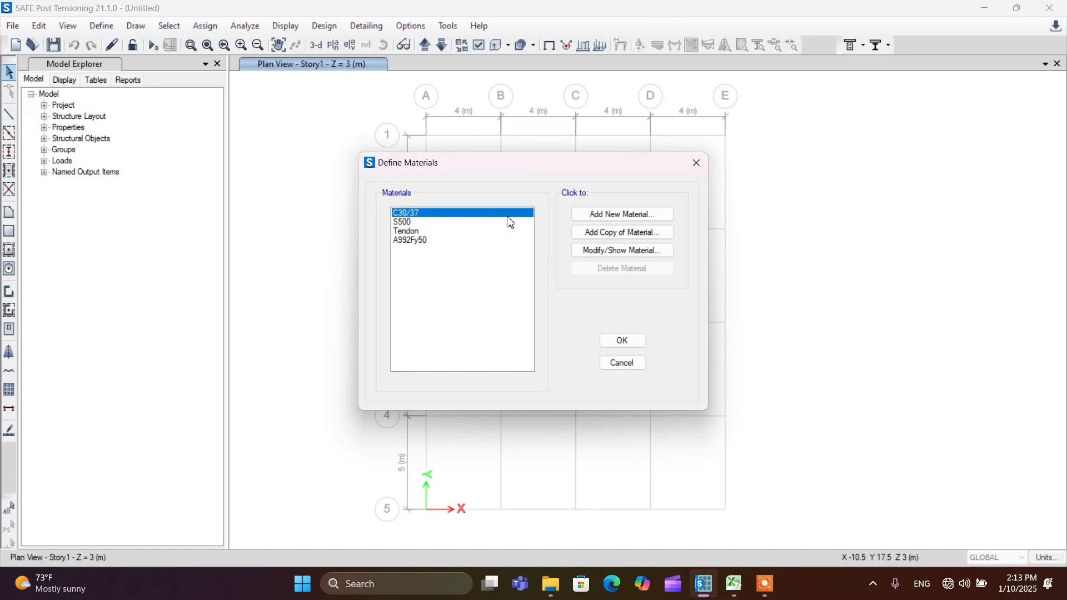
click(400, 223)
click(417, 234)
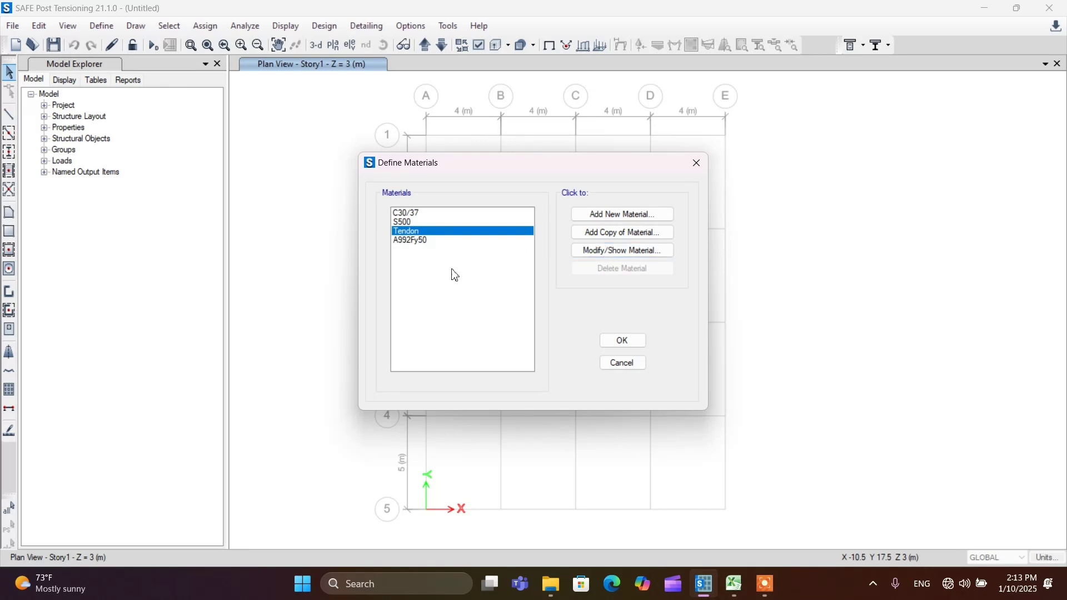
click(403, 243)
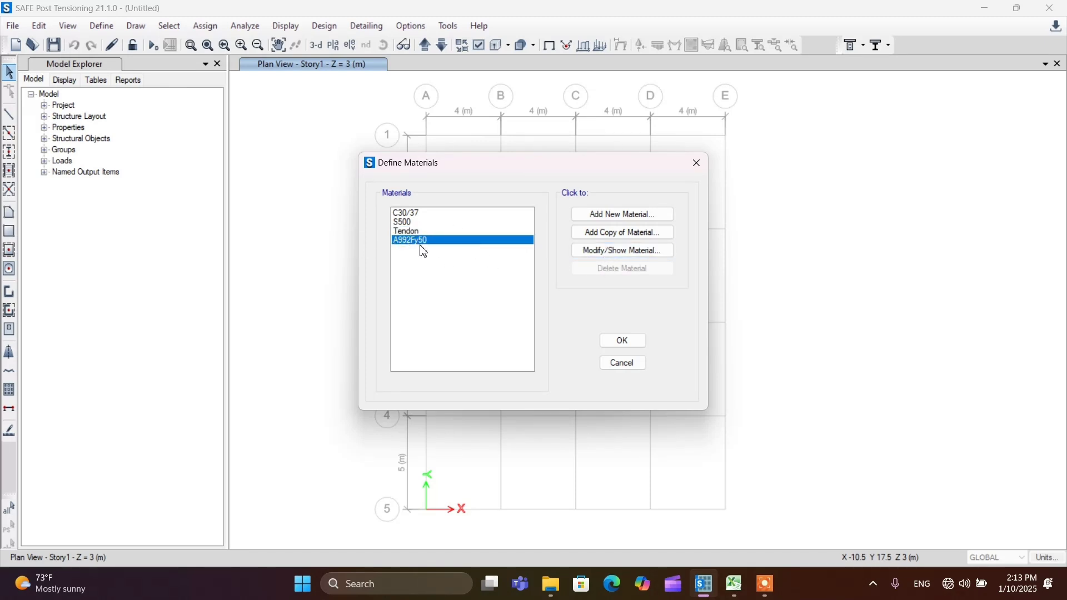
click(616, 342)
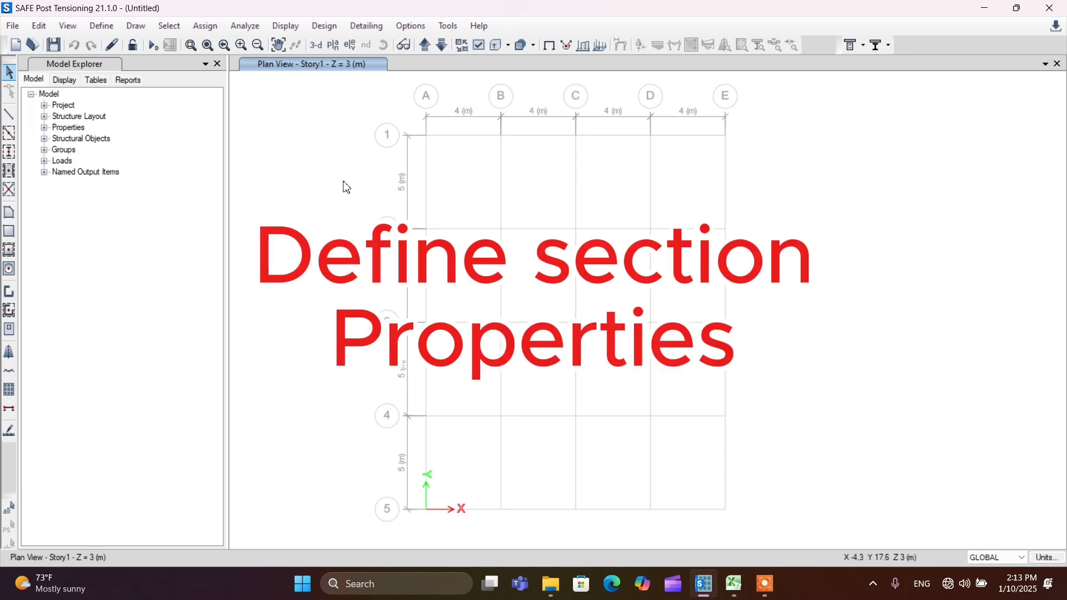
Step: Open the Slab1 slab section property for modification and rename it to MAT 600
click(100, 26)
mouse_move(130, 73)
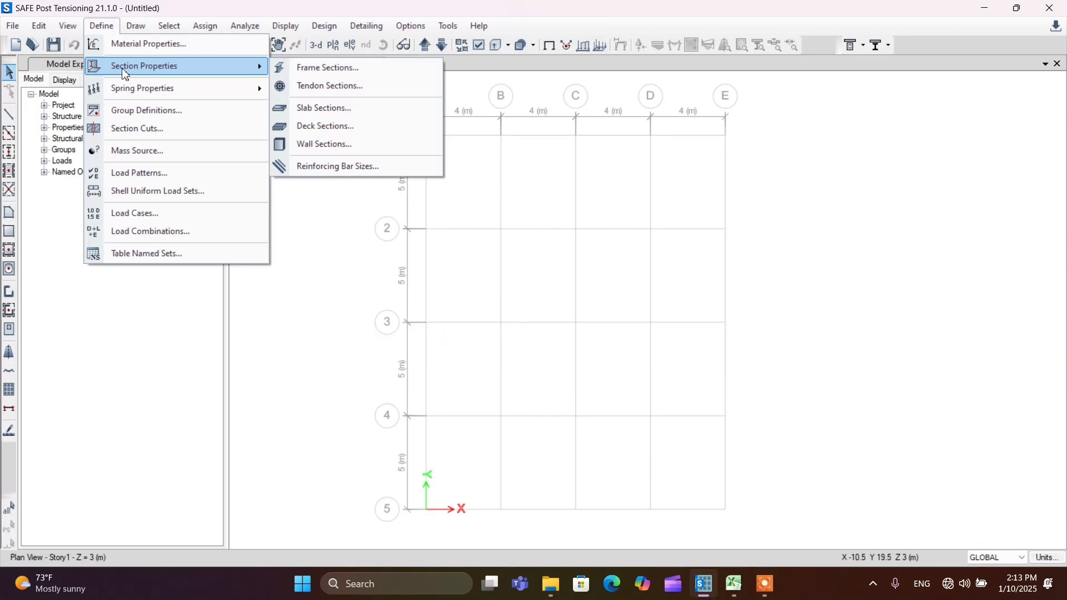
click(299, 108)
click(425, 245)
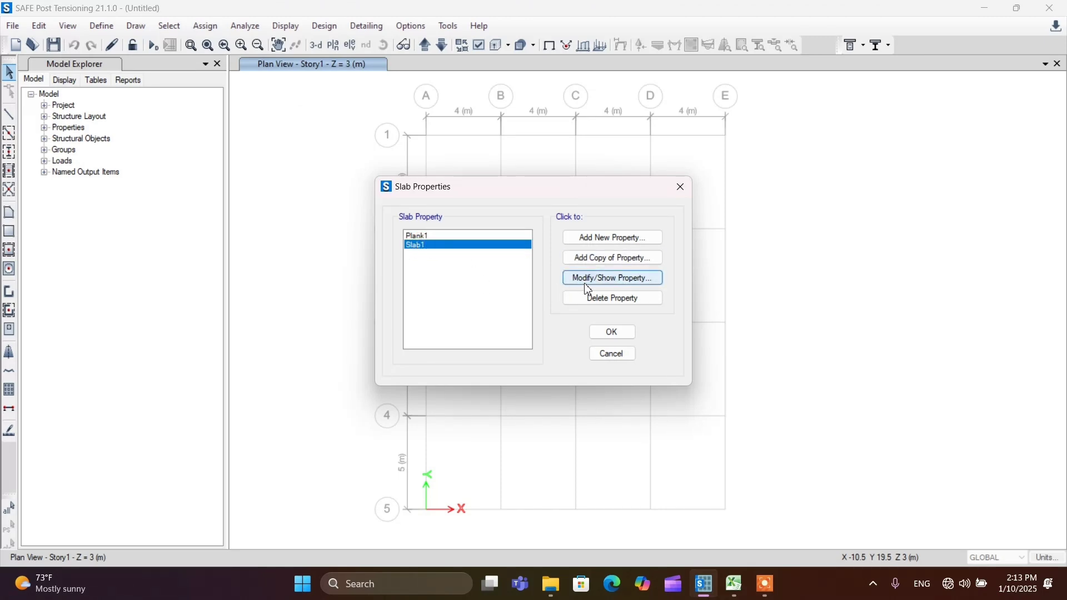
click(626, 286)
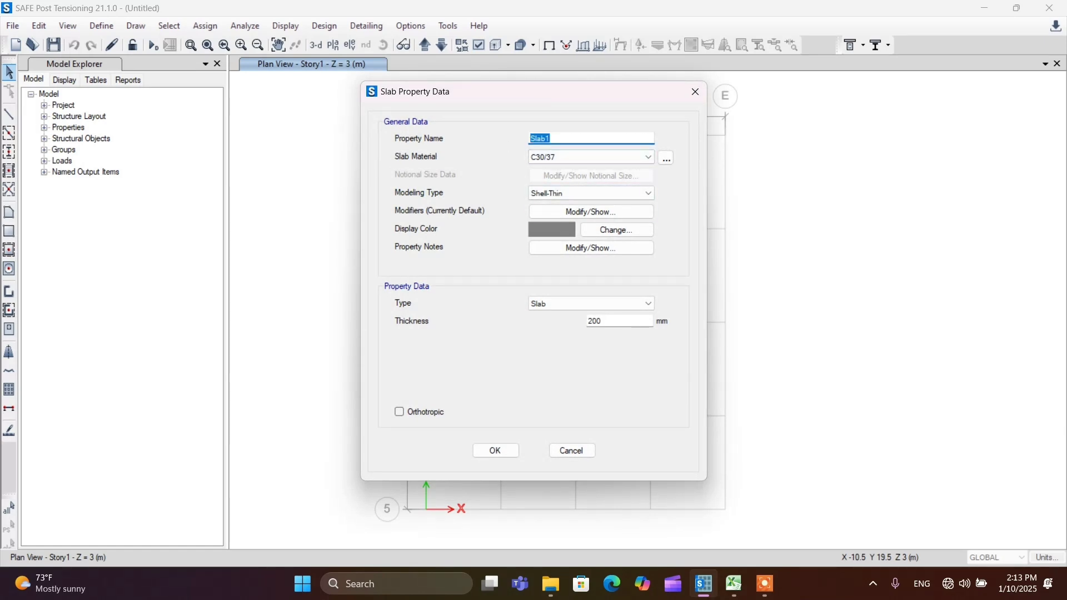
text(MAT 600)
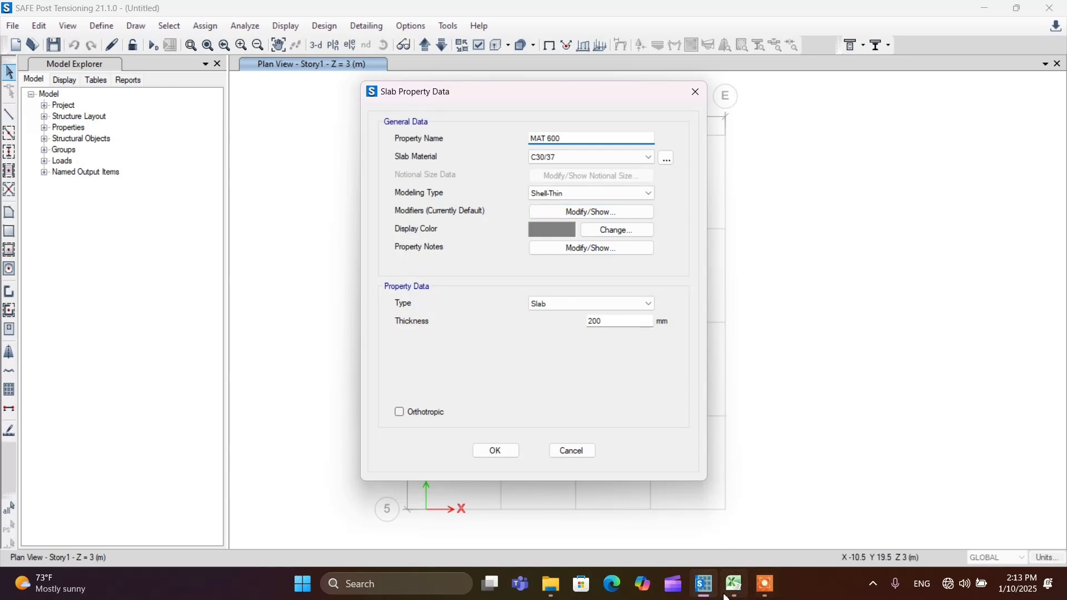
Step: Consult the mat design parameters in Excel, return to SAFE, and give MAT 600 the C30/37 material and Shell-Thick modeling type
click(727, 594)
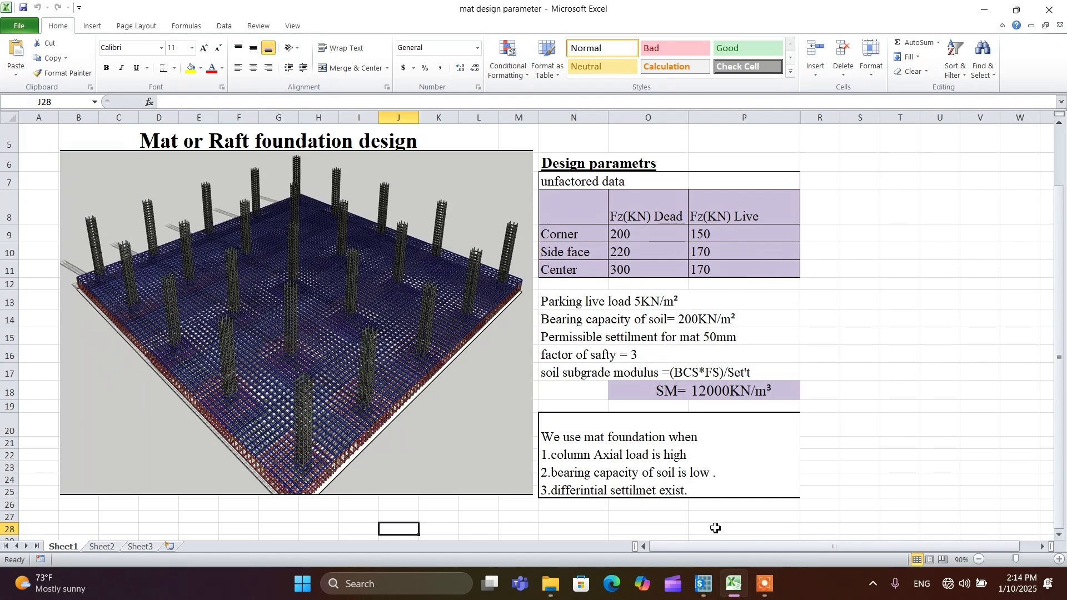
click(706, 592)
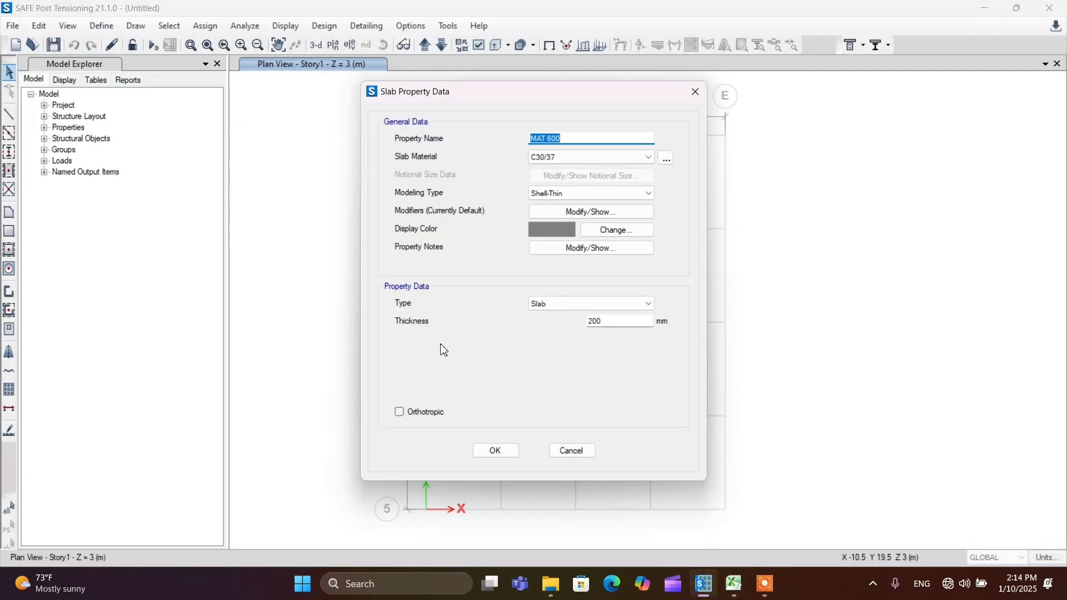
click(573, 141)
click(560, 162)
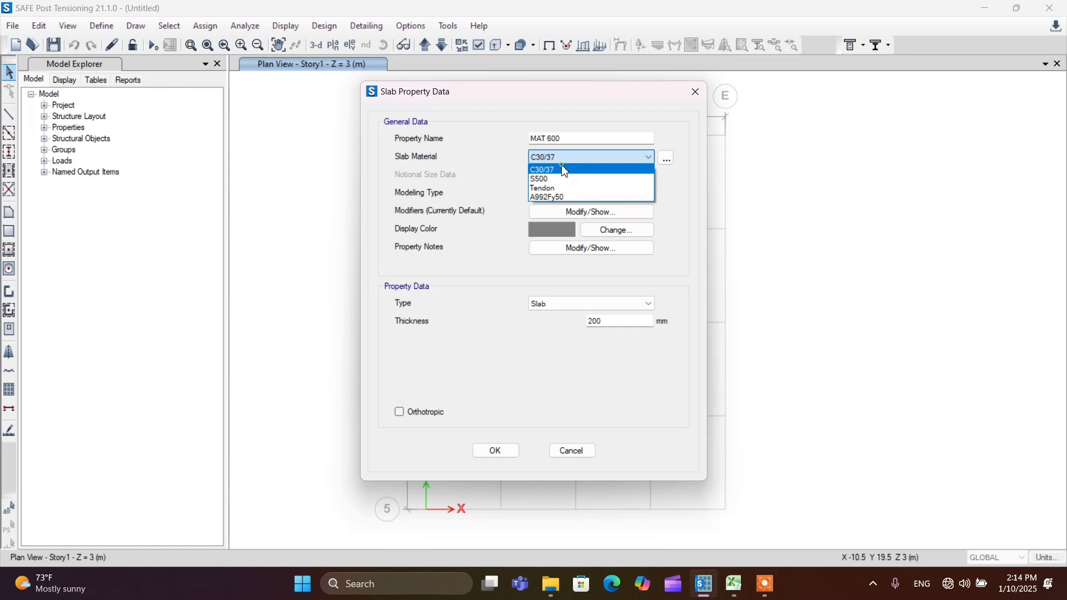
click(561, 169)
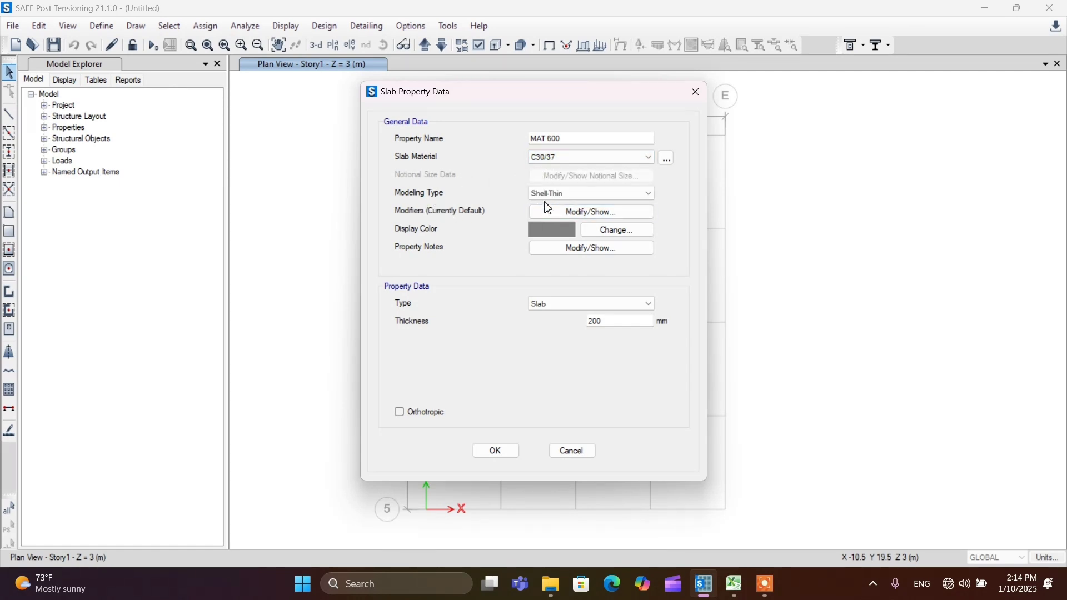
click(550, 194)
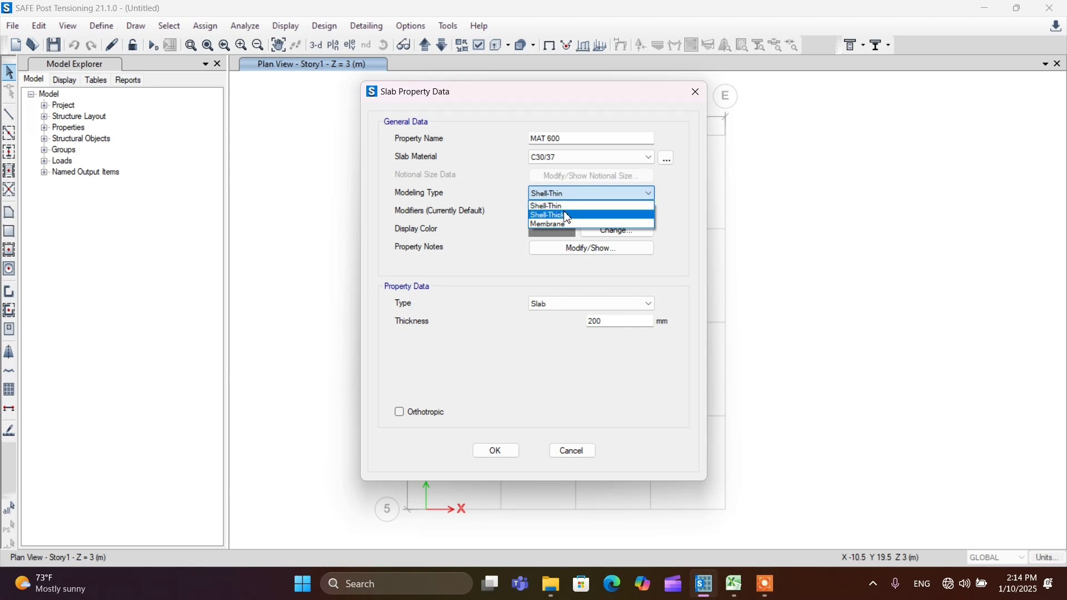
click(565, 216)
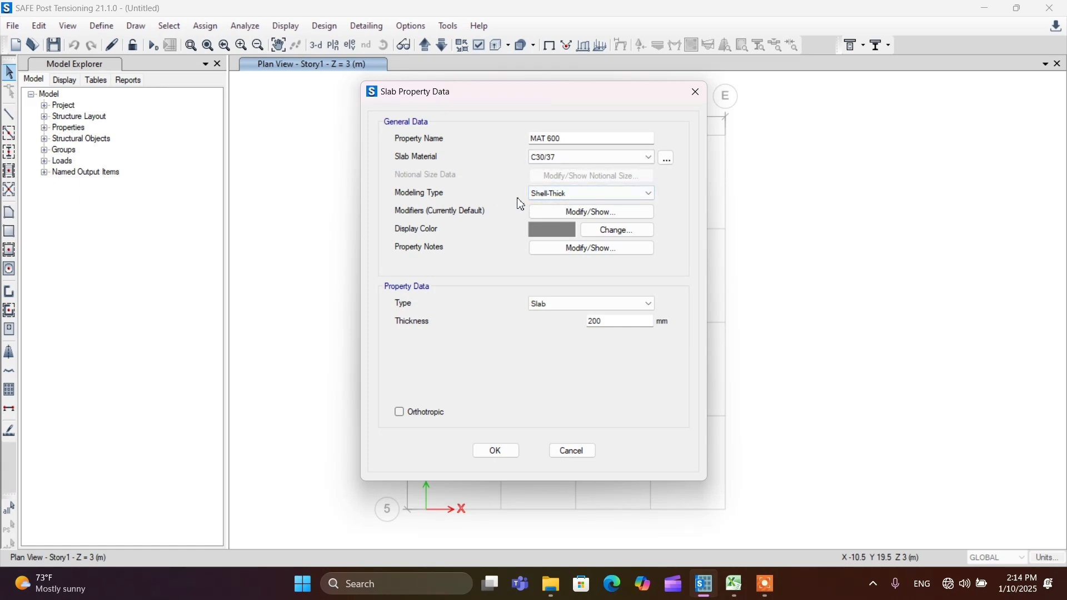
Step: Review the stiffness modifiers and notes of MAT 600, and define it as type Mat with a thickness of 600 mm
click(546, 214)
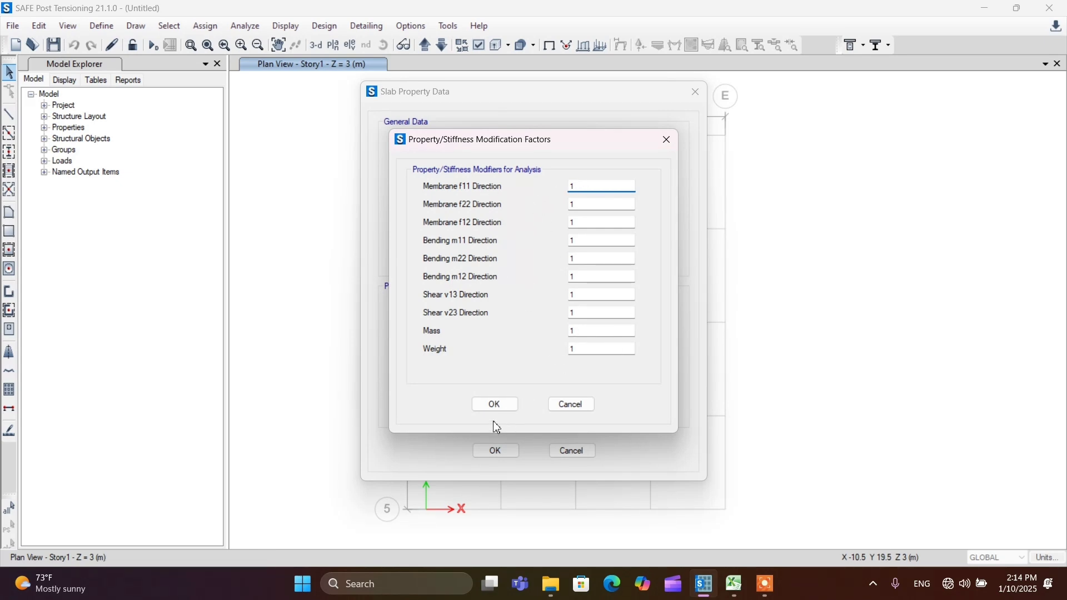
click(494, 405)
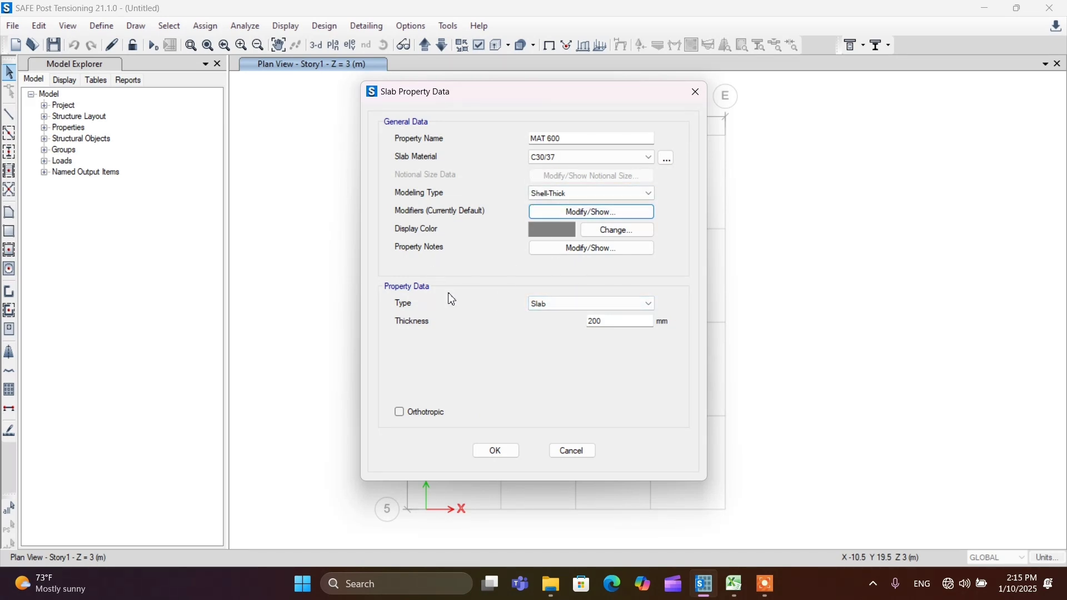
click(563, 251)
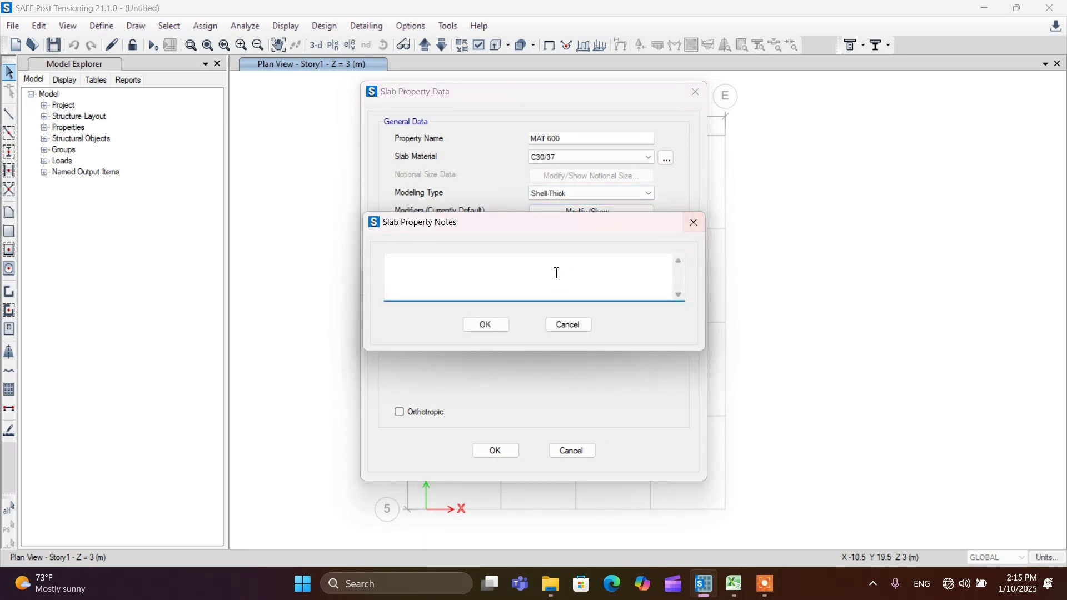
click(490, 327)
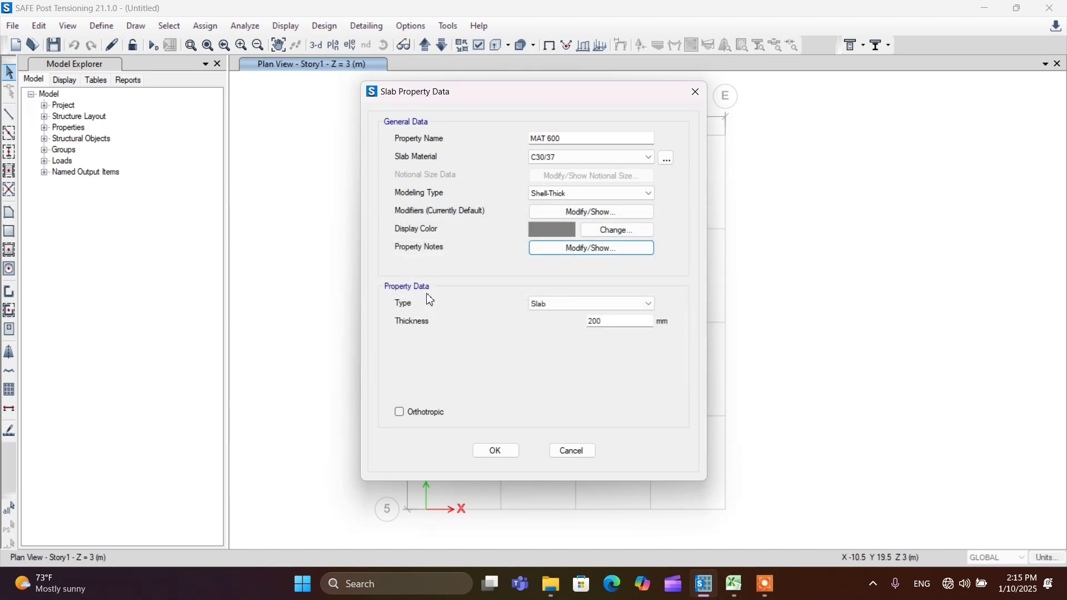
click(547, 305)
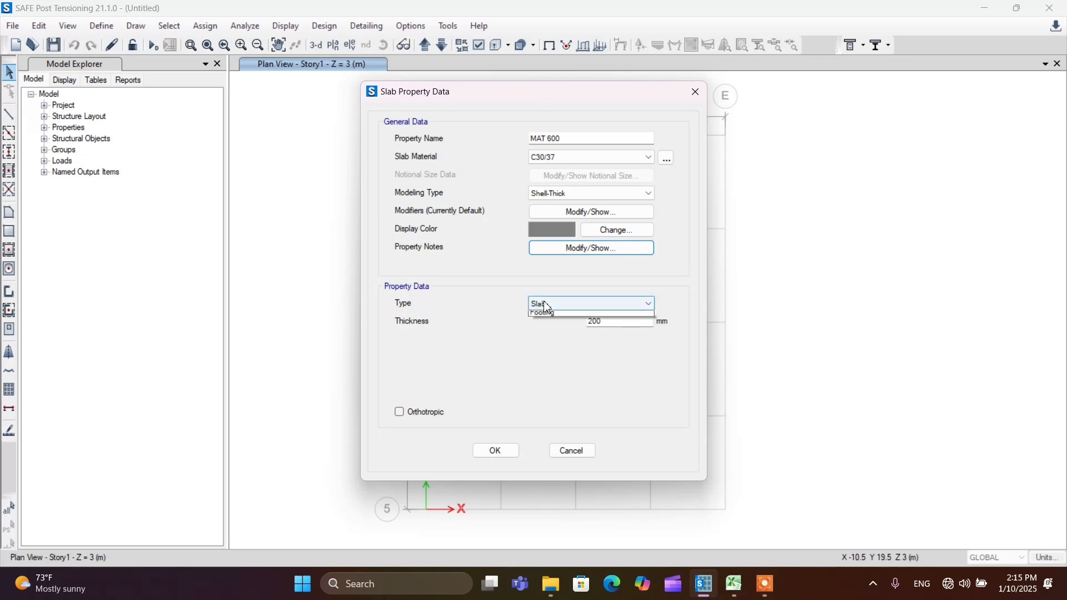
click(545, 360)
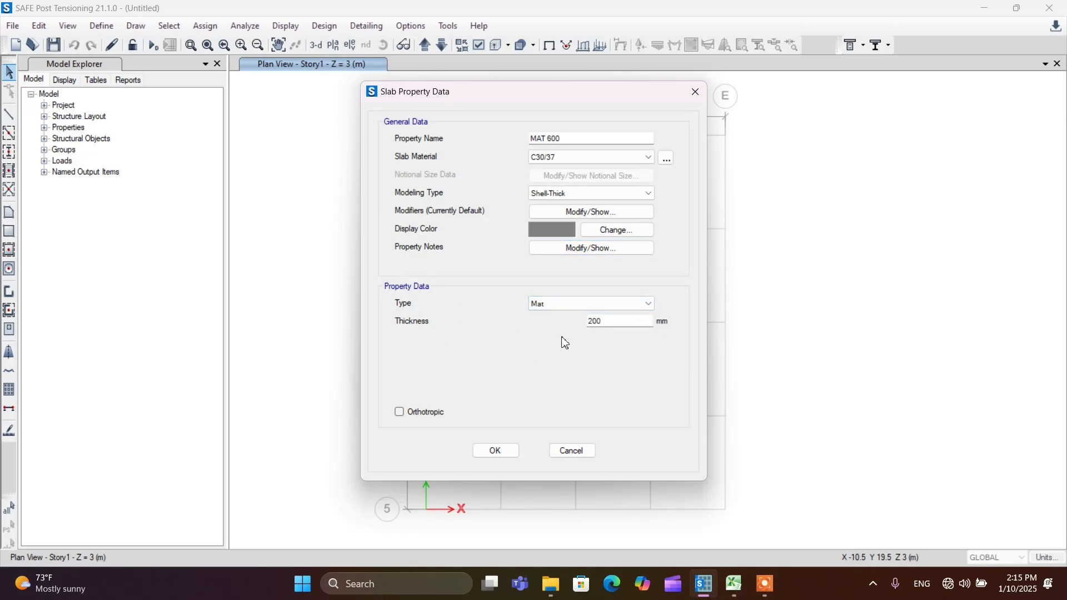
drag(593, 322, 581, 322)
text(6)
click(496, 451)
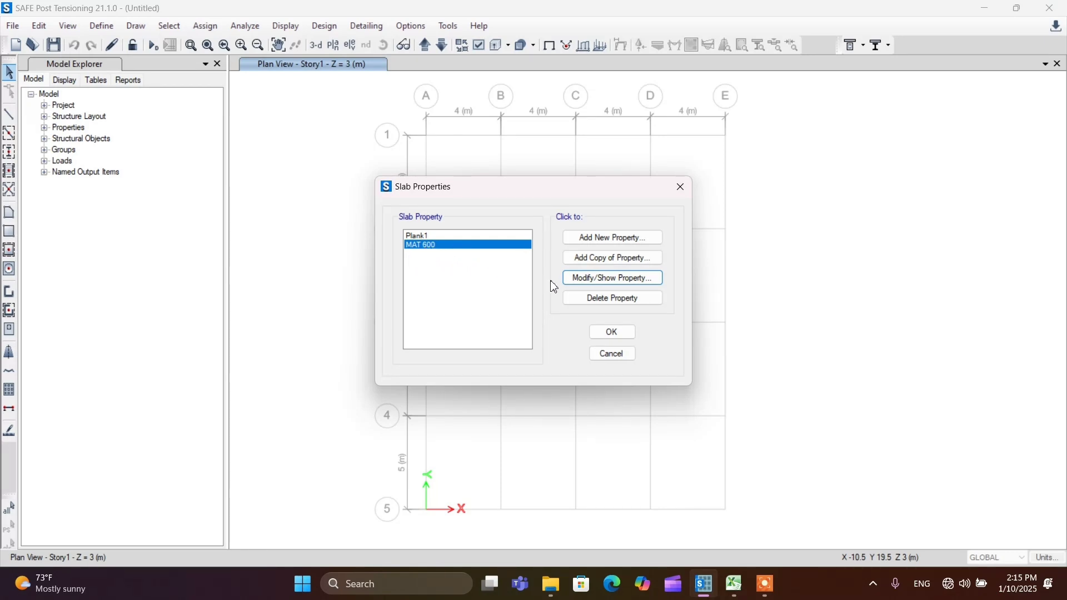
Step: Copy the MAT 600 slab property as STIFF COL, set its type to Stiff, and accept the slab properties
click(609, 258)
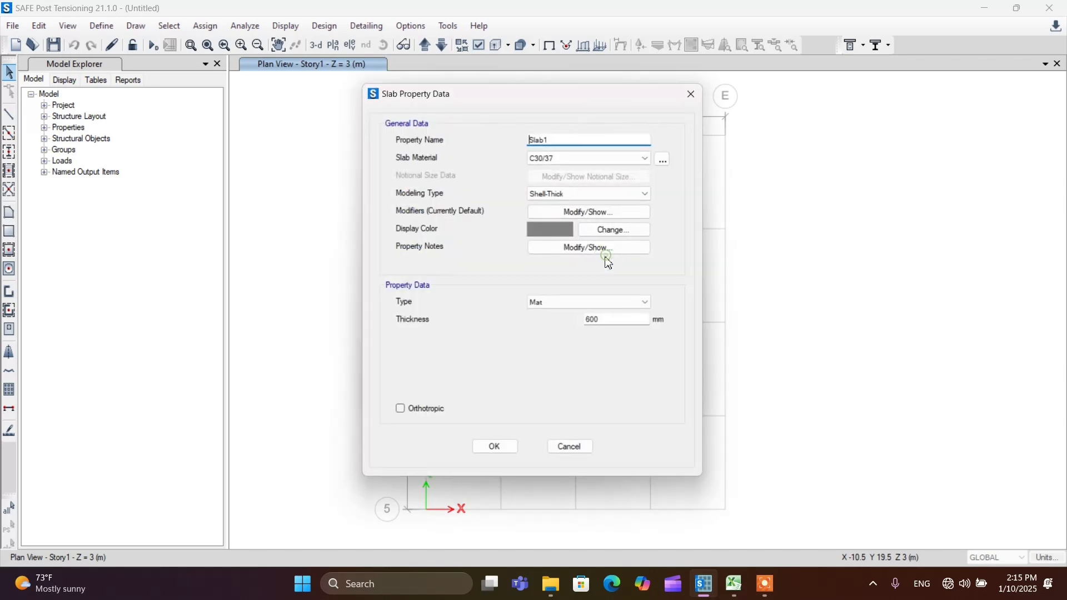
click(537, 138)
double_click(536, 139)
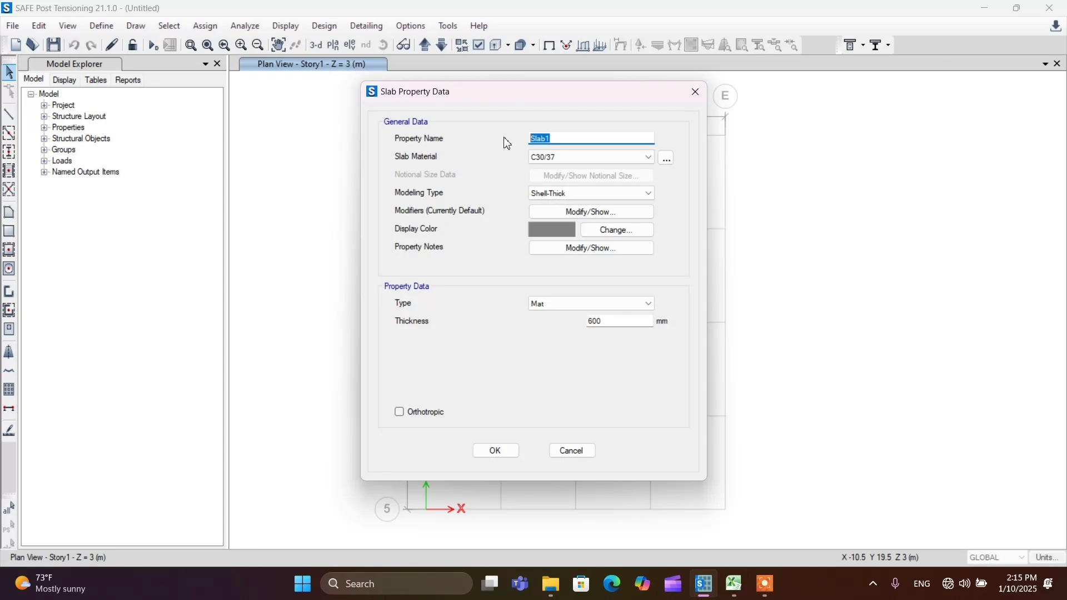
text(STIFF COL)
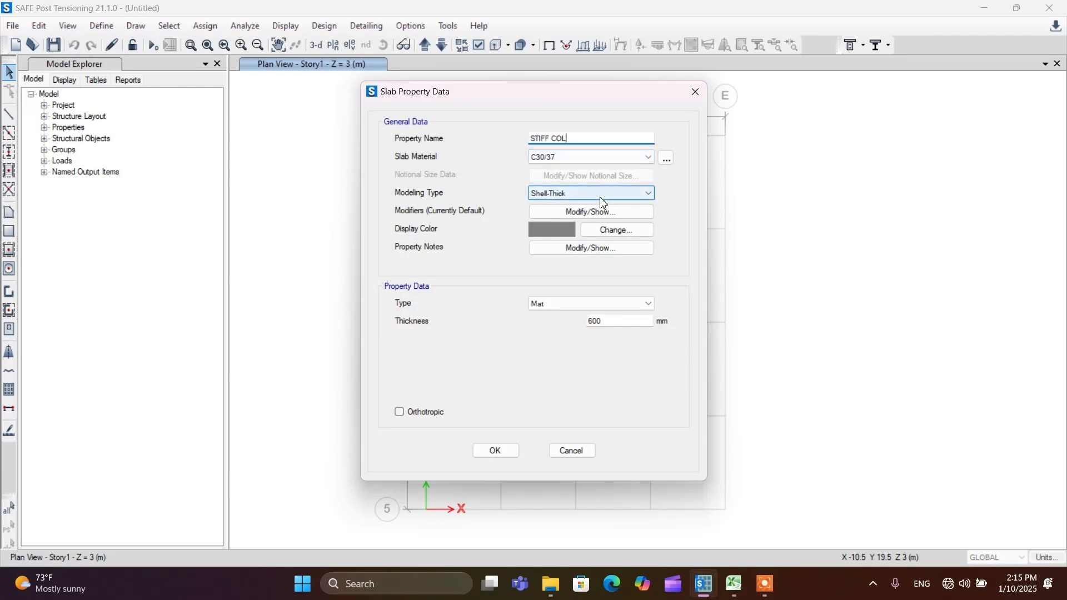
click(570, 311)
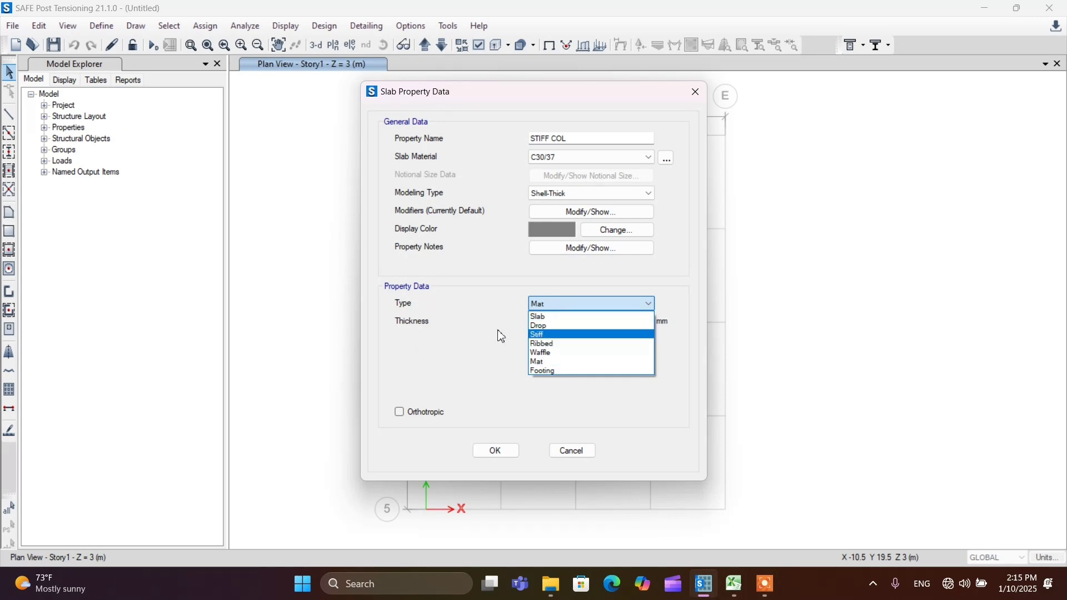
click(532, 336)
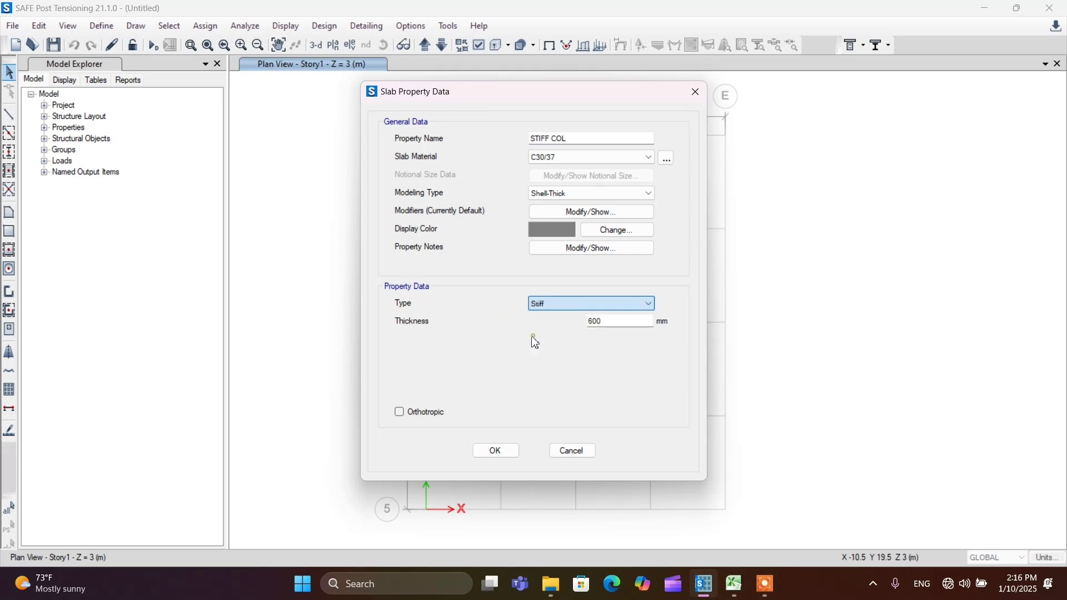
click(492, 451)
click(611, 333)
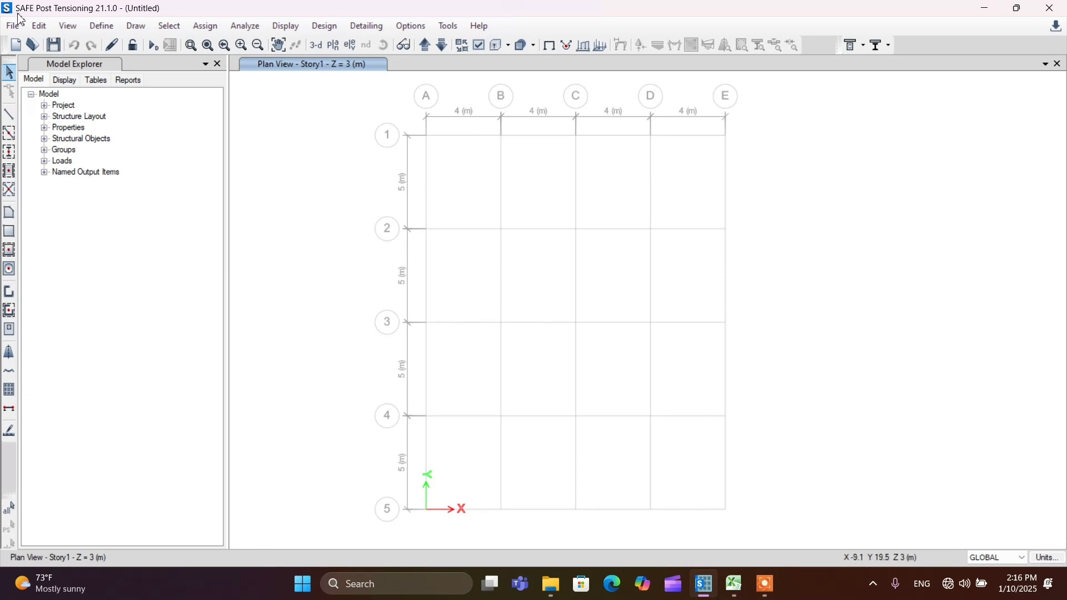
Step: Add a new area spring property and name it SOIL 200
click(101, 27)
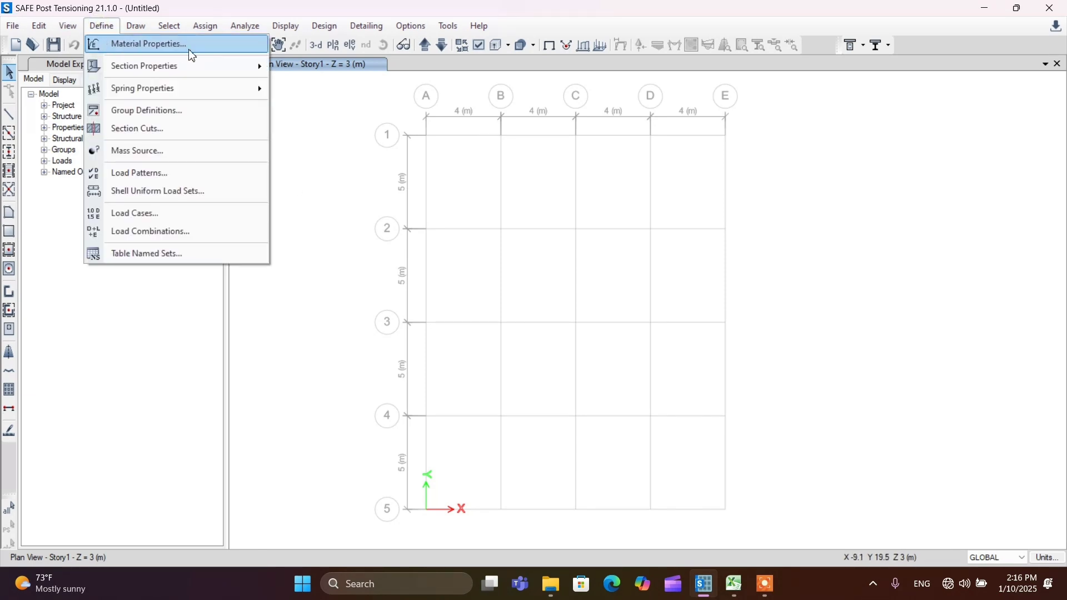
mouse_move(173, 70)
mouse_move(113, 98)
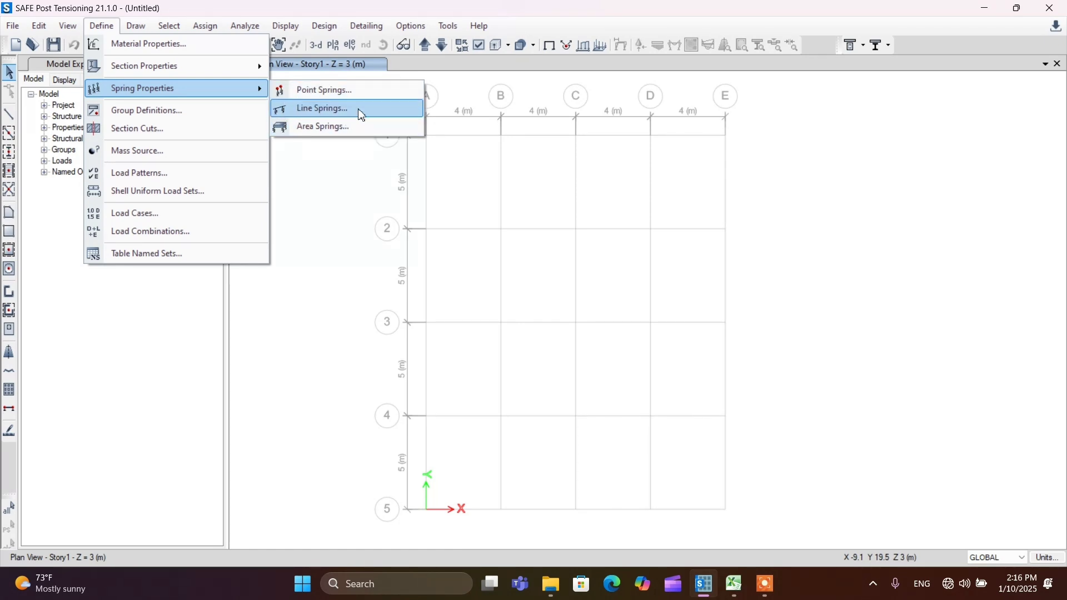
click(313, 131)
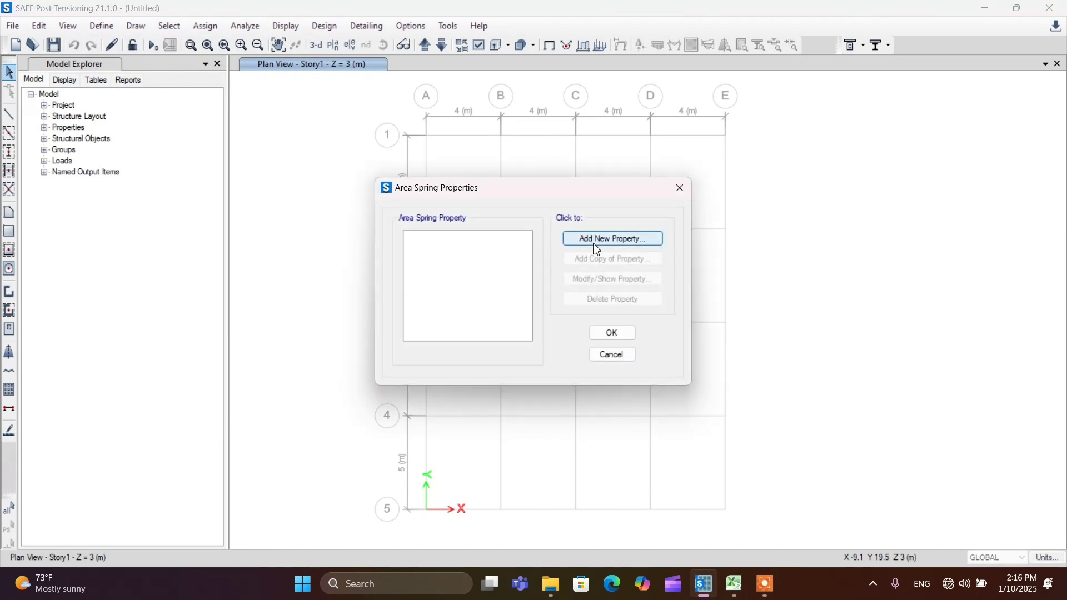
click(625, 242)
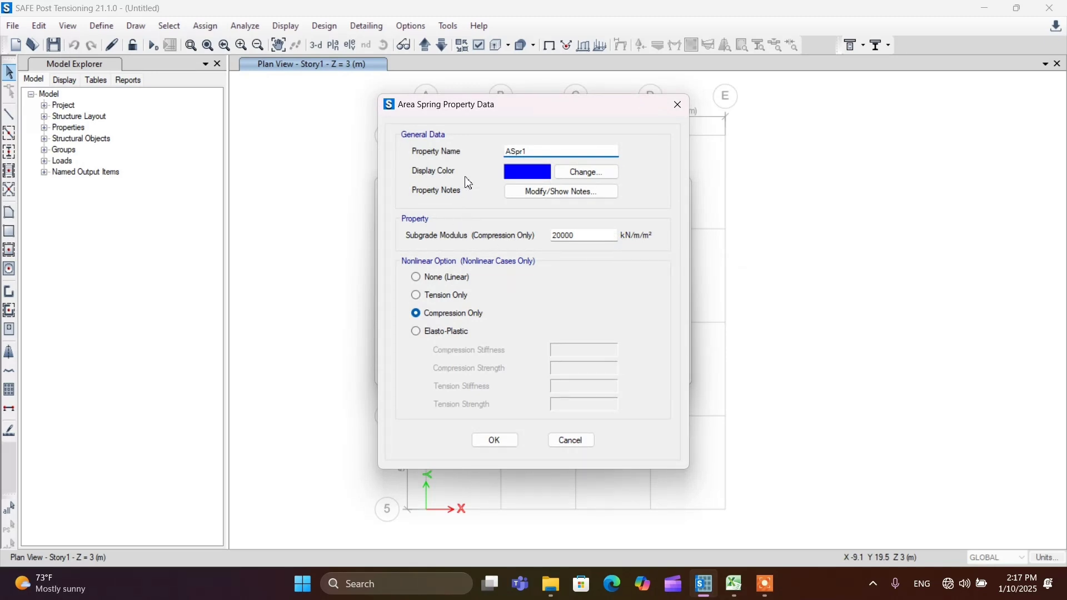
drag(540, 150, 472, 153)
text(SOIL 200)
Step: Consult the soil parameters in Excel, return to SAFE, and set the SOIL 200 subgrade modulus to 12000 kN/m/m², accepting the area spring properties
click(734, 584)
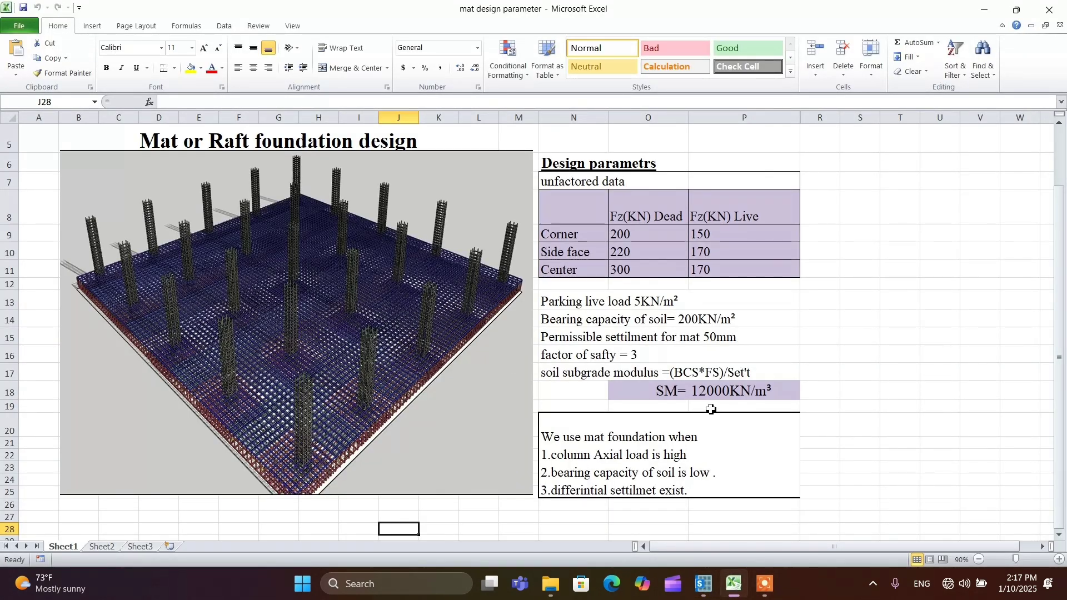
click(689, 322)
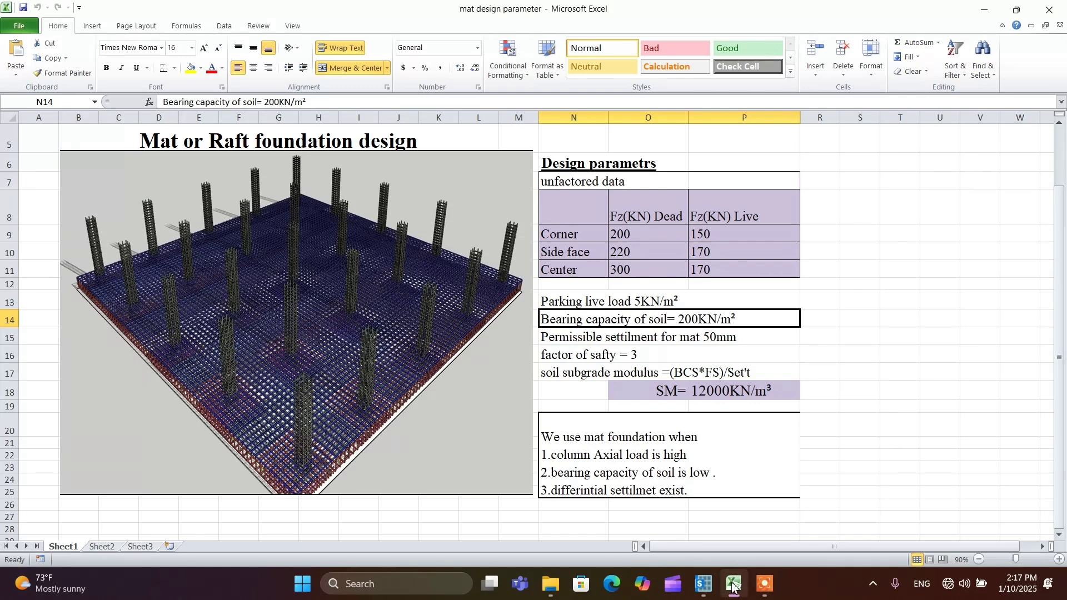
click(703, 583)
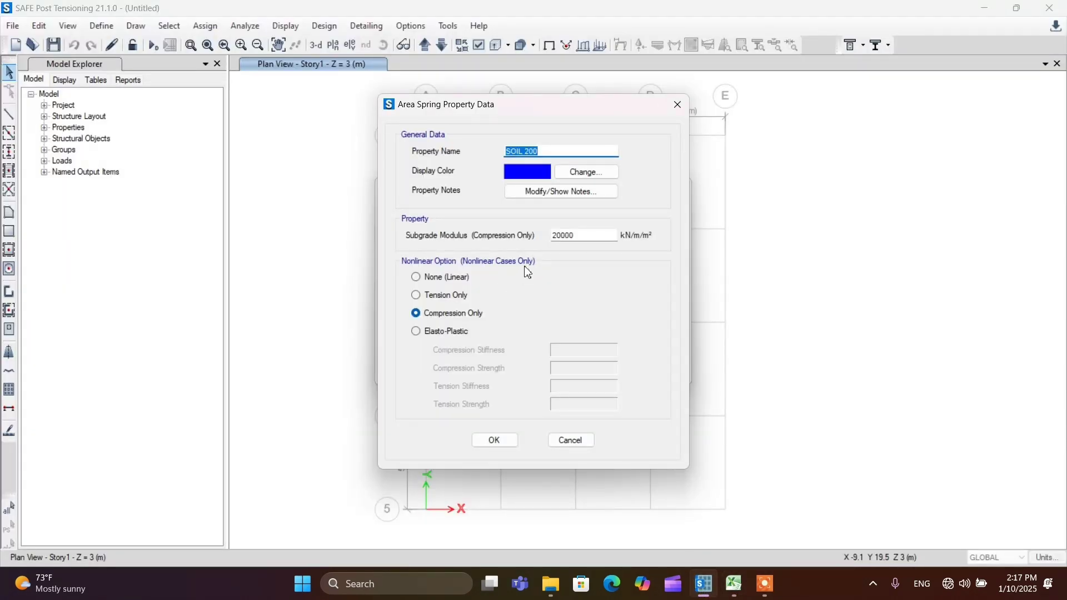
drag(563, 236, 553, 236)
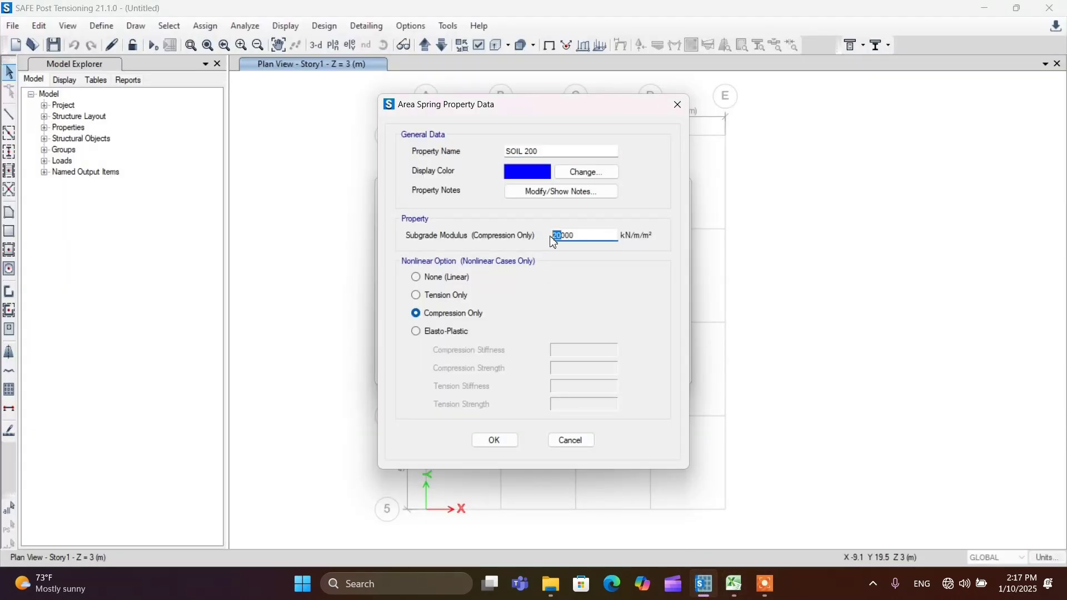
text(12)
click(495, 442)
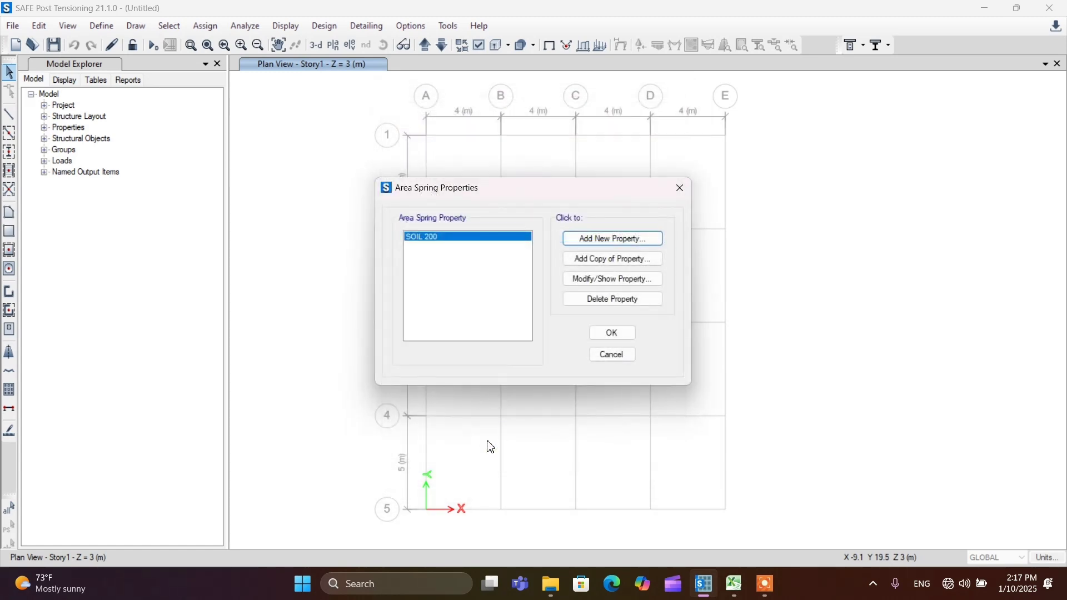
click(603, 332)
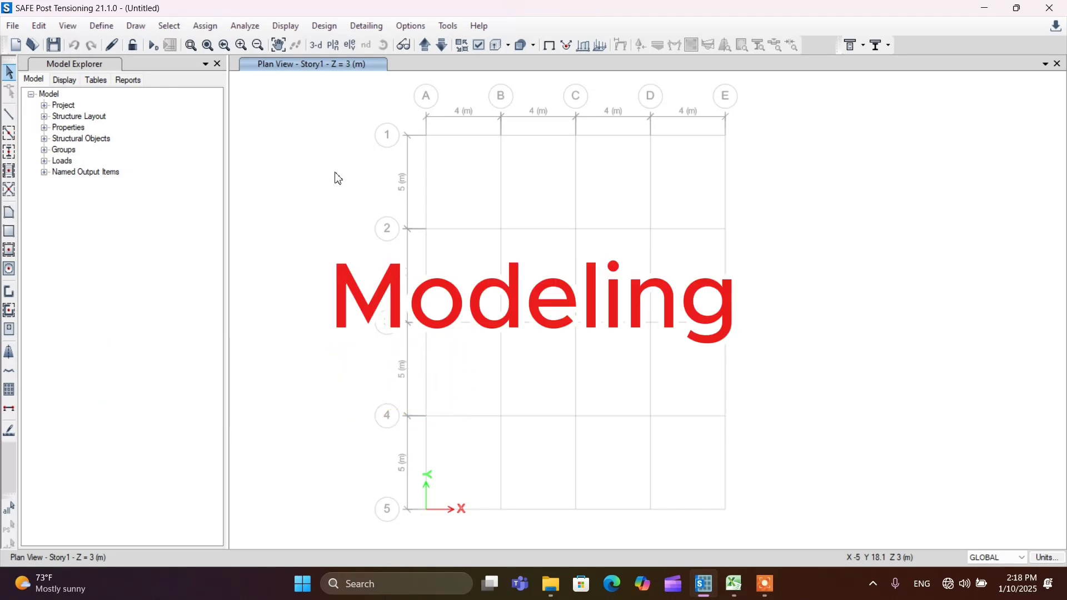
Step: Review the mat layout in Excel, return to SAFE, and draw a rectangular MAT 600 floor from grid point A1 to E5
click(733, 583)
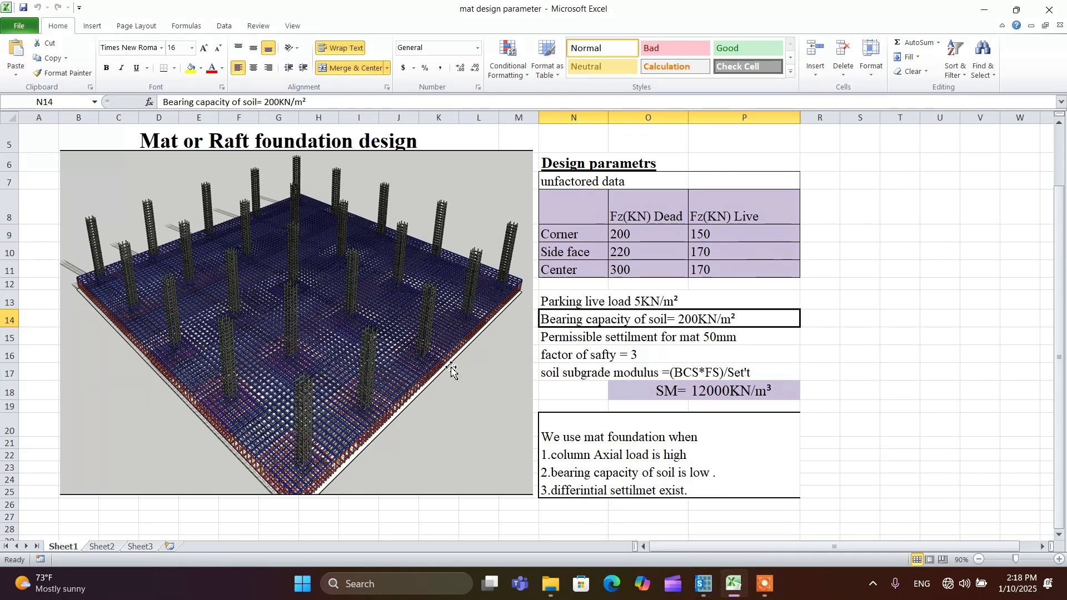
mouse_move(706, 588)
click(703, 584)
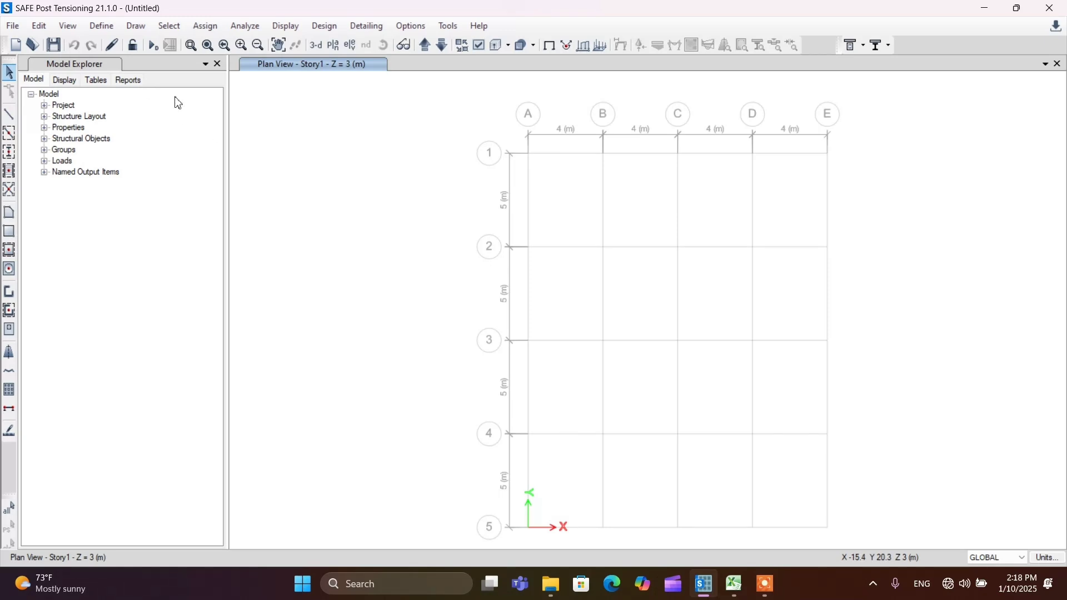
click(6, 236)
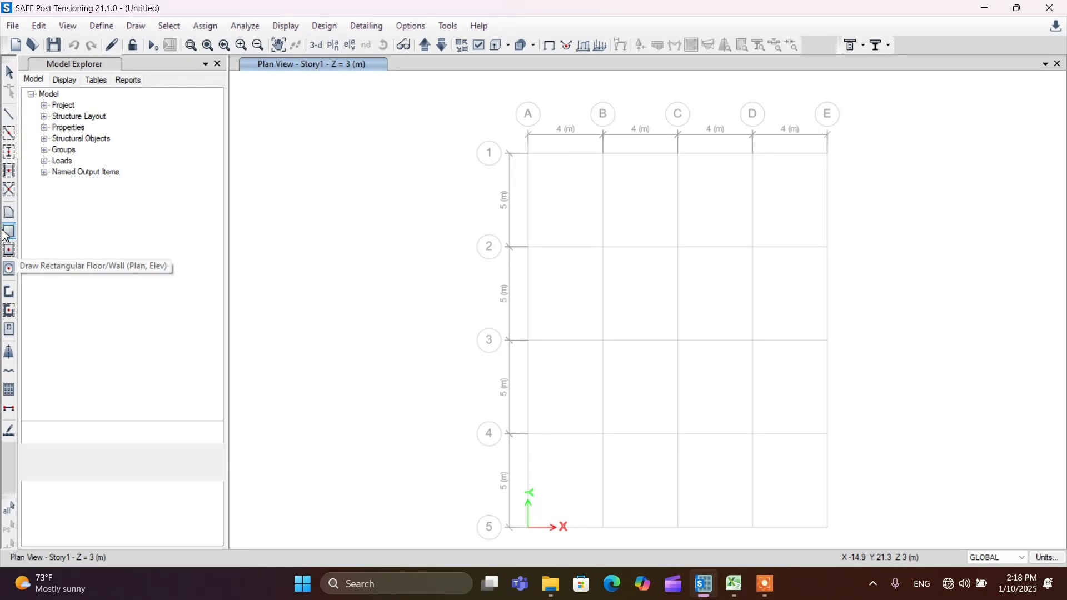
click(152, 454)
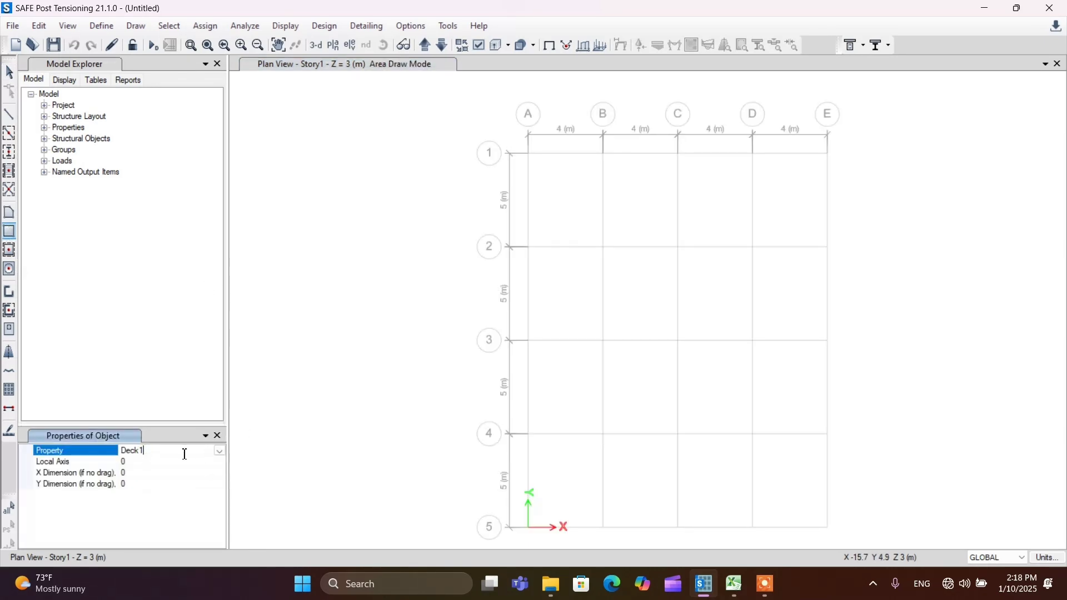
click(220, 451)
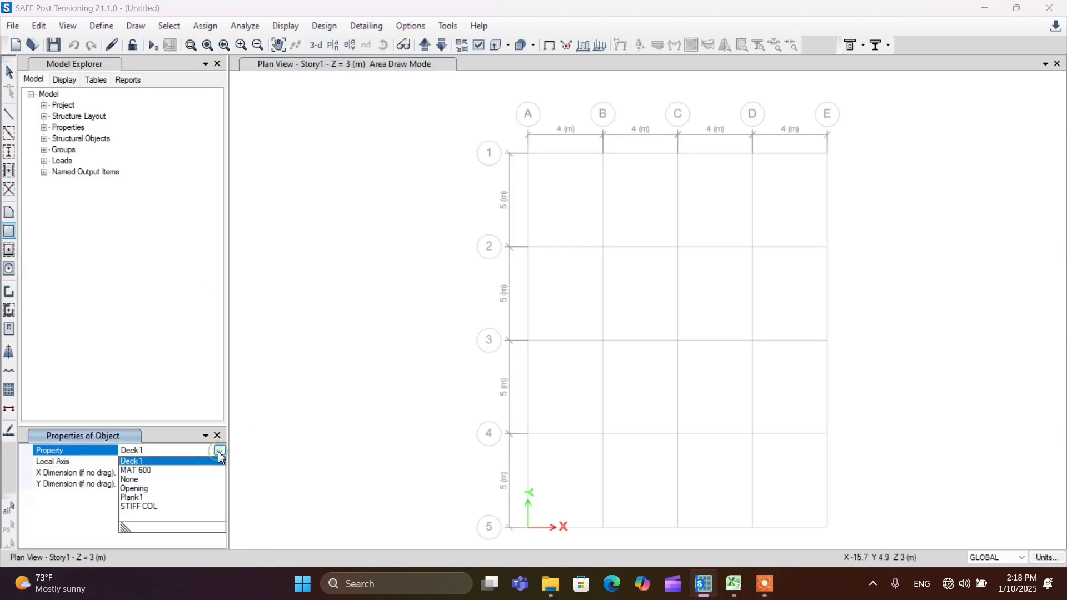
click(156, 471)
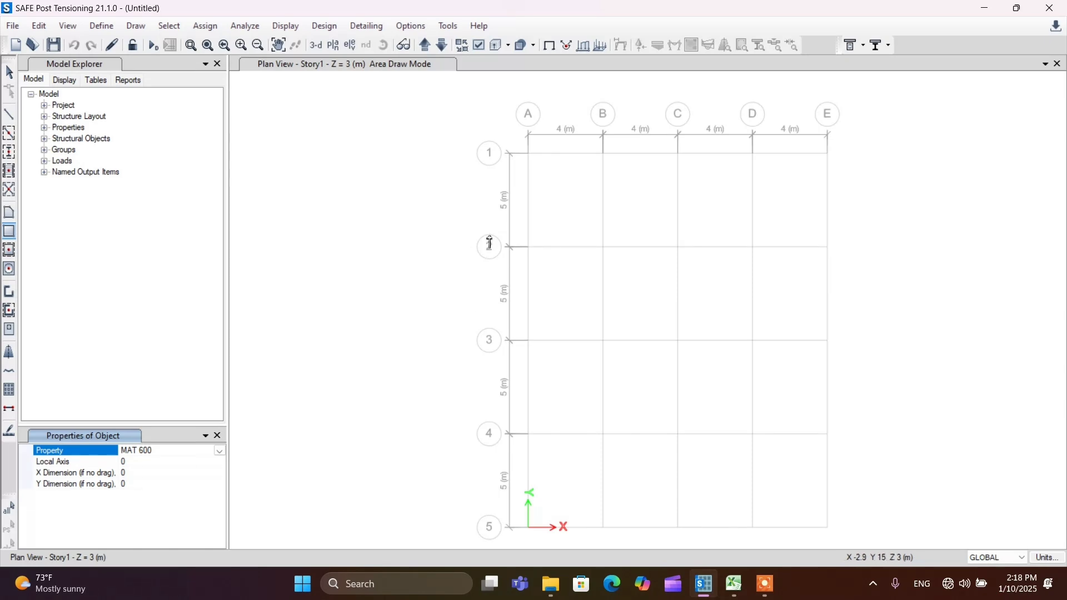
click(528, 154)
drag(528, 156, 829, 530)
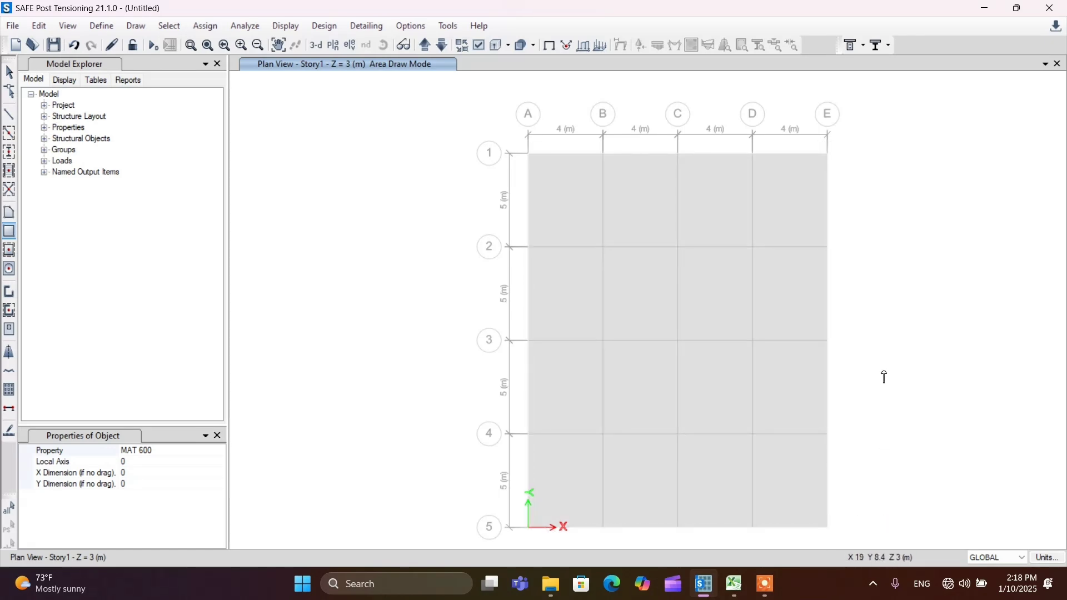
key(Escape)
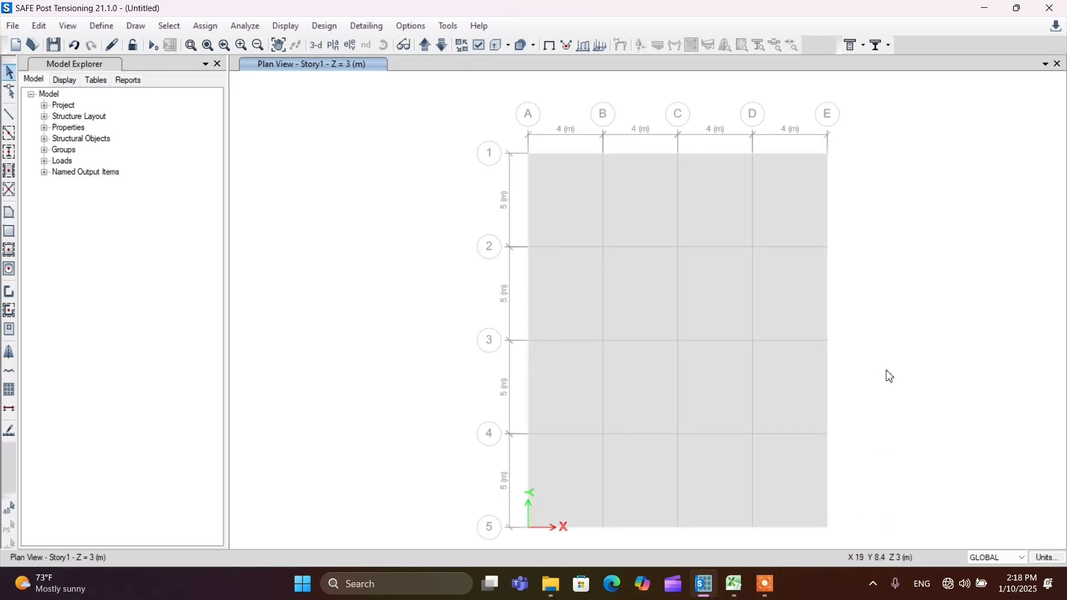
Step: Set up Quick Draw Area Around Point with the STIFF COL property, 400 mm in X and 600 mm in Y
scroll(298, 238, down, 2)
scroll(431, 254, up, 2)
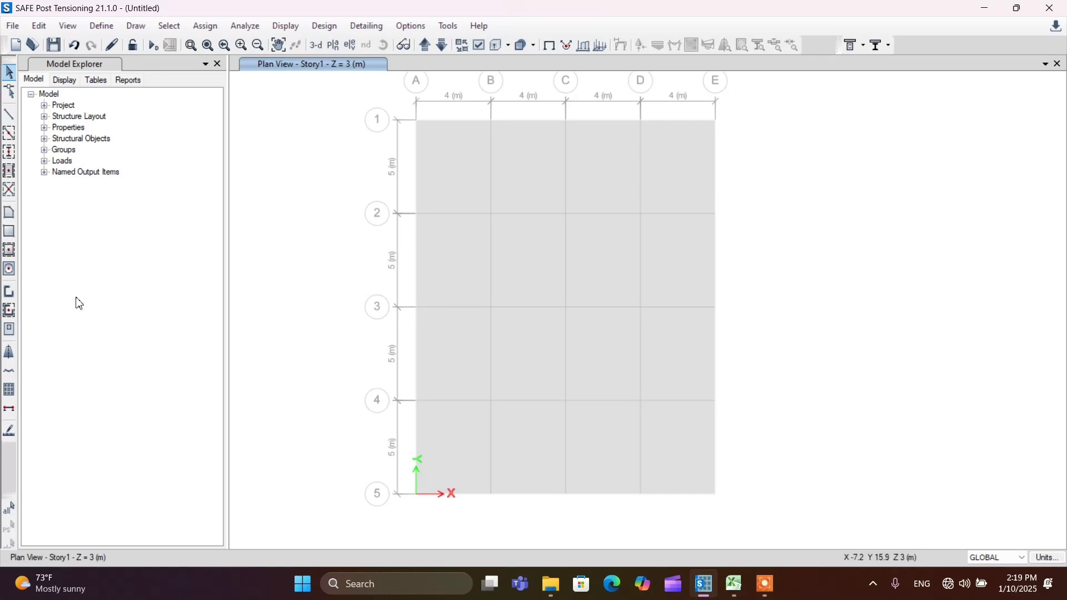
click(9, 270)
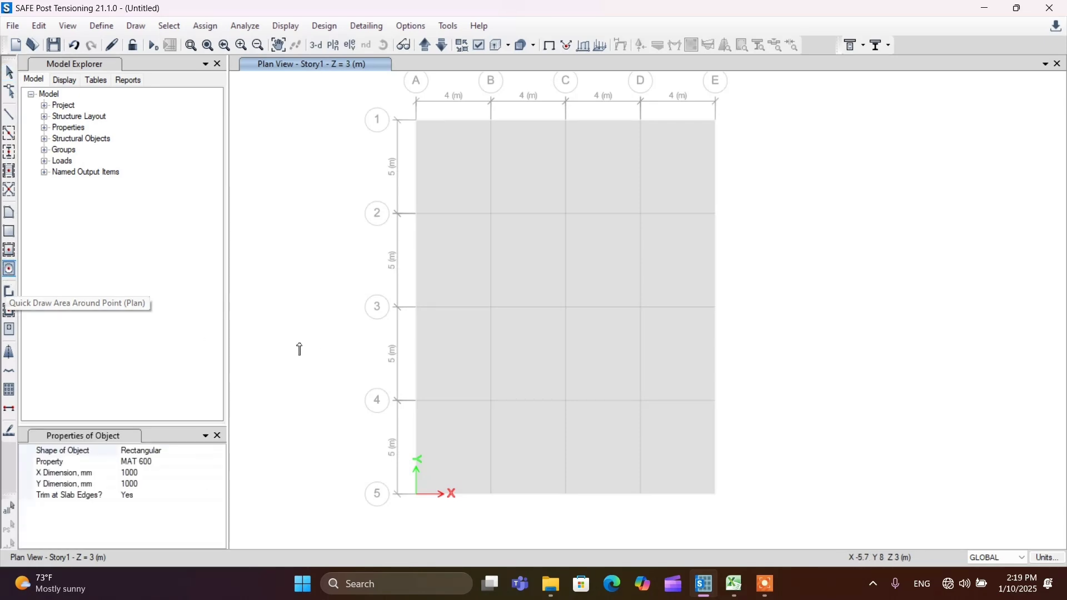
click(169, 465)
click(220, 462)
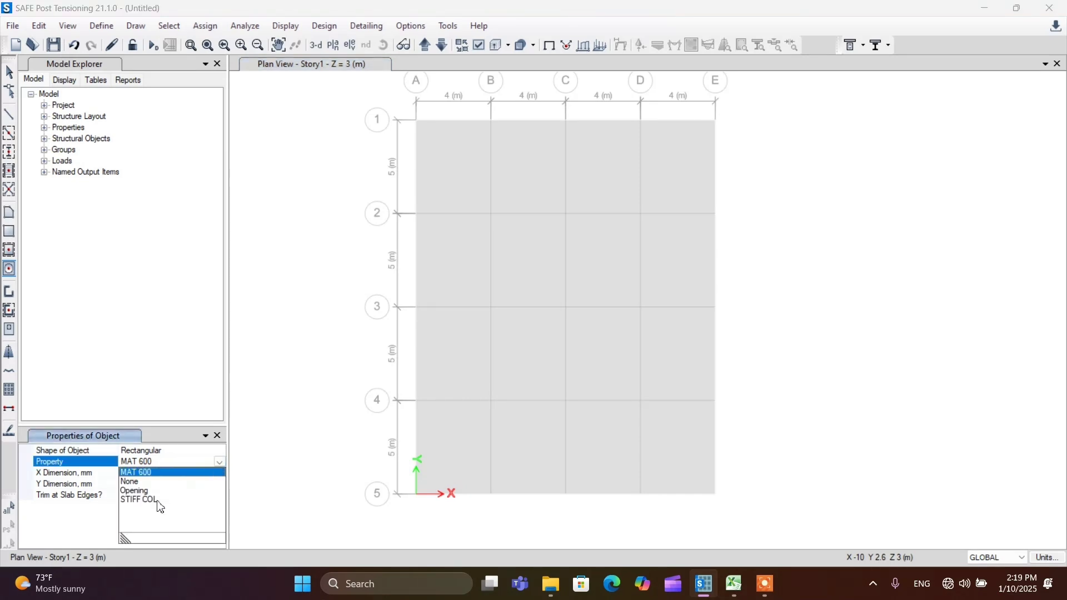
click(132, 500)
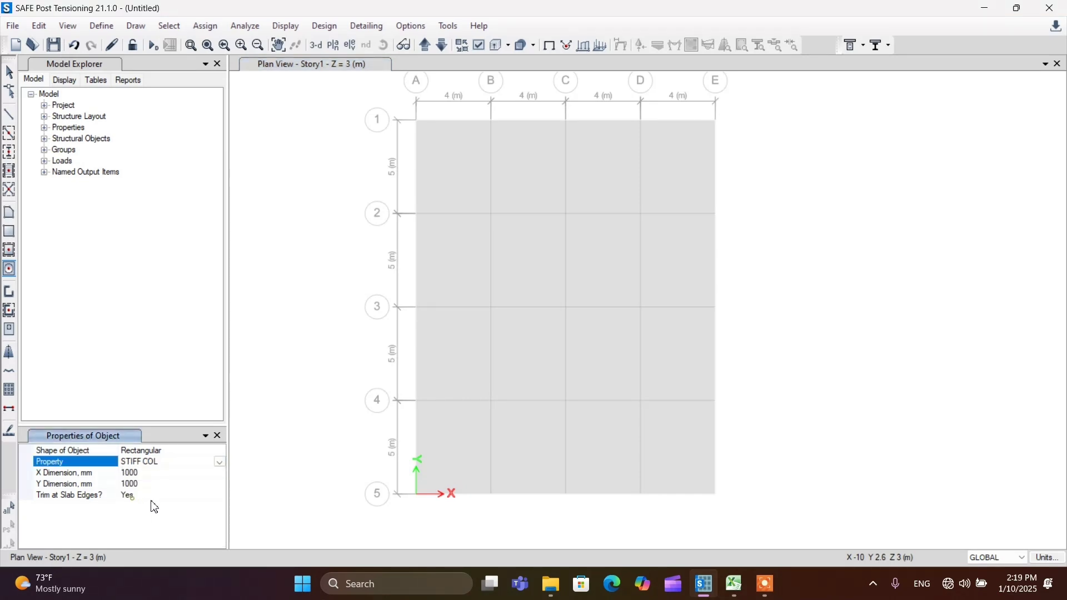
click(126, 474)
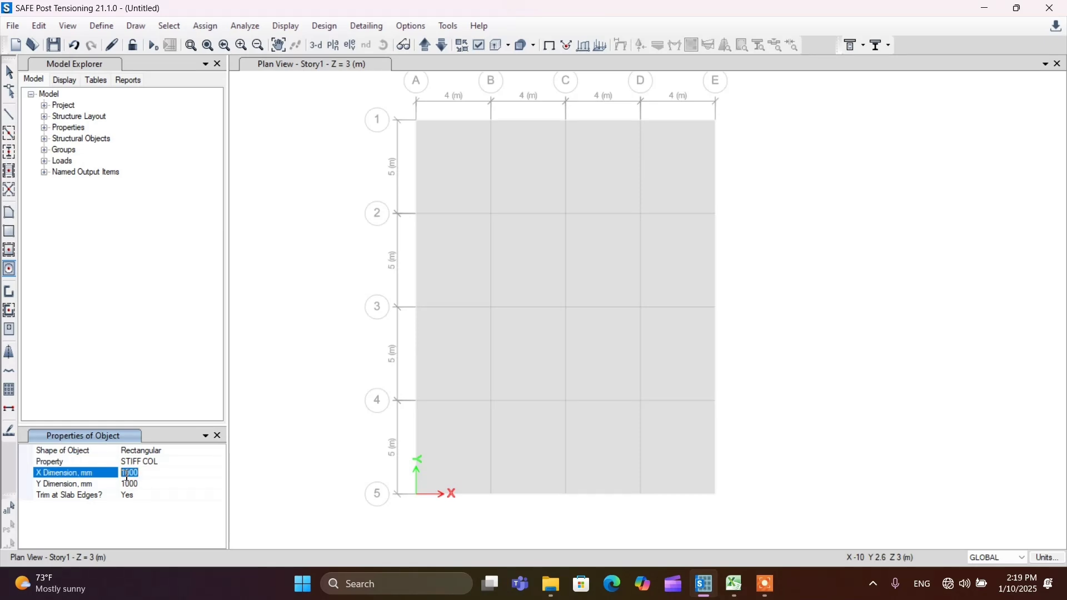
click(130, 475)
click(131, 485)
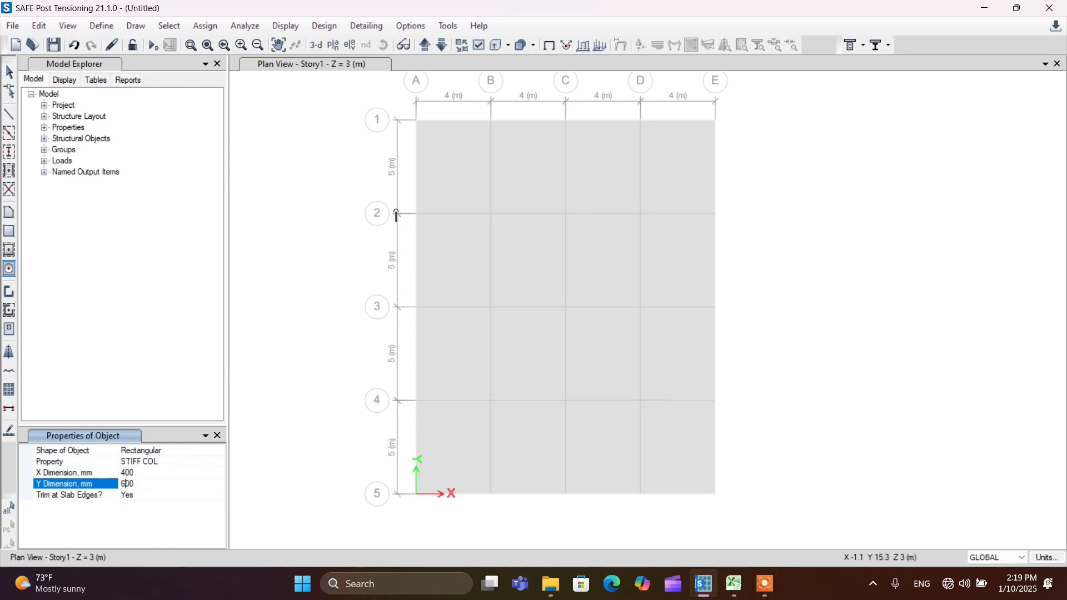
Step: Place 400 × 600 mm STIFF COL areas along gridline A at grid points A1 through A5
click(416, 128)
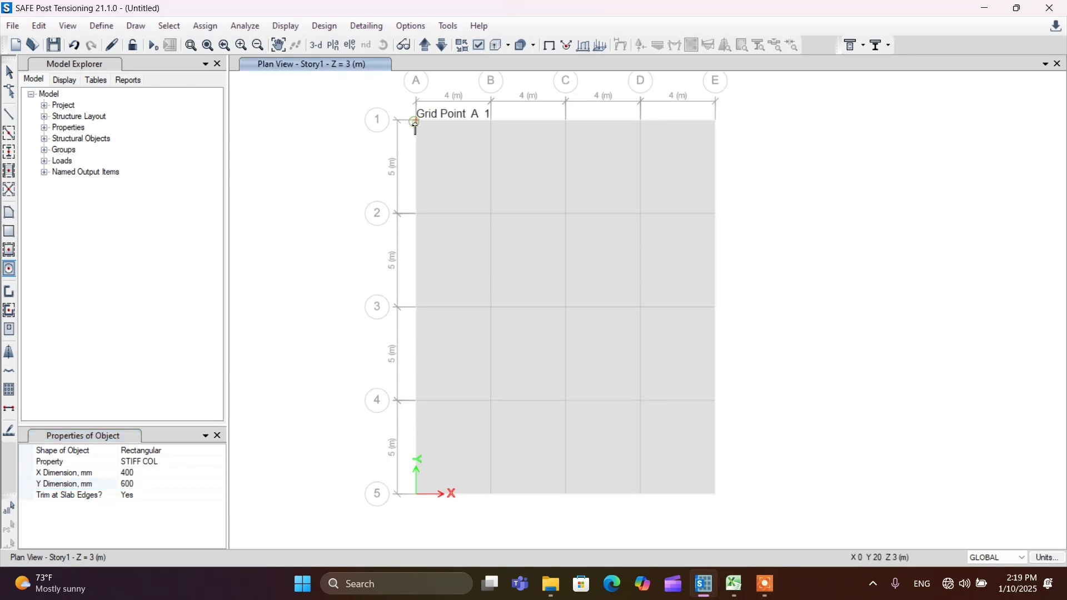
click(418, 222)
click(417, 314)
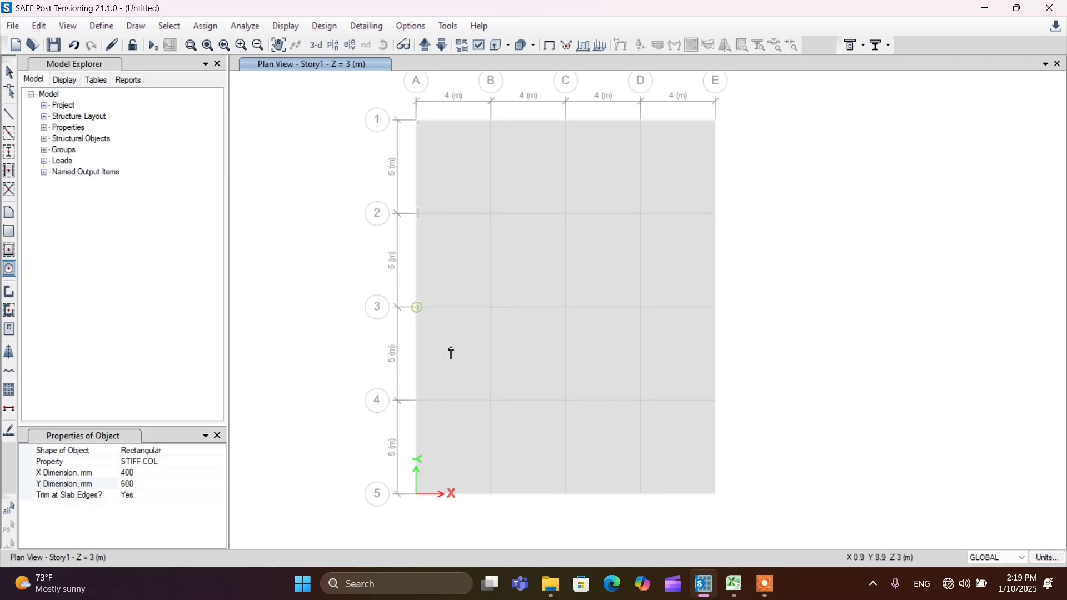
click(418, 401)
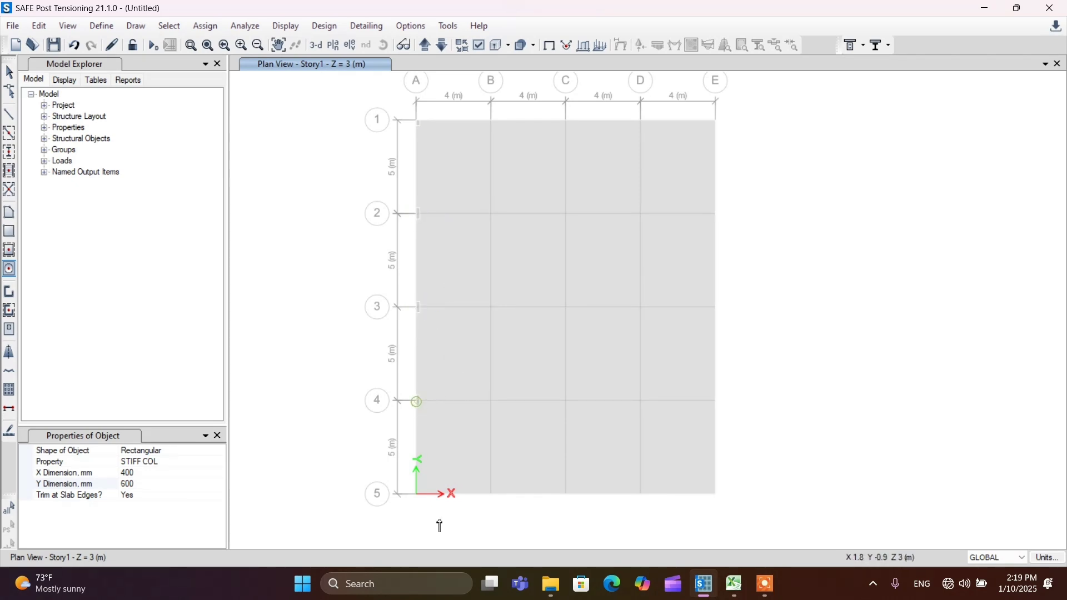
click(417, 494)
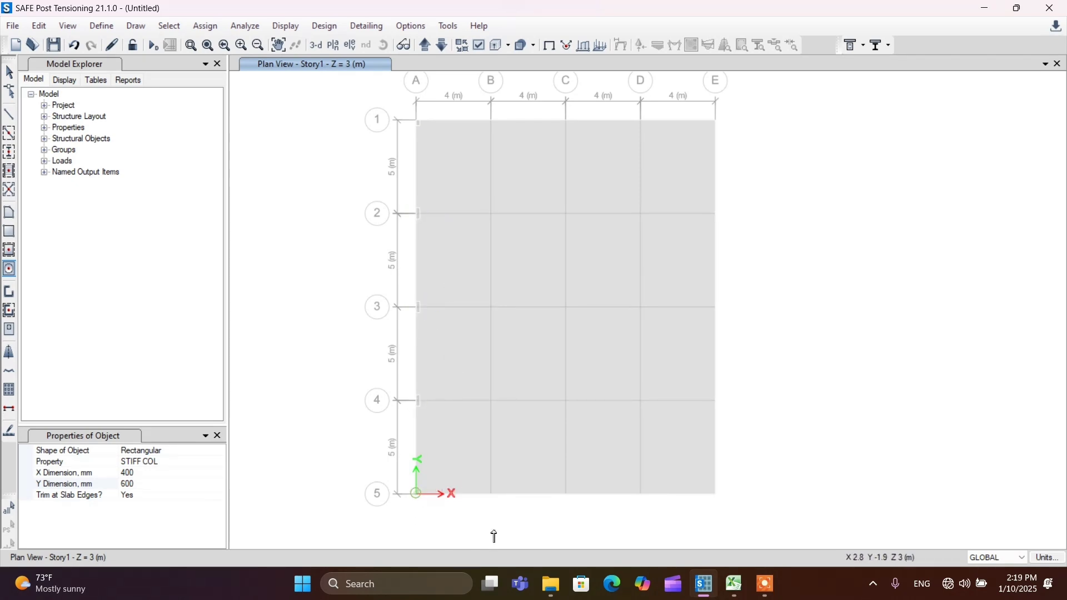
Step: Place STIFF COL areas along gridline 5 at grid points B5, C5, D5 and E5
click(491, 494)
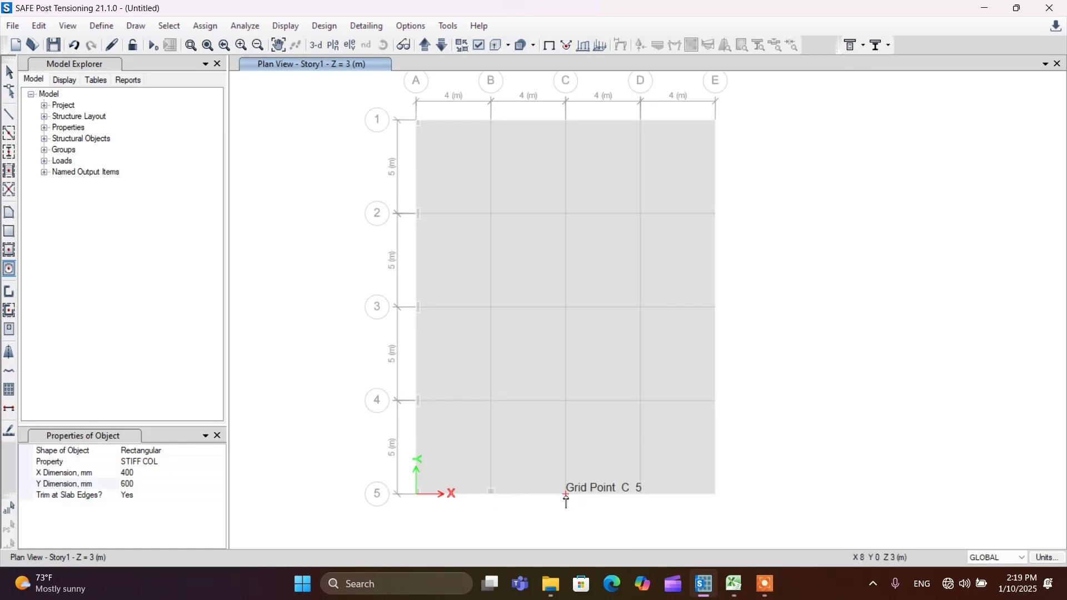
click(565, 494)
click(641, 494)
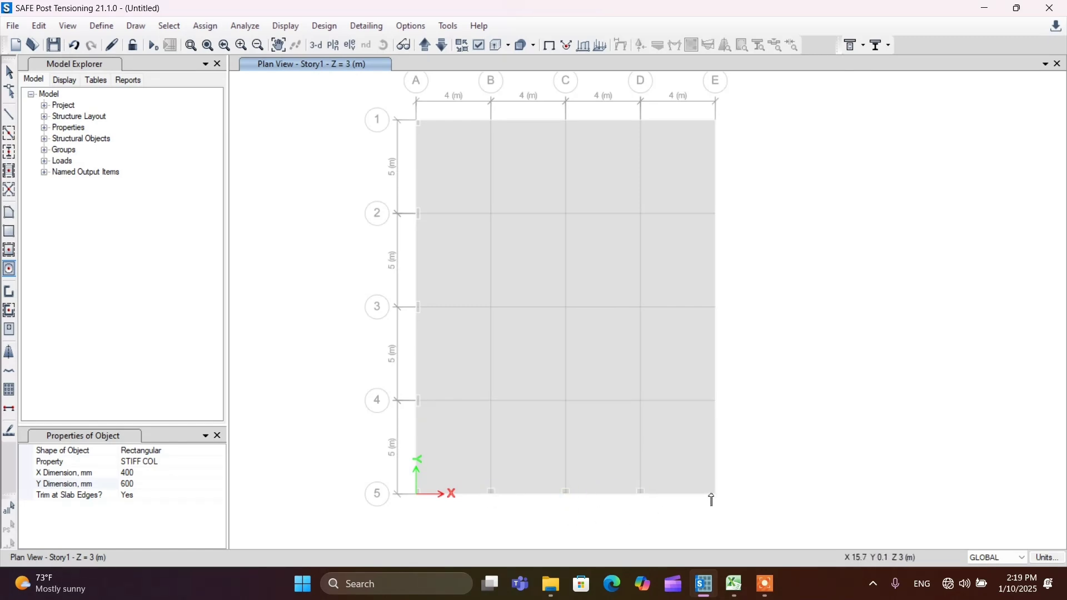
click(715, 494)
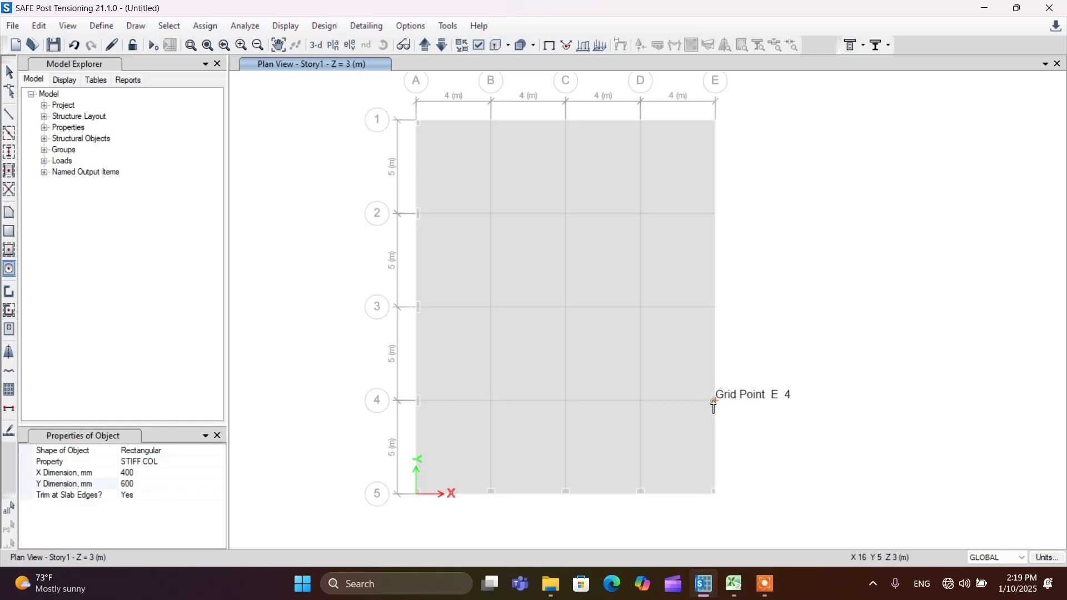
Step: Place STIFF COL areas along gridline 4 at grid points E4, D4, C4 and B4
click(714, 401)
click(641, 401)
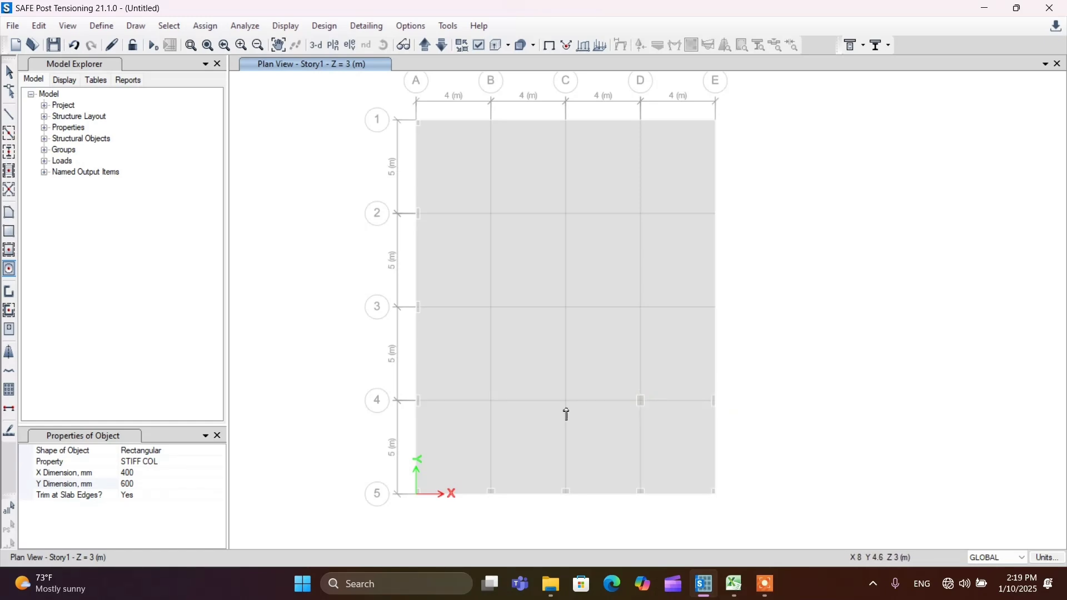
click(566, 401)
click(491, 401)
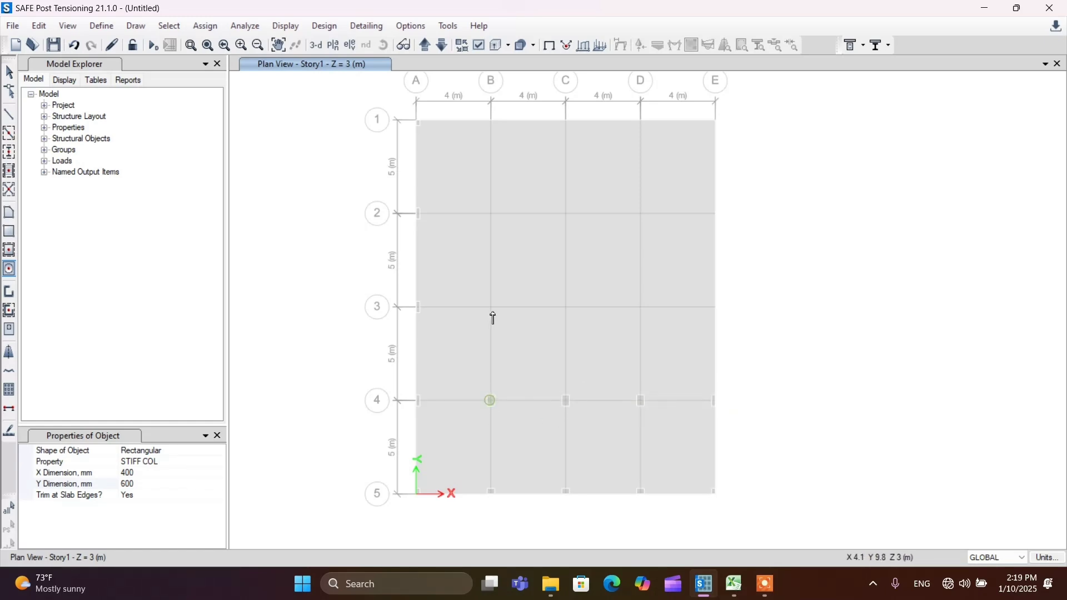
Step: Place STIFF COL areas along gridline 3 at grid points B3, C3, D3 and E3
click(491, 308)
click(566, 307)
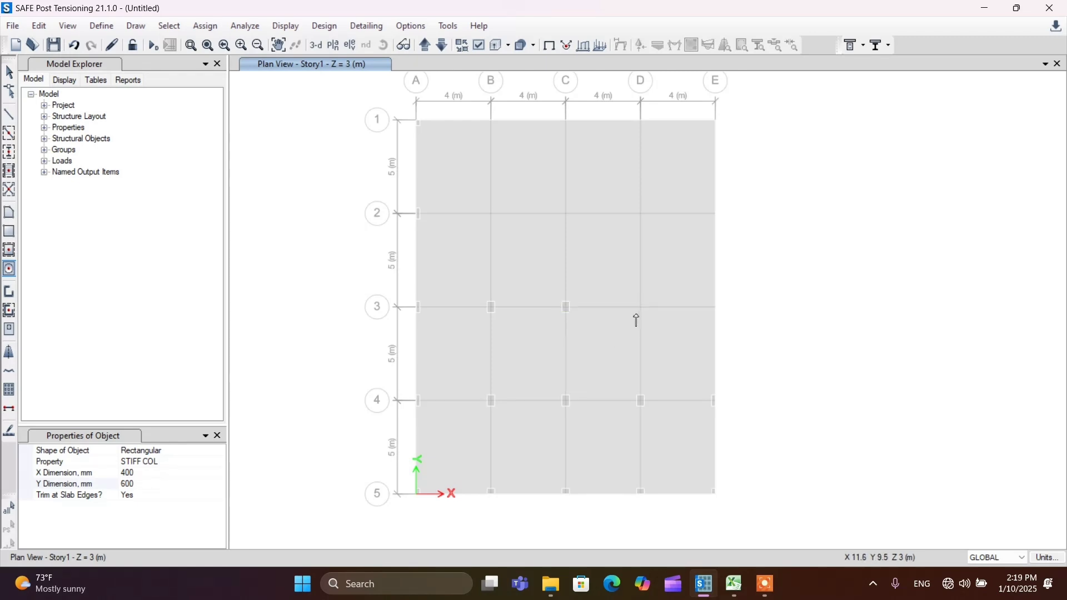
click(641, 307)
click(714, 307)
Step: Place STIFF COL areas along gridline 2 at grid points E2, D2, C2 and B2
click(703, 231)
click(639, 218)
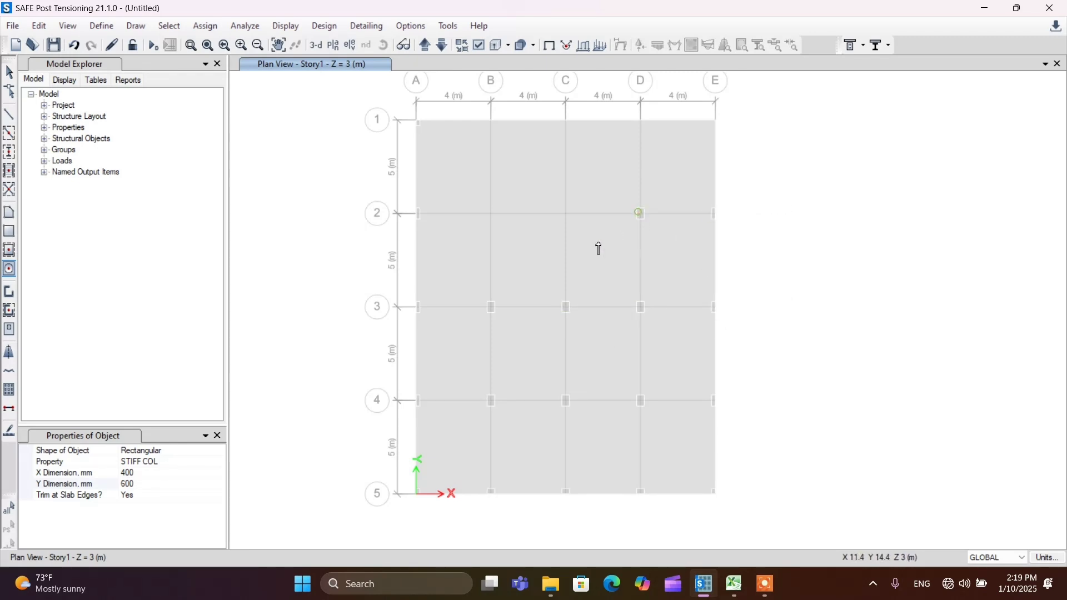
click(548, 240)
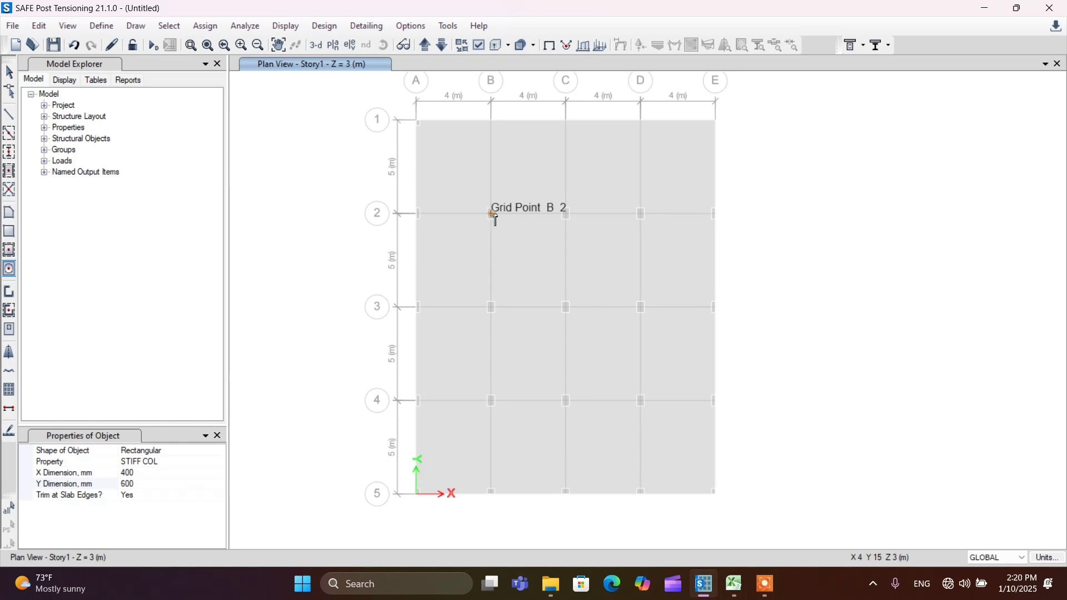
click(492, 220)
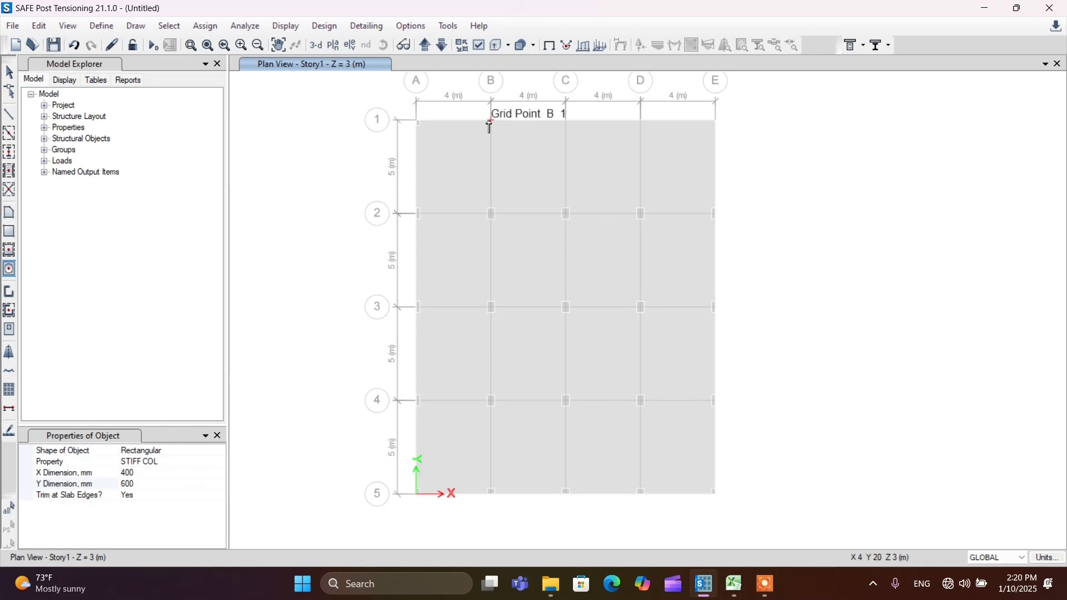
Step: Place STIFF COL areas along gridline 1 at grid points B1 through E1 and end the drawing command
click(565, 122)
click(641, 122)
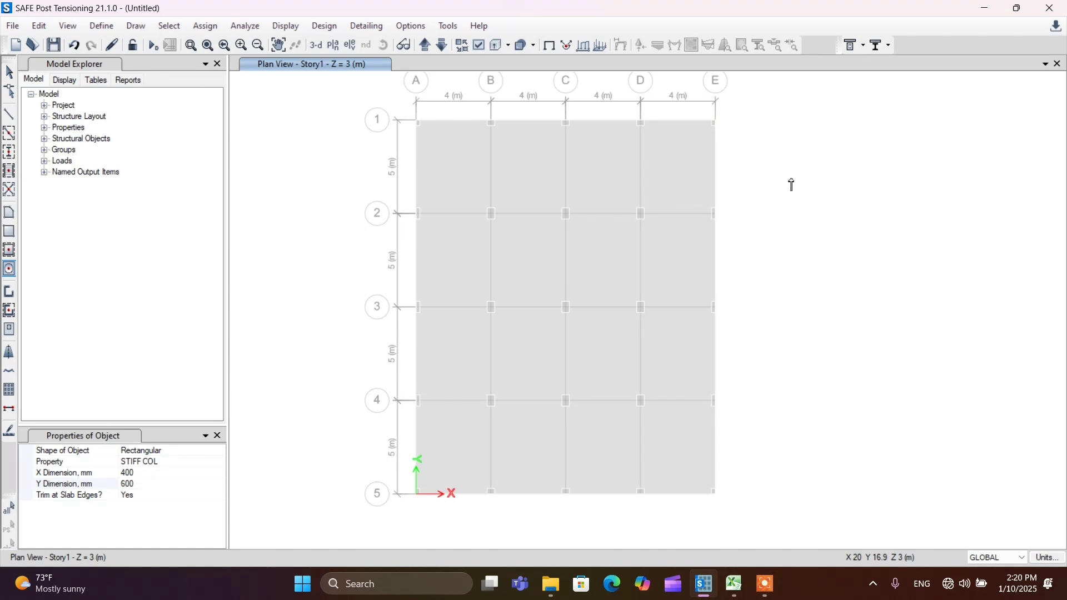
key(Escape)
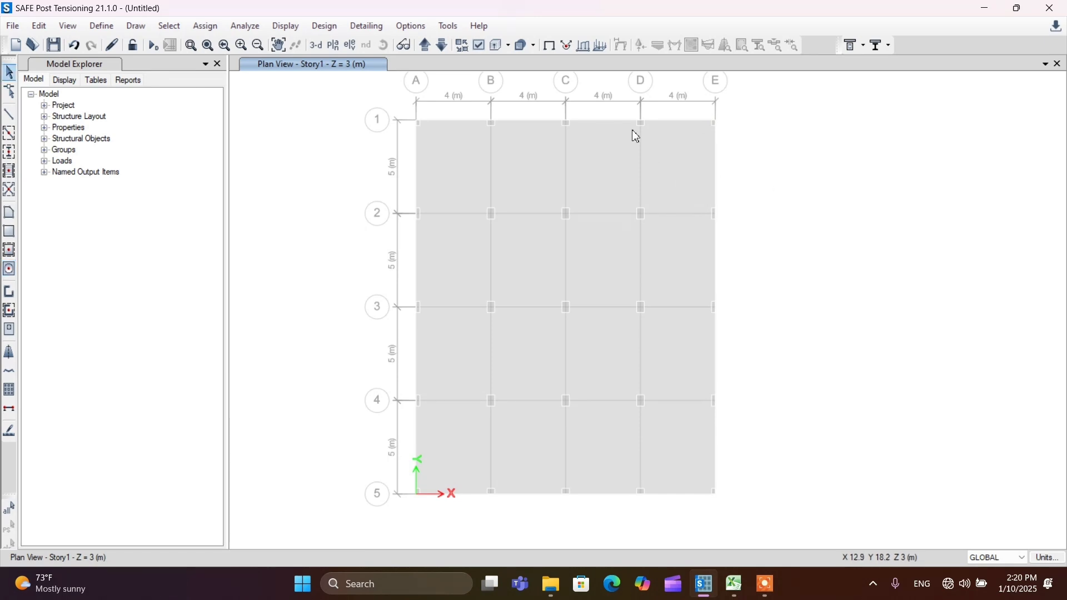
Step: Examine how the stiff column areas sit at the mat's edges and corners along gridlines 1 and A
scroll(614, 122, up, 2)
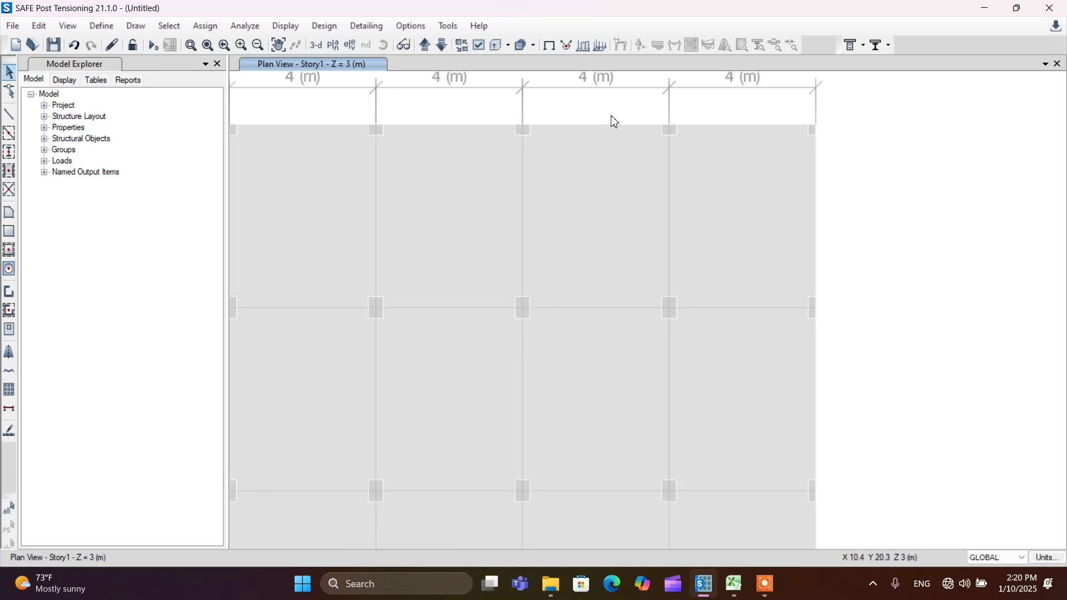
scroll(613, 121, down, 3)
scroll(440, 125, up, 4)
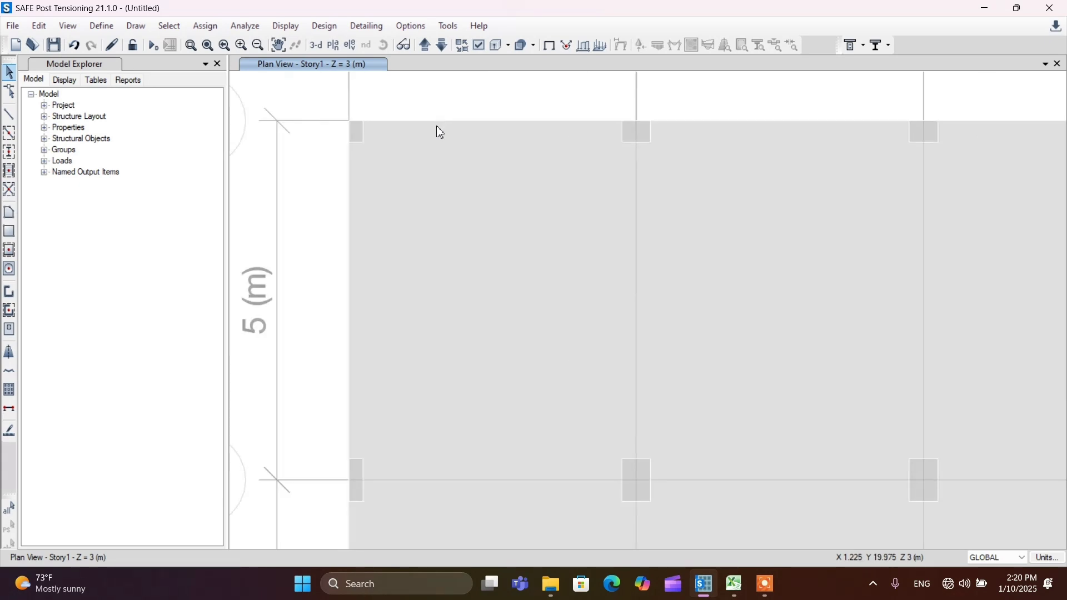
scroll(429, 161, down, 2)
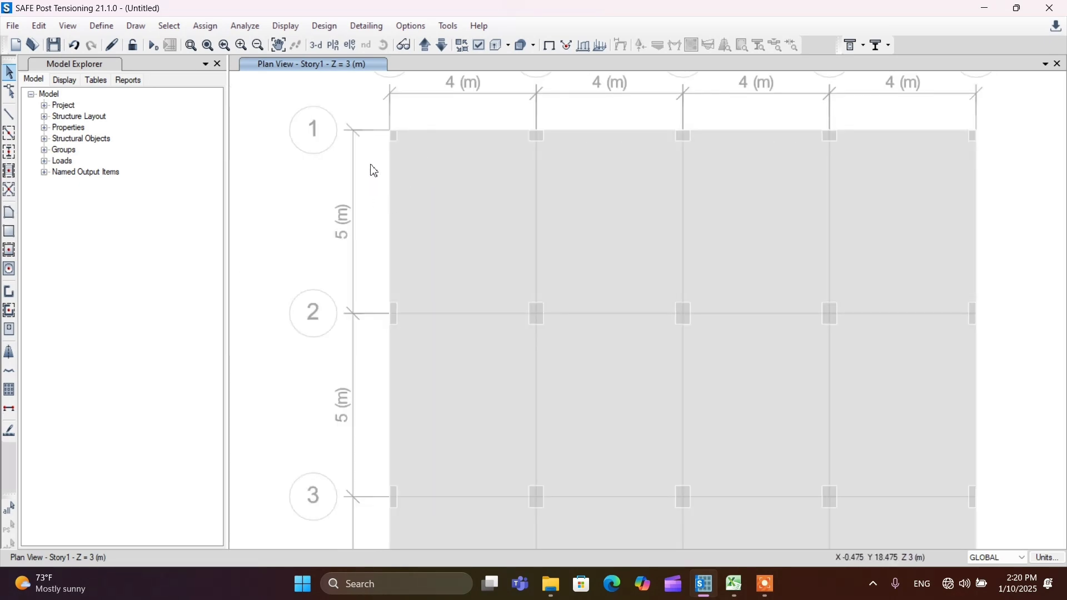
scroll(388, 127, up, 4)
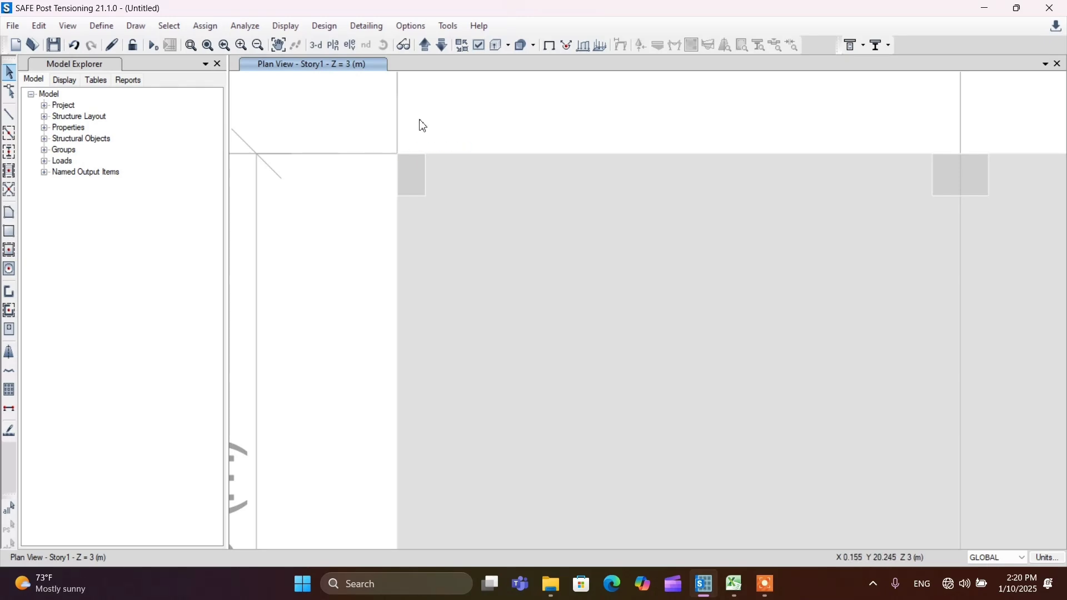
scroll(420, 128, down, 2)
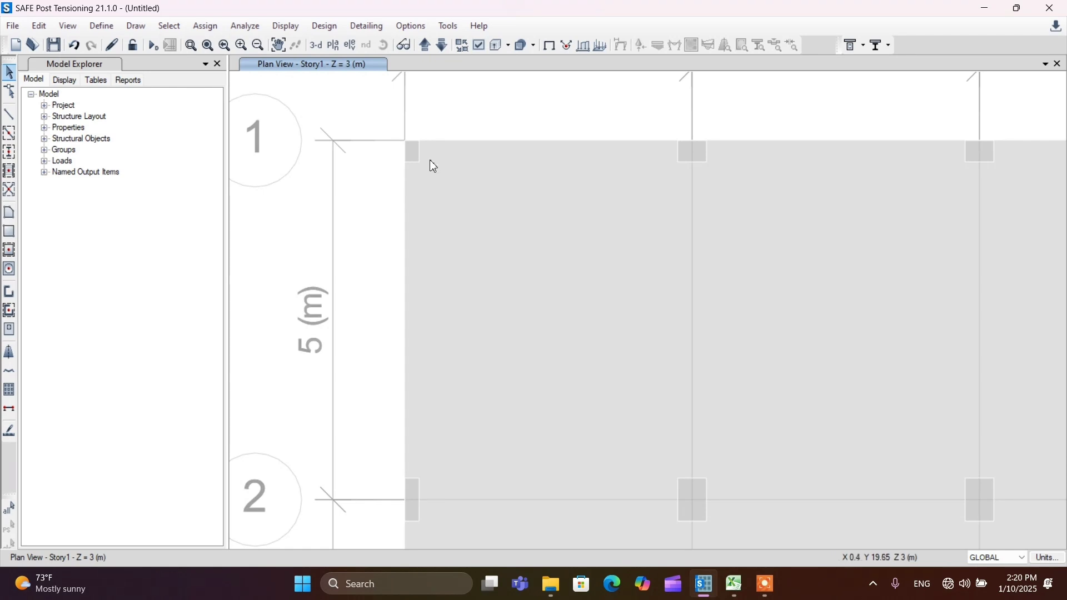
scroll(420, 158, down, 2)
Step: Select the mat slab, check its slab information, and expand the shell outward with an offset of 300 mm
click(445, 201)
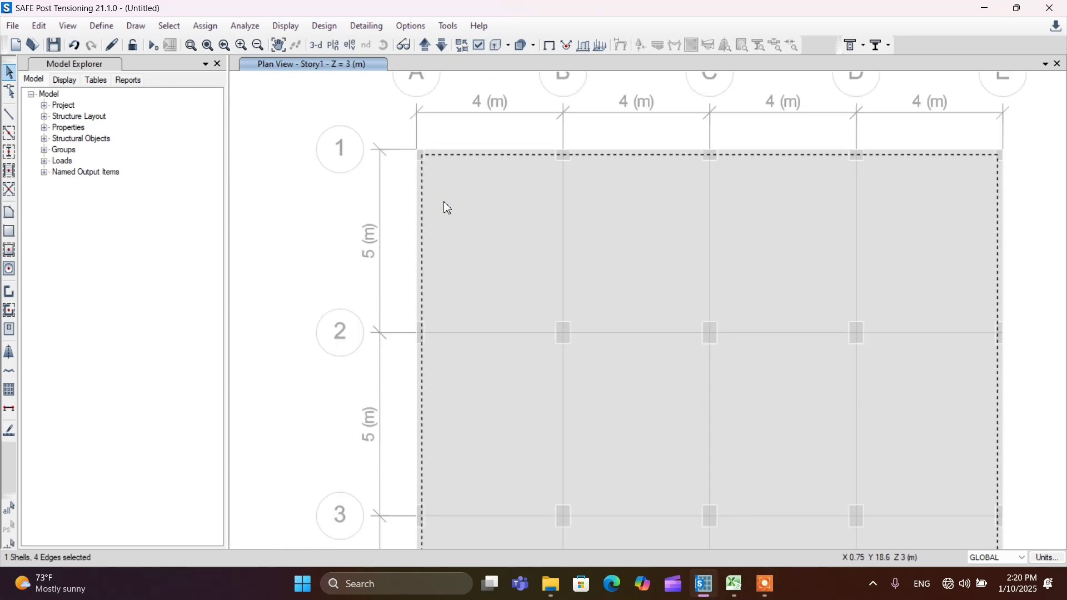
right_click(448, 208)
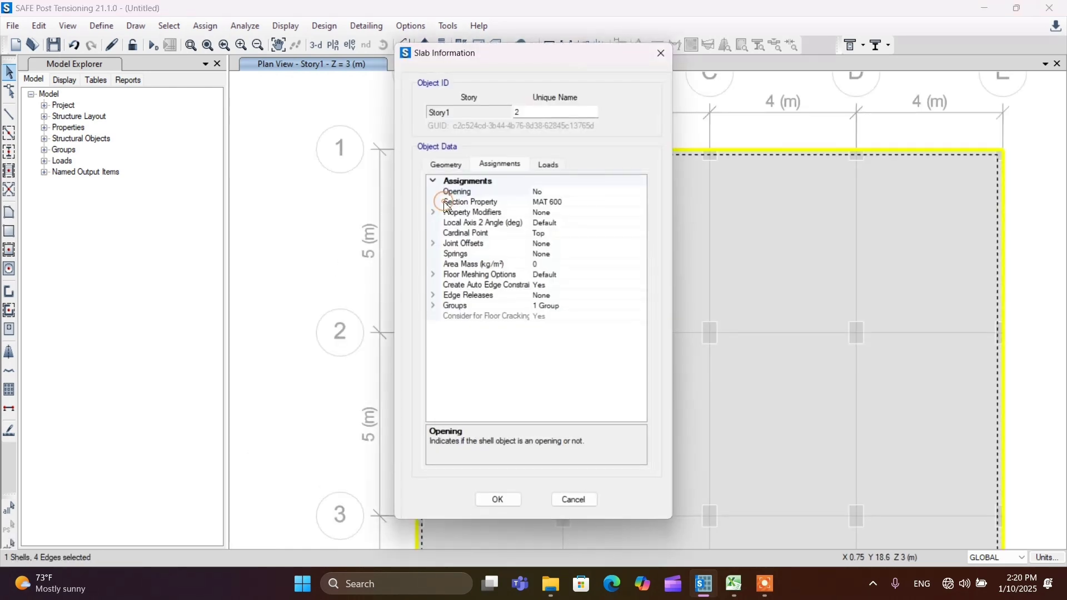
click(660, 50)
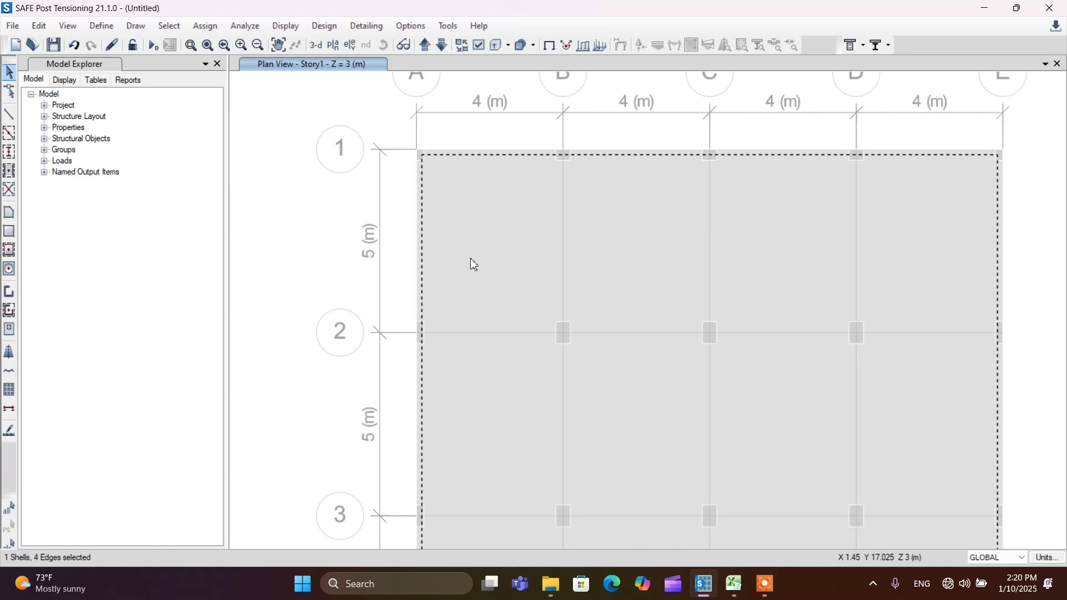
click(36, 27)
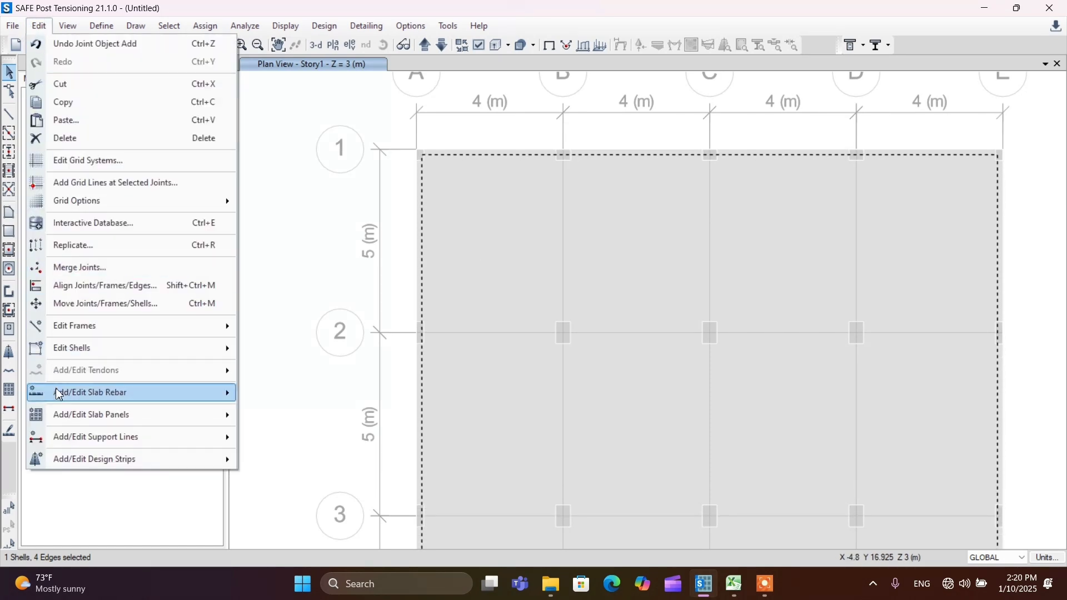
mouse_move(60, 348)
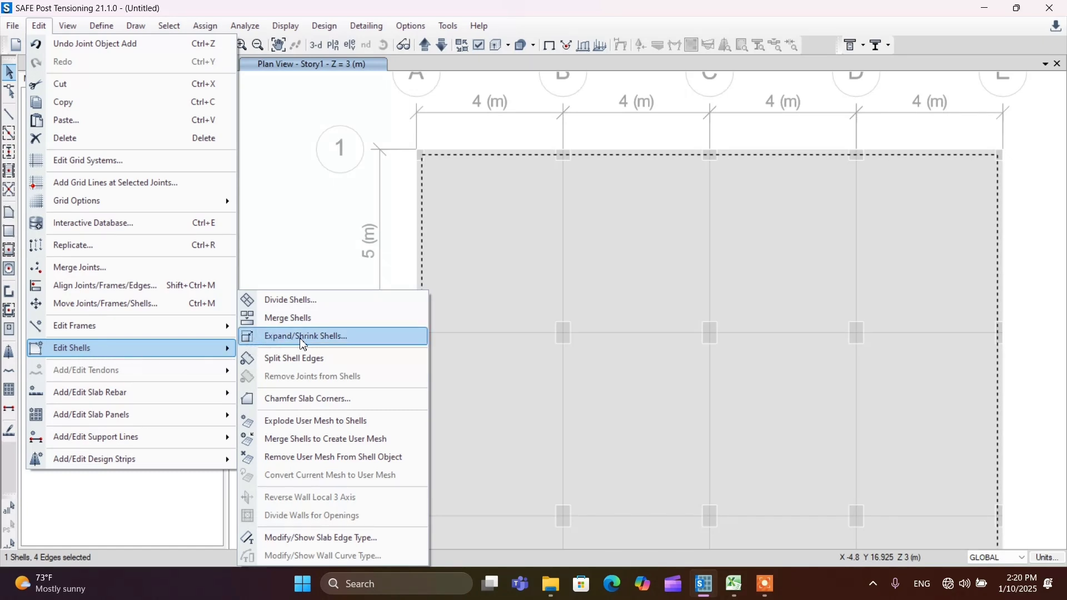
click(323, 337)
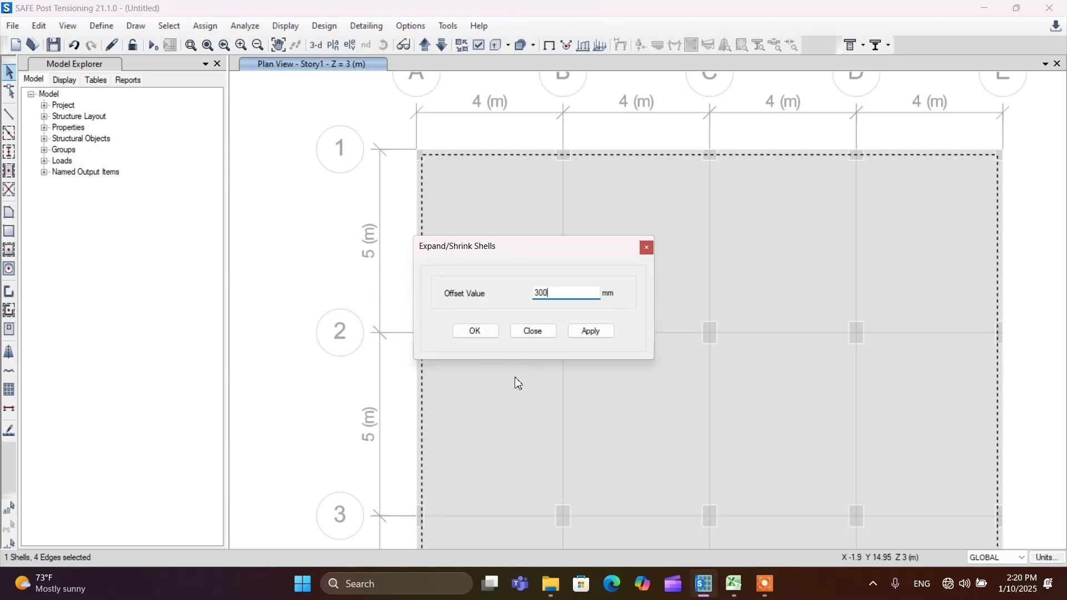
text(300)
click(475, 334)
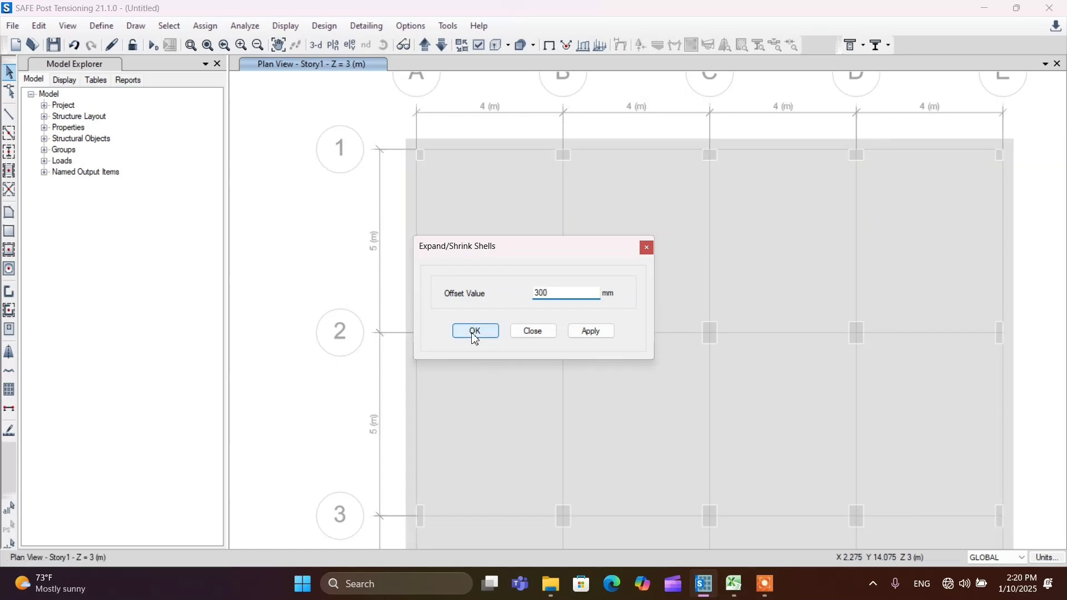
Step: Select and delete the trimmed stiff column areas along gridline 5 from A5 to E5
scroll(424, 143, up, 1)
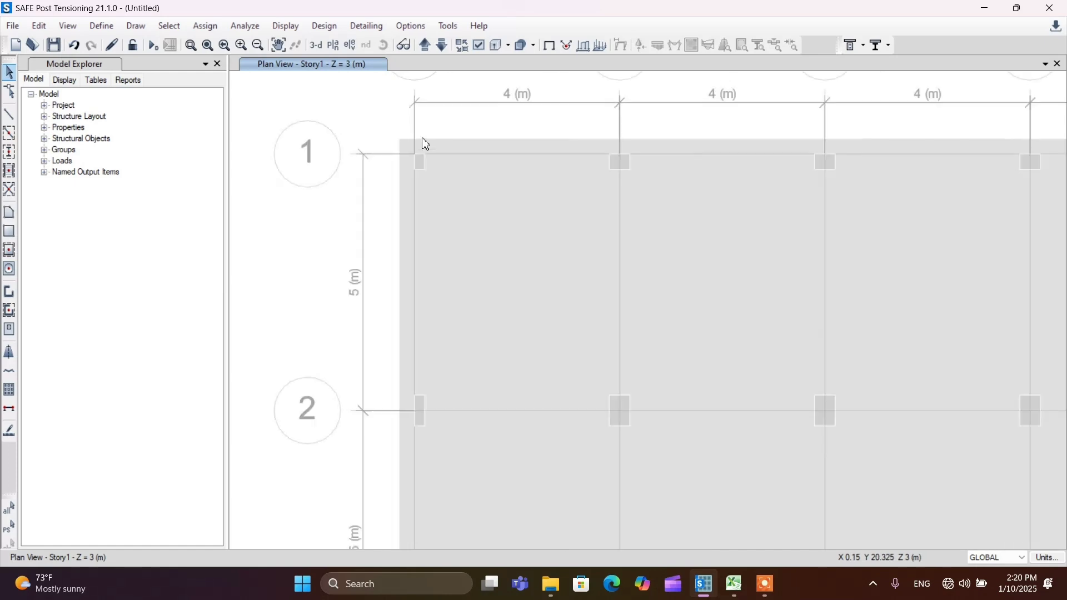
scroll(424, 143, down, 5)
scroll(428, 269, up, 4)
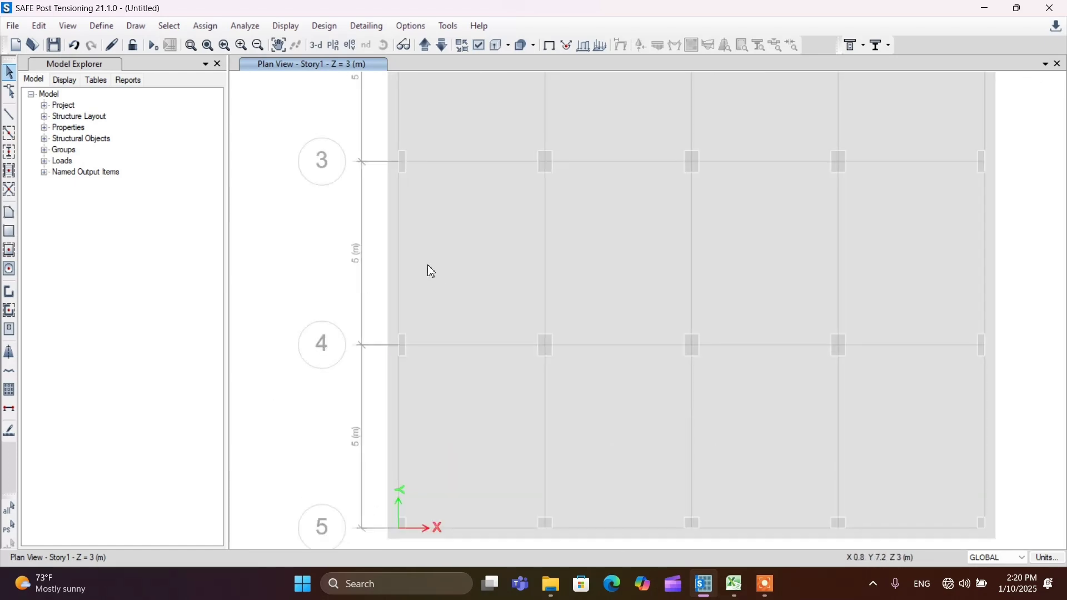
scroll(428, 269, down, 2)
scroll(437, 299, down, 2)
scroll(428, 317, up, 4)
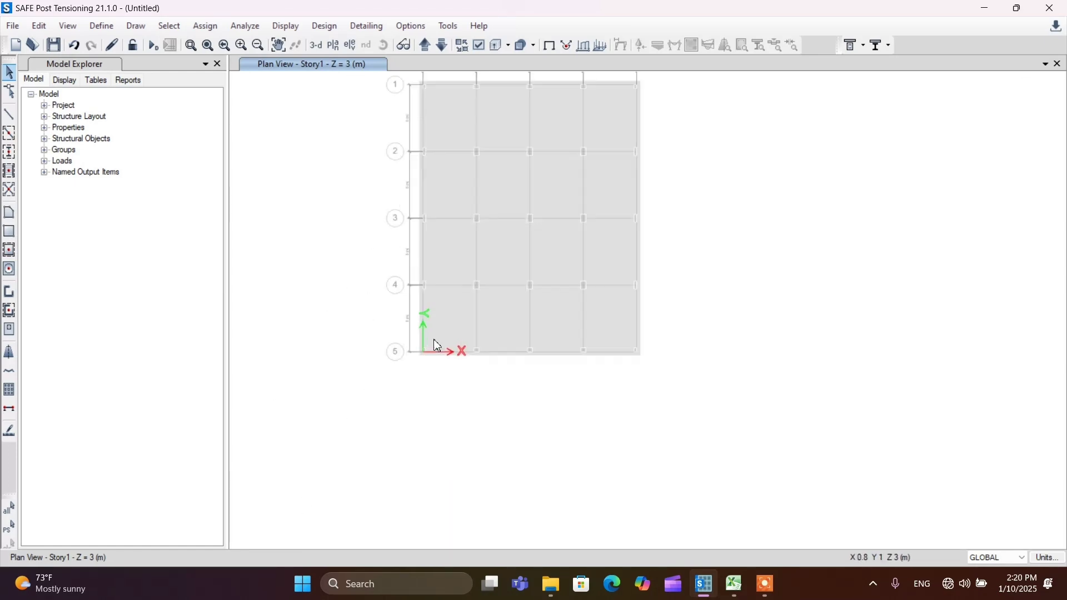
drag(405, 359, 1012, 383)
key(Escape)
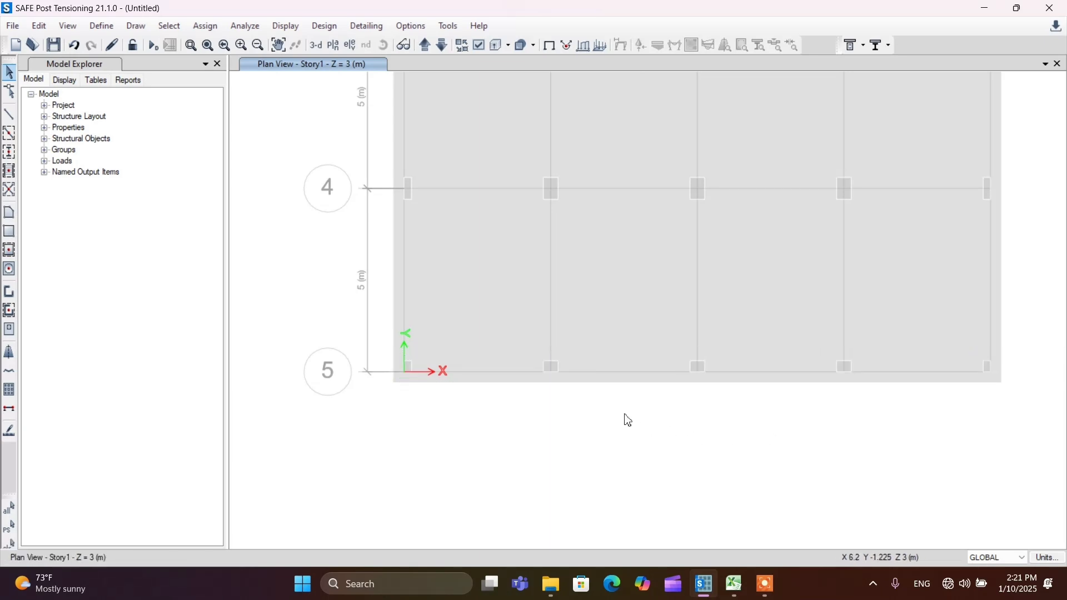
drag(404, 354, 1006, 394)
key(Delete)
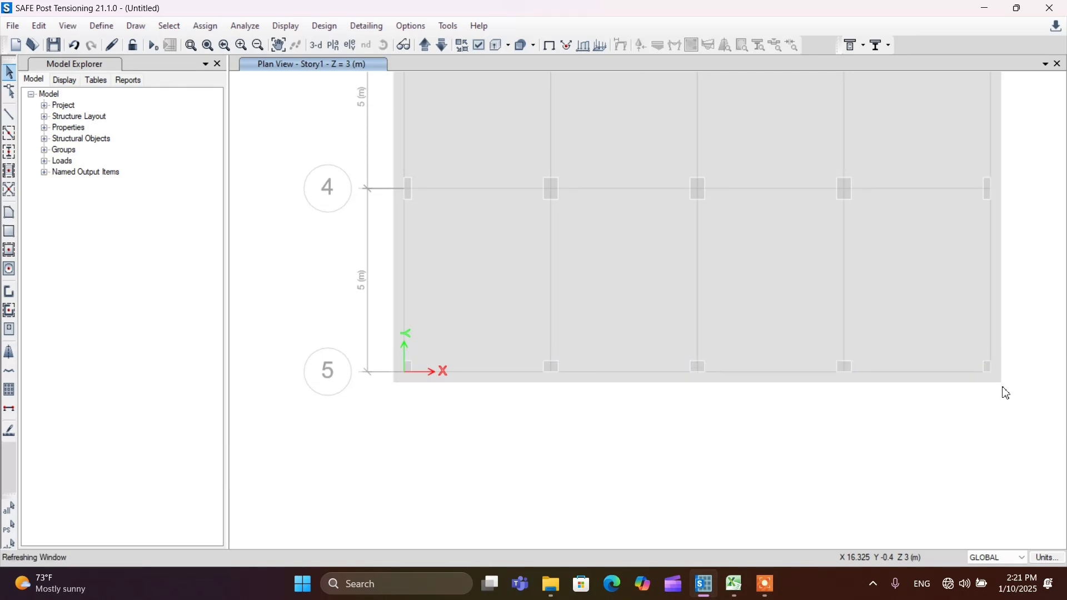
Step: Delete the trimmed stiff column areas along gridline A at grid points A1 through A4
scroll(554, 429, down, 2)
scroll(512, 277, down, 2)
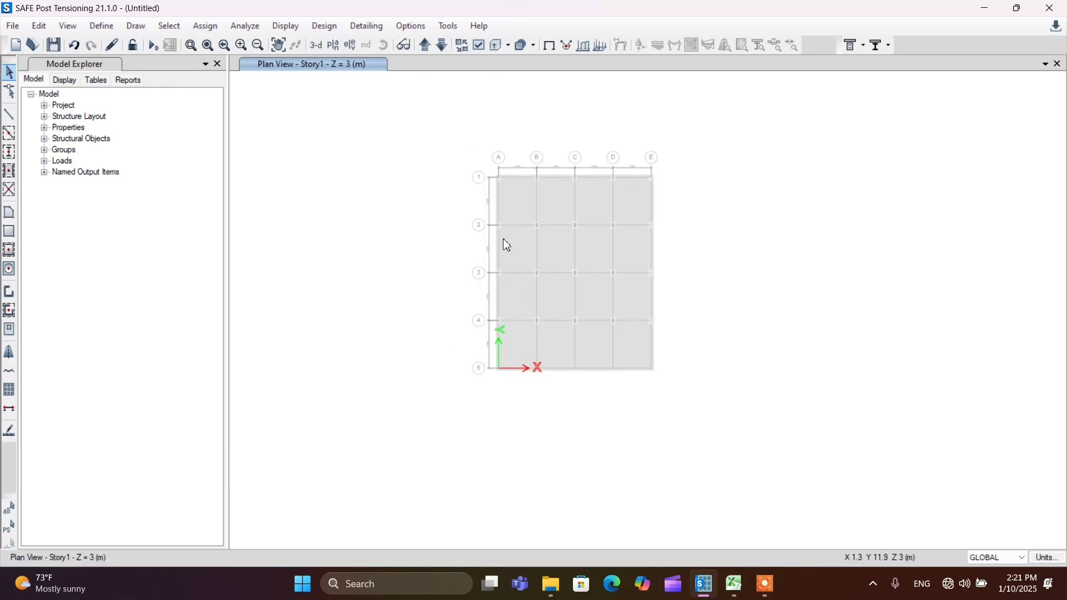
scroll(501, 233, up, 4)
drag(504, 139, 535, 398)
key(Delete)
scroll(495, 253, down, 3)
scroll(494, 253, up, 3)
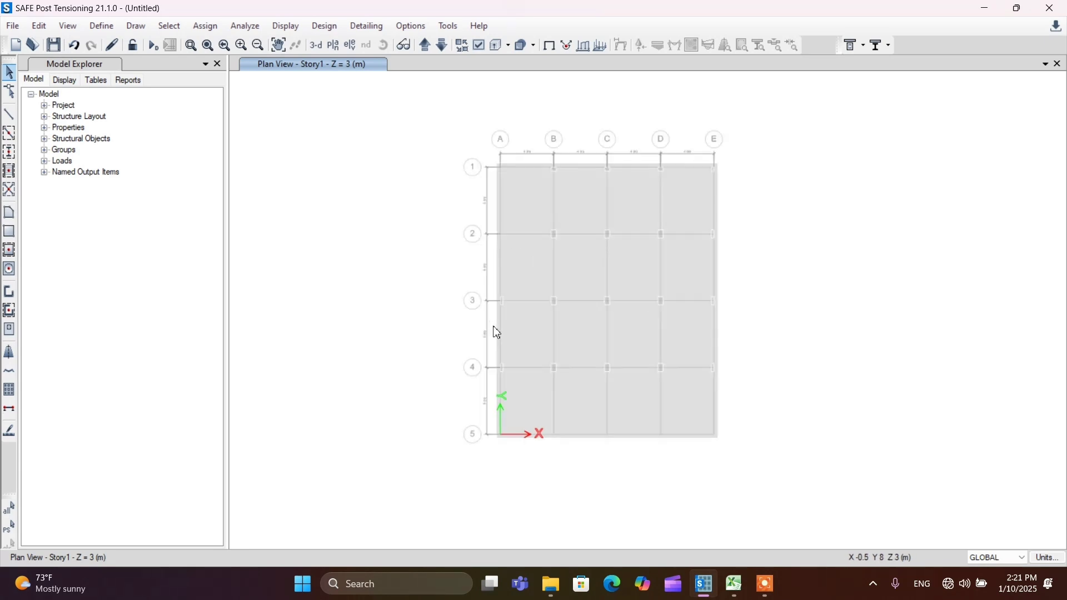
drag(493, 272, 516, 422)
key(Delete)
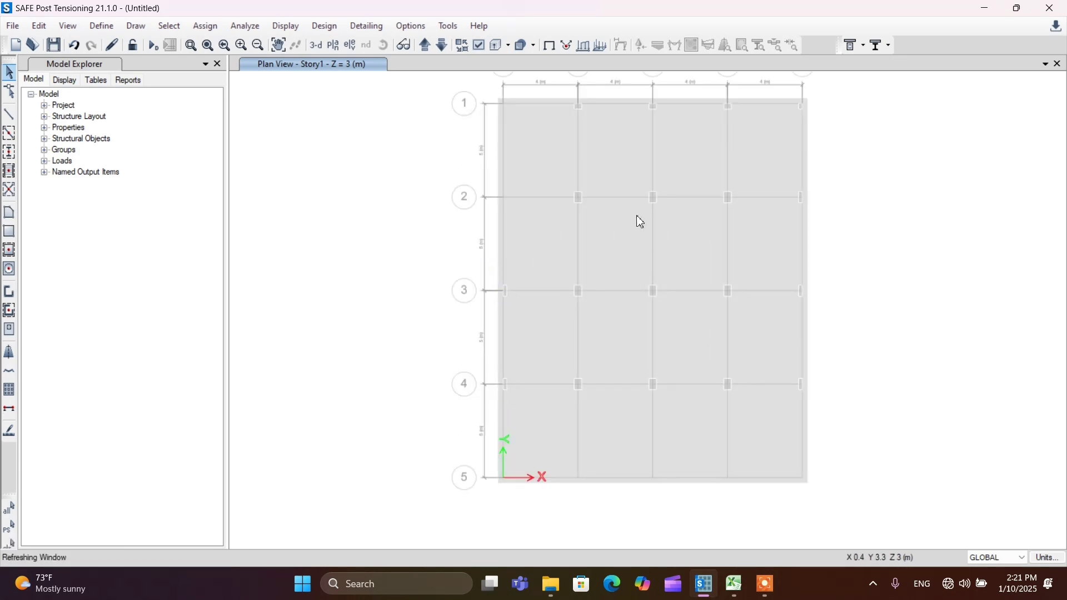
Step: Delete the trimmed stiff column areas along gridline 1 from B1 to E1 and along gridline E from E2 to E4
drag(561, 92, 815, 126)
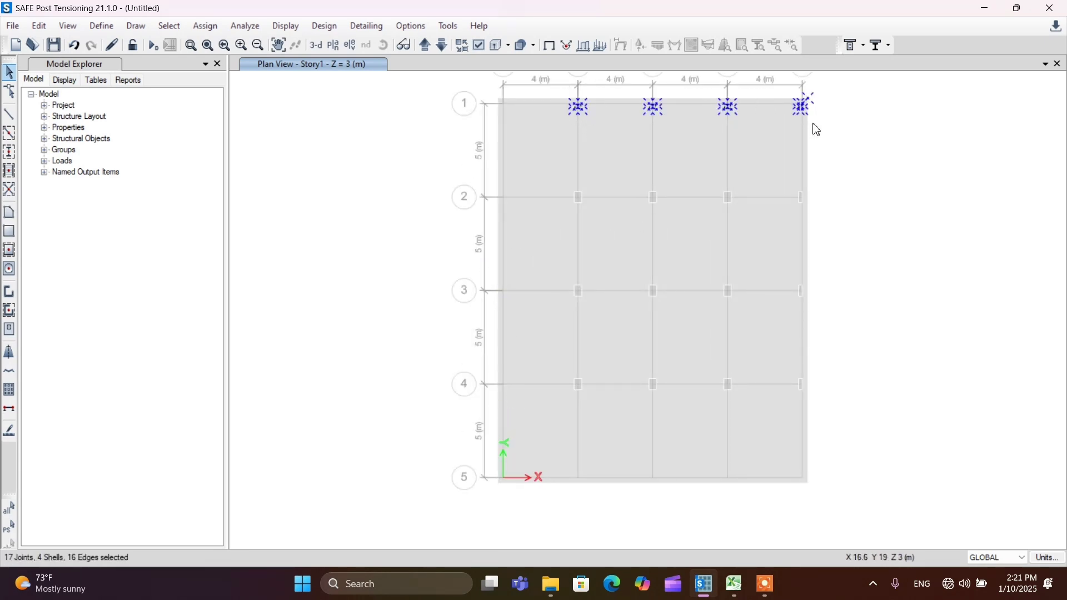
key(Delete)
drag(785, 161, 824, 432)
key(Delete)
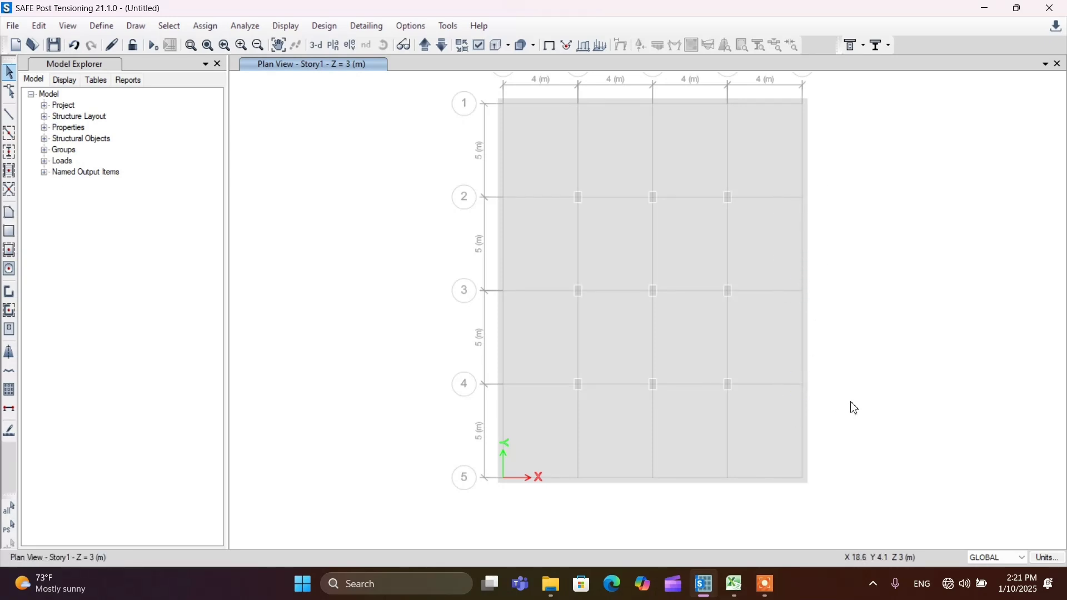
Step: Draw 400 by 600 mm rectangular STIFF COL areas at every grid point along gridline 1, from A1 to E1
click(12, 271)
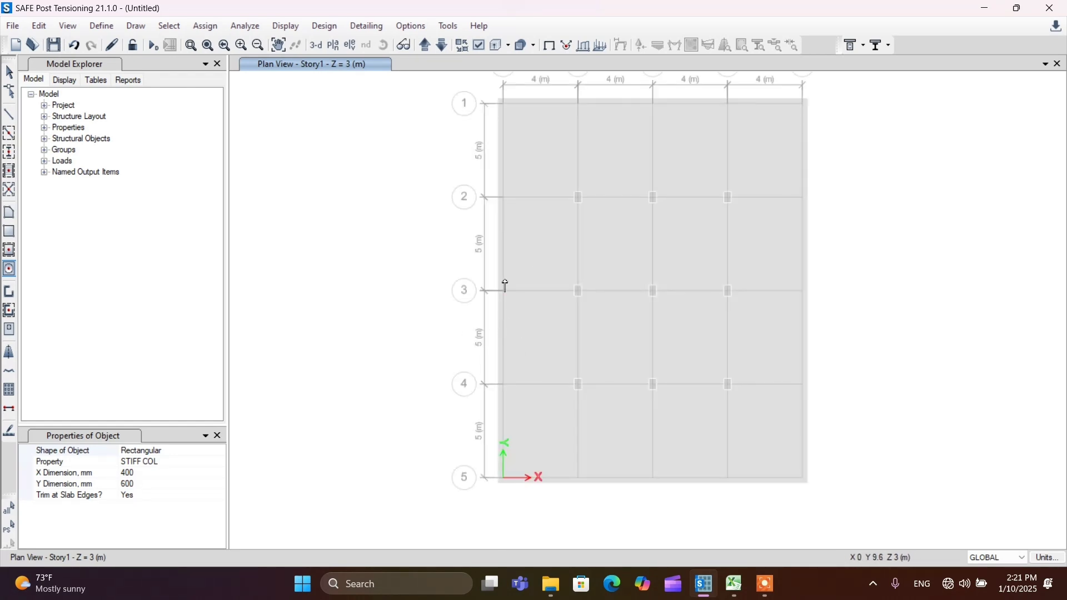
scroll(515, 96, up, 4)
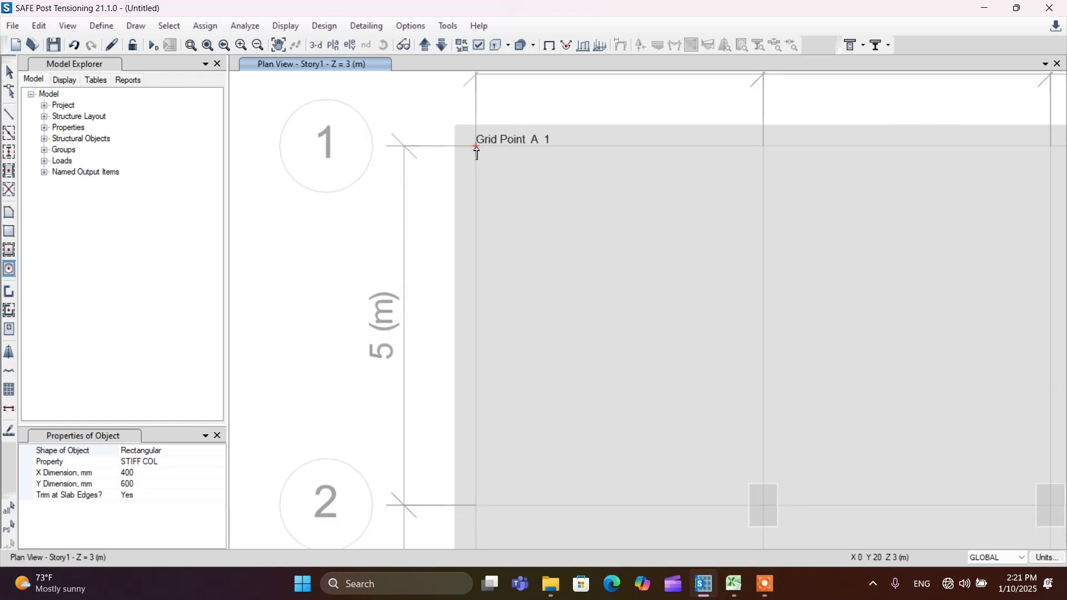
scroll(550, 174, down, 4)
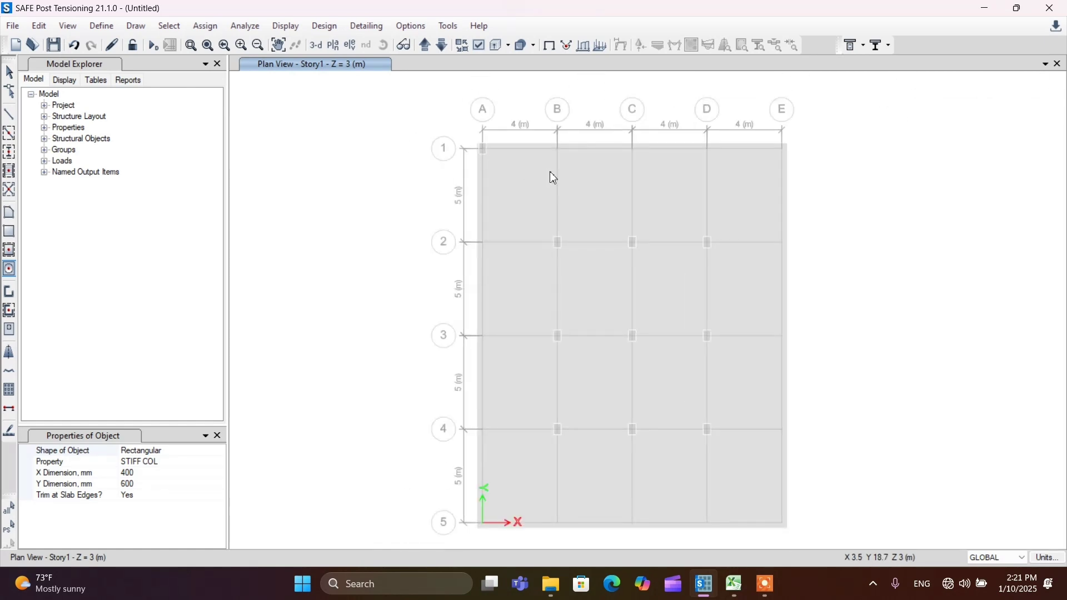
scroll(559, 170, up, 2)
scroll(563, 164, up, 1)
click(564, 136)
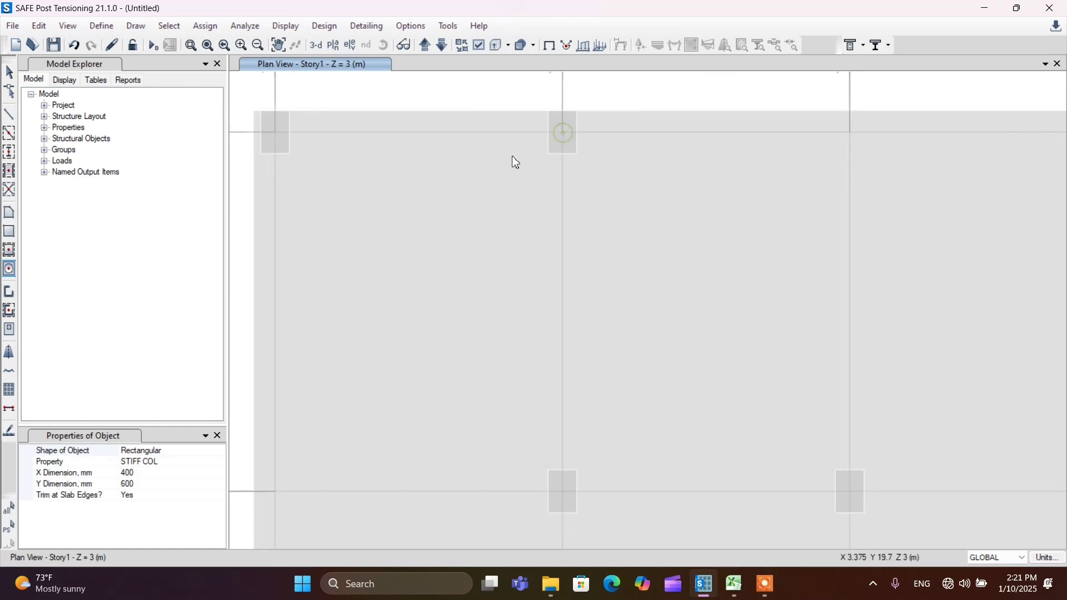
scroll(512, 159, down, 1)
click(684, 144)
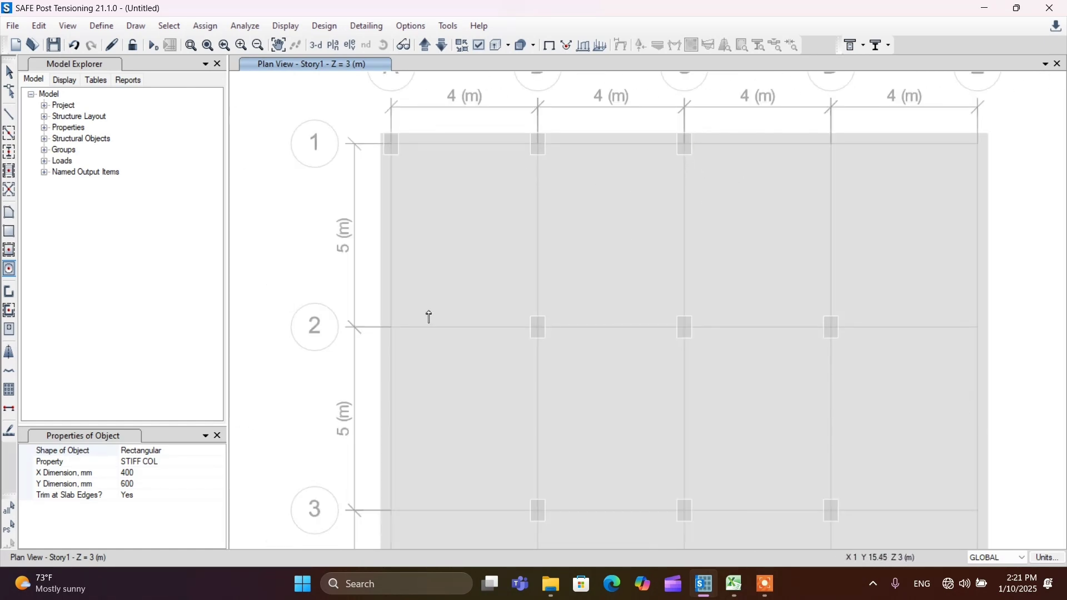
click(835, 145)
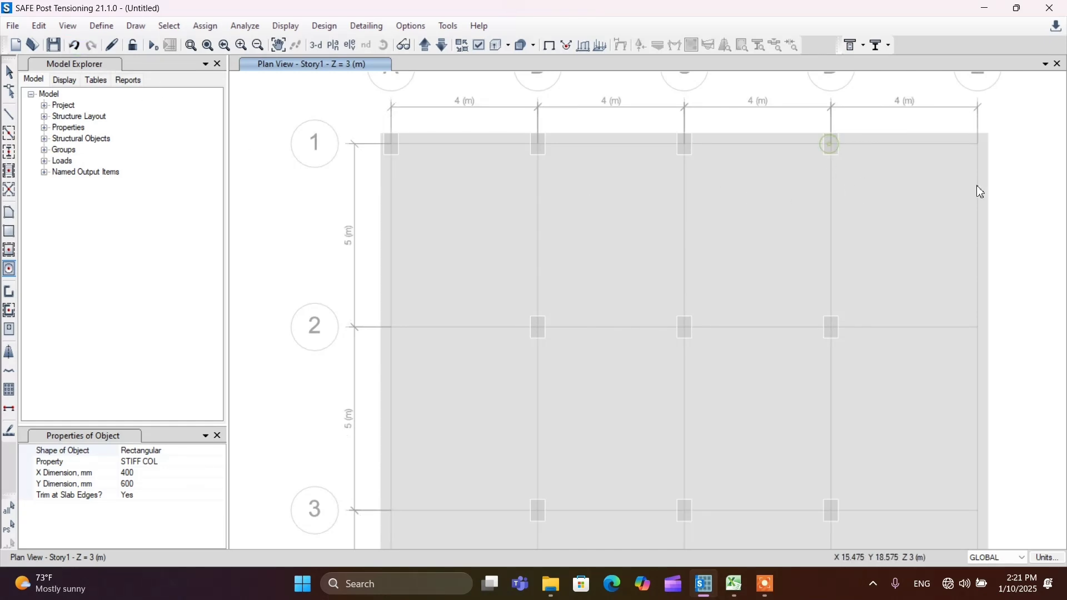
click(979, 145)
Step: Place 400 by 600 mm STIFF COL areas along gridline E at grid points E2, E3, E4 and E5
click(978, 328)
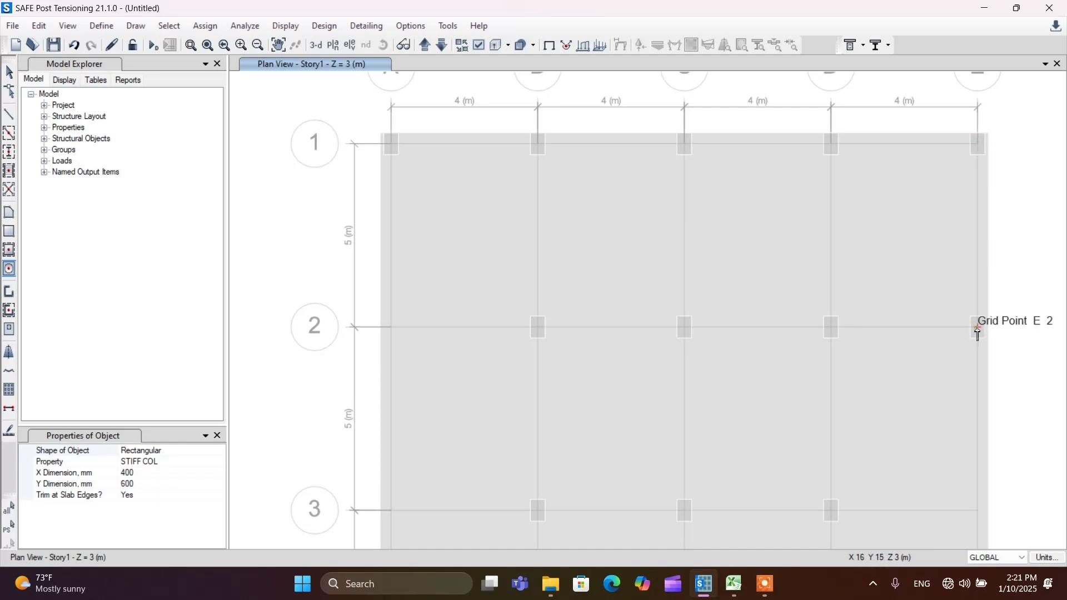
scroll(886, 234, down, 5)
scroll(904, 305, up, 5)
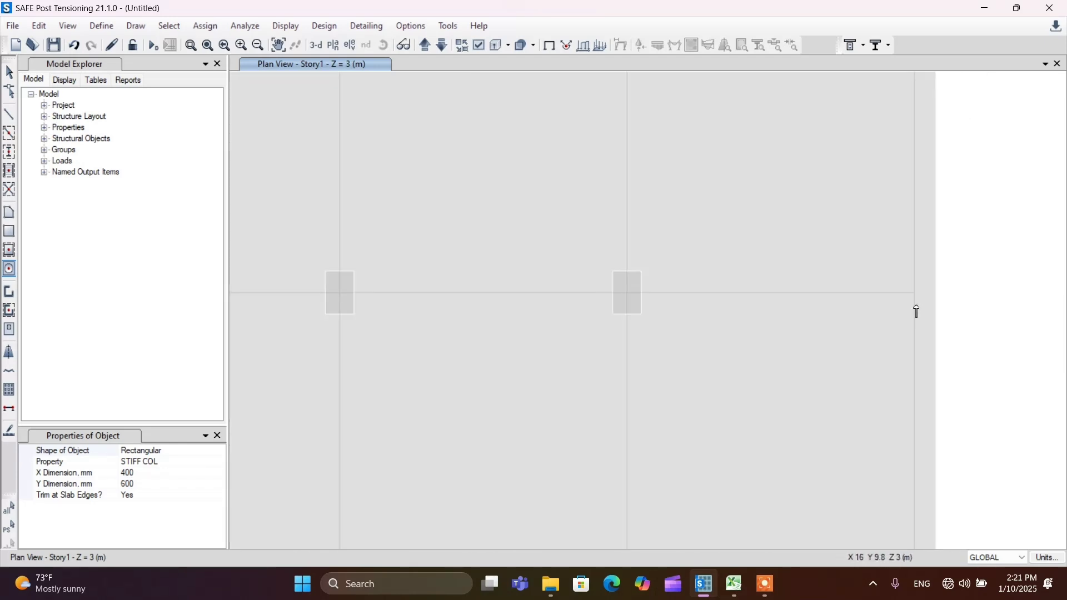
click(913, 293)
scroll(912, 297, down, 4)
scroll(893, 312, up, 2)
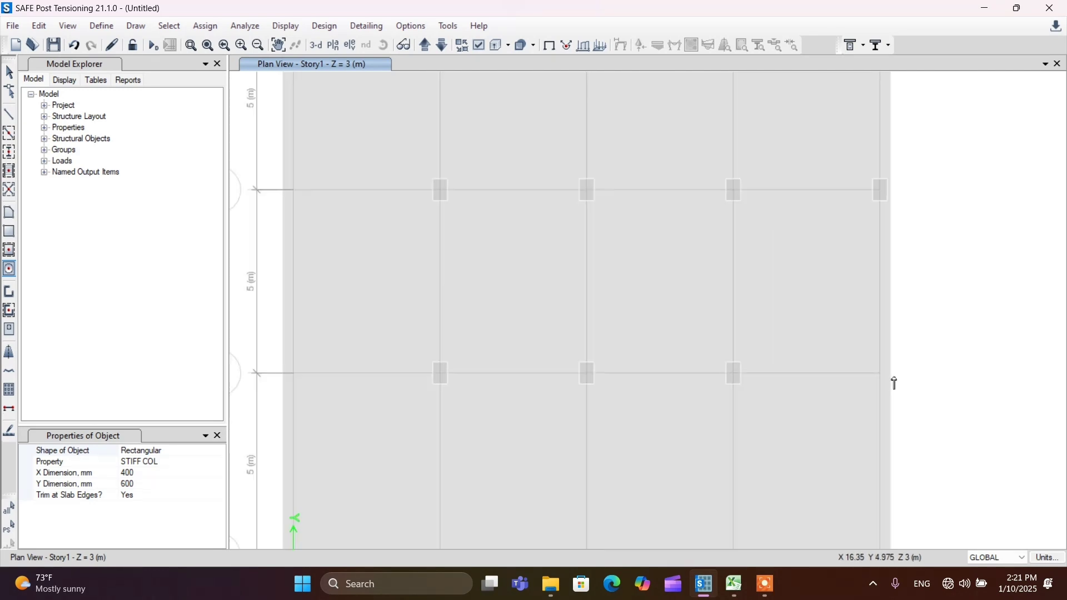
click(881, 373)
scroll(895, 338, down, 2)
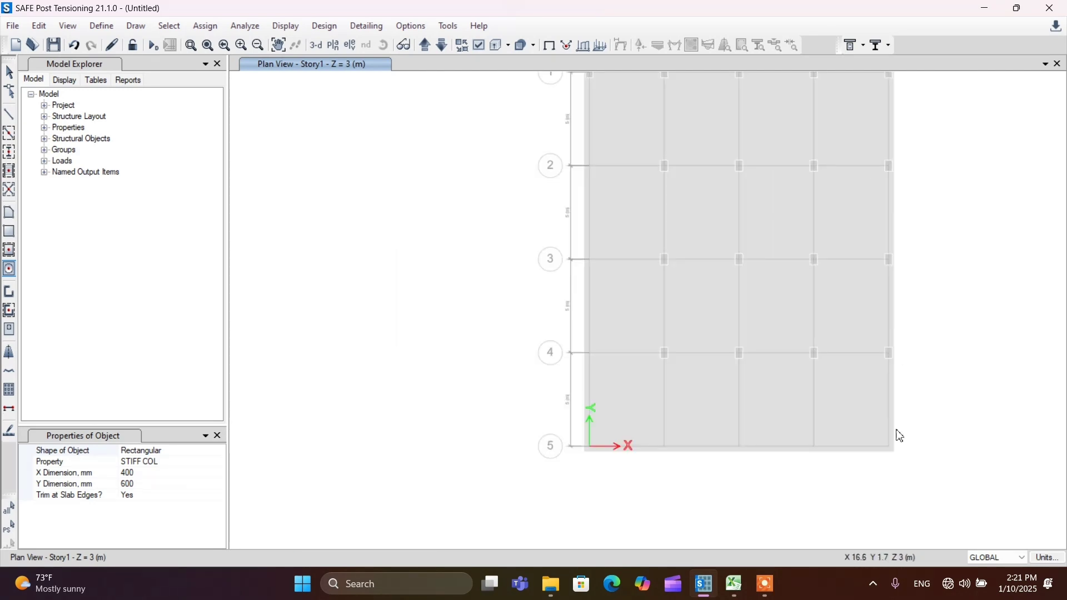
scroll(896, 439, up, 2)
scroll(891, 451, up, 2)
click(899, 434)
Step: Place 400 by 600 mm STIFF COL areas along gridline 5 at grid points D5, C5, B5 and A5
scroll(860, 458, down, 4)
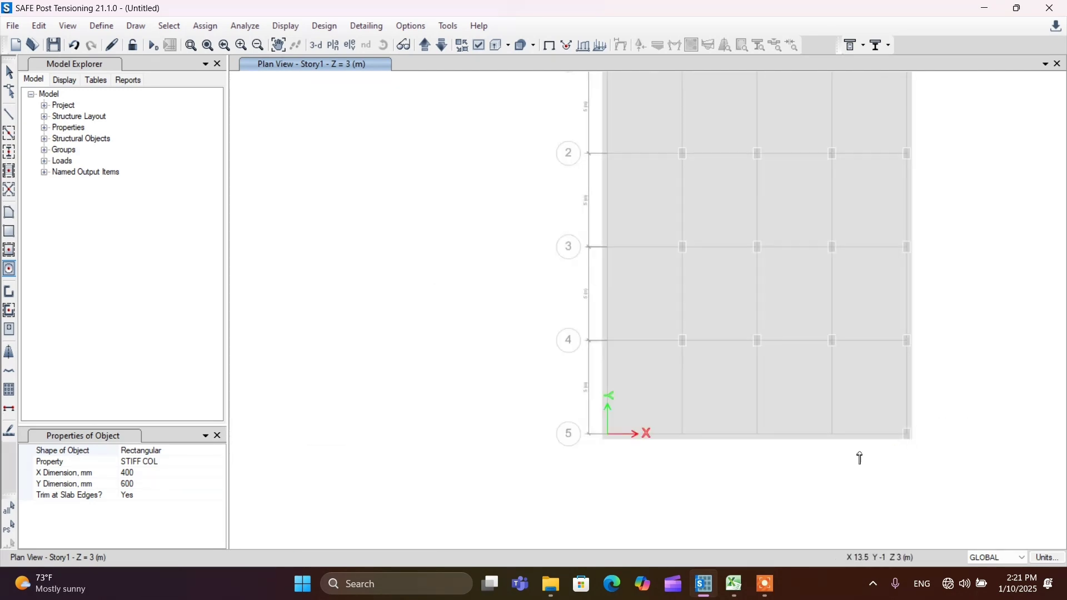
click(833, 438)
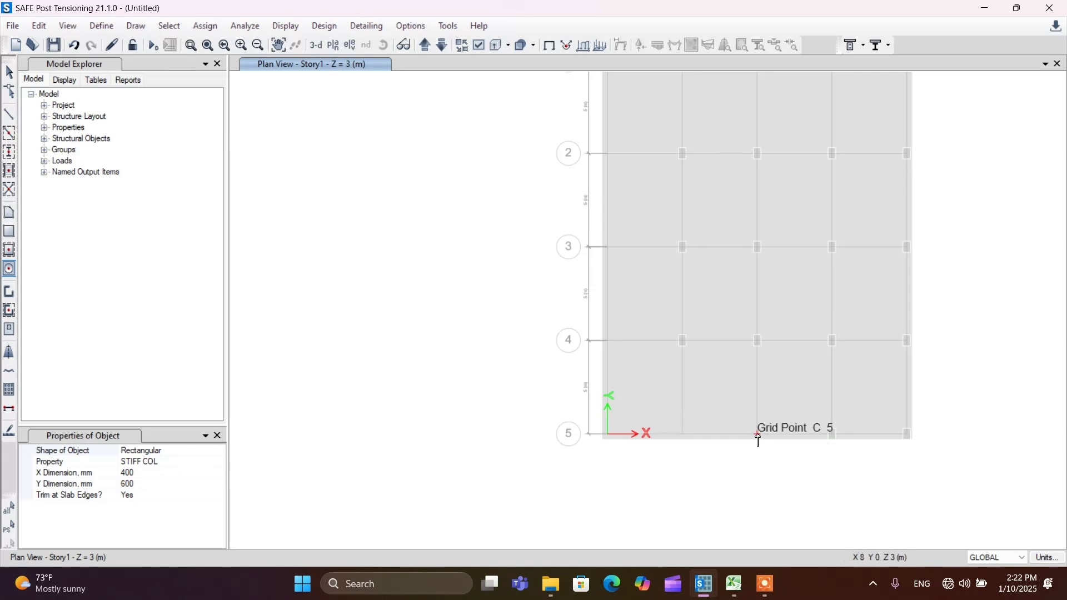
click(757, 436)
click(683, 434)
scroll(621, 460, up, 3)
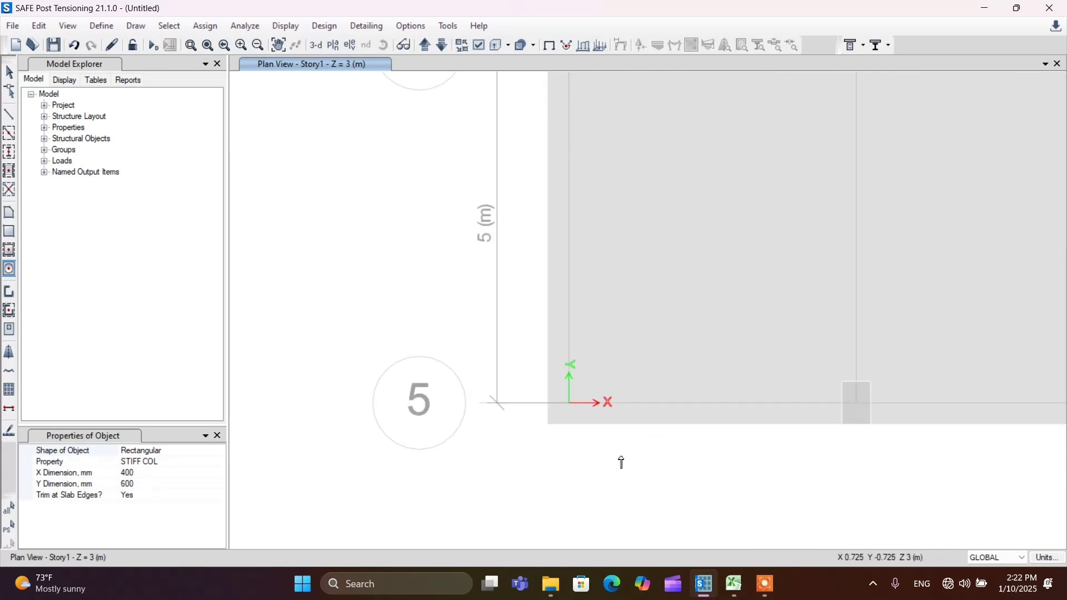
click(570, 401)
Step: Place 400 by 600 mm STIFF COL areas along gridline A at A4, A3 and A2, and end the drawing command
scroll(539, 466, down, 3)
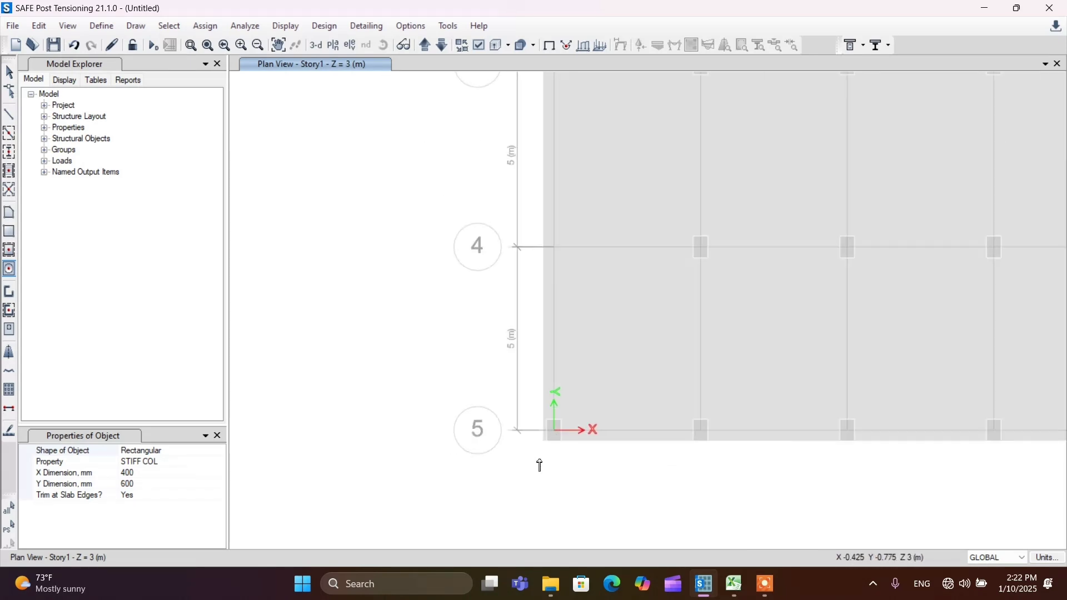
click(554, 246)
scroll(492, 414, down, 4)
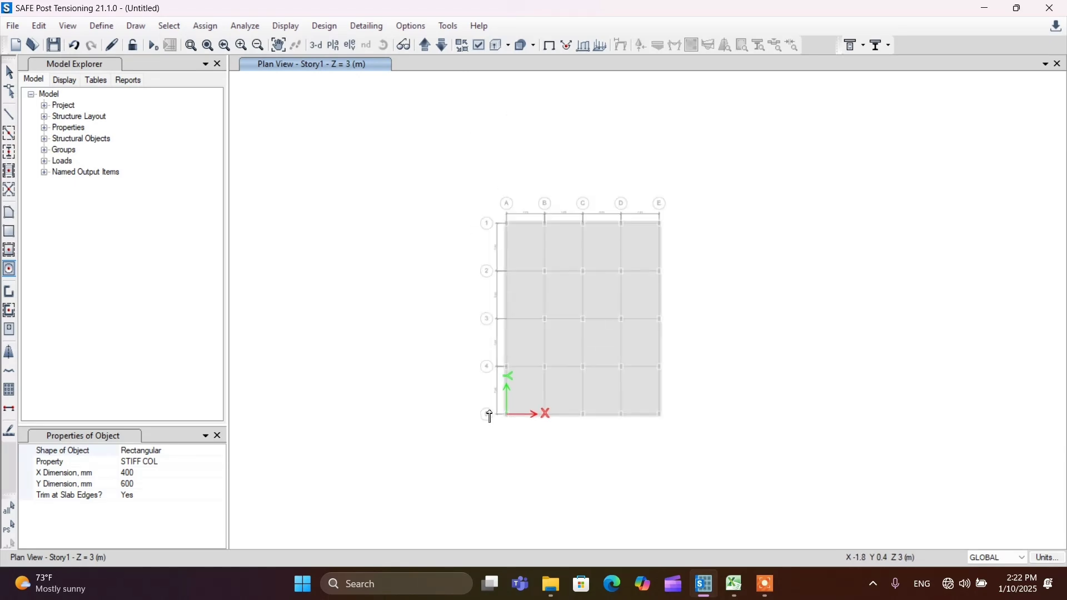
scroll(511, 320, up, 4)
click(502, 322)
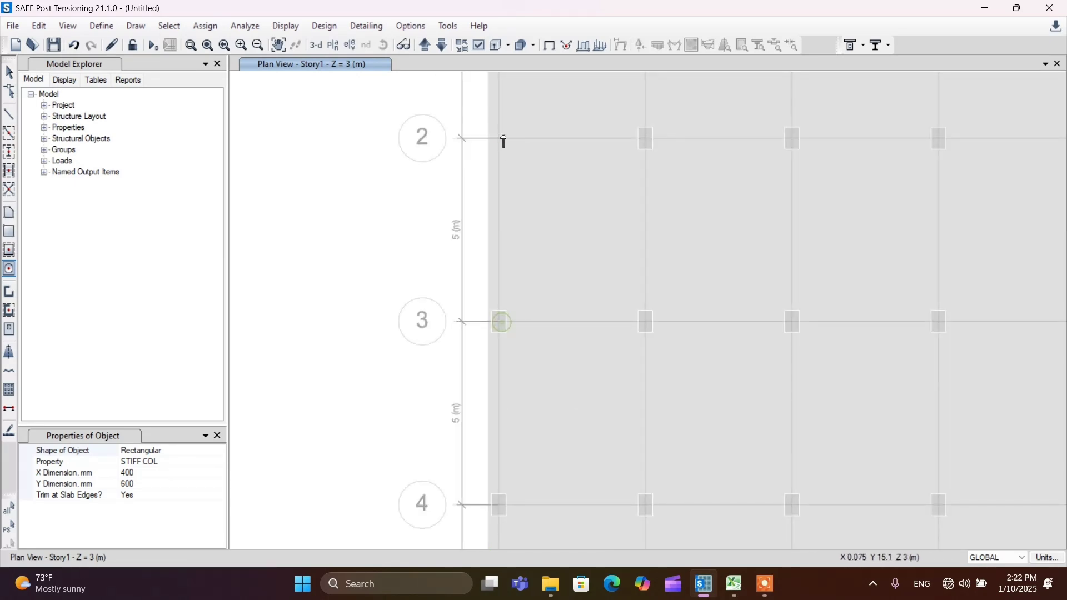
click(501, 139)
scroll(479, 294, down, 4)
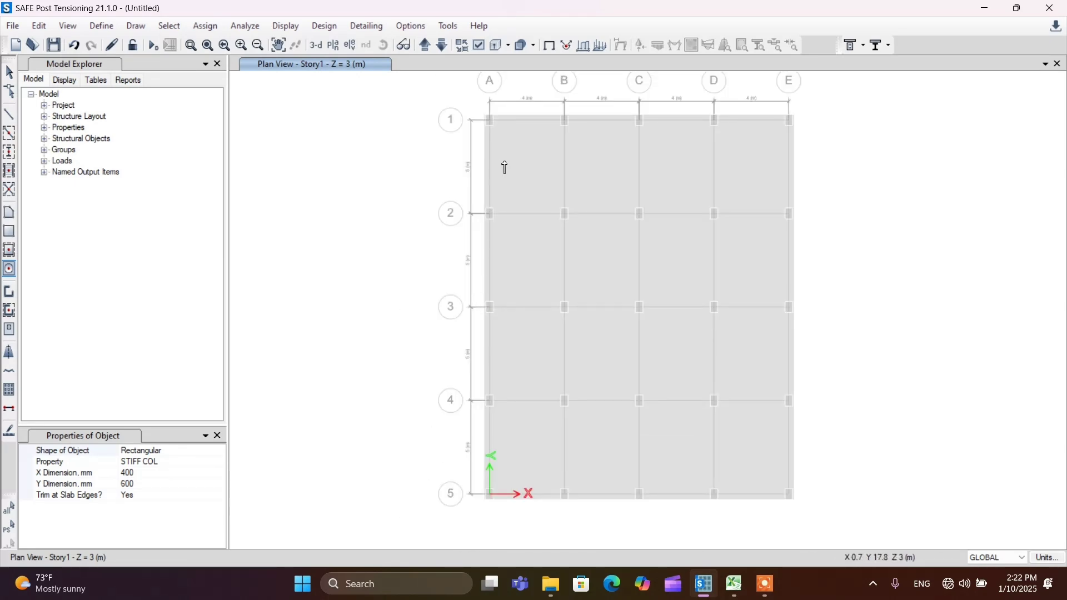
key(Escape)
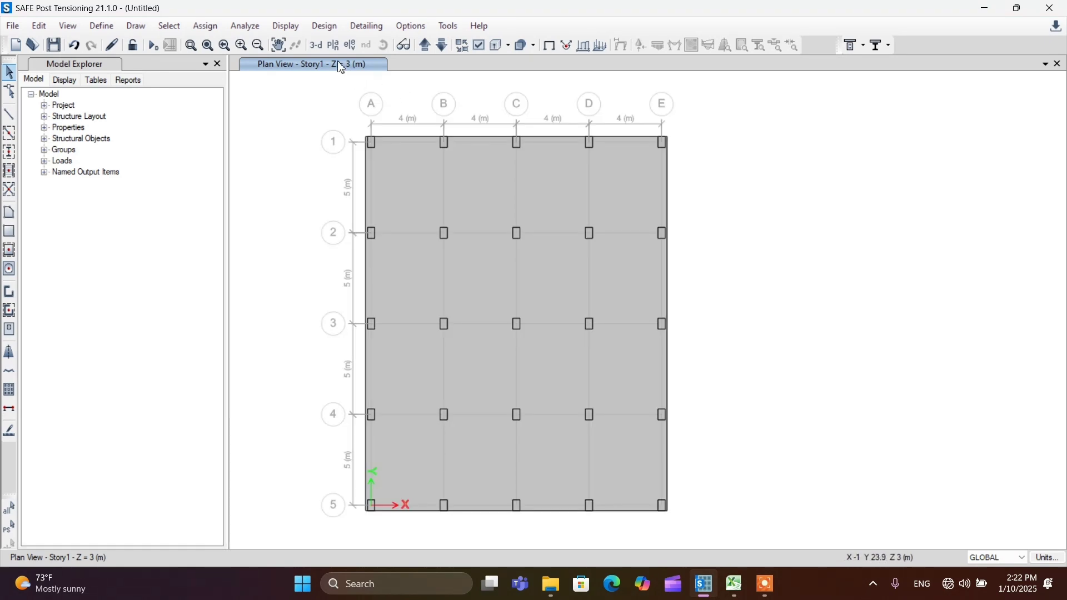
Step: Check the mat and its stiff column areas in the 3-D view, and return to the Story1 plan view
click(316, 45)
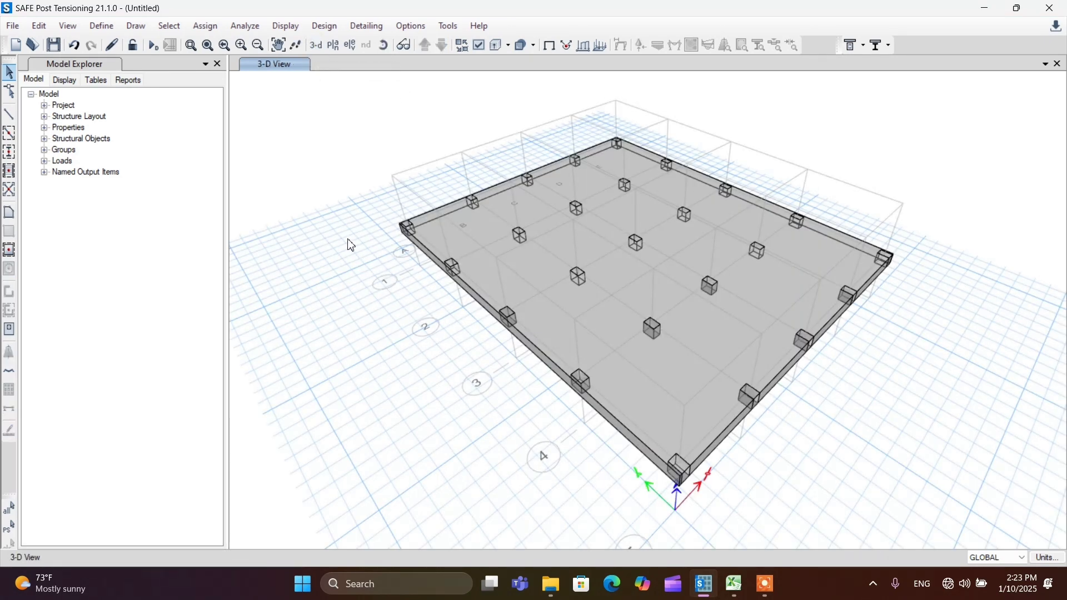
click(335, 46)
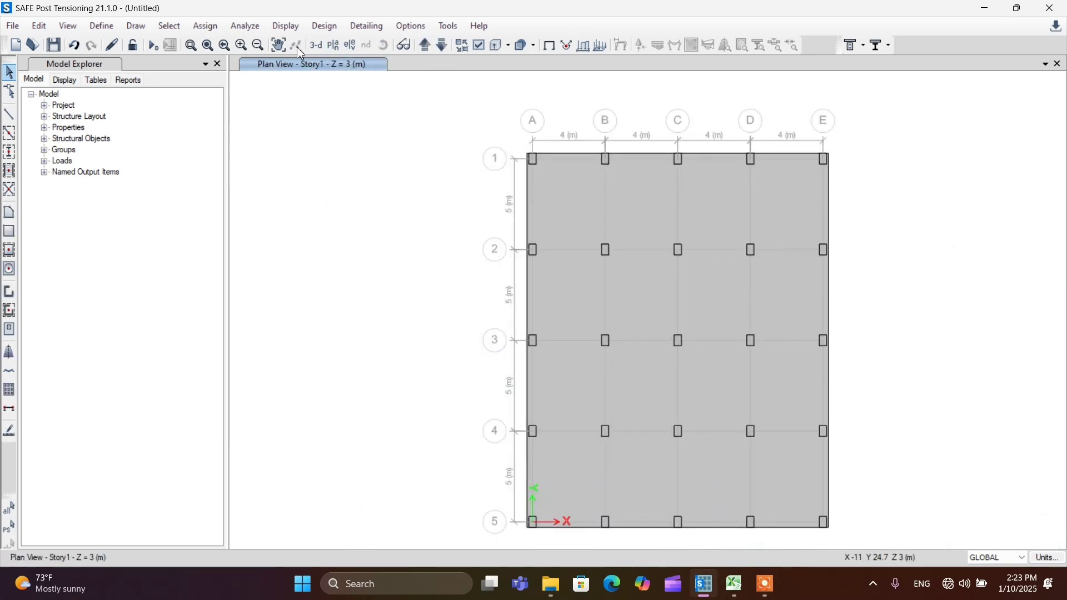
click(283, 50)
drag(411, 193, 298, 193)
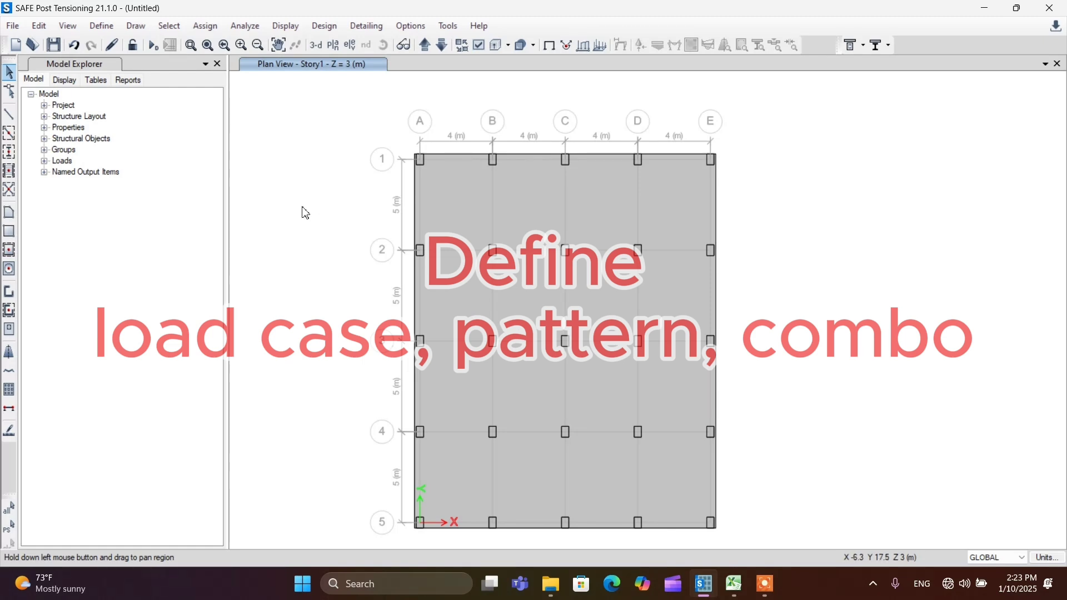
Step: Review the types and self-weight multipliers of the Dead and Live load patterns, and accept the definitions
click(96, 28)
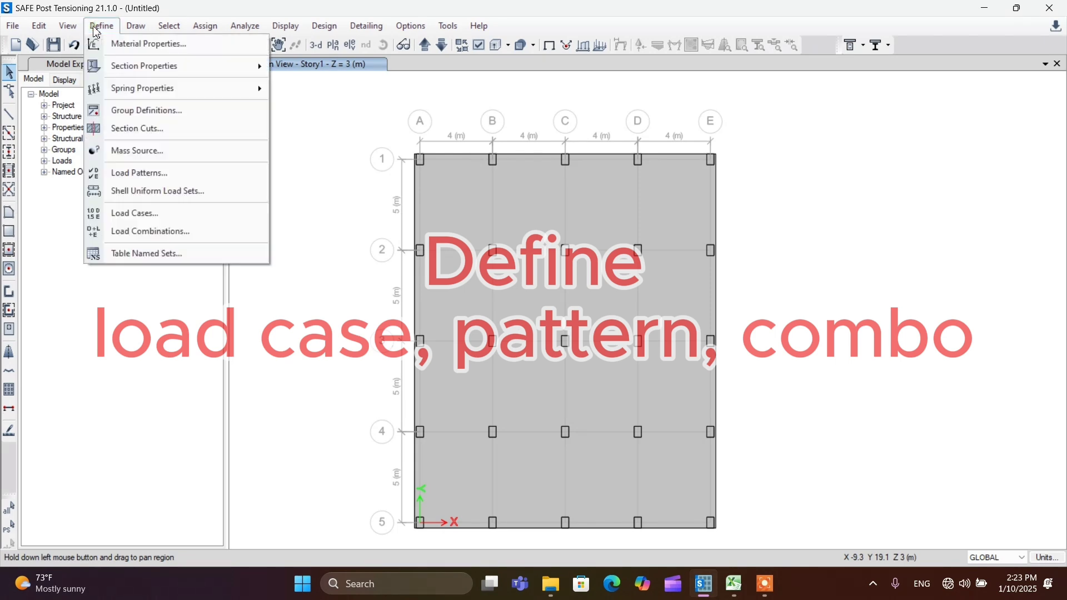
click(120, 179)
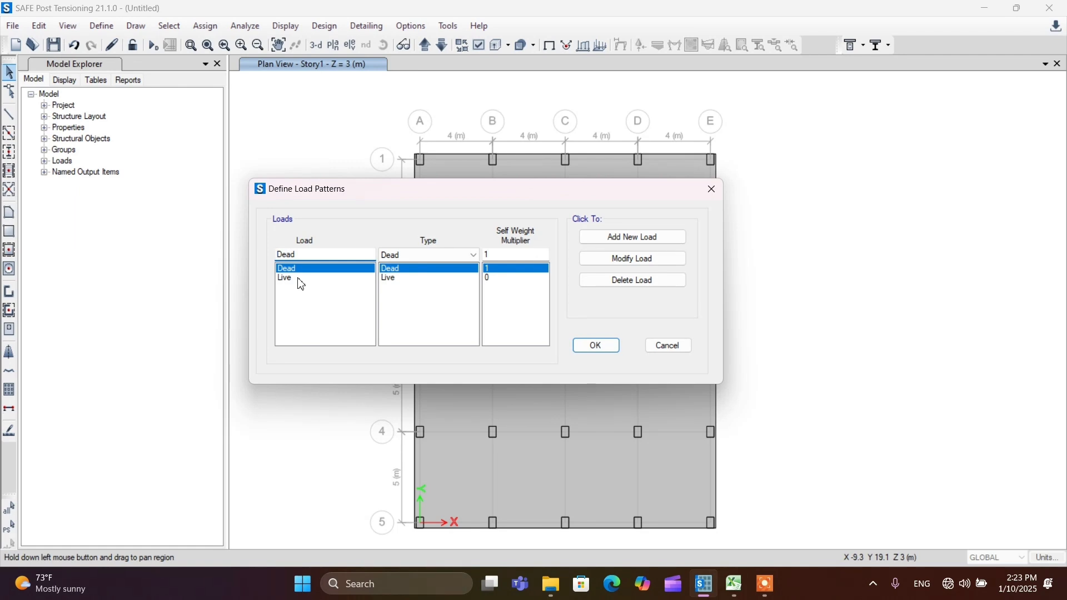
click(409, 279)
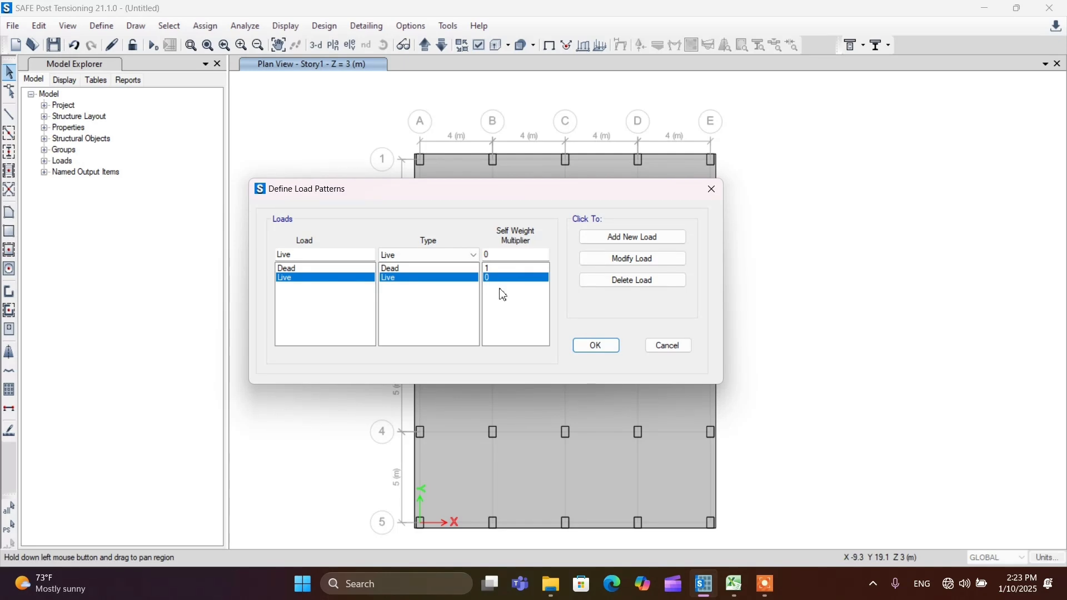
click(593, 345)
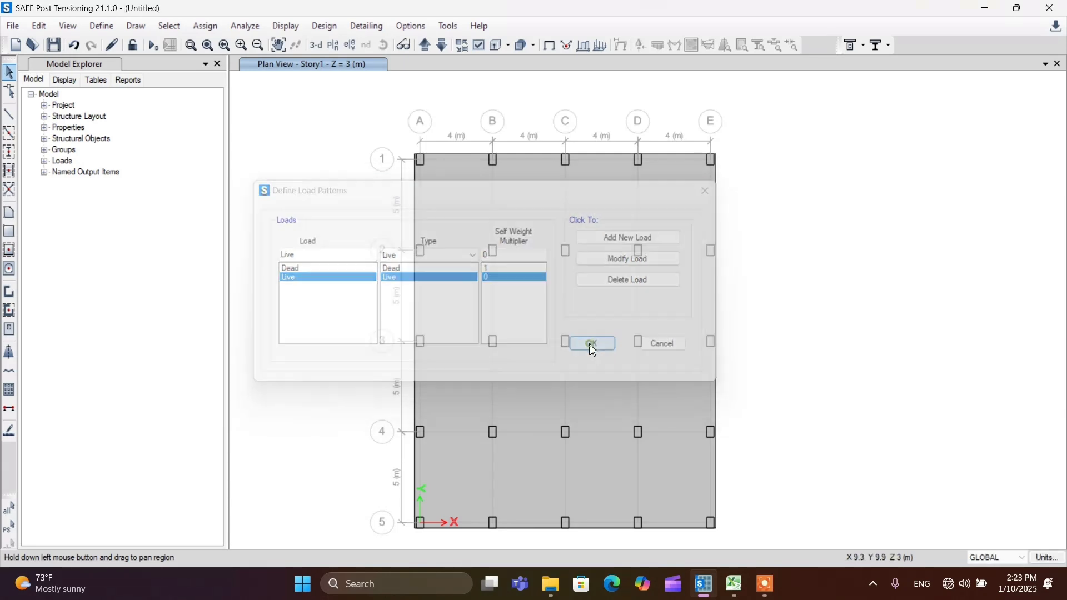
Step: Review the Dead and Live load cases and their case types, and accept them as defined
click(105, 27)
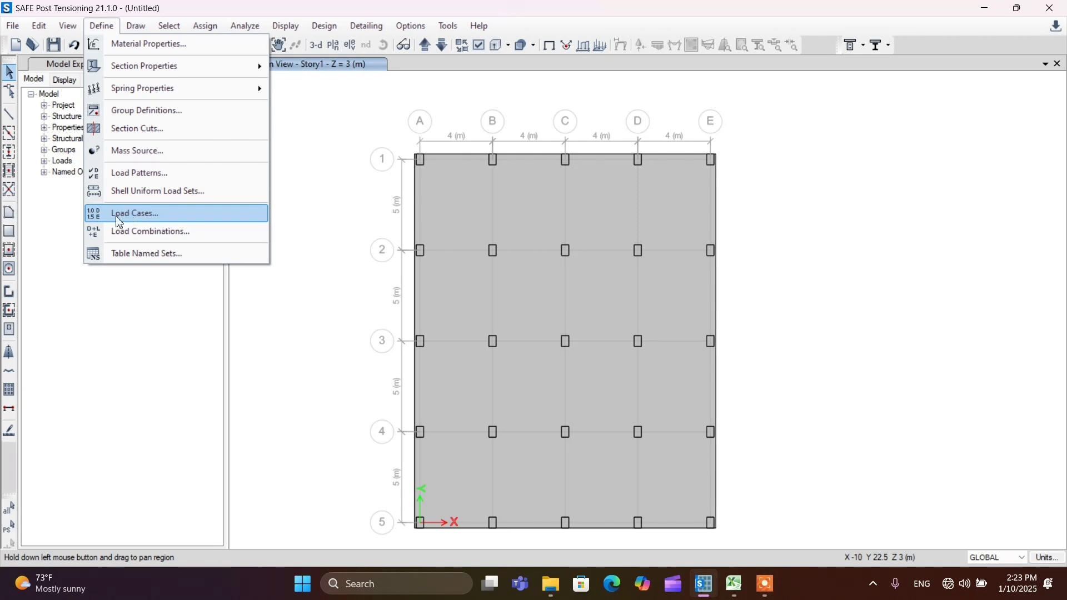
click(136, 217)
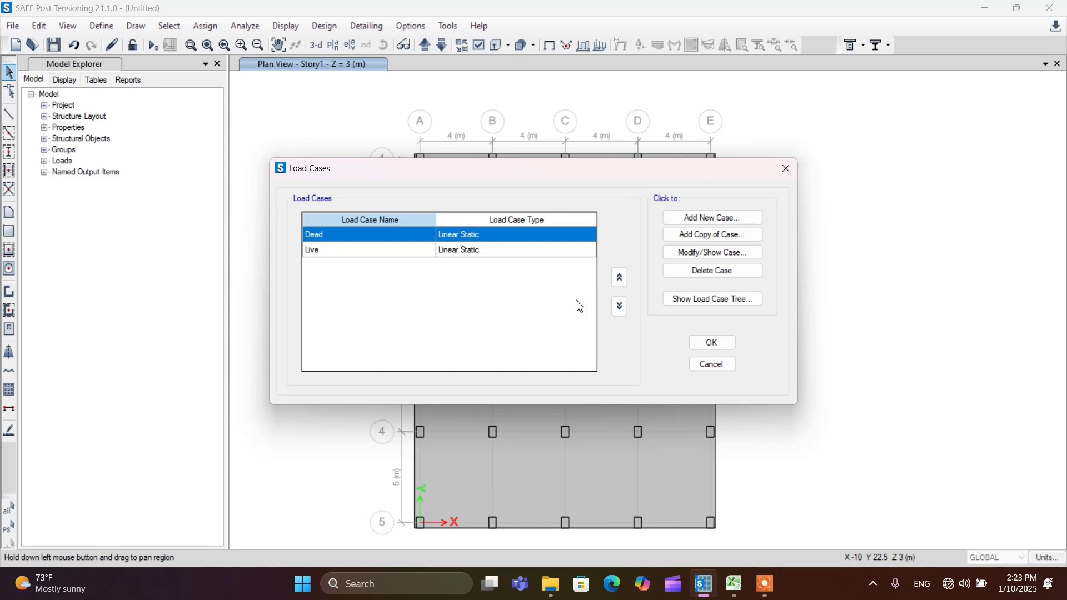
click(711, 341)
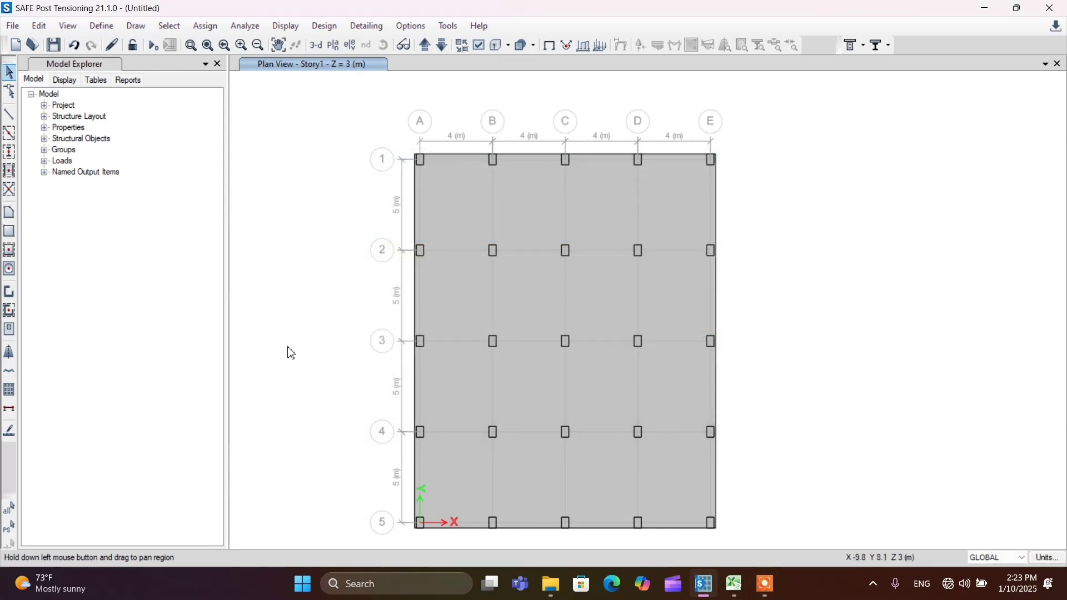
Step: Define a Linear Add load combination named Comb1 SERIV with Dead and Live at scale factor 1, and check its definition
click(109, 29)
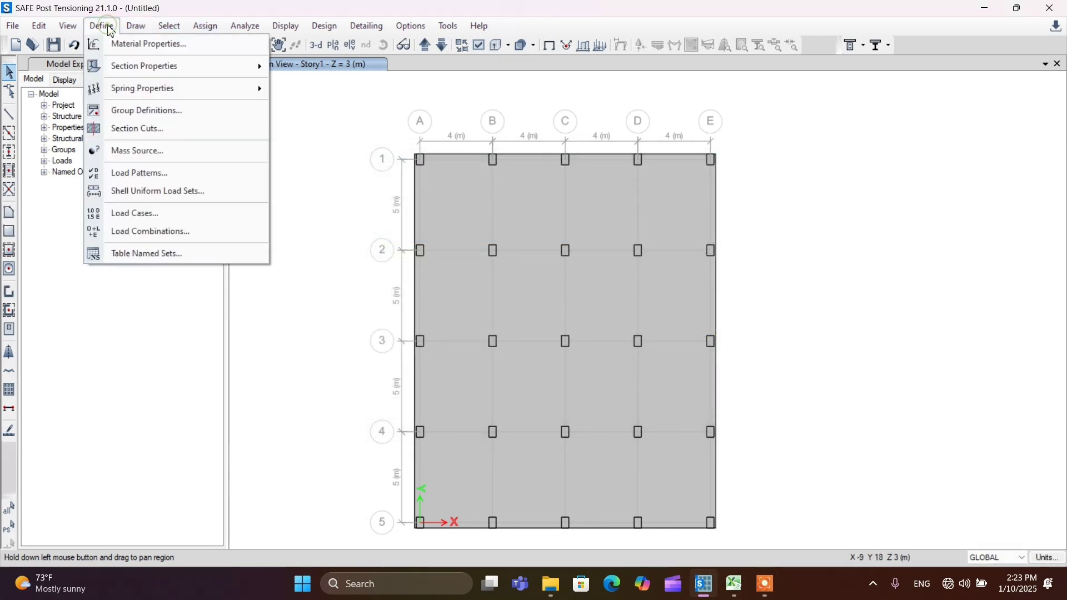
click(164, 239)
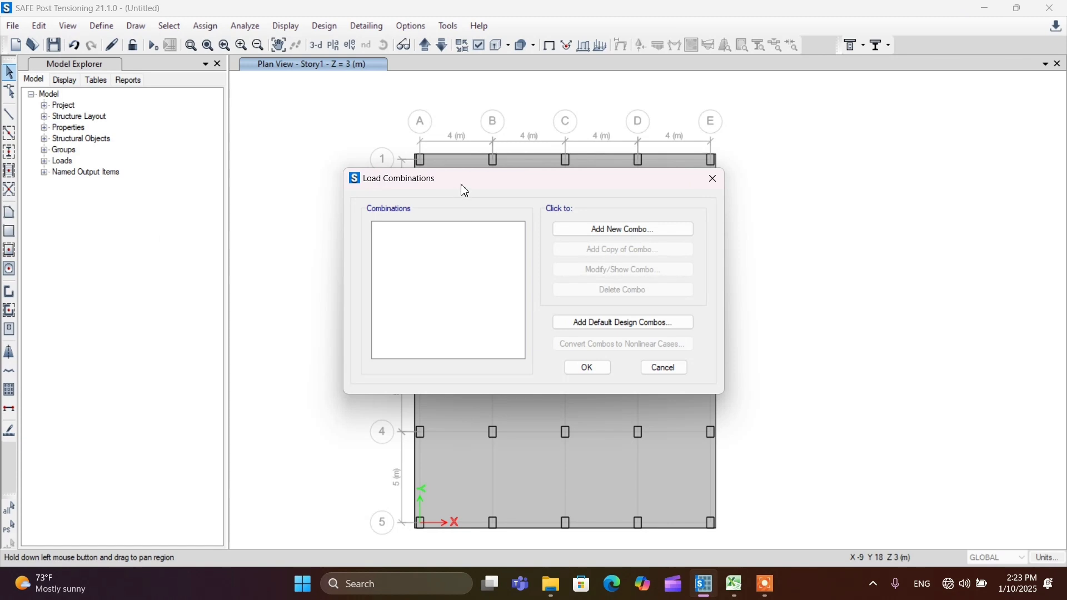
drag(464, 191, 434, 183)
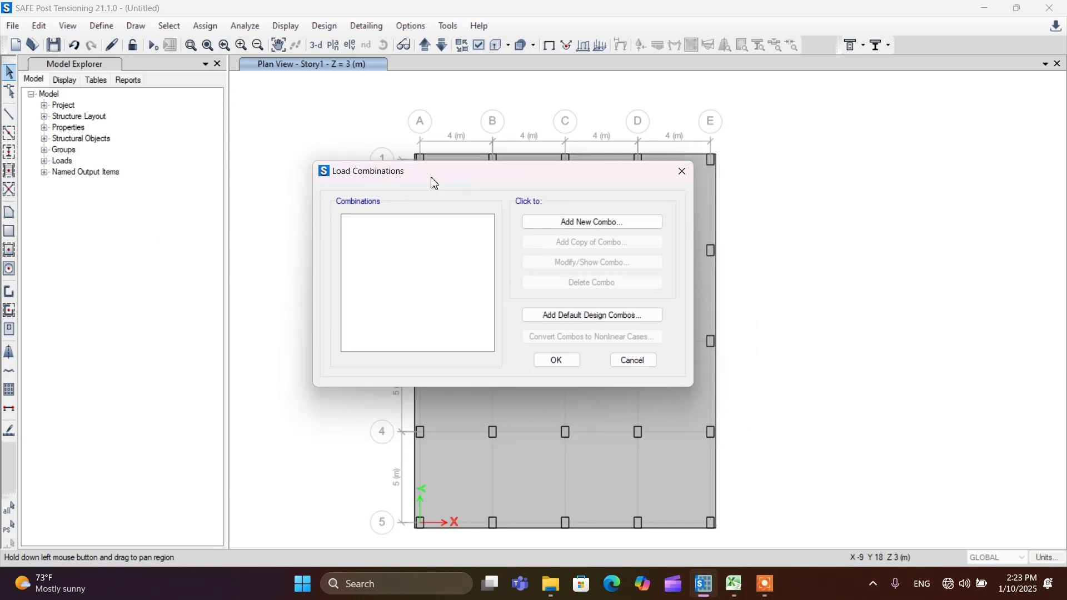
click(559, 223)
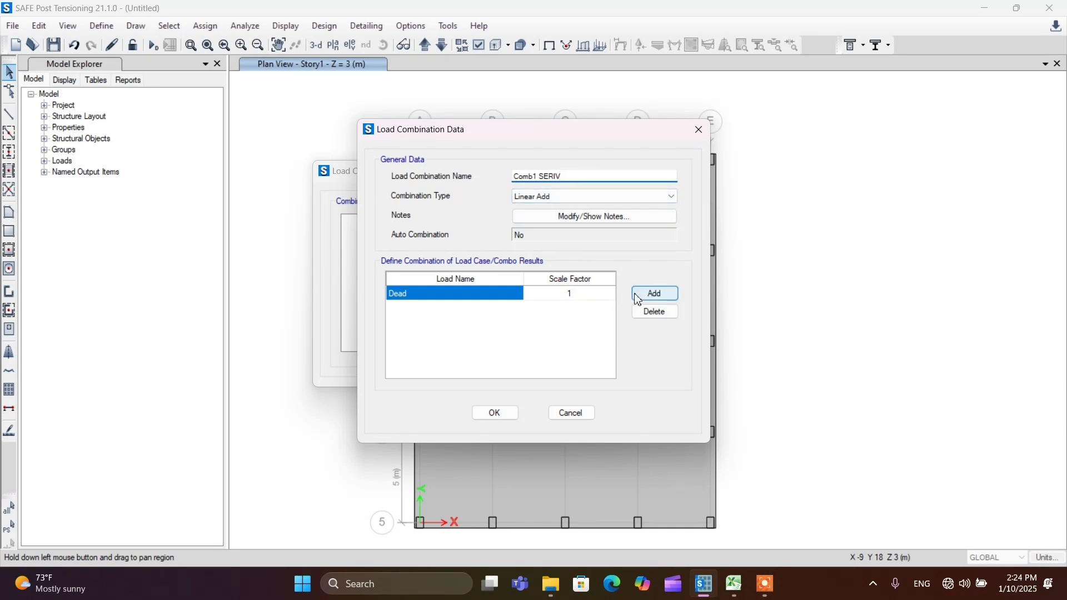
click(654, 293)
click(436, 309)
click(436, 309)
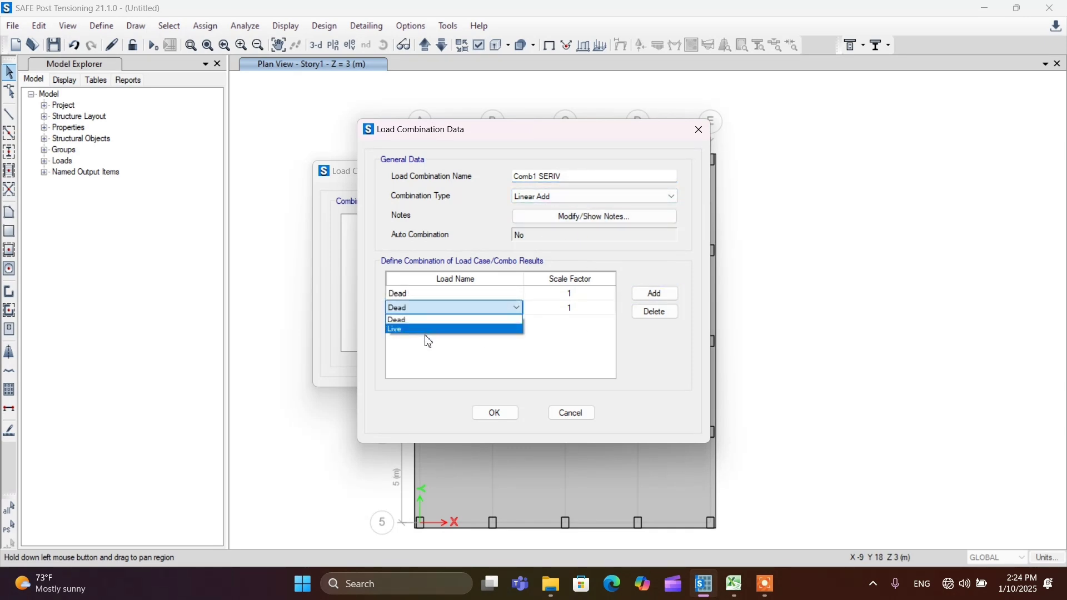
click(426, 329)
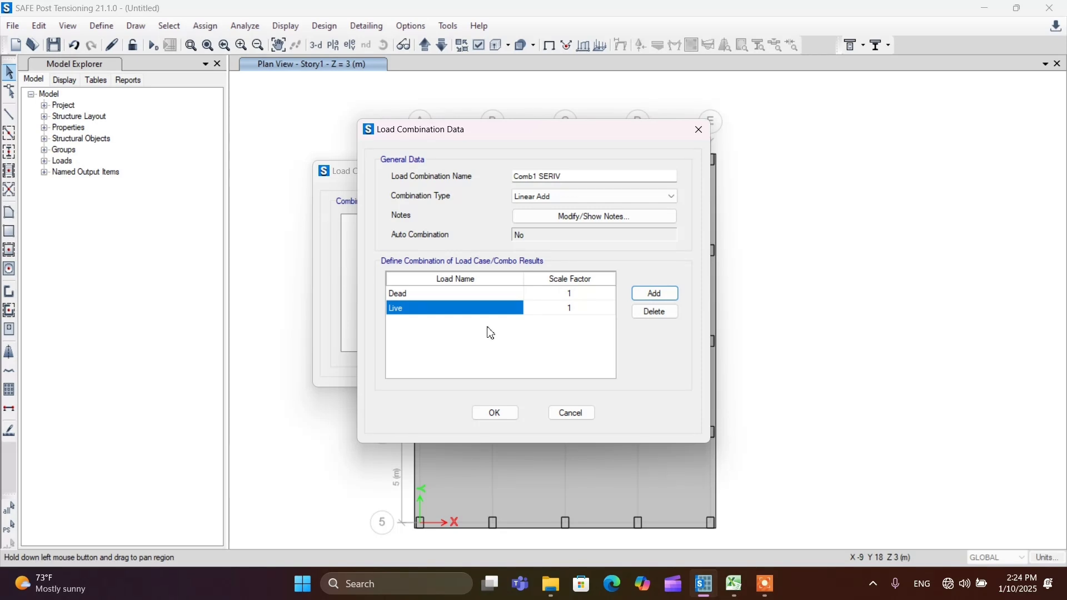
click(572, 307)
click(495, 412)
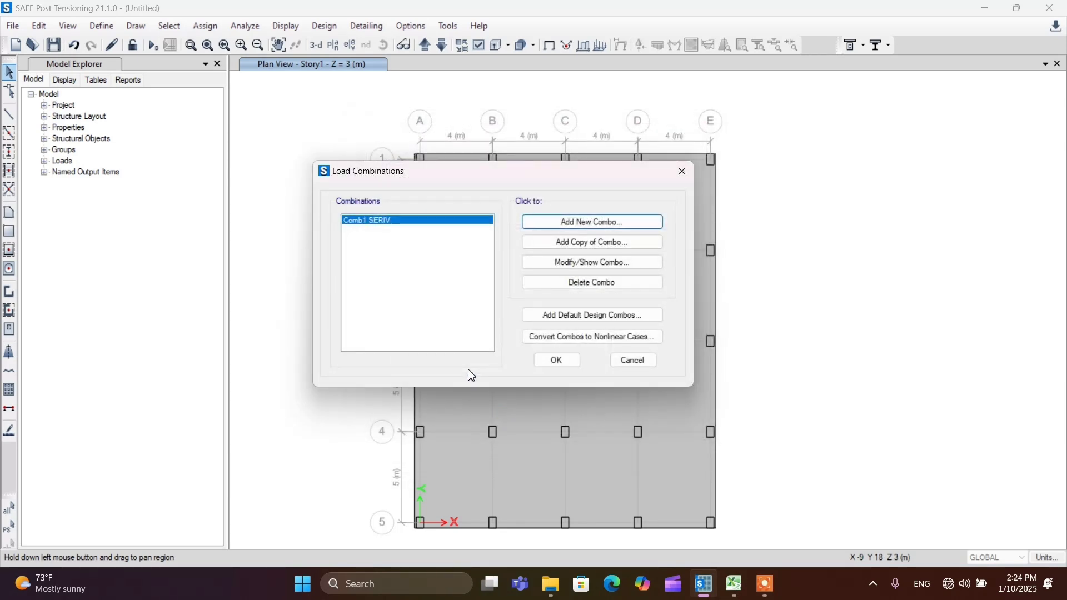
click(572, 264)
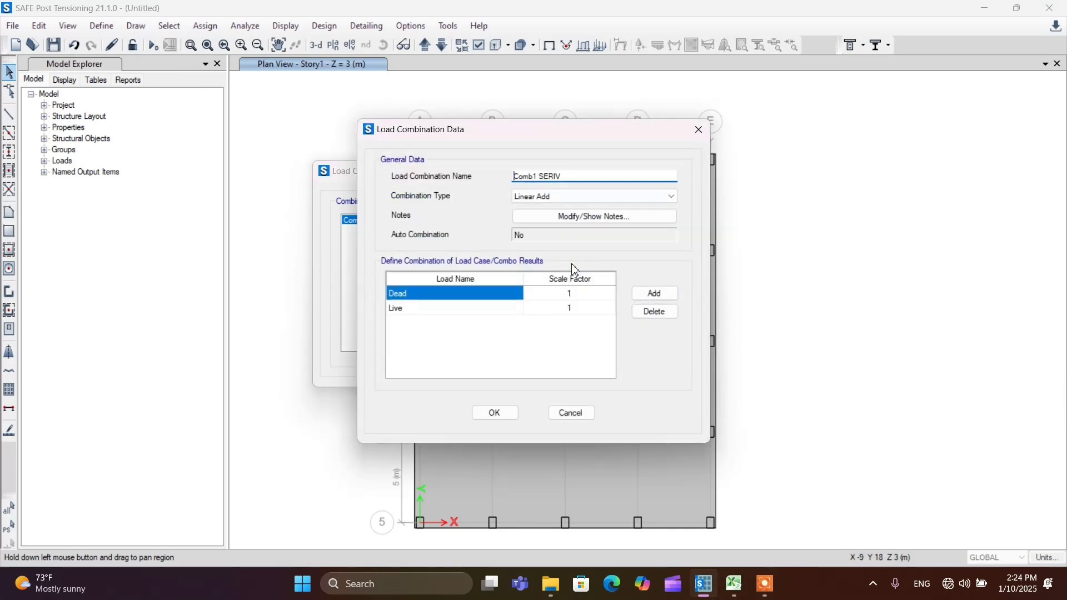
click(493, 417)
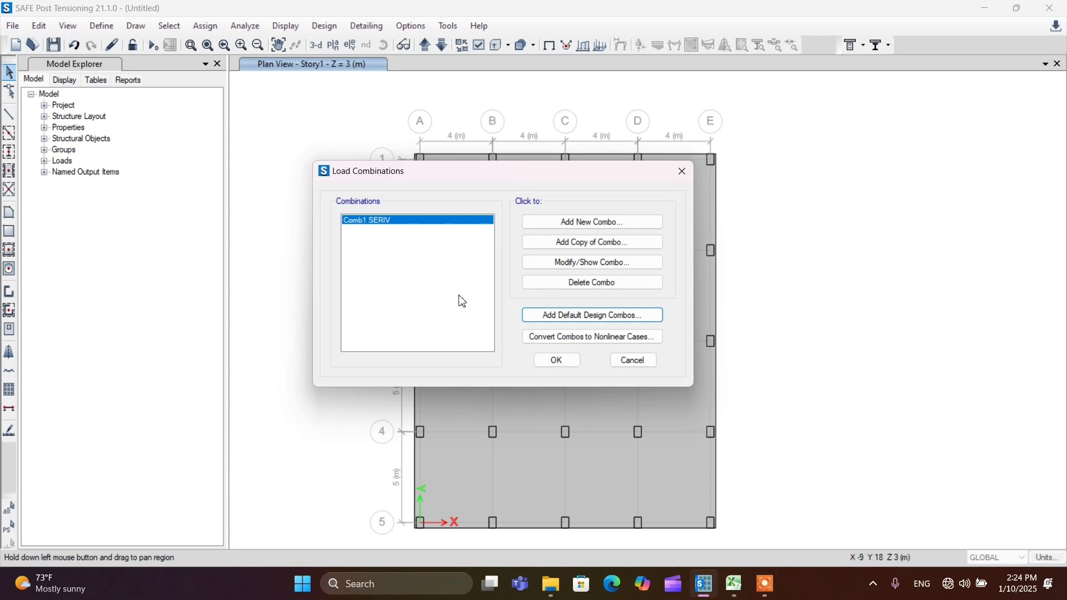
Step: Create a copy of the Comb1 SERIV load combination and name it Comb1 ULITIMATE
click(572, 251)
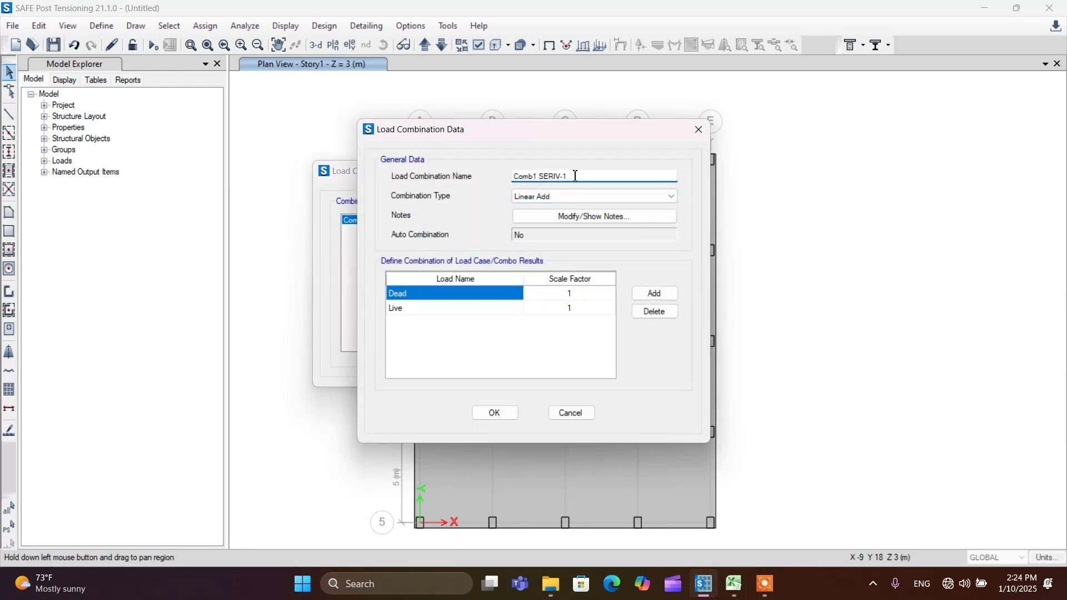
key(BackSpace)
key(BackSpace)
key(BackSpace)
key(BackSpace)
key(BackSpace)
key(BackSpace)
key(BackSpace)
key(BackSpace)
key(BackSpace)
key(BackSpace)
key(BackSpace)
key(BackSpace)
text(Comb1 SU)
Step: Set the Dead scale factor of Comb1 ULITIMATE to 1.35, edit its Live scale factor, and accept the load combinations
click(592, 293)
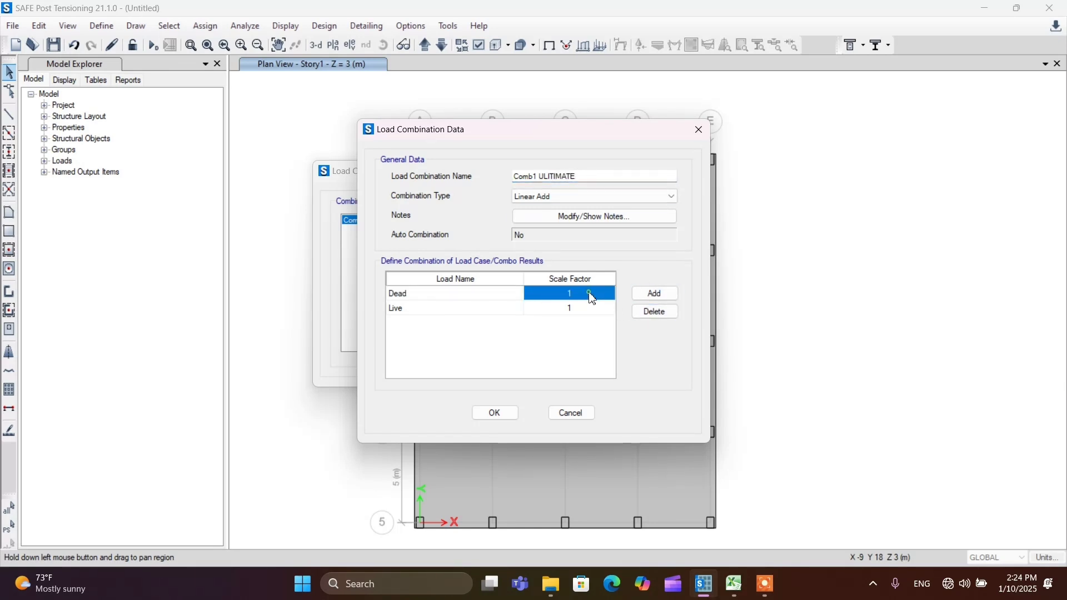
click(592, 293)
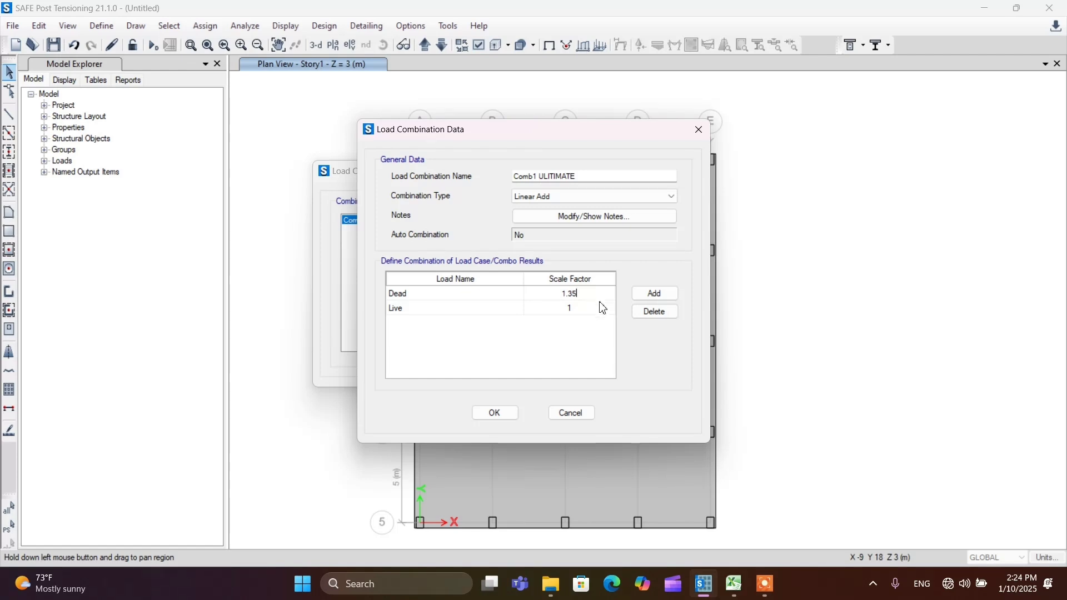
click(576, 308)
click(578, 309)
click(494, 412)
click(555, 360)
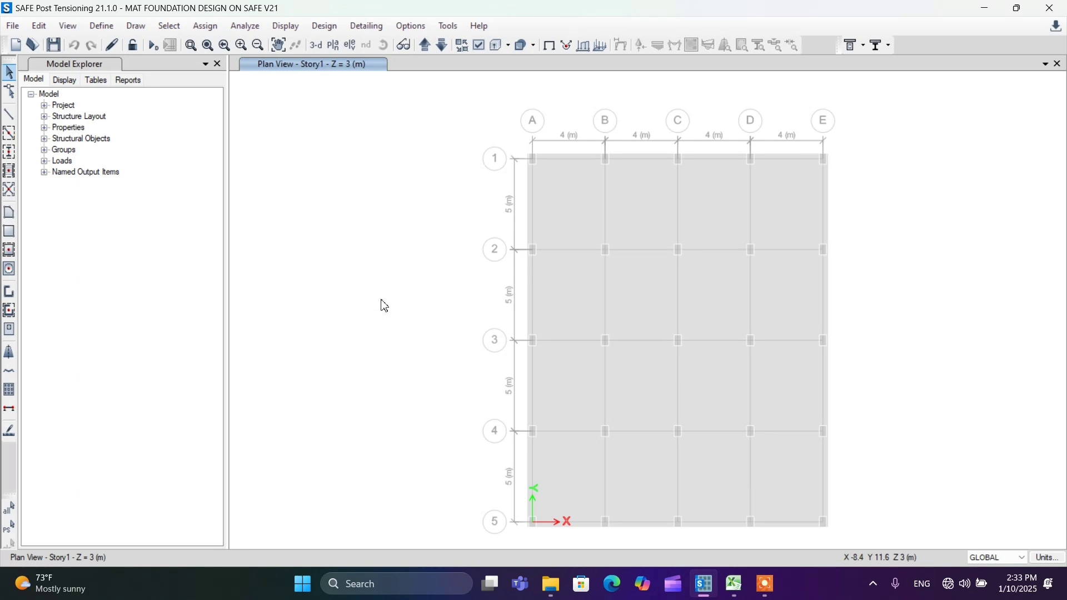
Step: Display the mat and stiff column areas in the 3-D view with extruded frames and shells
click(316, 45)
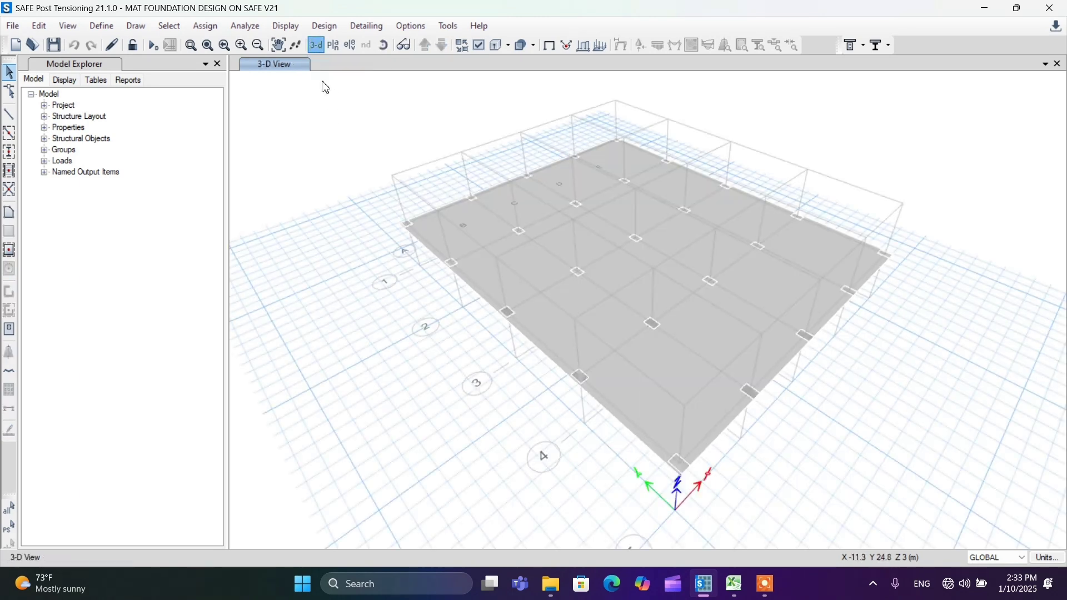
click(479, 45)
click(571, 245)
click(566, 230)
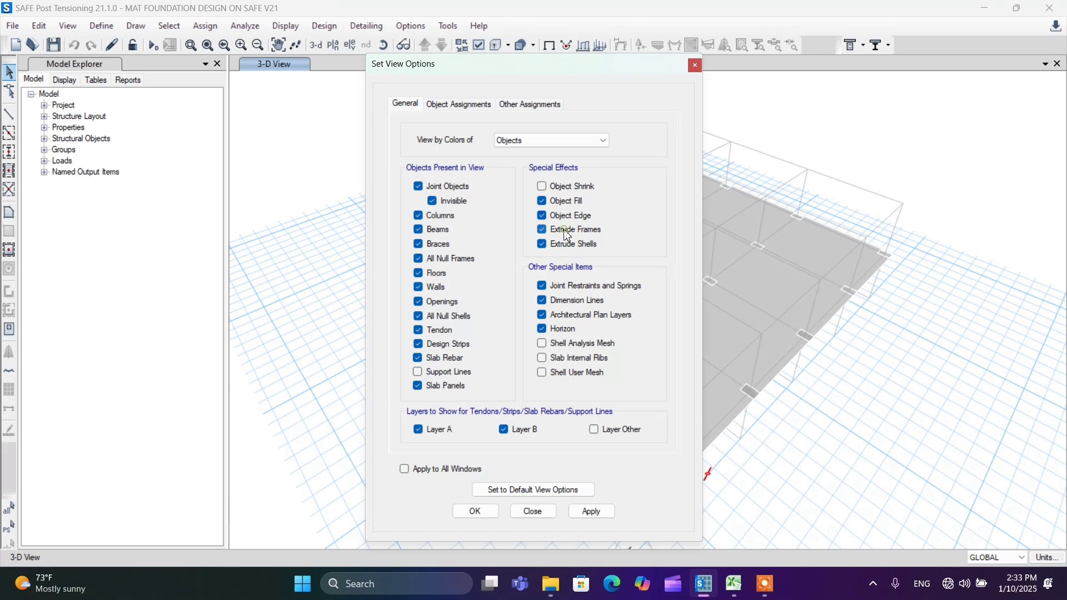
click(476, 512)
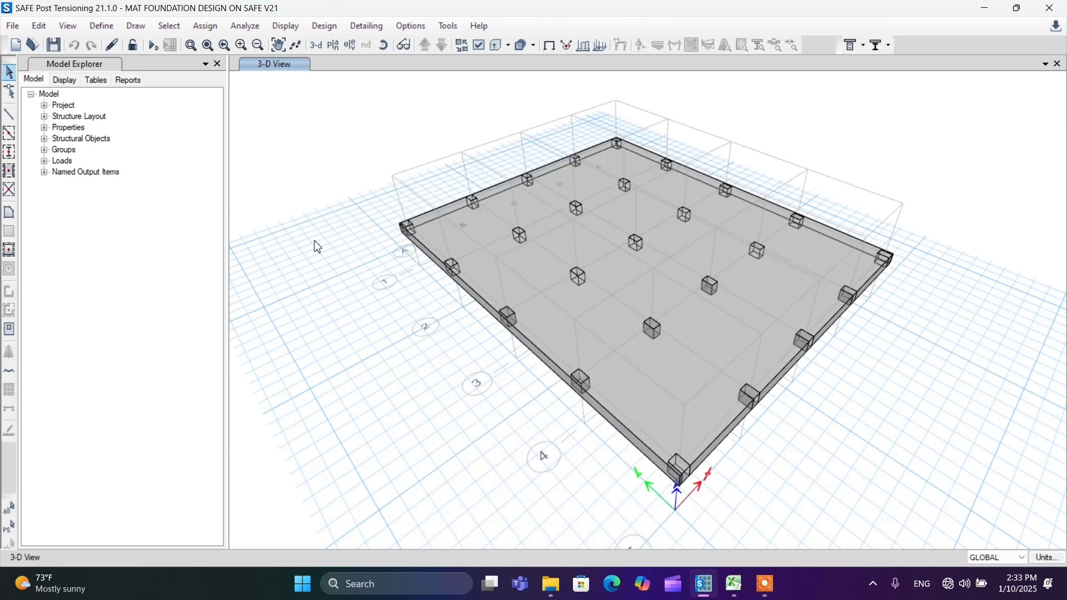
Step: Return to the Story1 plan view and turn off the extruded display of the model
click(334, 50)
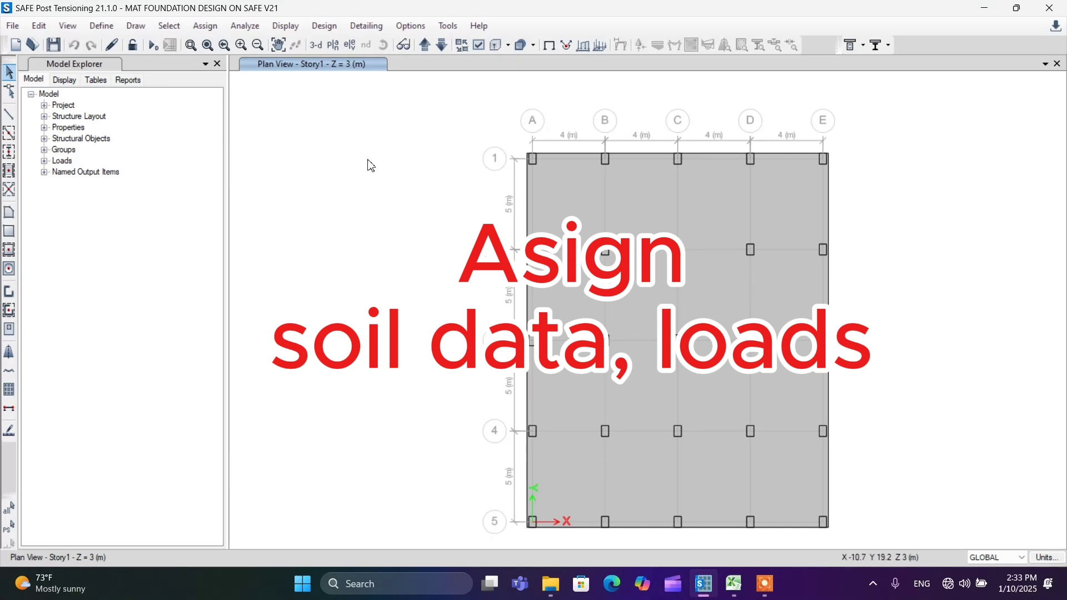
click(278, 45)
drag(369, 165, 245, 157)
click(478, 45)
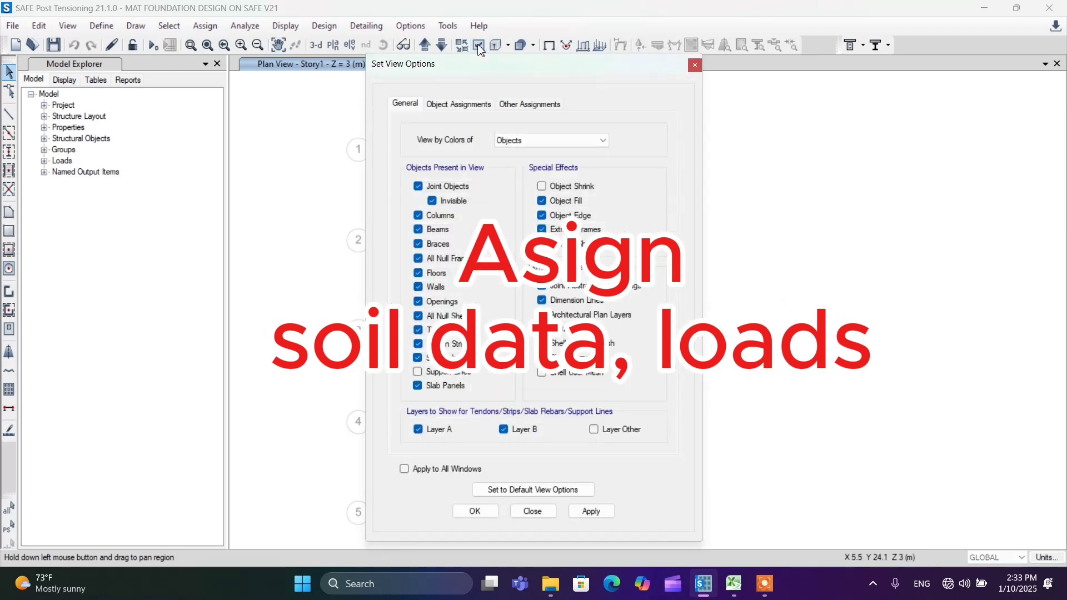
click(475, 511)
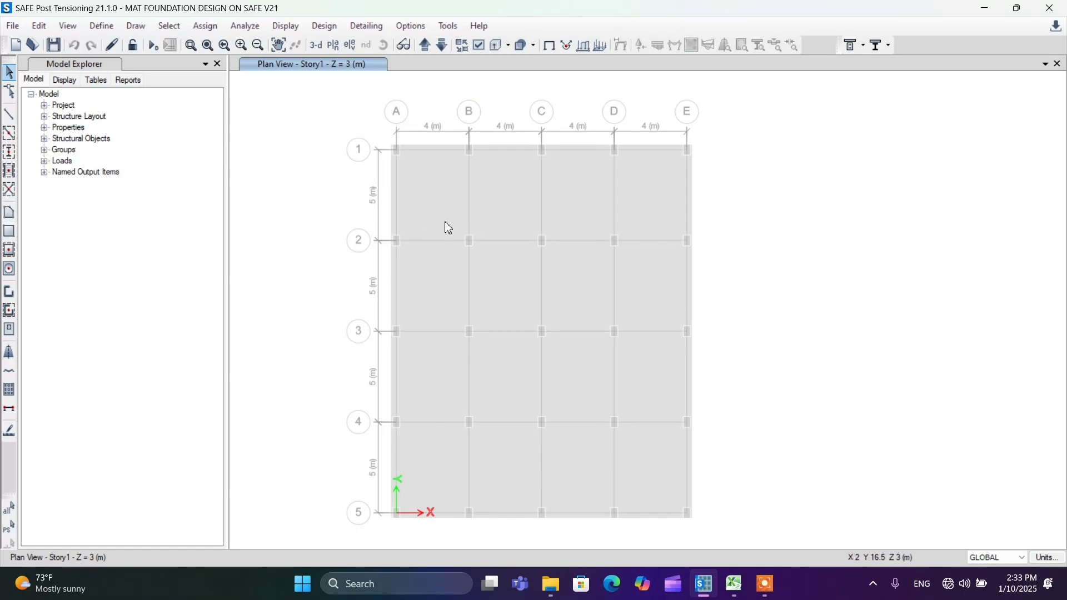
Step: Assign the SOIL 200 area spring to the whole mat slab
click(436, 187)
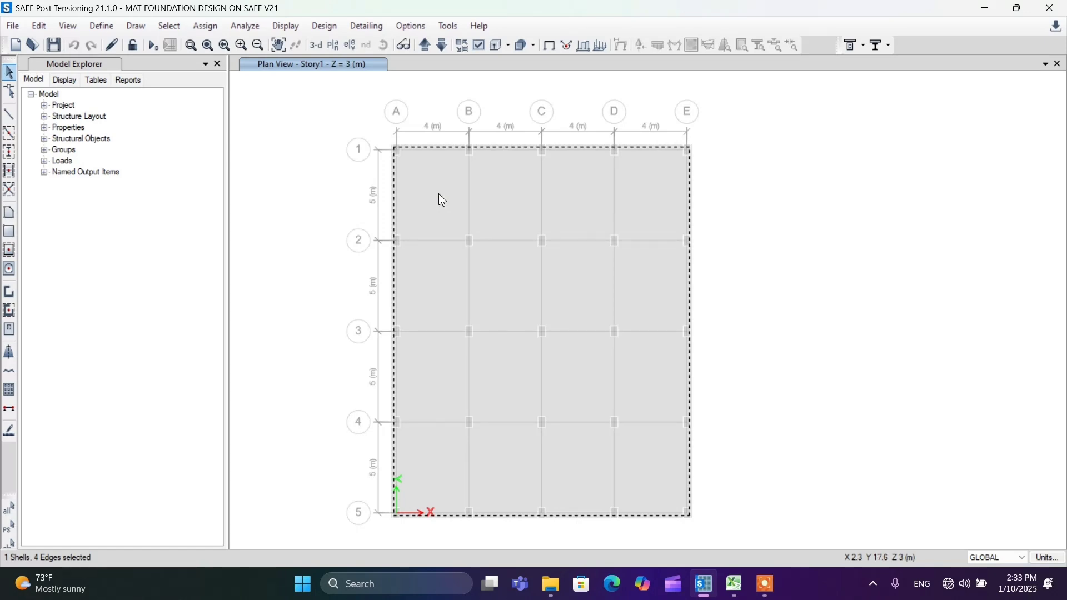
click(209, 28)
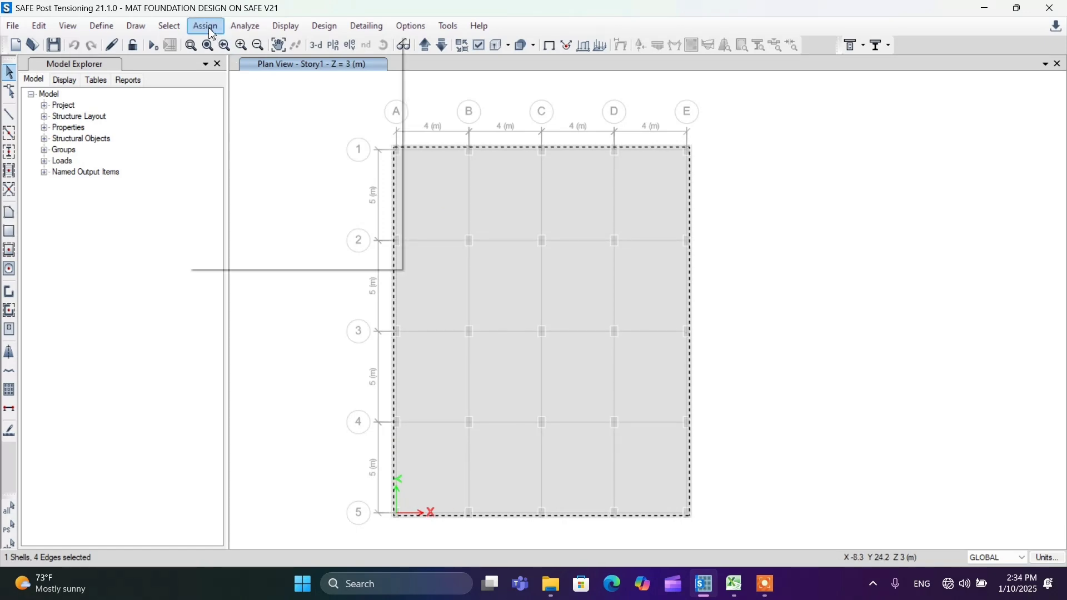
mouse_move(266, 84)
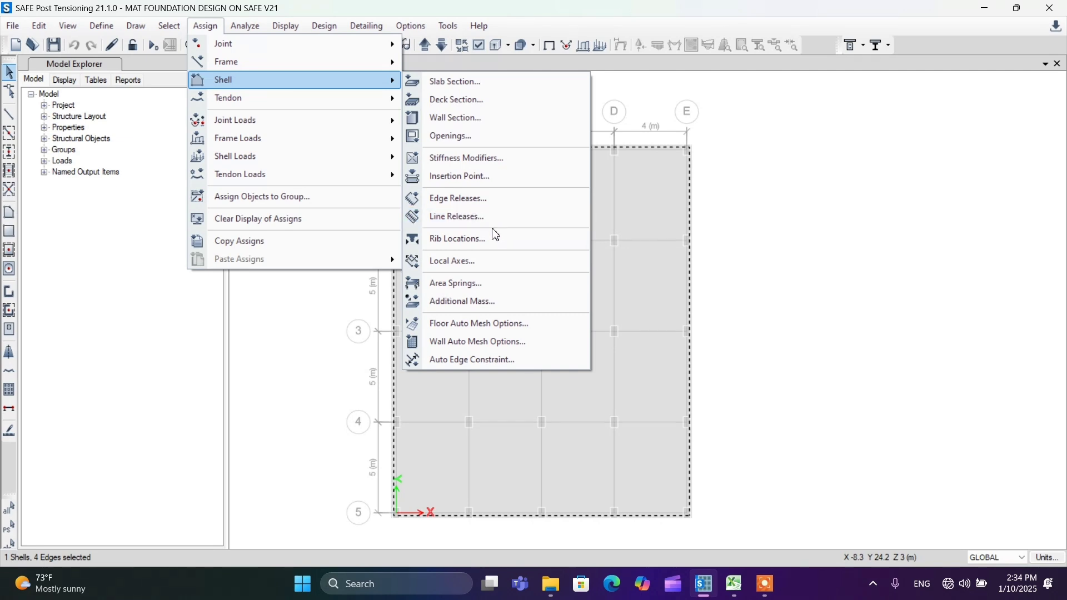
click(469, 289)
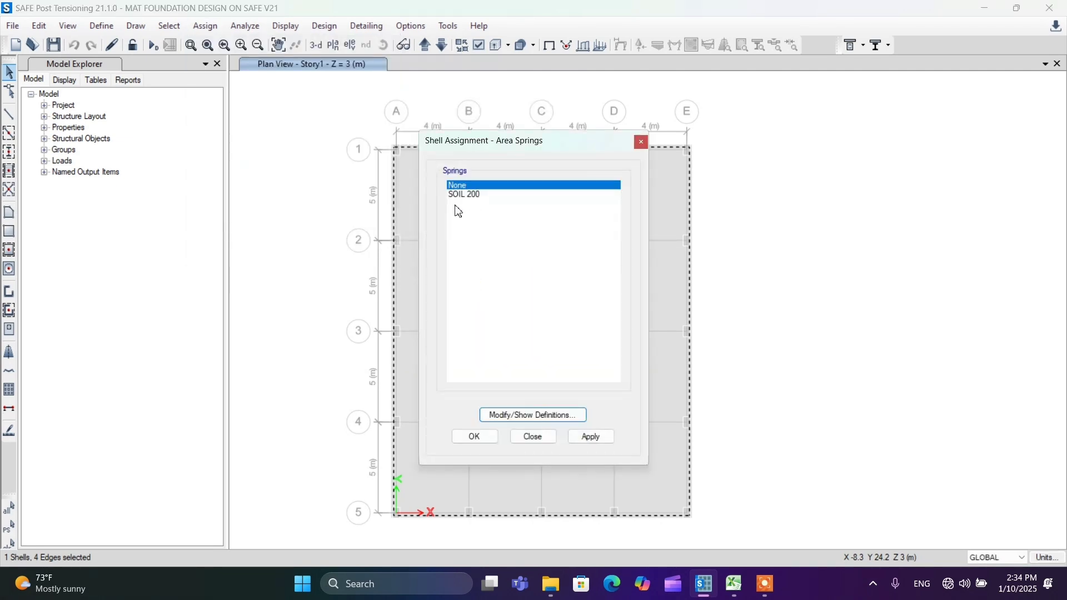
click(472, 194)
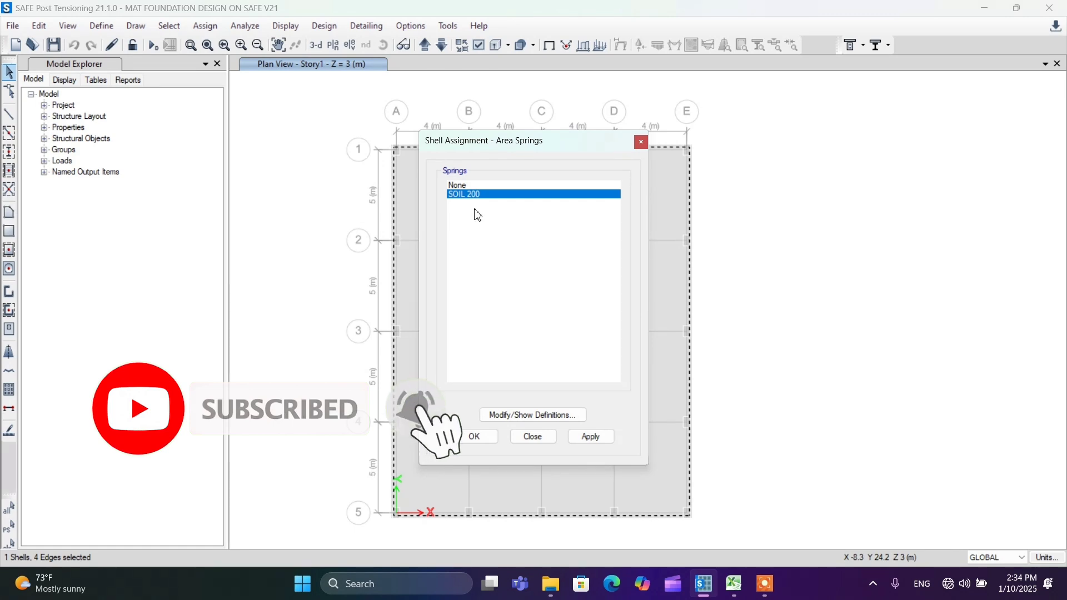
click(475, 436)
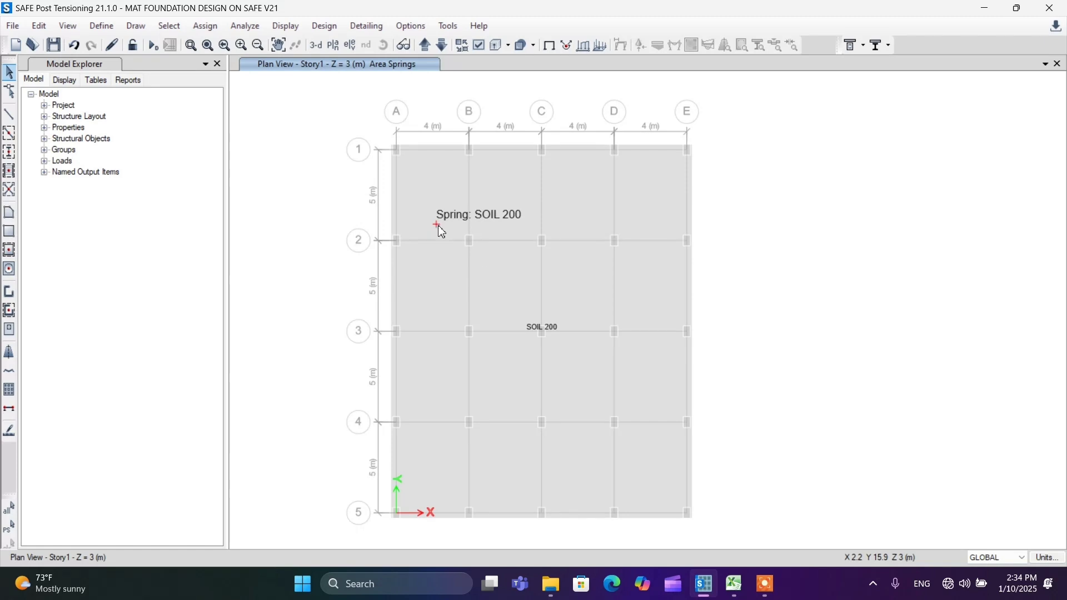
Step: Switch to the mat design parameter workbook in Excel, examine the dead and live column loads by location, and return to SAFE
click(733, 584)
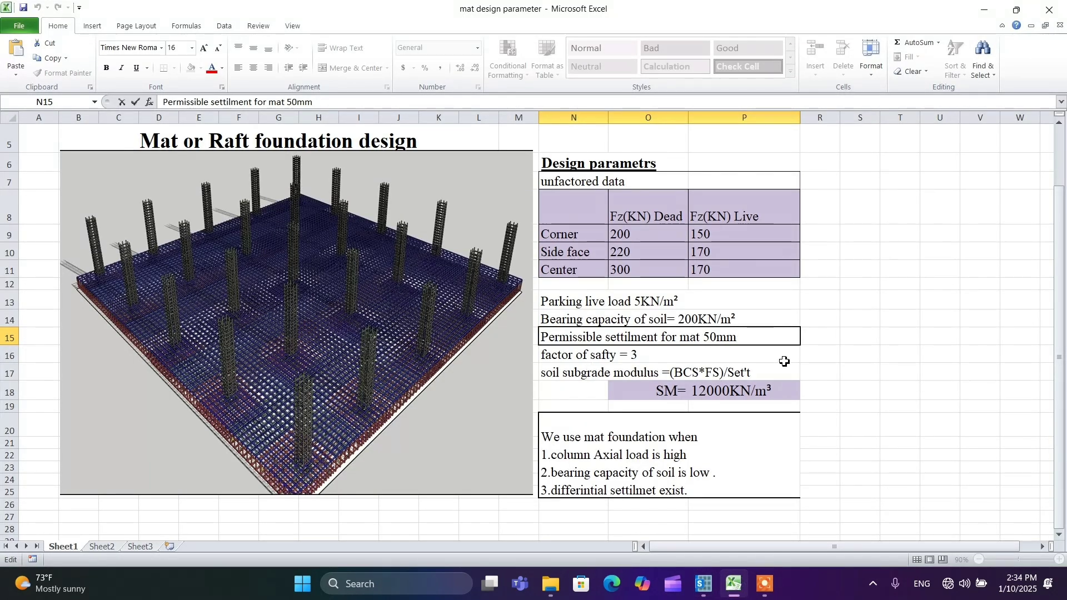
click(874, 302)
click(856, 200)
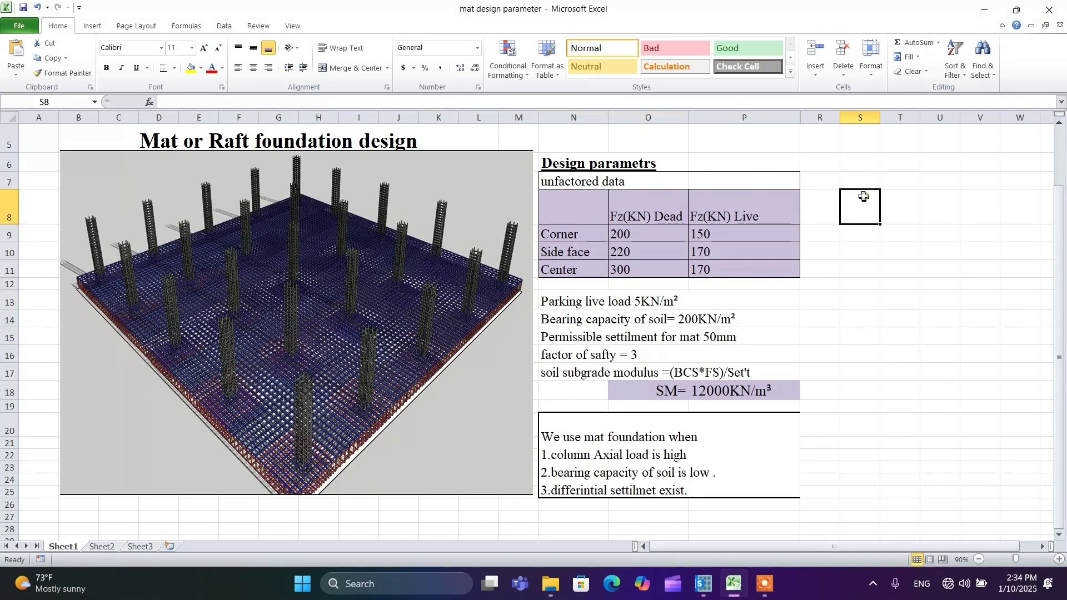
click(574, 146)
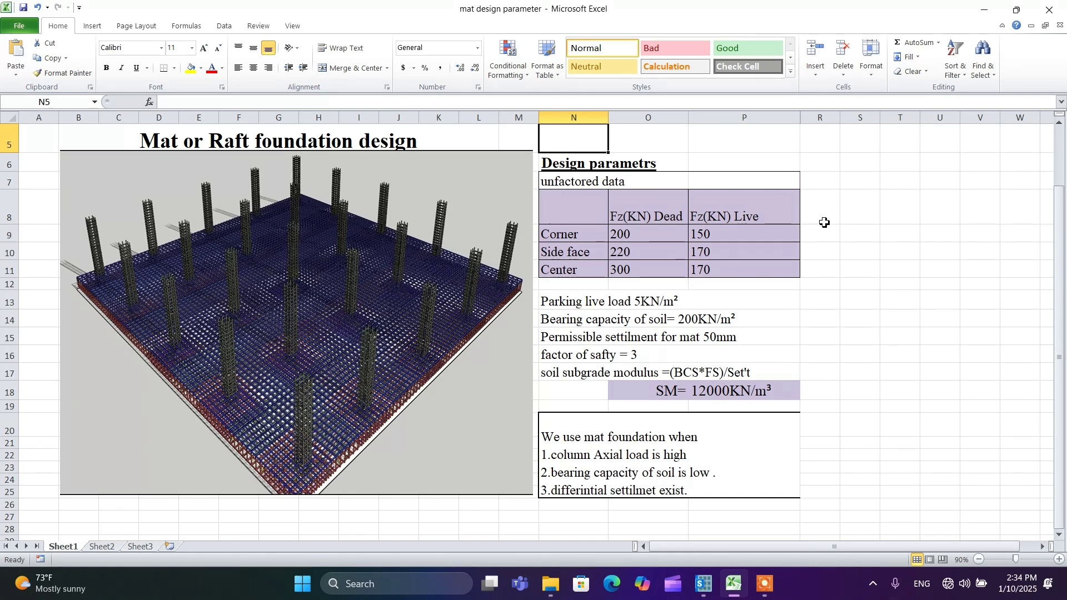
click(889, 271)
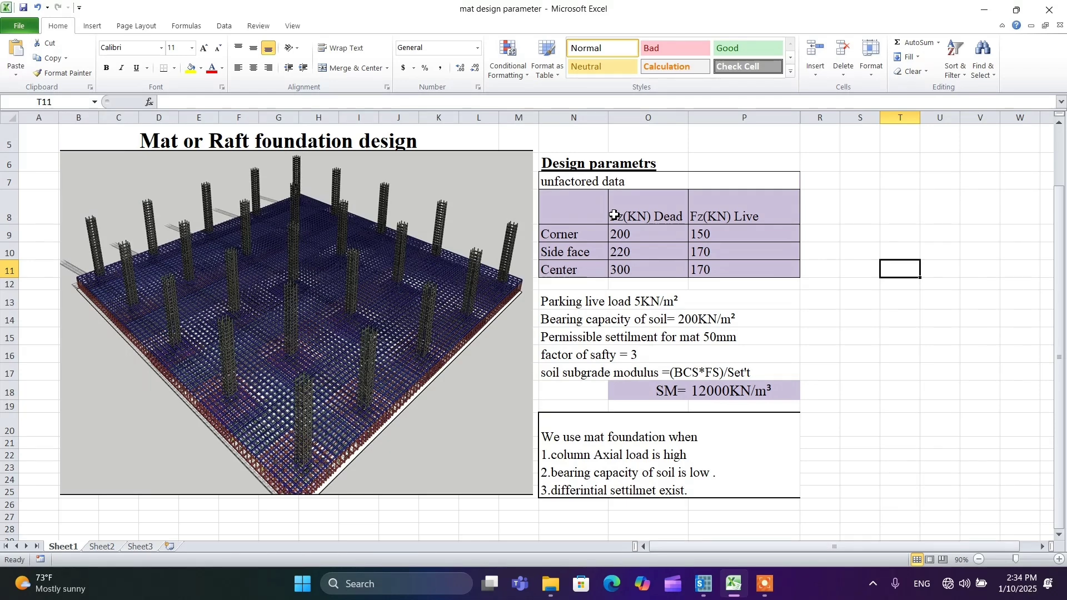
click(703, 585)
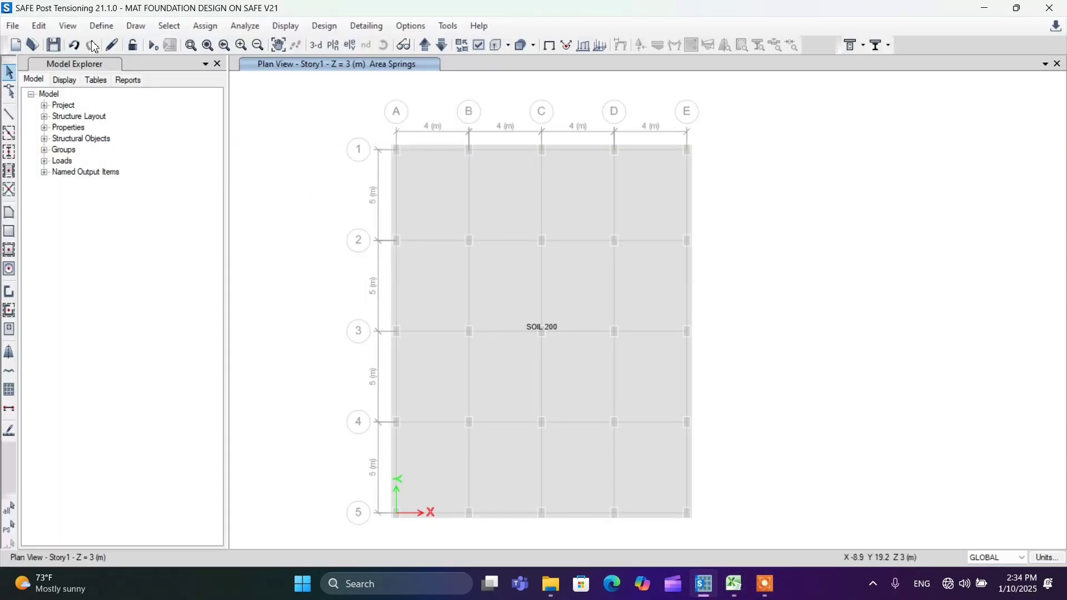
Step: Draw joint objects at the column grid points A to E along grid line 1
click(137, 26)
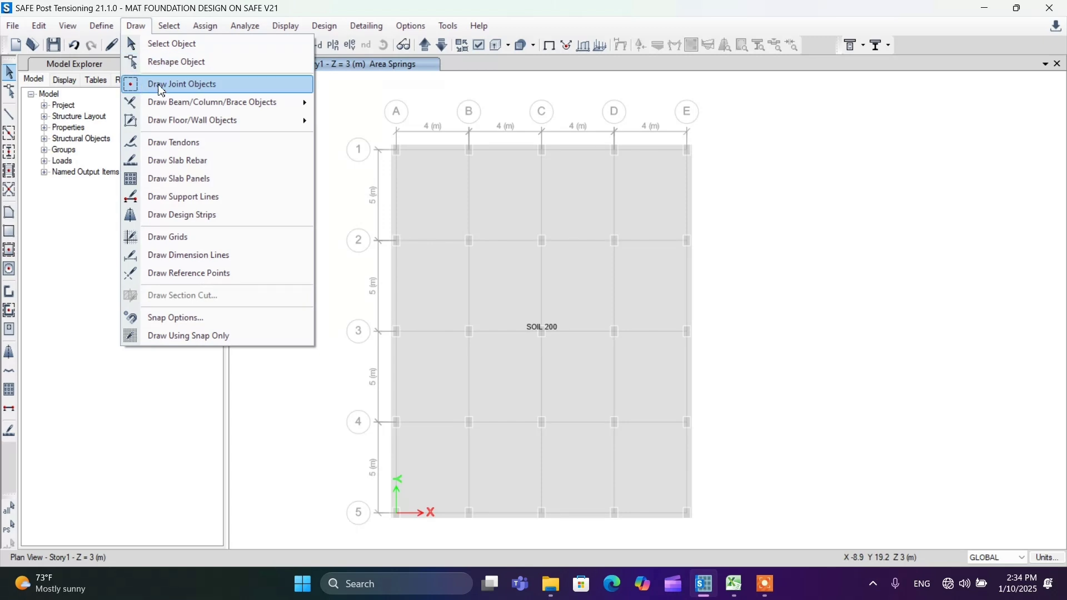
click(205, 85)
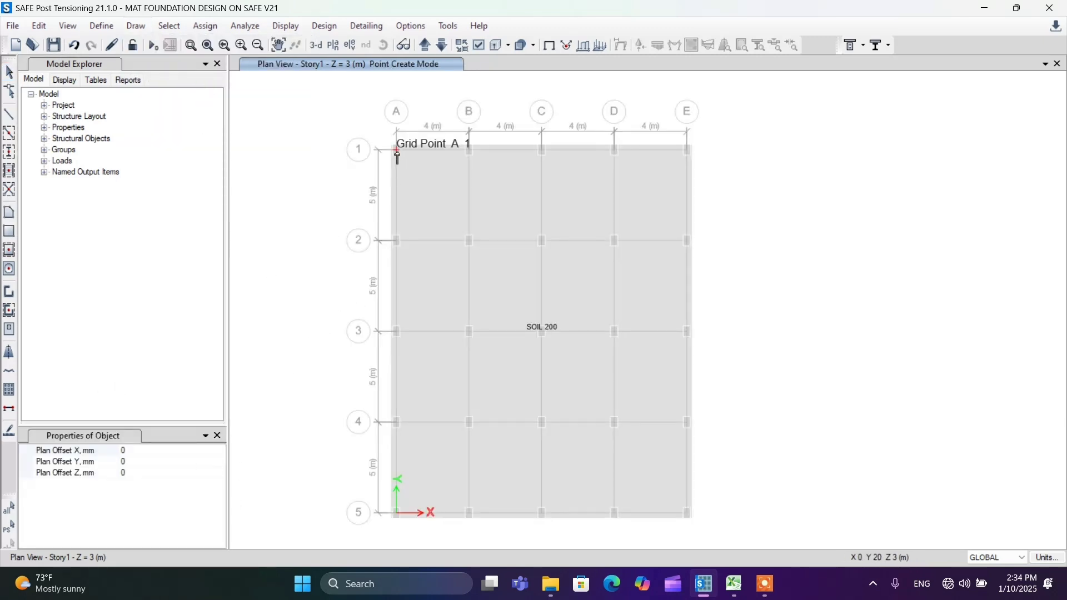
click(398, 151)
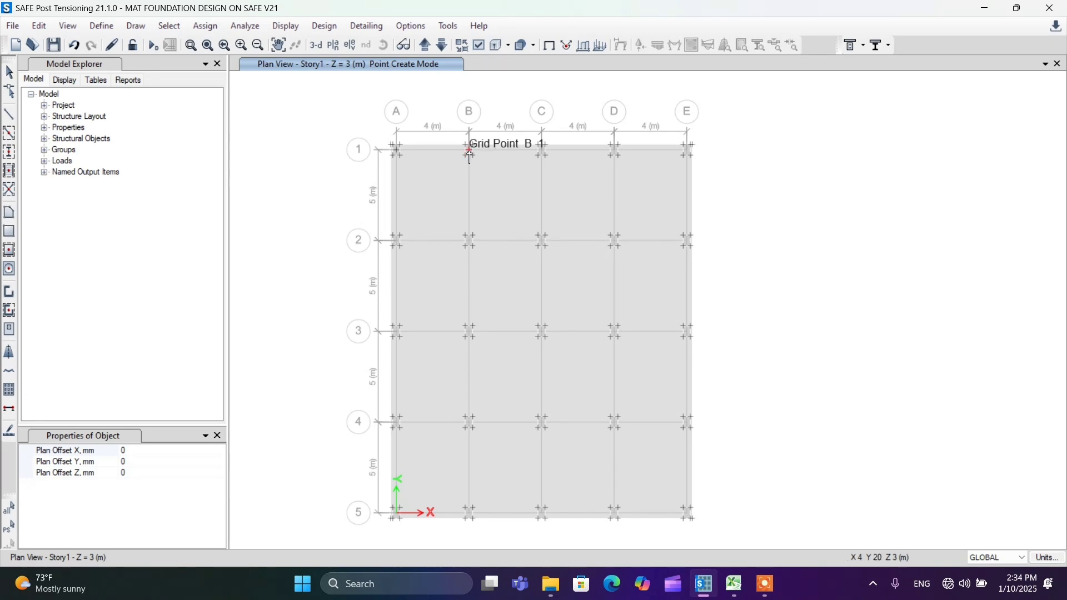
click(543, 150)
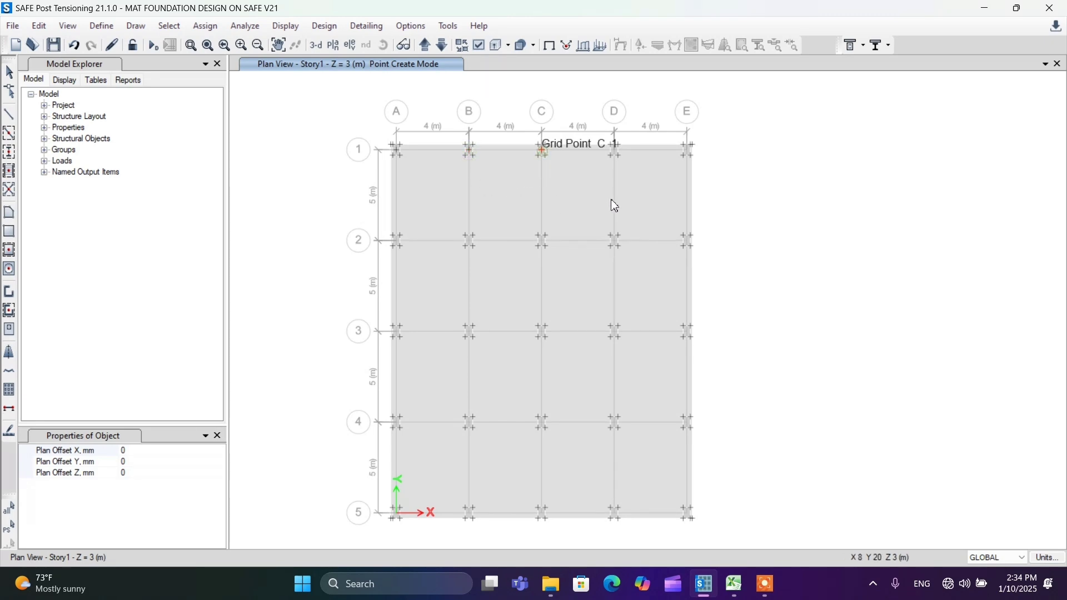
click(618, 155)
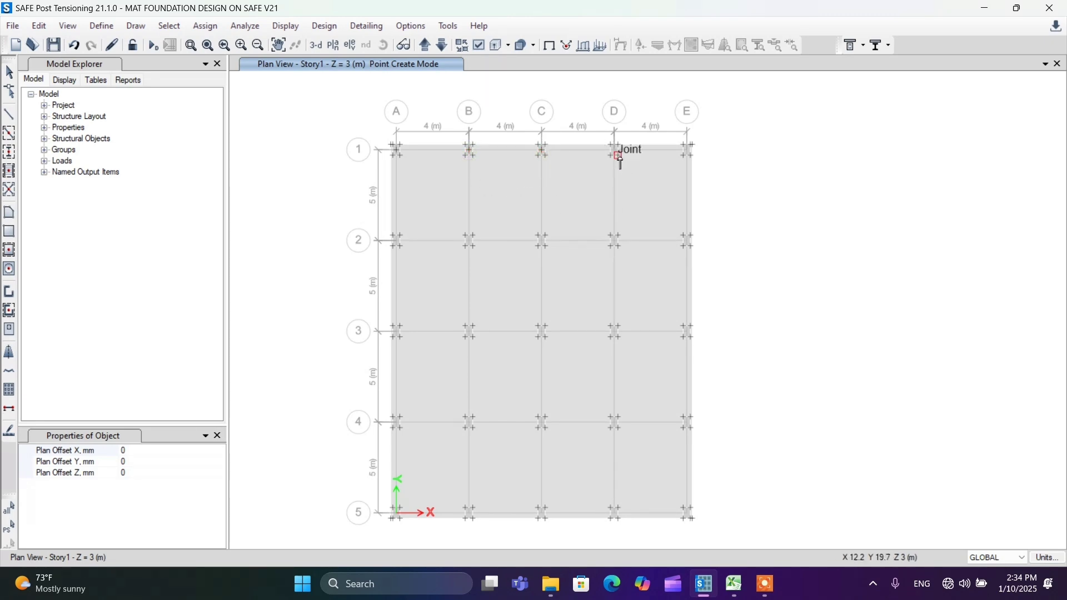
click(689, 153)
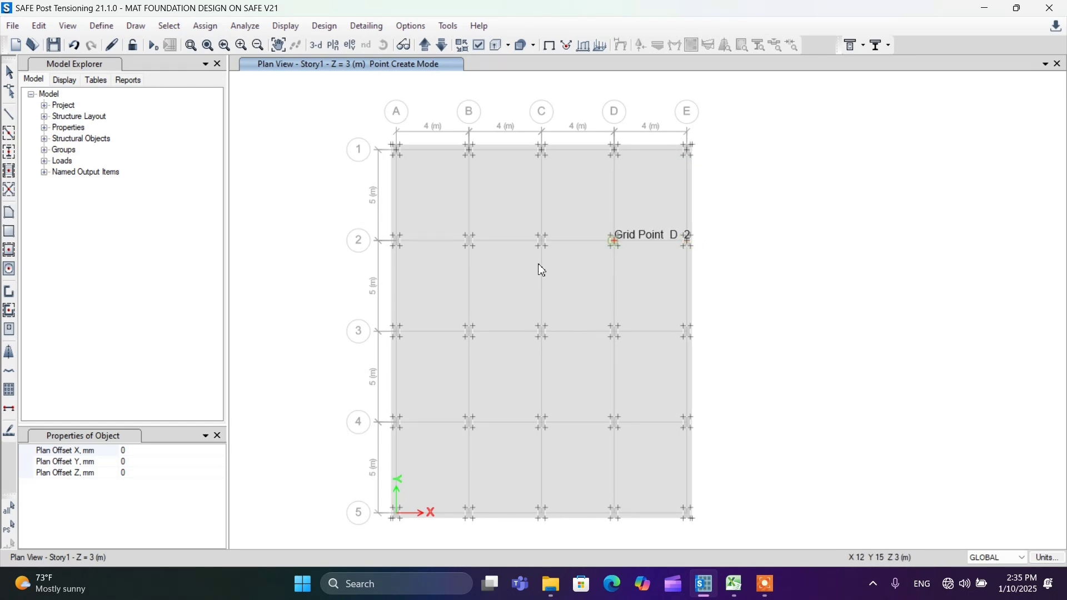
Step: Draw joint objects at the column grid points A to E along grid lines 2, 3 and 4
click(469, 332)
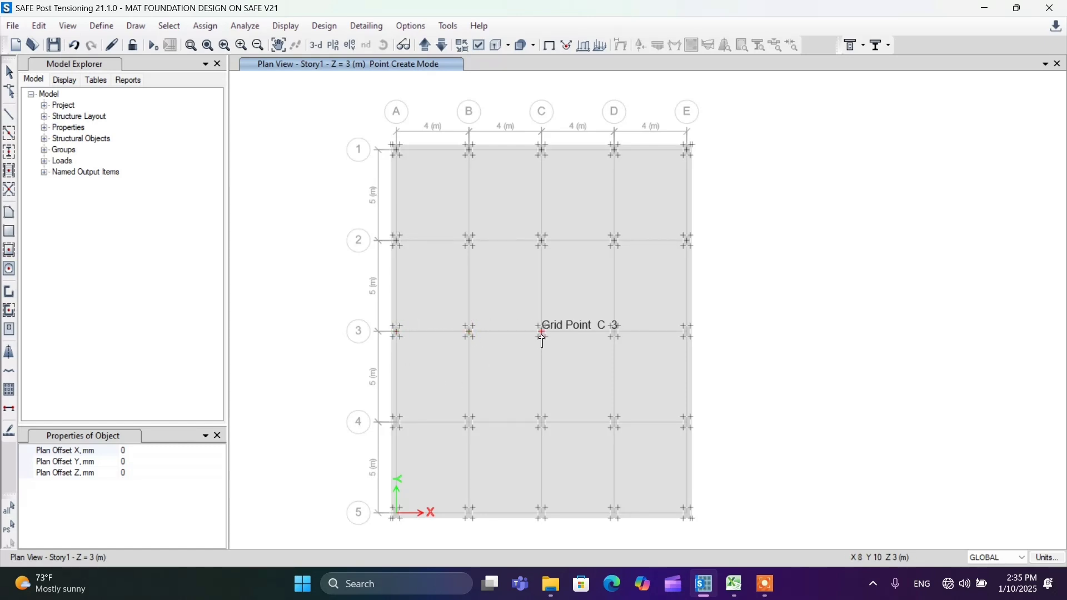
click(614, 331)
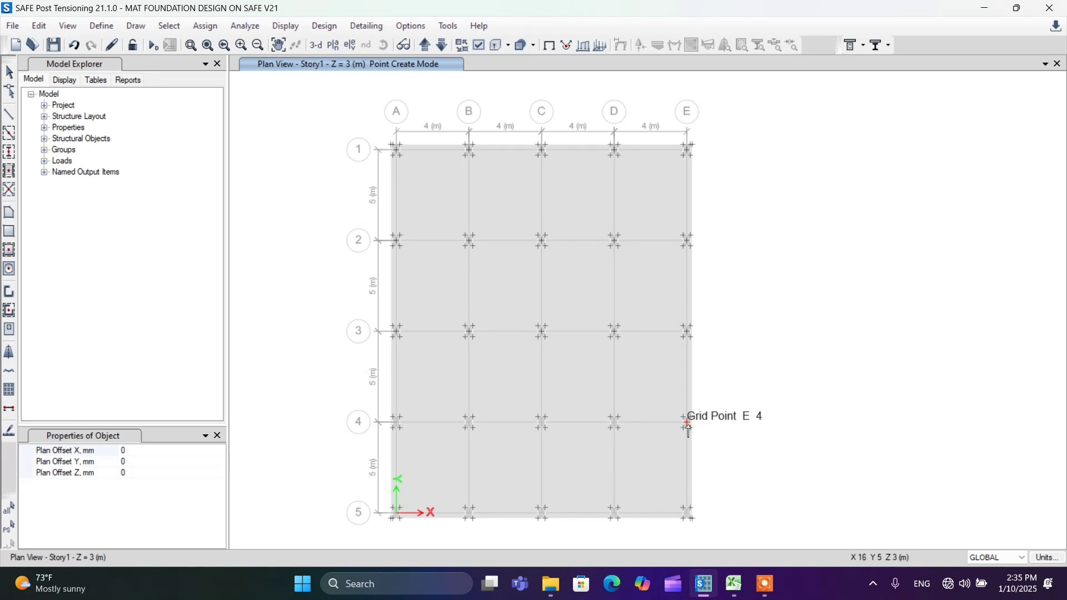
click(688, 424)
click(612, 422)
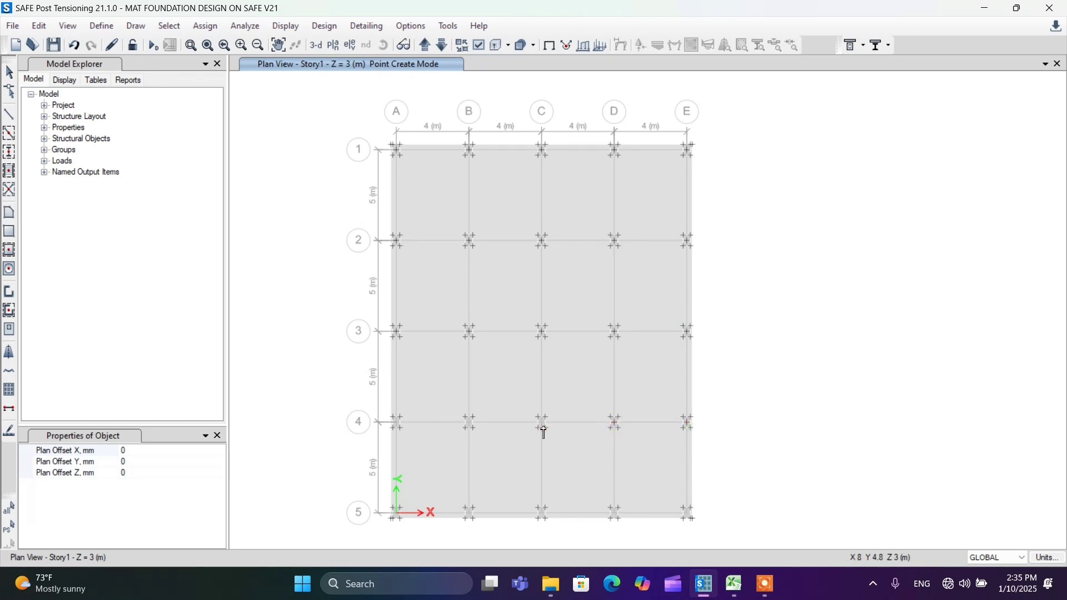
click(541, 423)
click(469, 423)
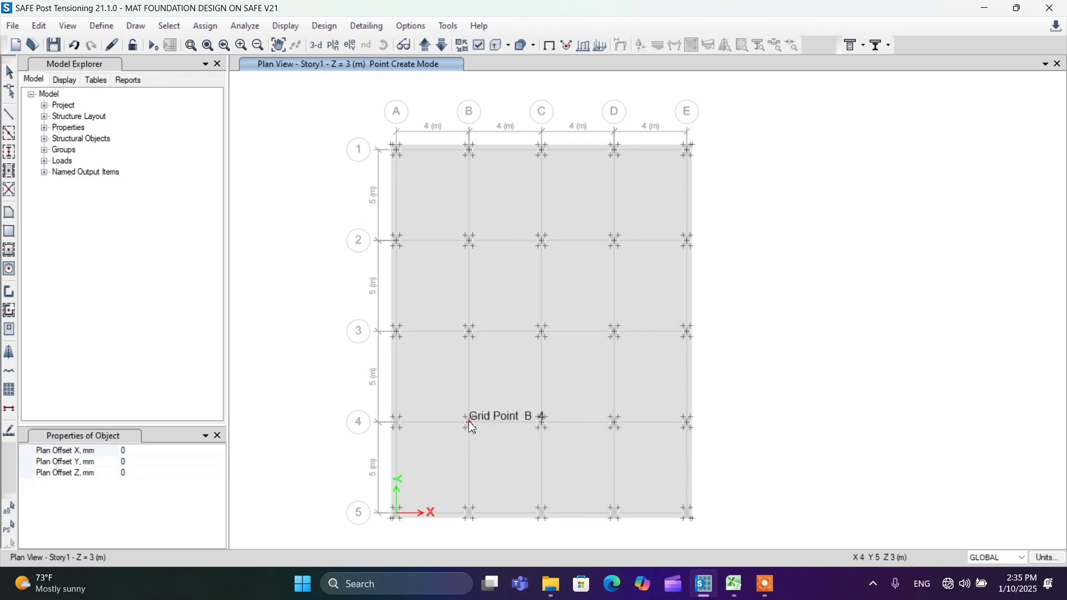
click(394, 422)
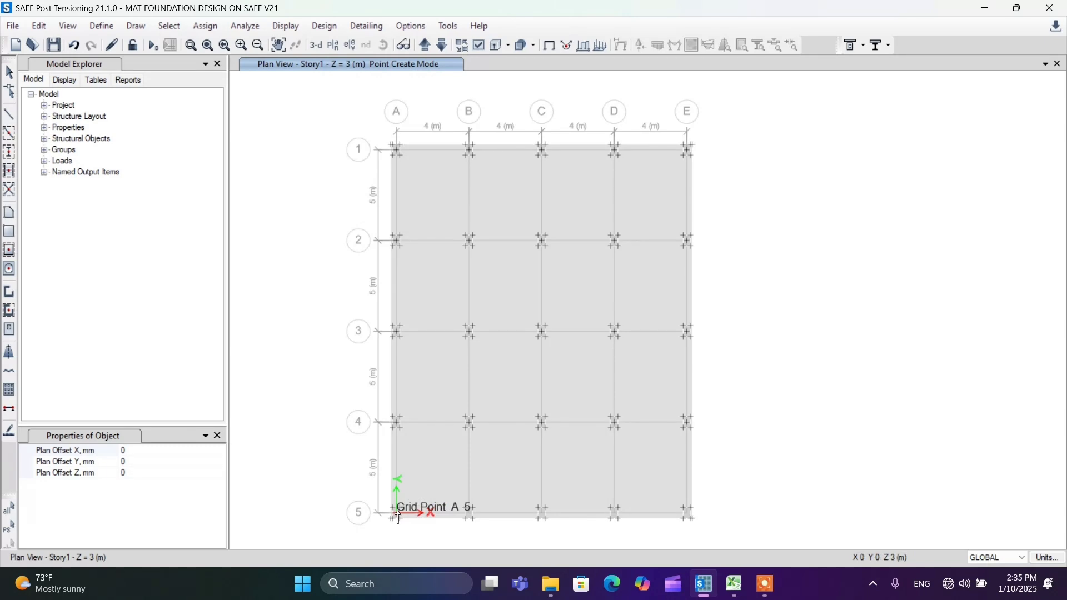
Step: Draw joint objects at the column grid points A to E along grid line 5
scroll(396, 521, up, 2)
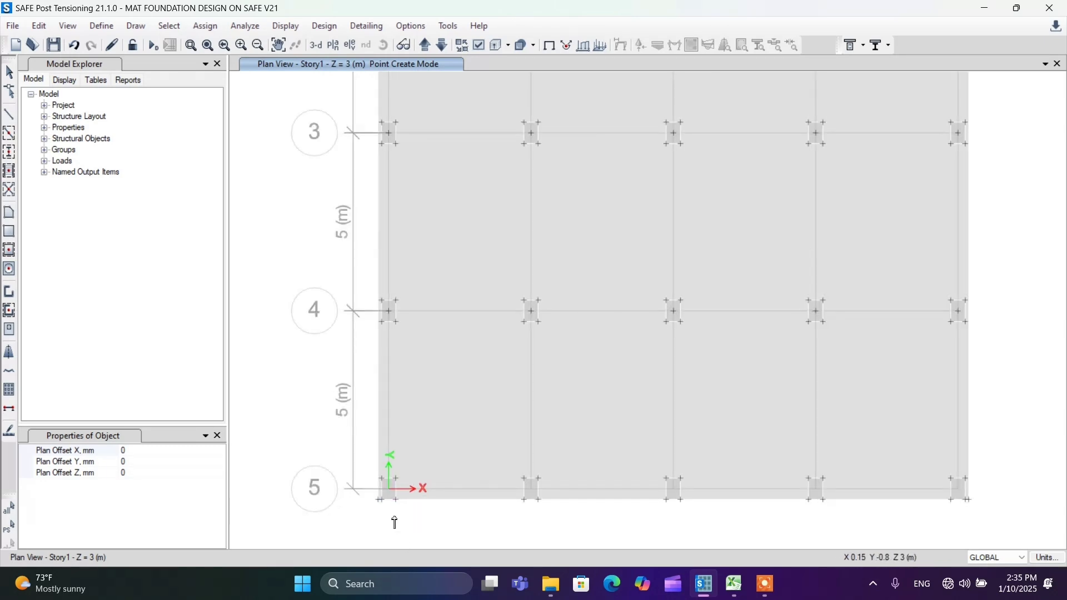
click(388, 490)
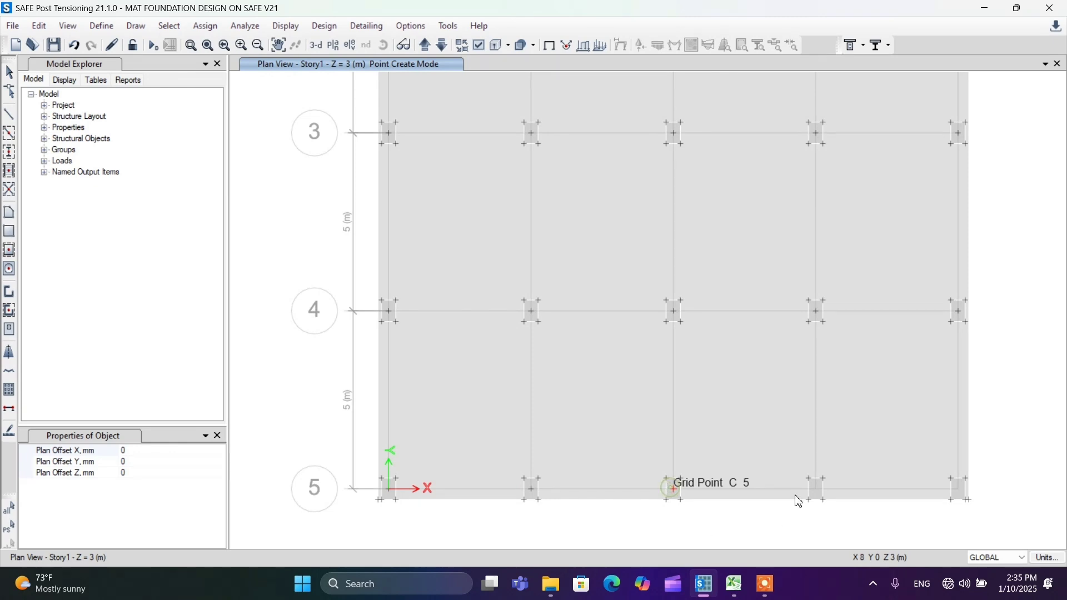
click(816, 490)
click(959, 494)
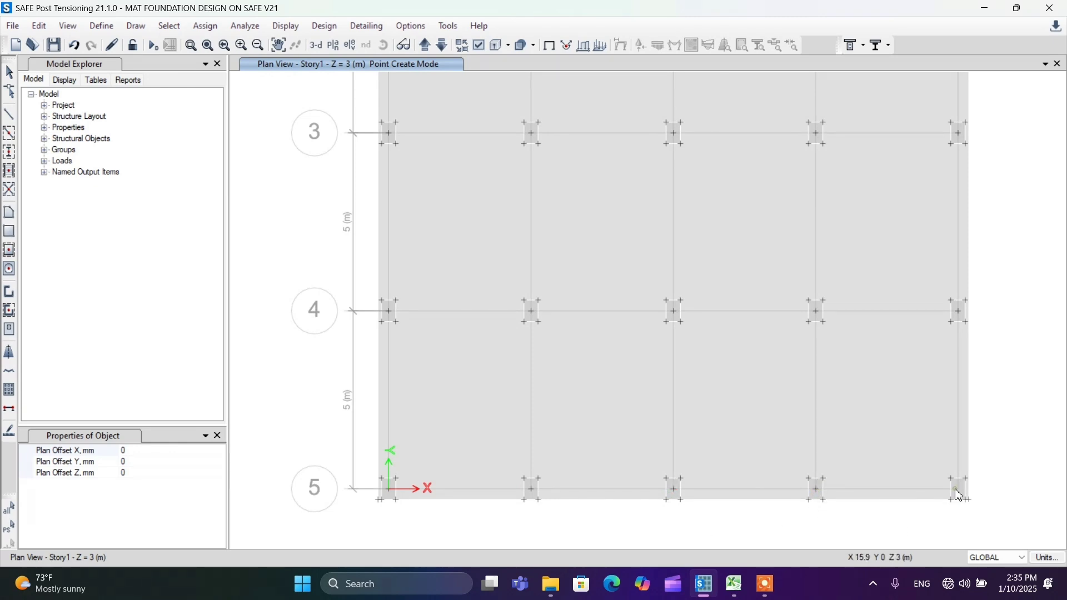
scroll(961, 500, up, 4)
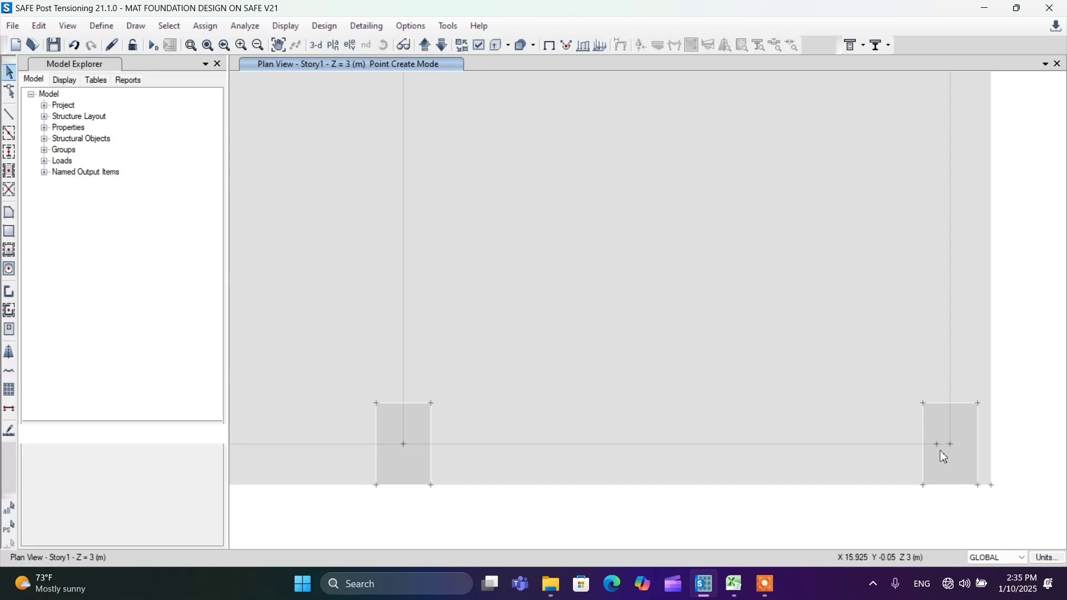
Step: Leave joint drawing, delete the stray joint beside grid point E5, and check the joints across the plan
key(Escape)
click(938, 445)
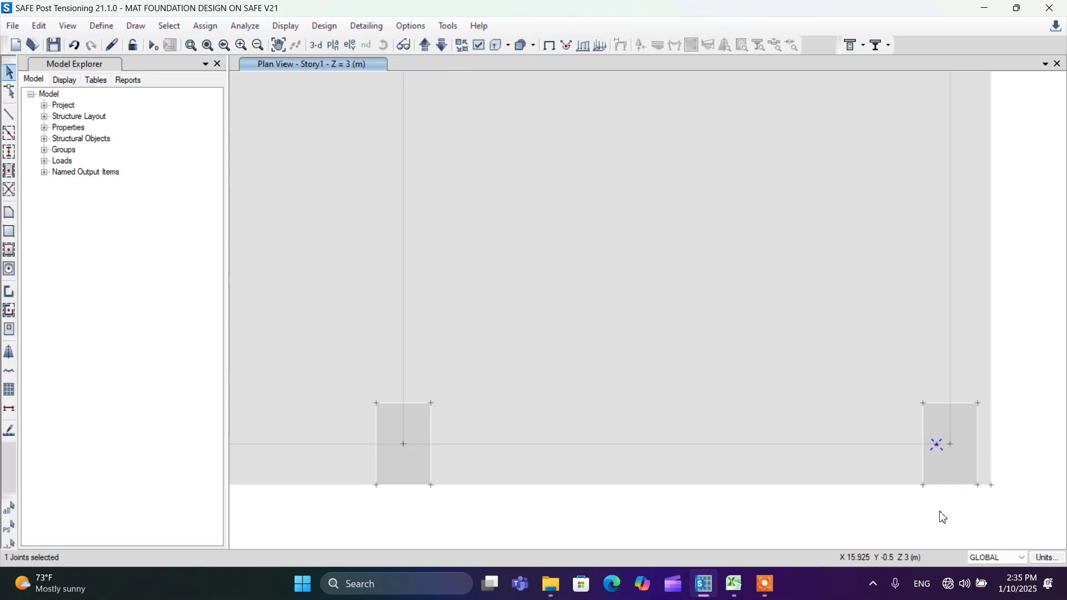
scroll(733, 434, down, 5)
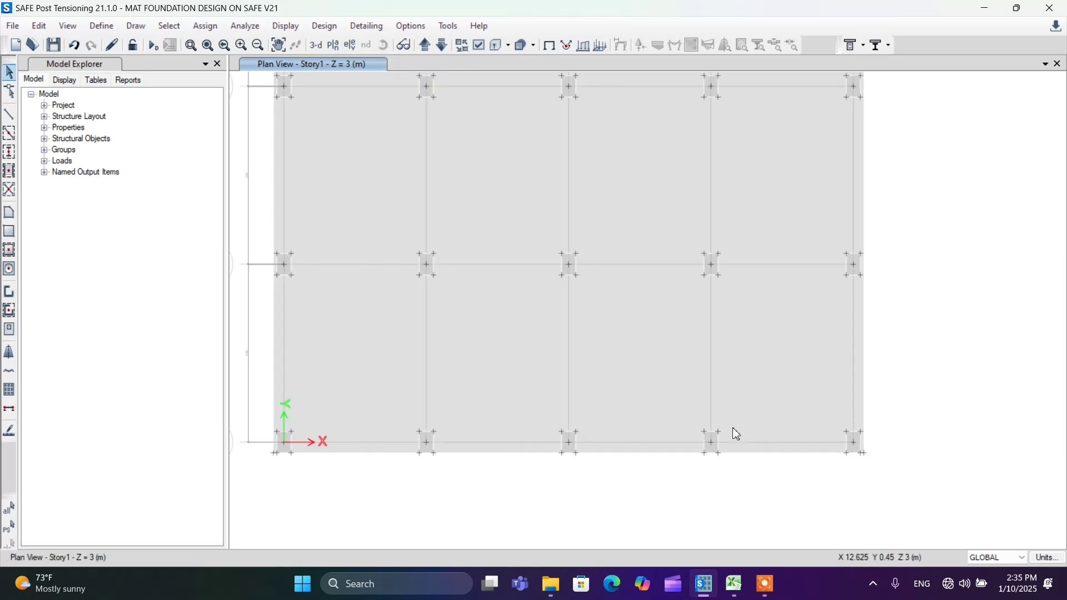
scroll(716, 445, down, 3)
scroll(765, 348, up, 5)
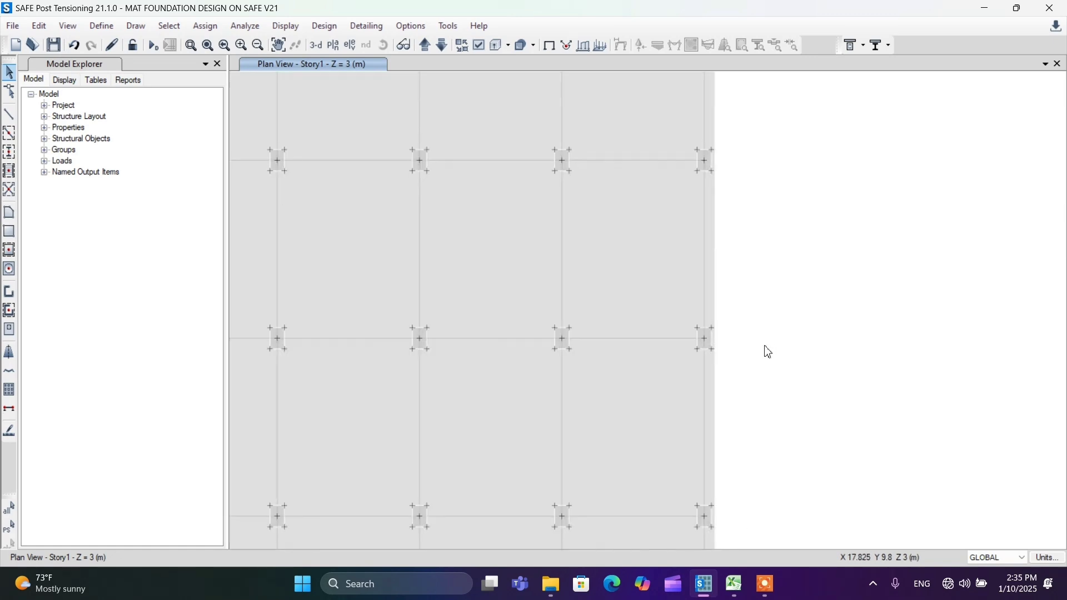
scroll(764, 350, down, 3)
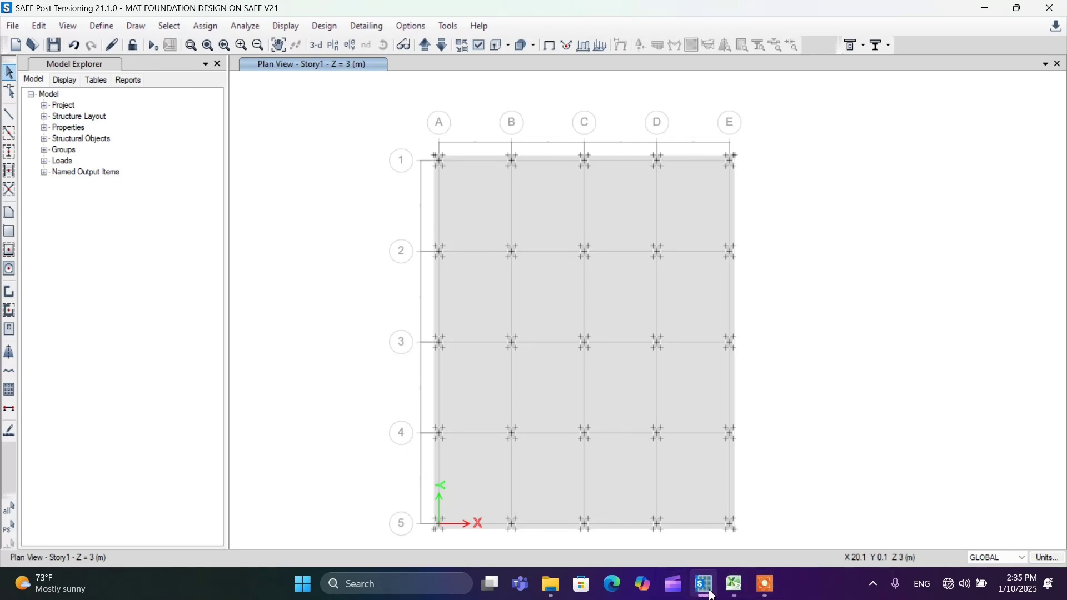
Step: Consult the corner column loads in the Excel workbook, then select the corner joints A1, E1, E5 and A5 in SAFE
click(732, 586)
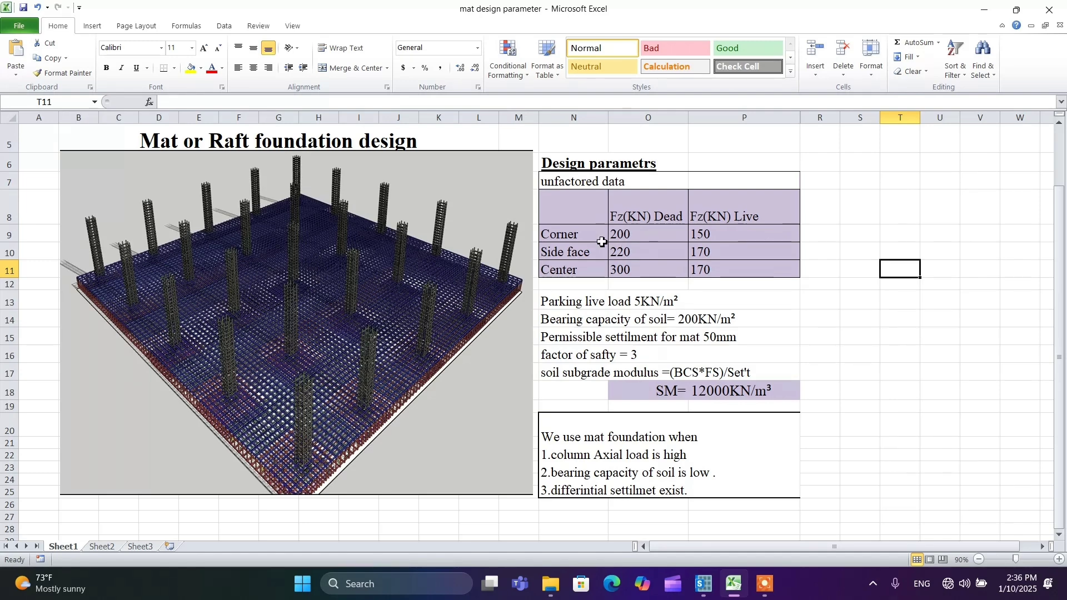
click(703, 584)
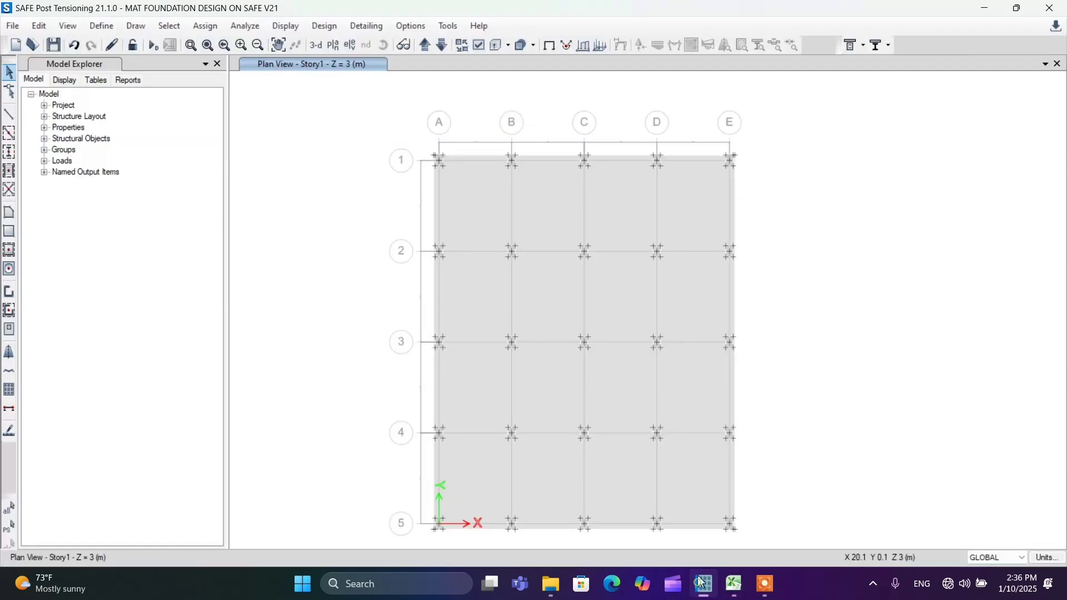
click(438, 162)
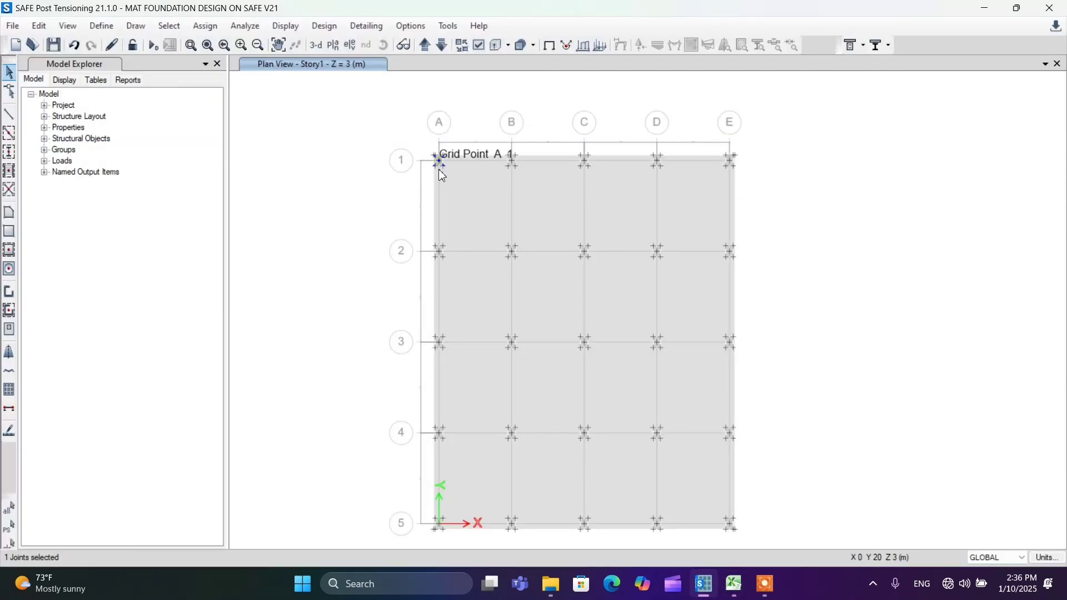
click(732, 165)
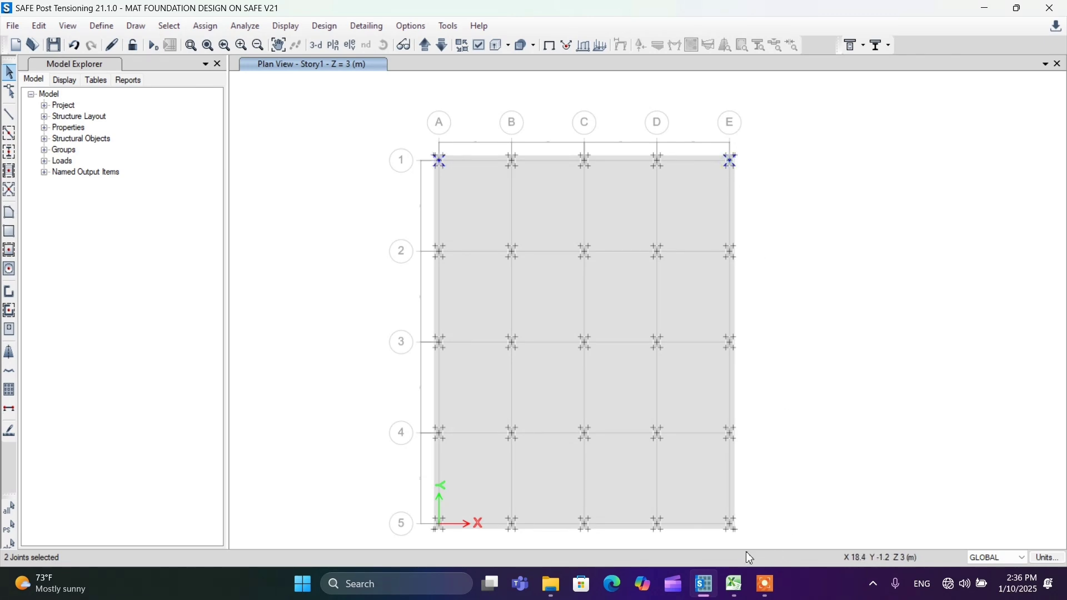
click(731, 524)
scroll(439, 539, up, 3)
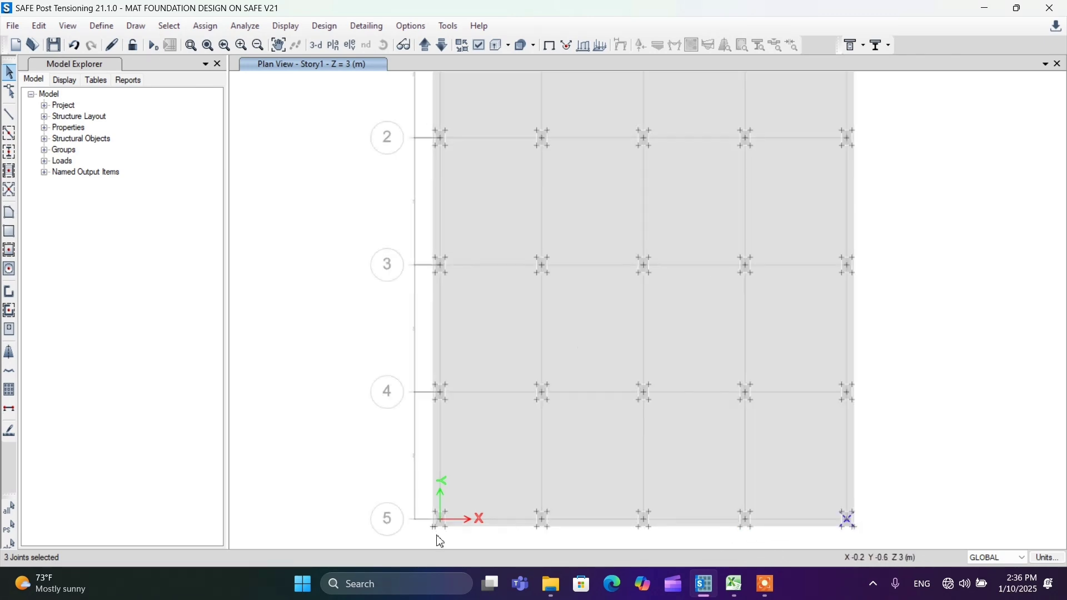
click(439, 538)
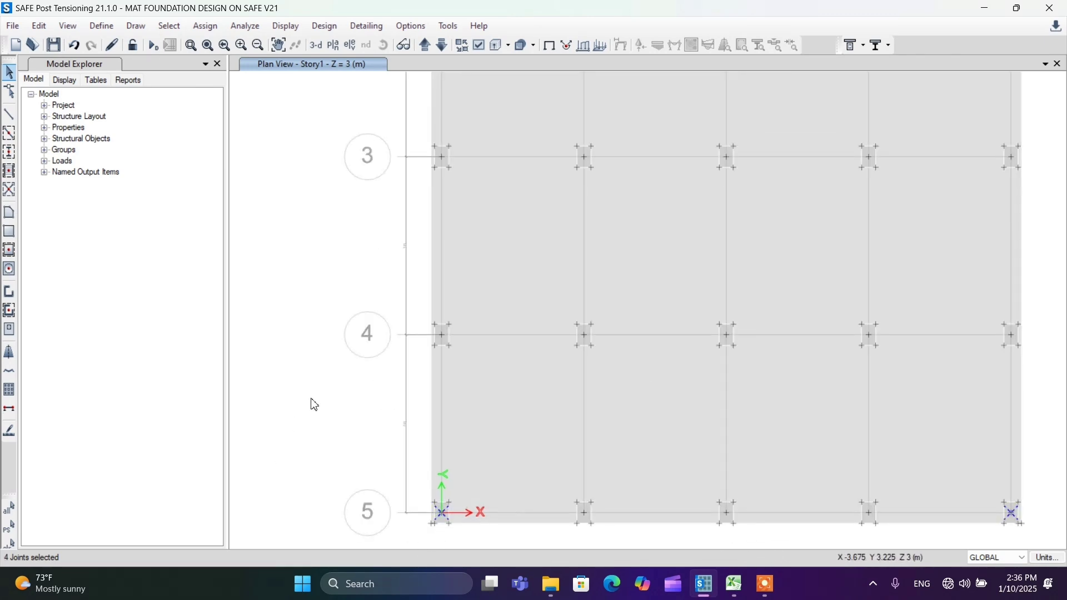
Step: Assign a 200 kN global Z force in the Dead pattern to the four corner joints, replacing existing loads and checking the value in Excel
click(204, 28)
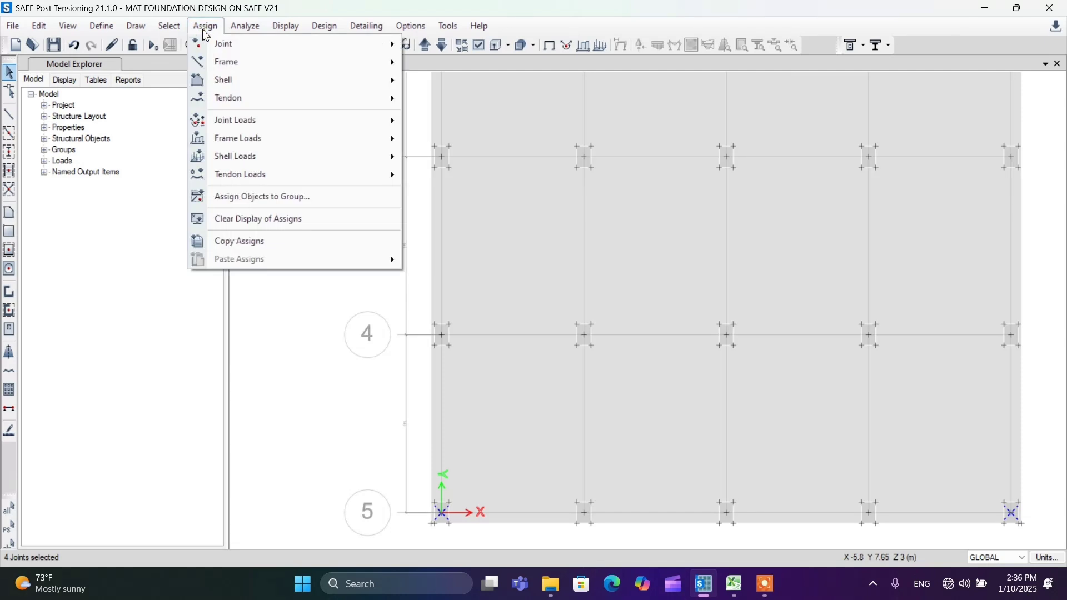
mouse_move(231, 128)
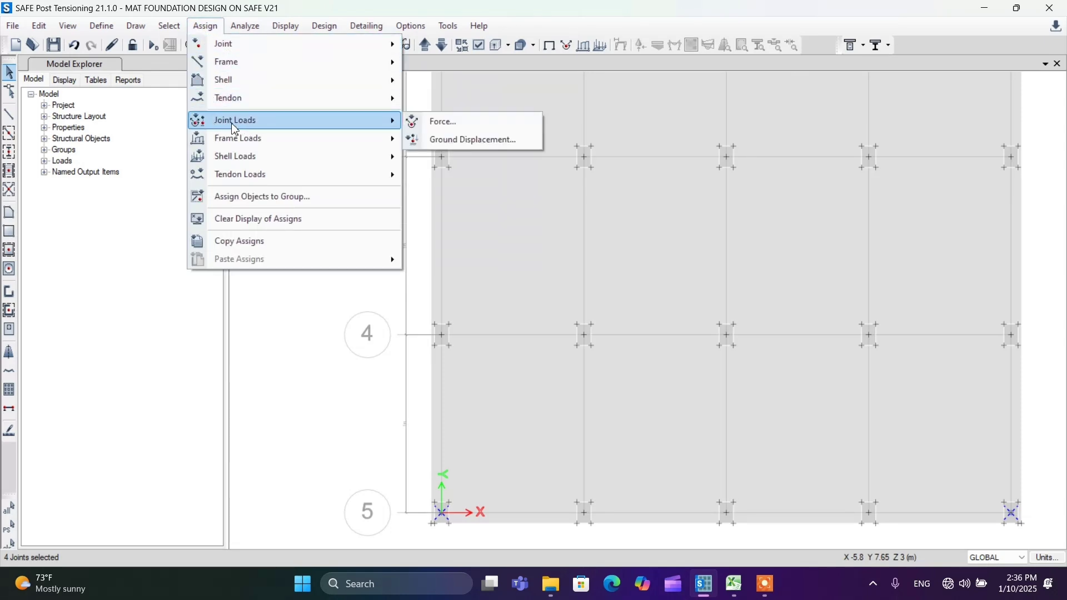
click(458, 125)
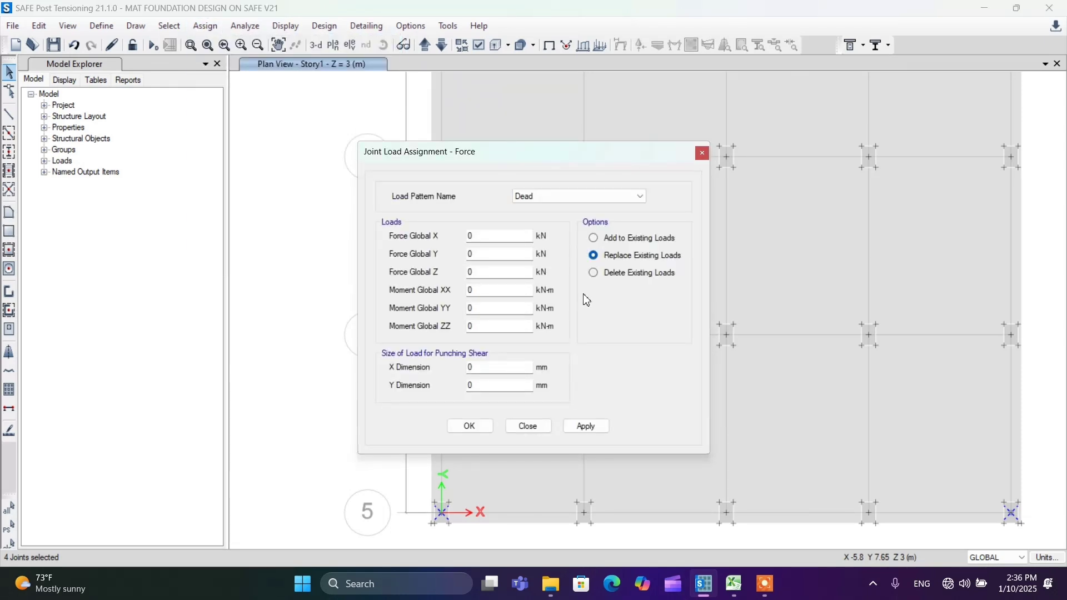
click(560, 197)
click(558, 209)
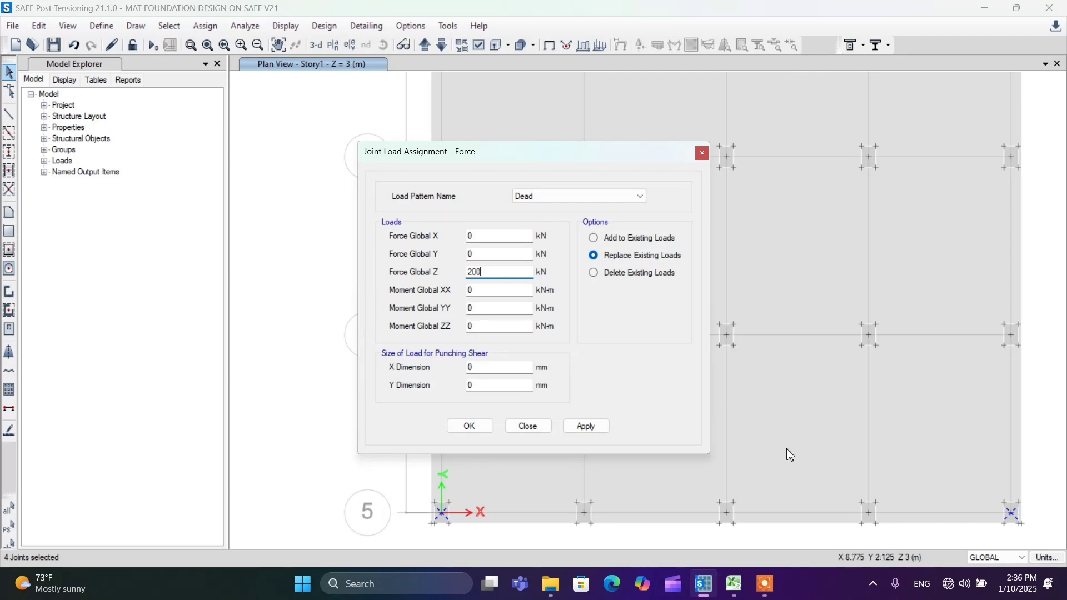
click(734, 584)
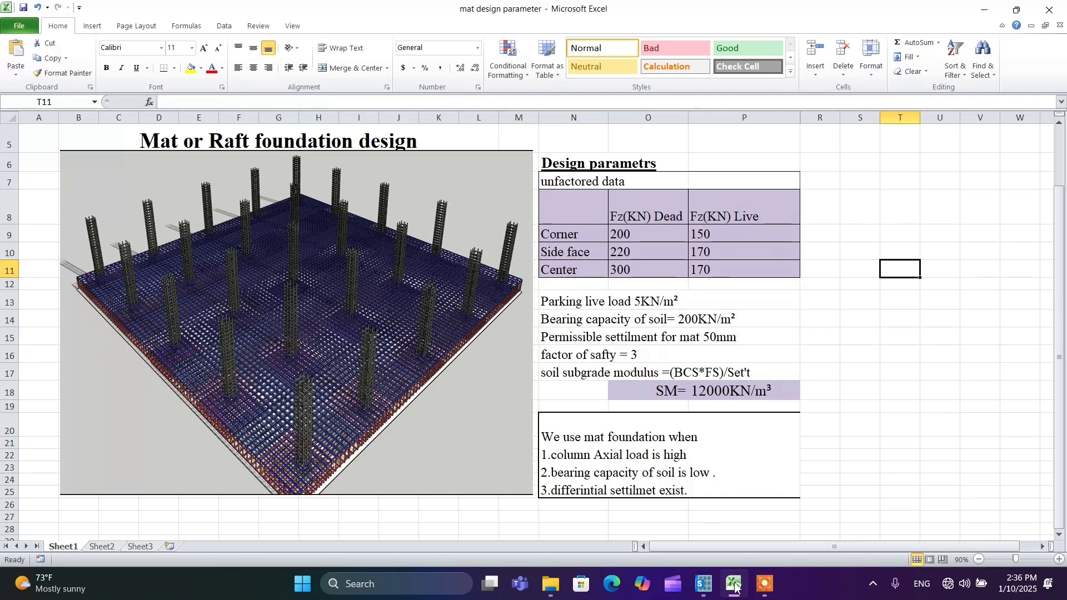
click(704, 584)
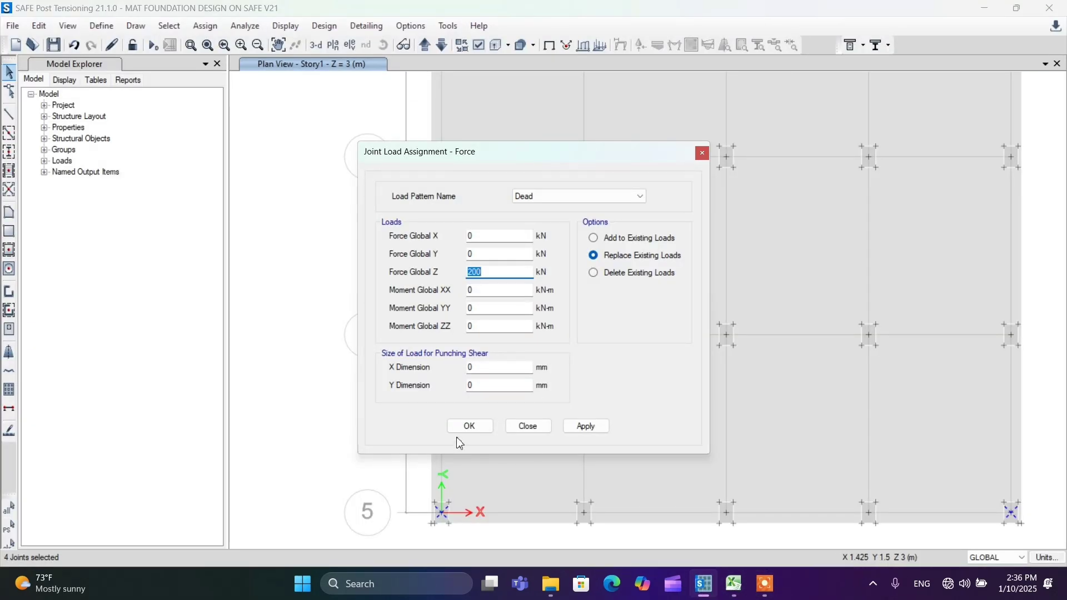
click(469, 426)
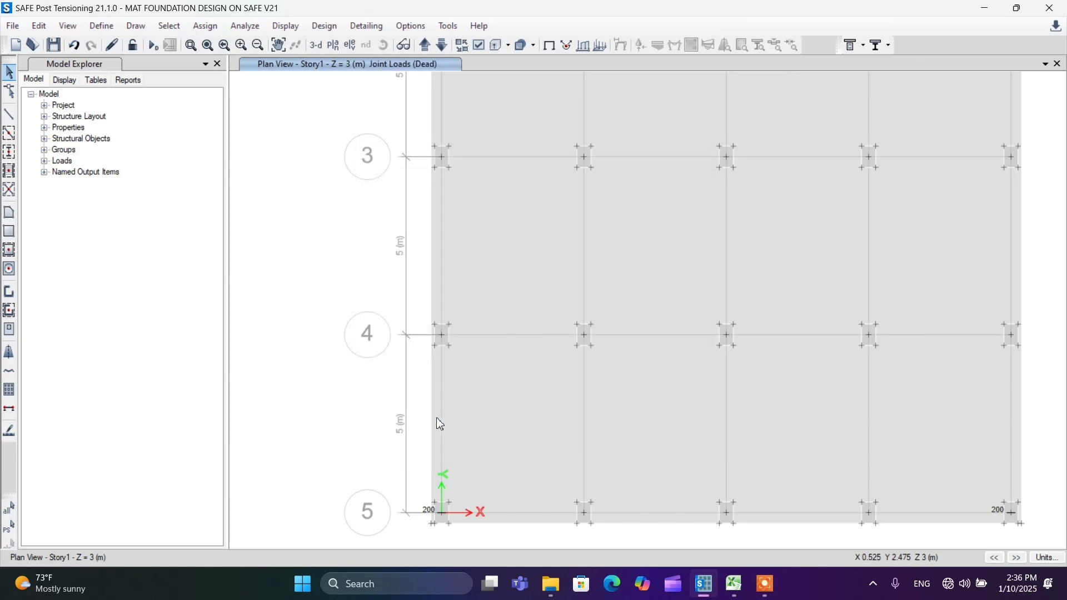
Step: Reselect the four corner joints A1, E1, A5 and E5 on the plan
scroll(440, 425, down, 3)
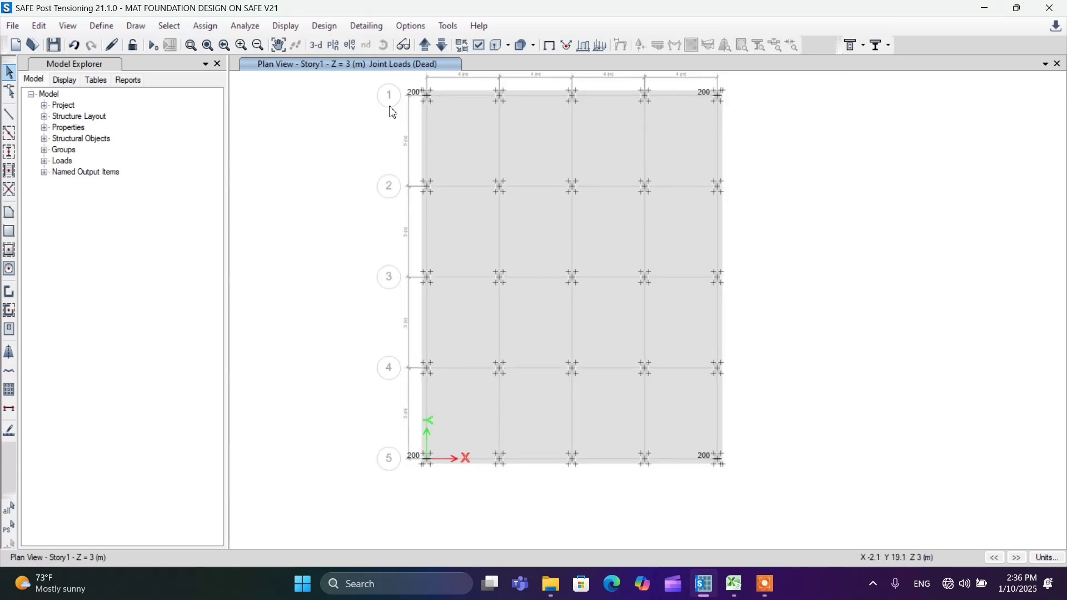
scroll(436, 97, up, 3)
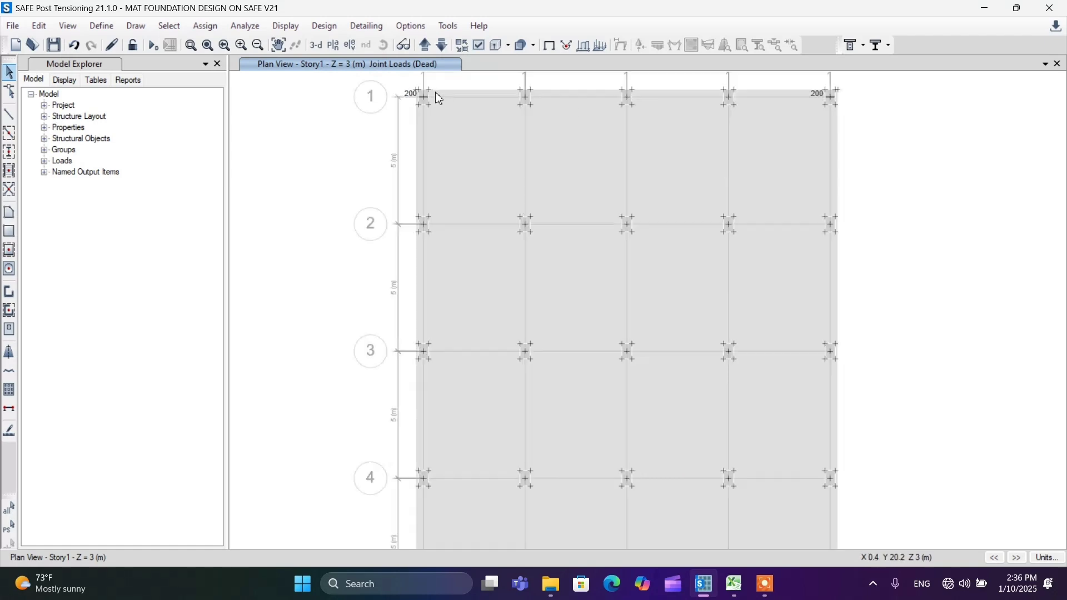
click(422, 106)
scroll(436, 148, down, 3)
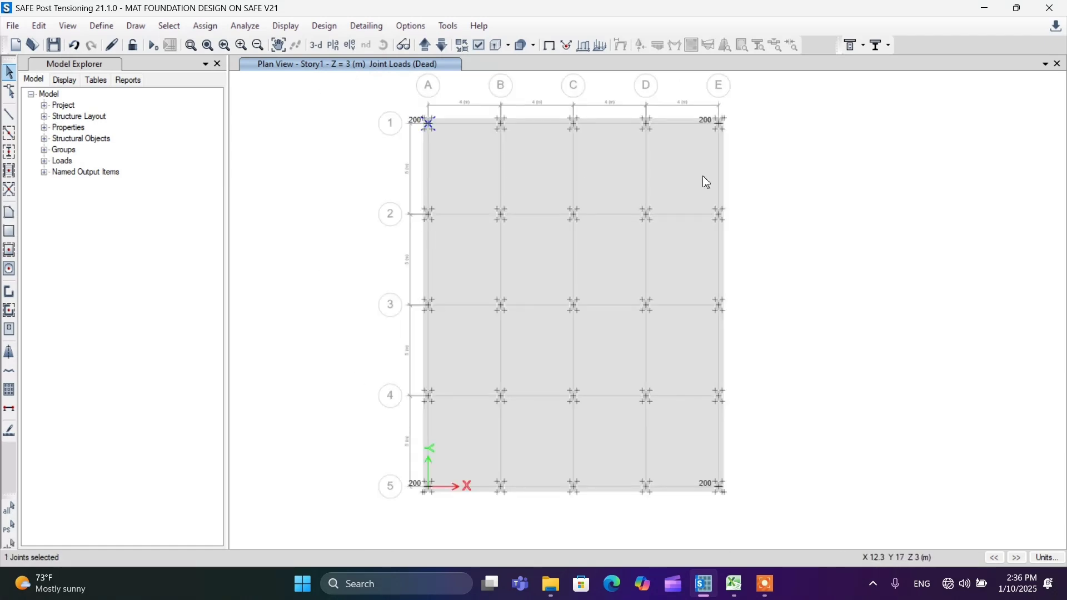
click(720, 126)
Step: Assign a 150 kN global Z force in the Live pattern to the corner joints, replacing existing loads and checking the value in Excel
click(206, 26)
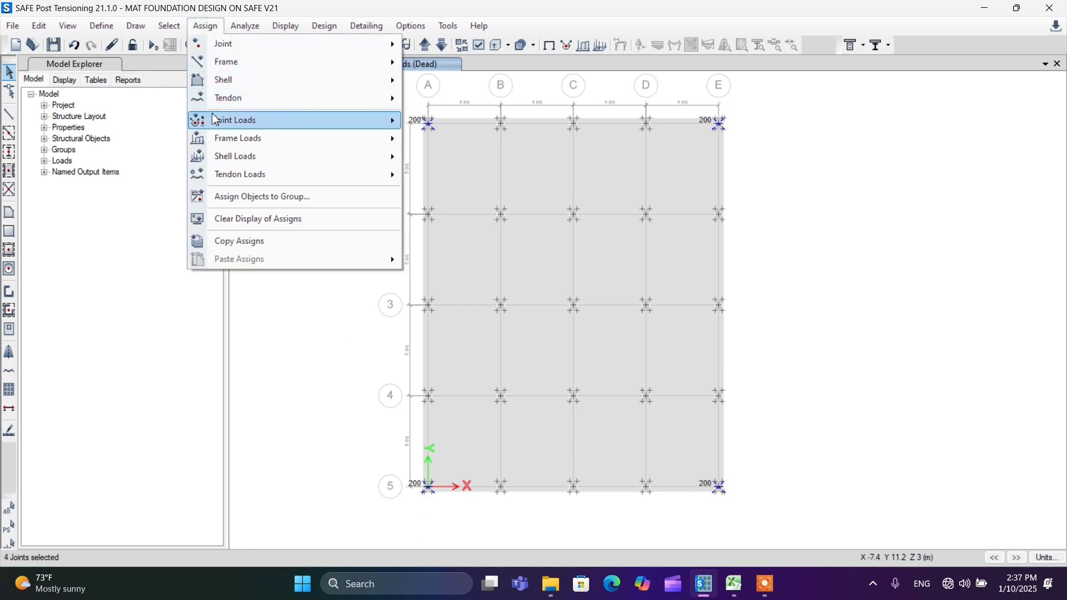
mouse_move(233, 127)
click(445, 121)
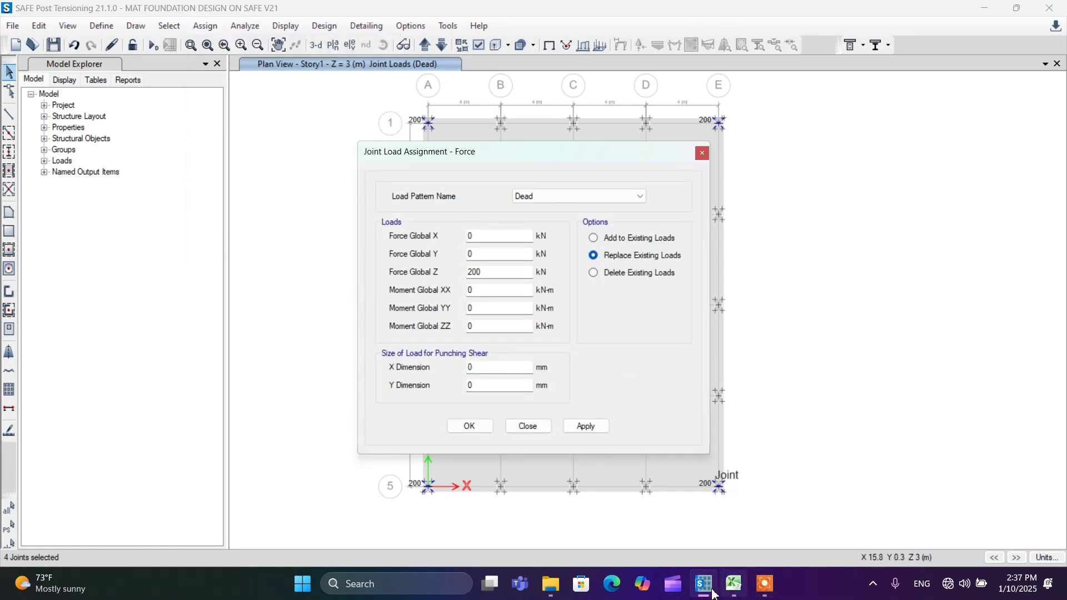
click(556, 197)
click(546, 218)
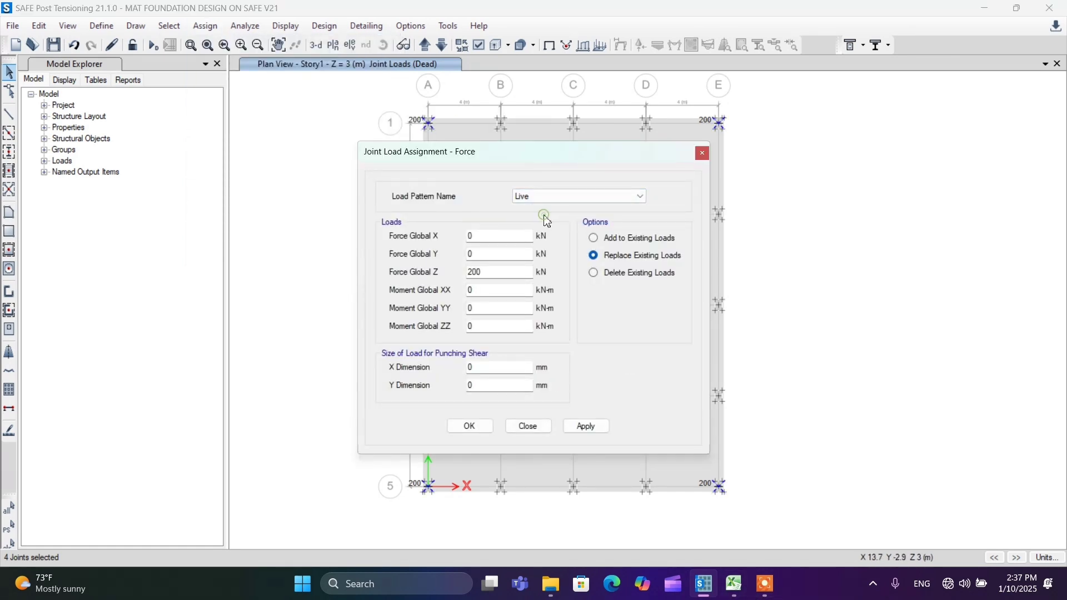
click(739, 582)
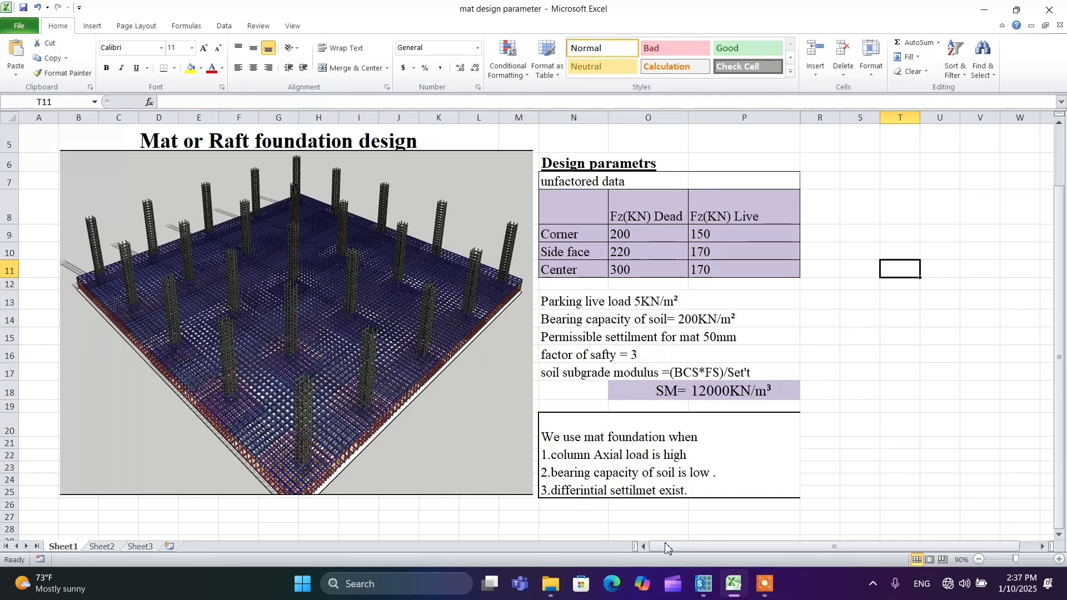
click(704, 585)
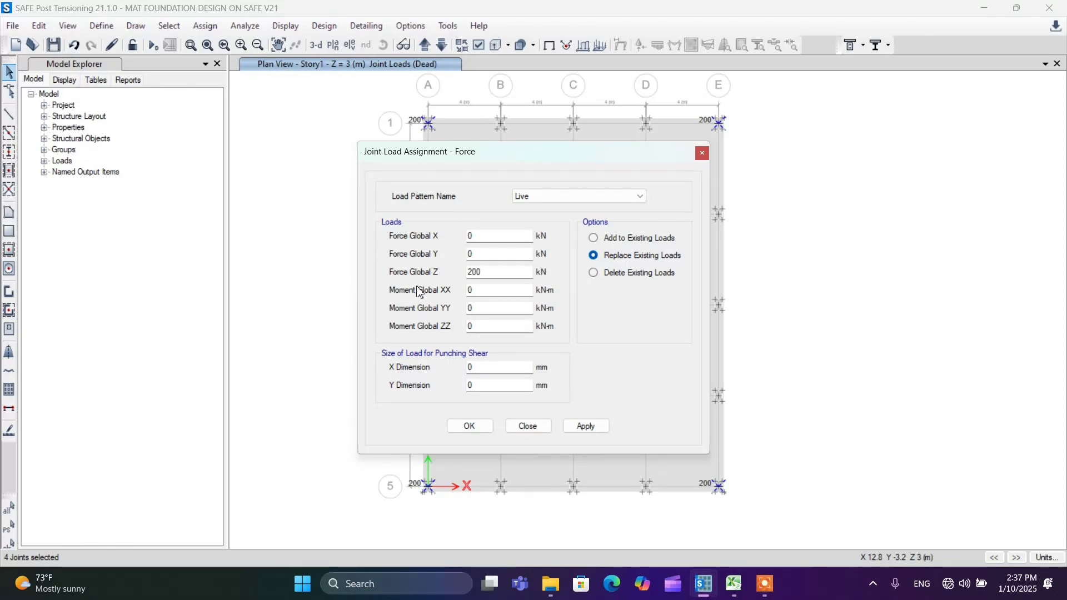
drag(482, 273, 463, 277)
text(150)
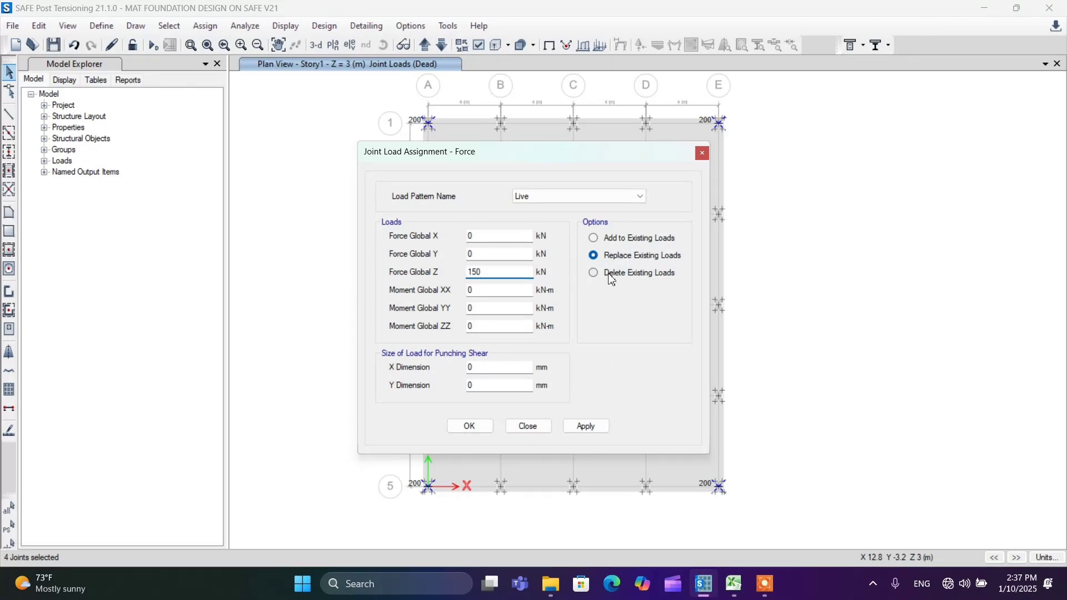
click(468, 426)
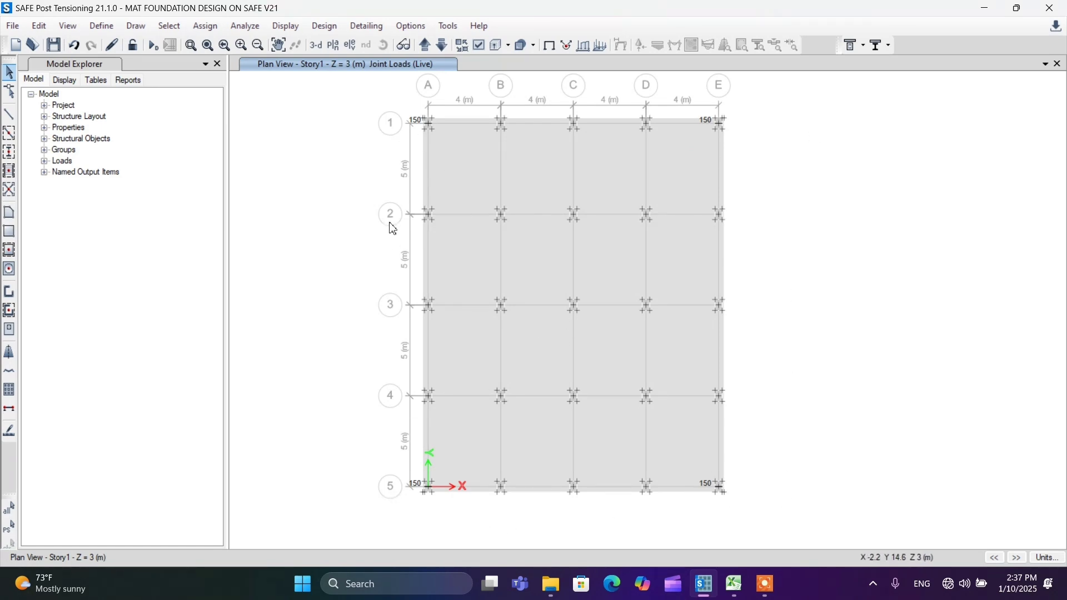
Step: Consult the side face loads in the Excel workbook, then select side joints A2, A3, A4, B5, C5 and D5 in SAFE
click(734, 584)
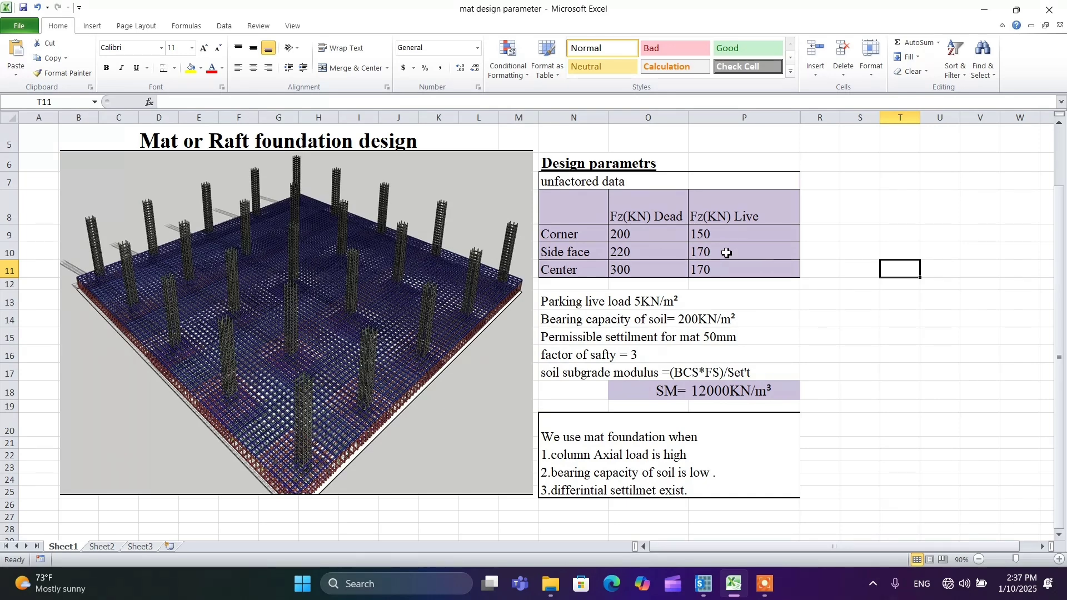
click(702, 592)
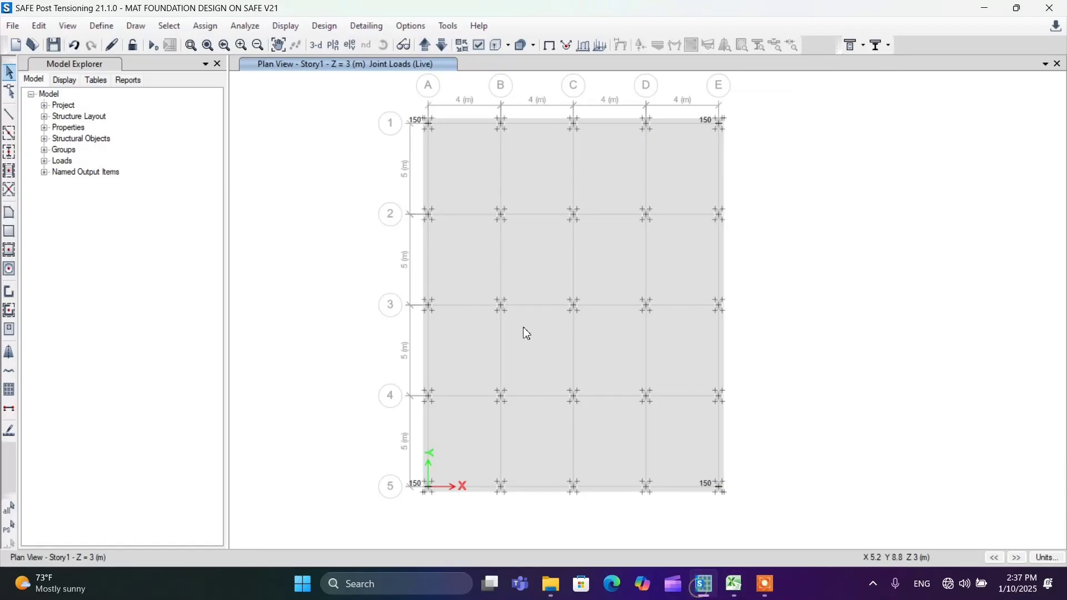
click(429, 216)
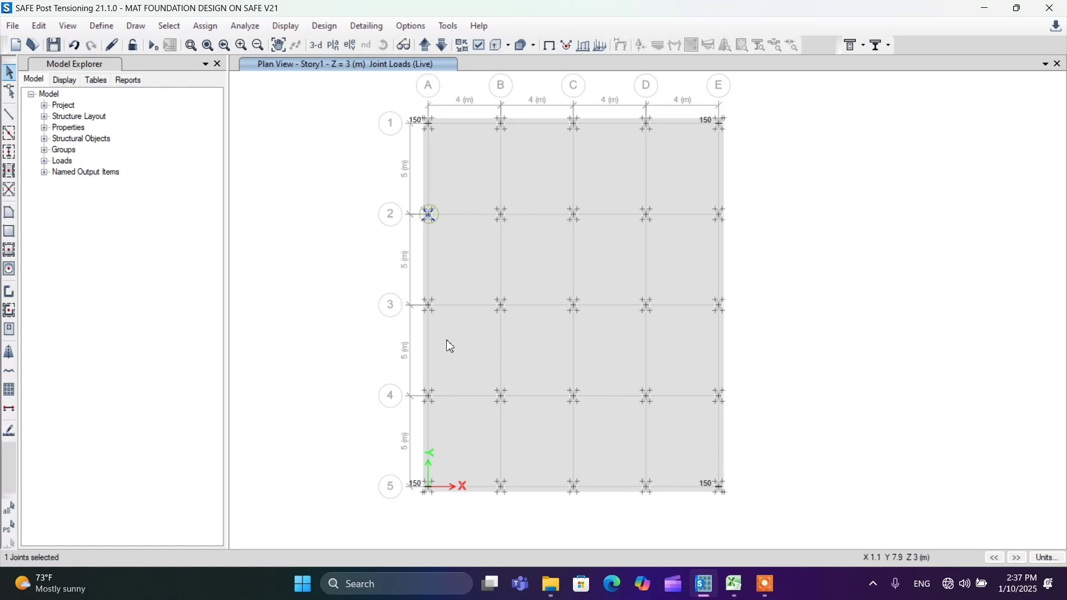
click(429, 305)
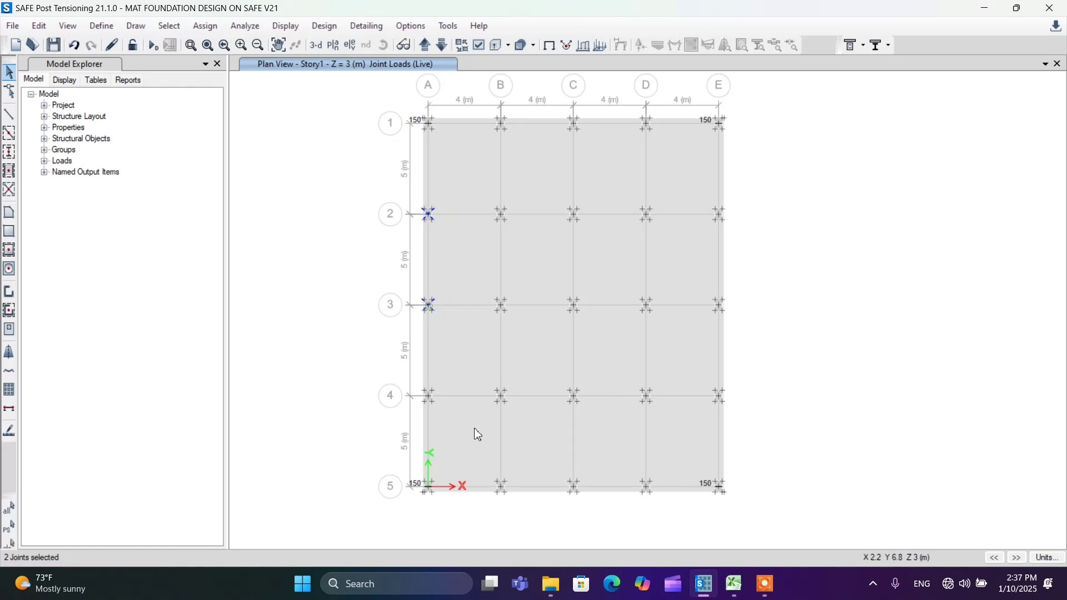
click(429, 396)
click(502, 488)
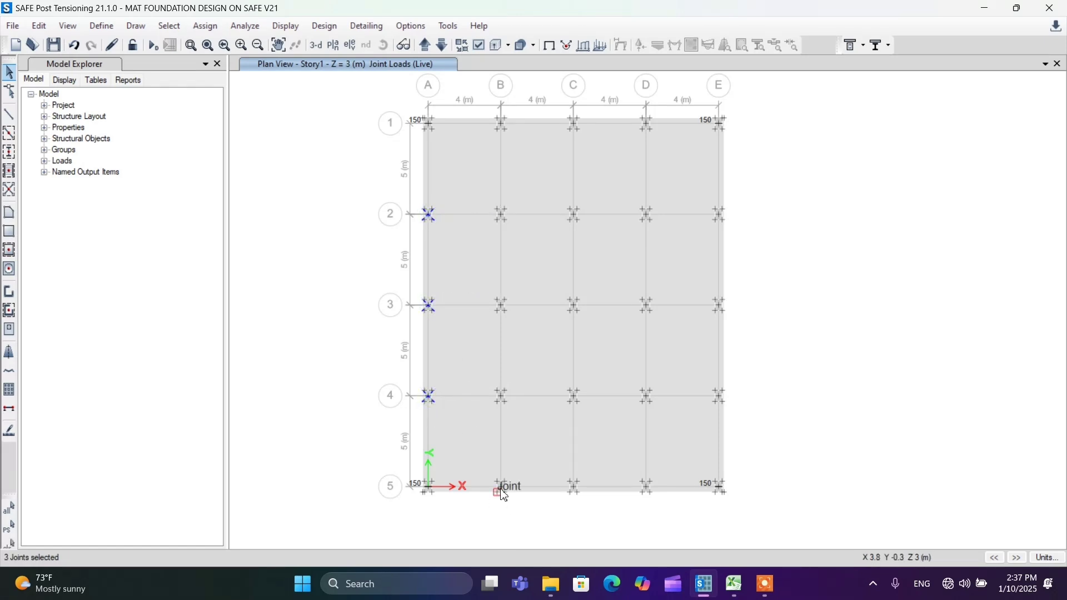
click(577, 490)
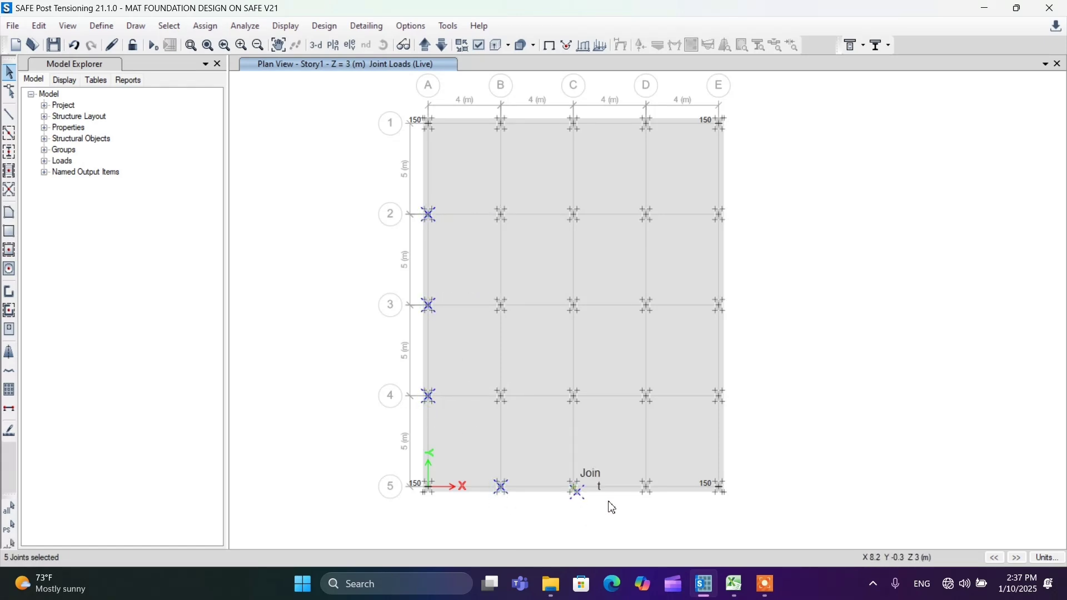
click(576, 489)
scroll(576, 486, up, 2)
click(574, 475)
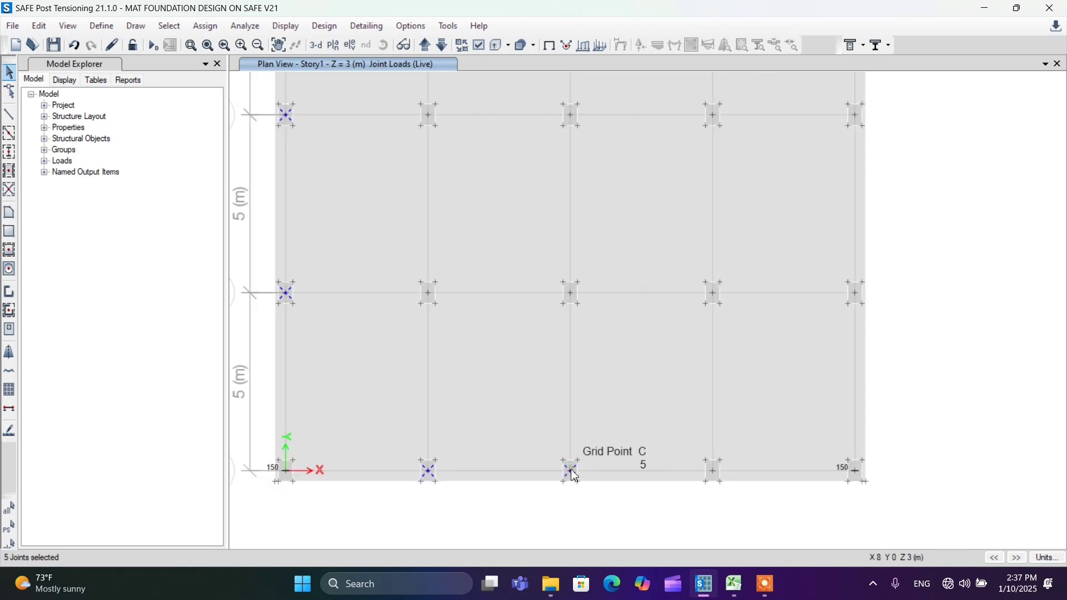
click(716, 476)
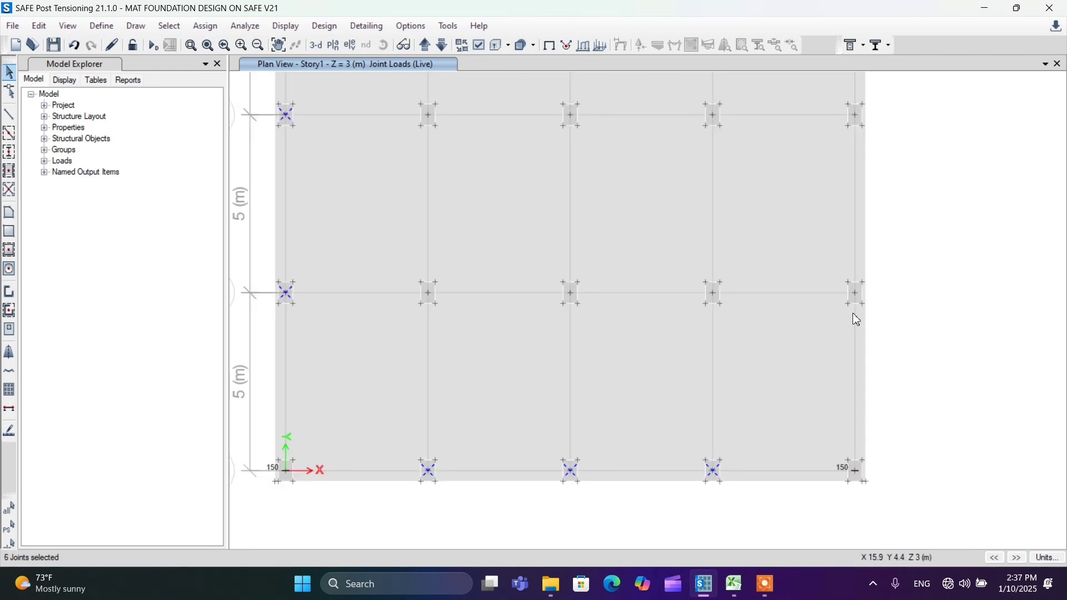
Step: Add the side joints E4, E3, E2, D1, C1 and B1 to the selection
click(856, 293)
click(857, 115)
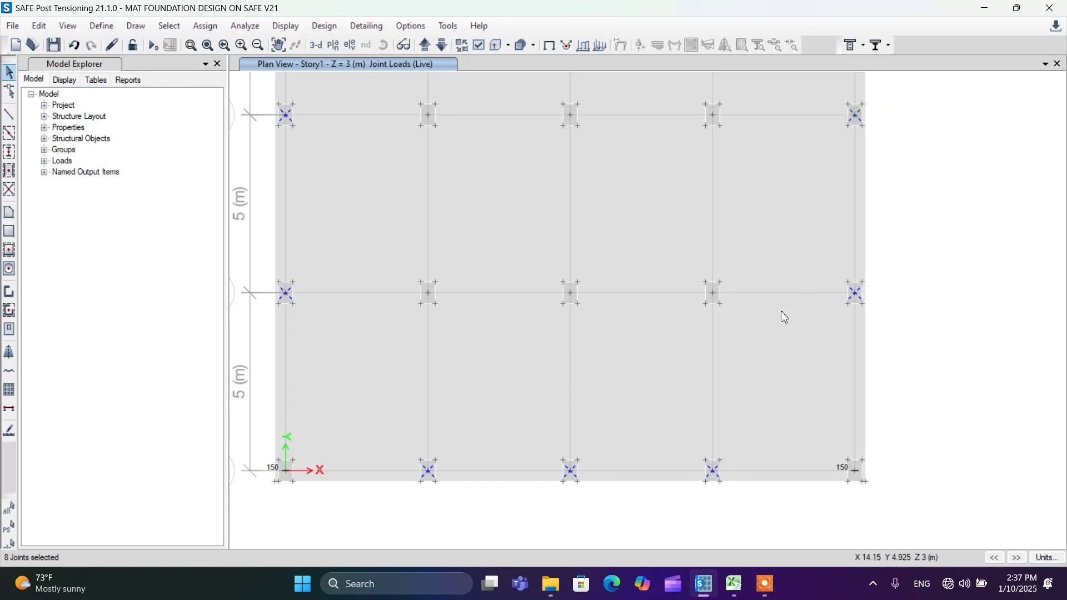
scroll(781, 322, down, 3)
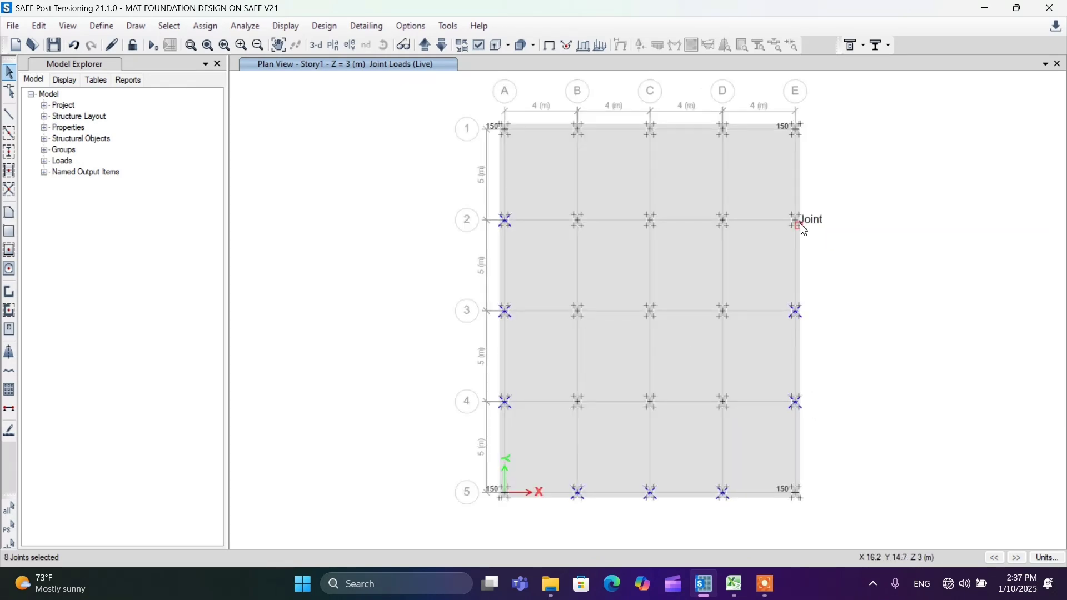
scroll(800, 224, up, 3)
click(789, 240)
scroll(791, 302, down, 3)
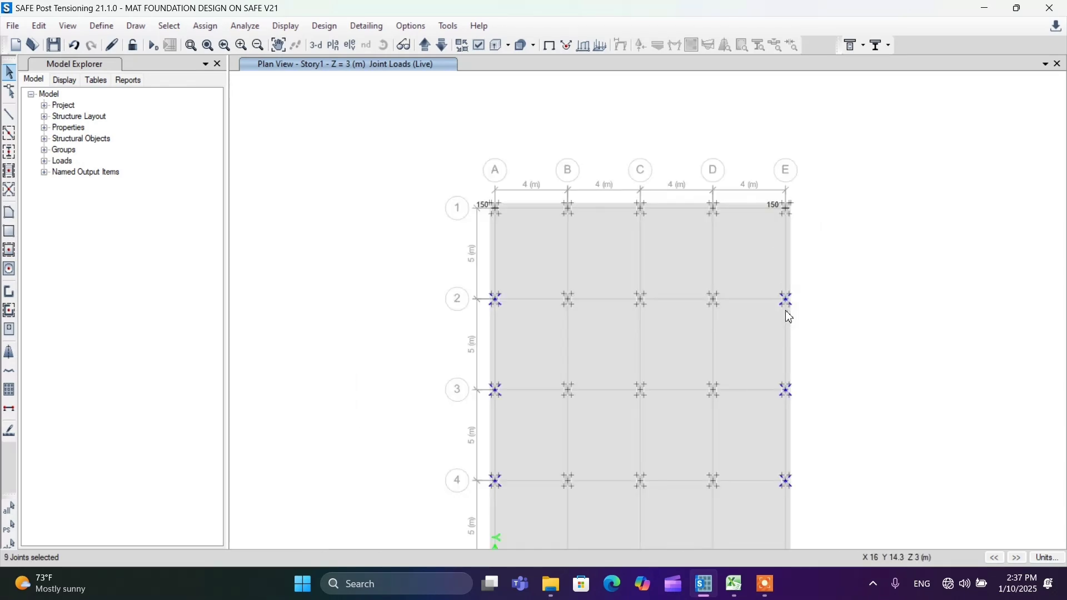
scroll(793, 245, up, 4)
click(802, 256)
scroll(801, 255, down, 4)
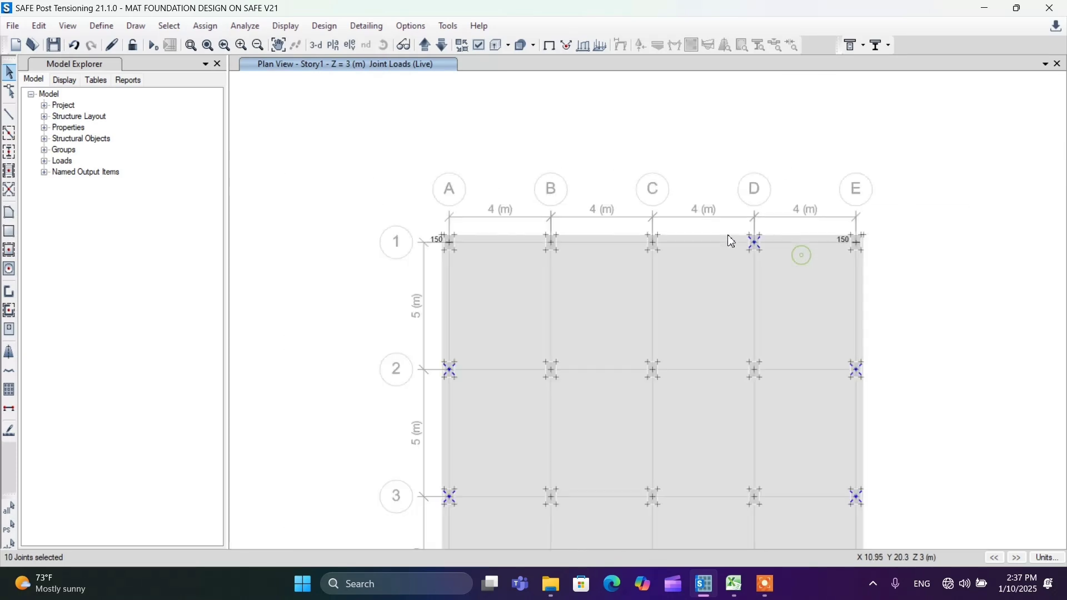
click(675, 239)
scroll(658, 255, up, 2)
scroll(609, 250, up, 2)
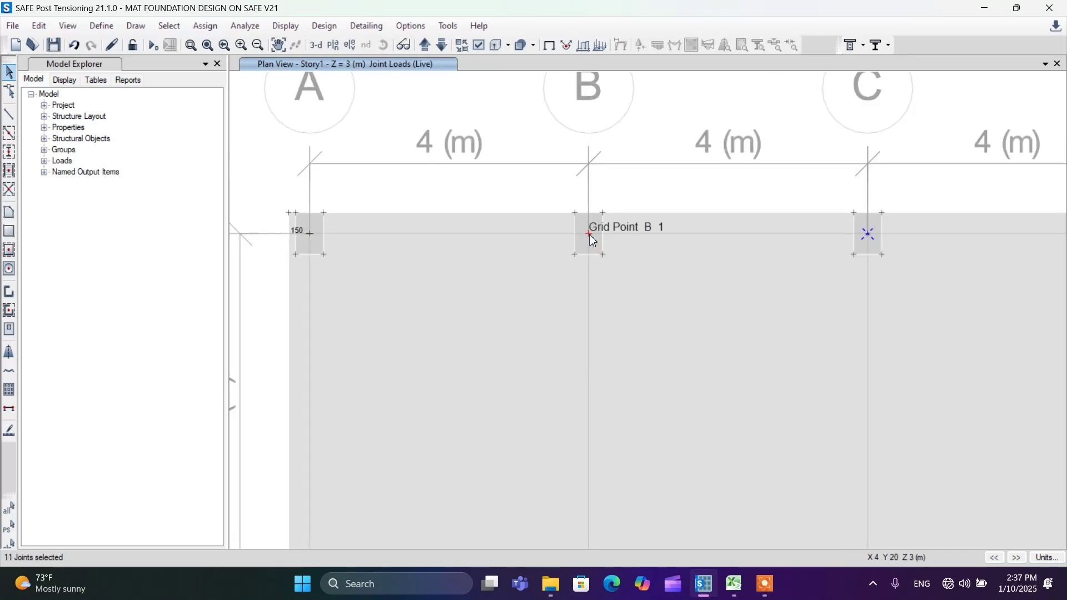
click(589, 232)
scroll(552, 209, down, 5)
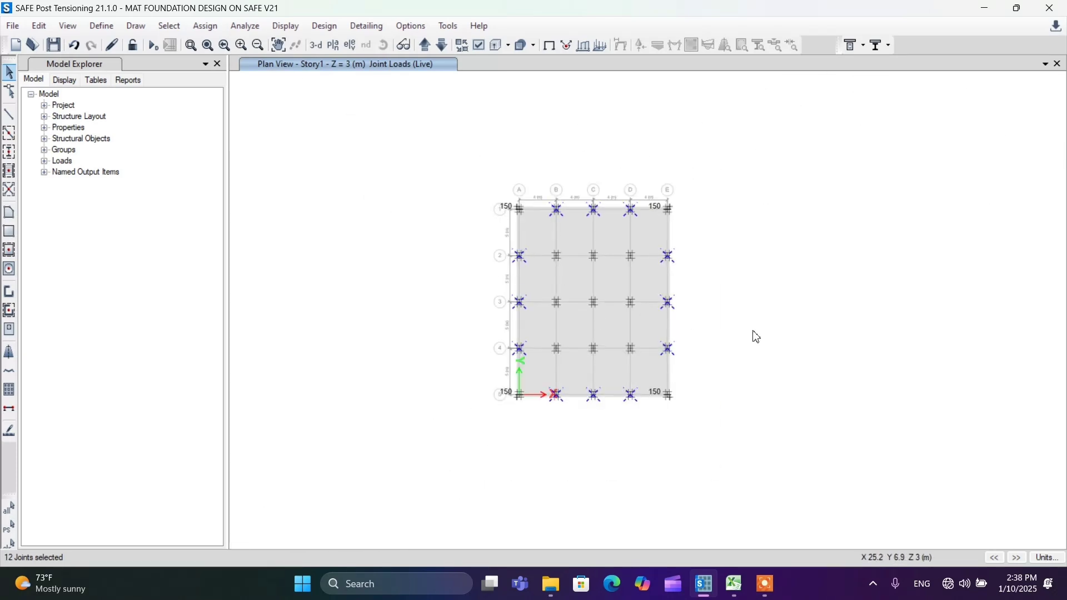
Step: Assign a 220 kN global Z force in the Dead pattern to the selected side joints, replacing existing loads
click(206, 26)
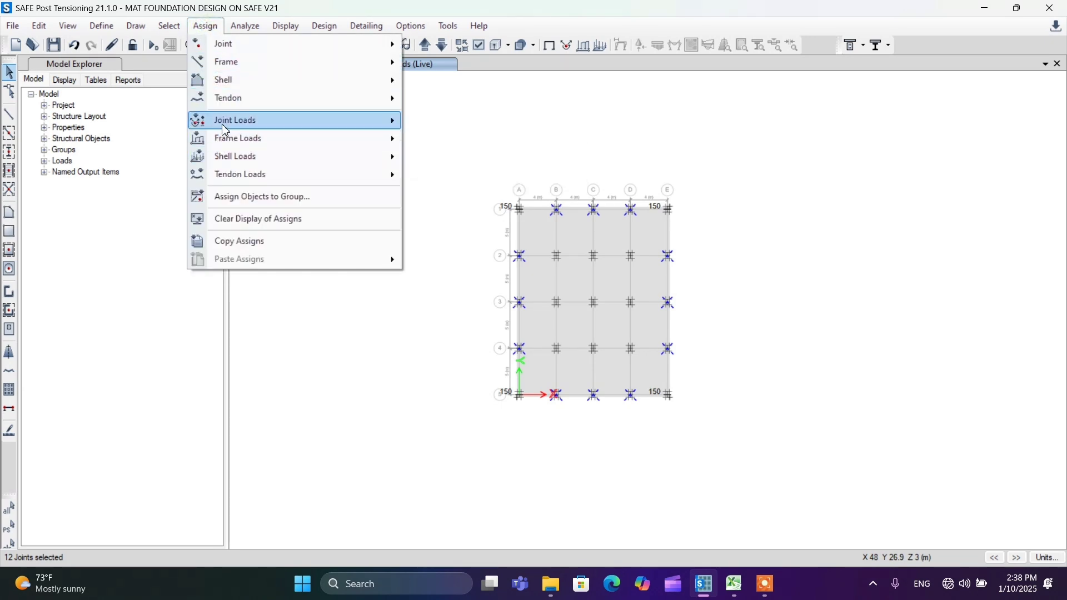
mouse_move(237, 128)
click(451, 123)
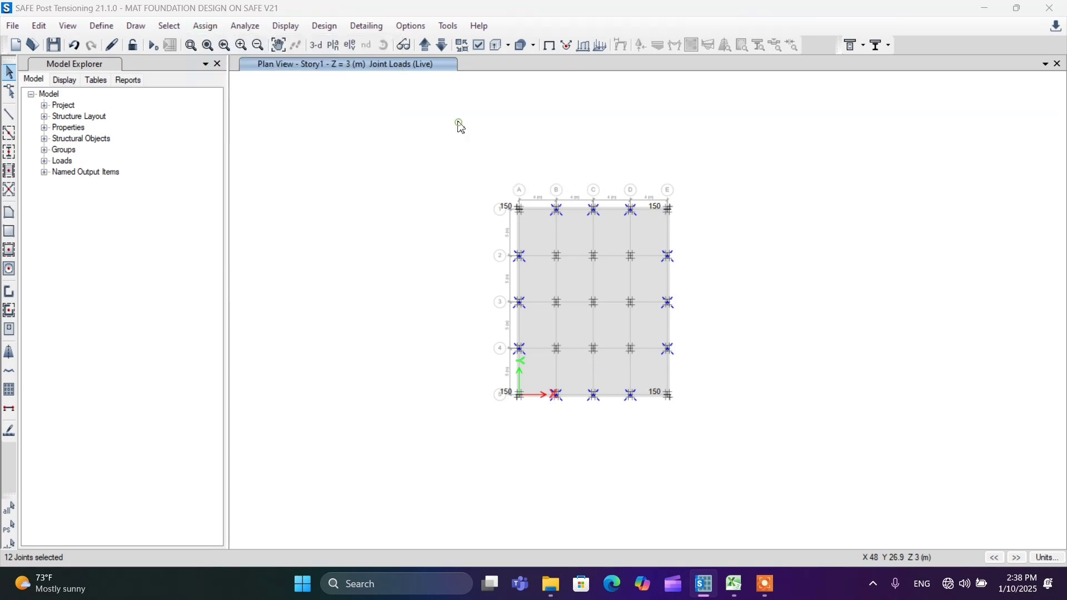
click(543, 198)
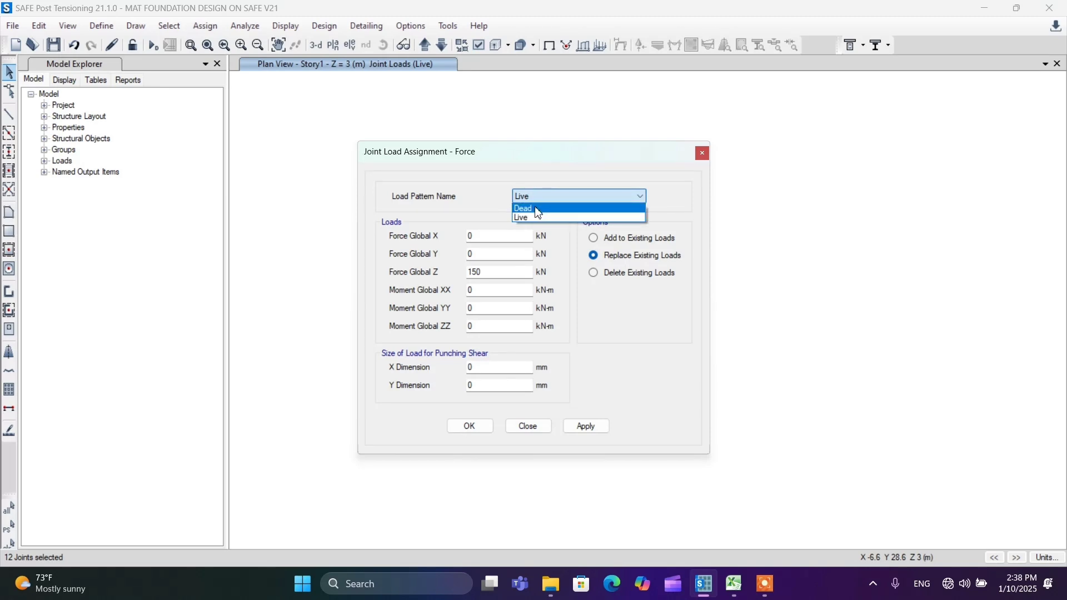
click(545, 213)
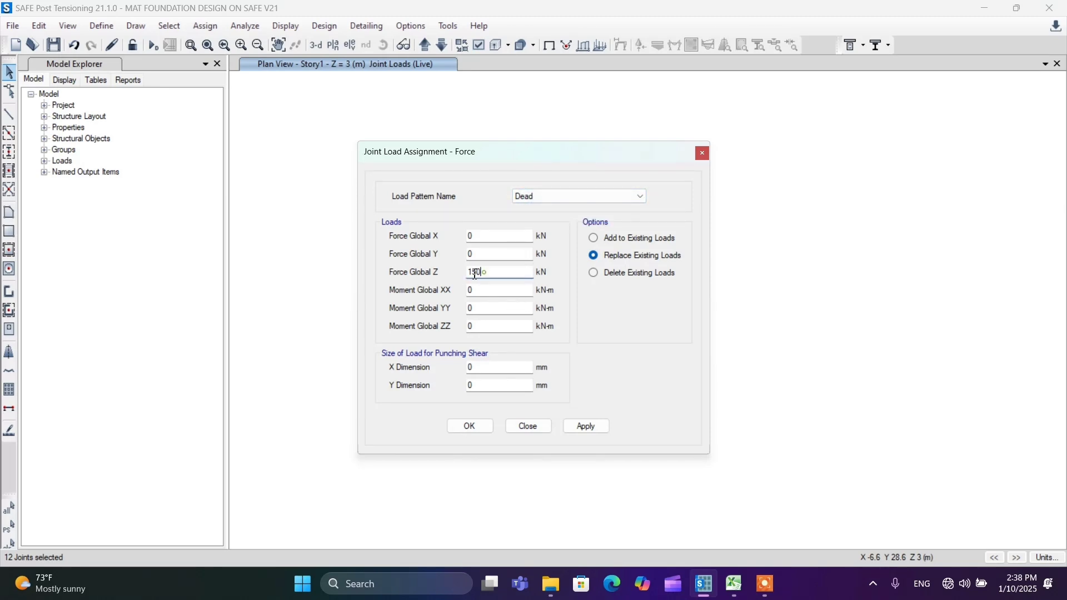
drag(481, 273, 462, 278)
click(465, 425)
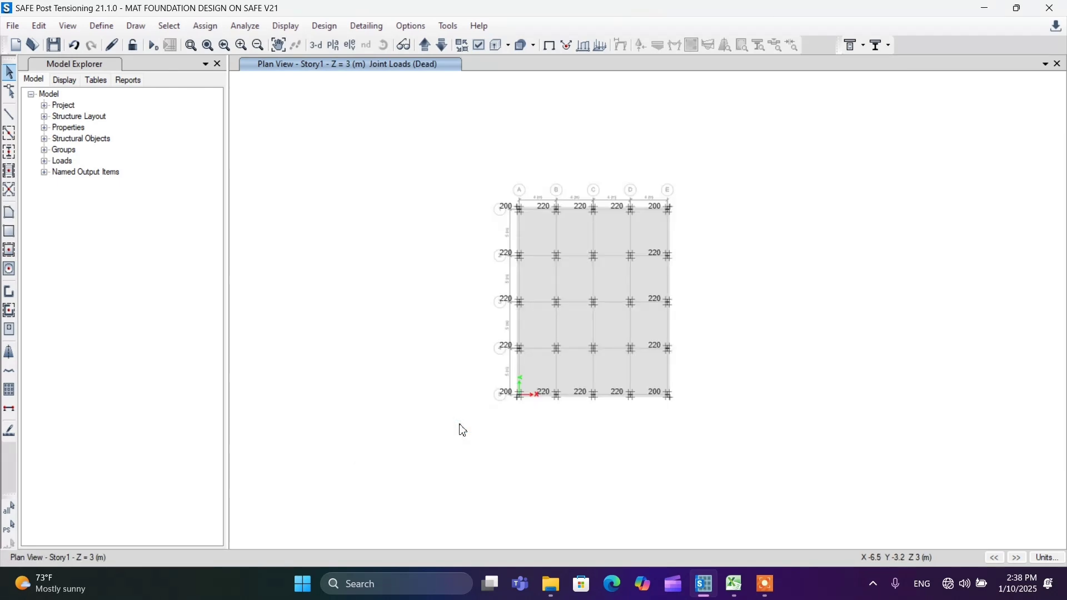
Step: Select side joints A2, A3 and A4 in the plan view, and consult the live load values in the Excel workbook
scroll(669, 260, up, 4)
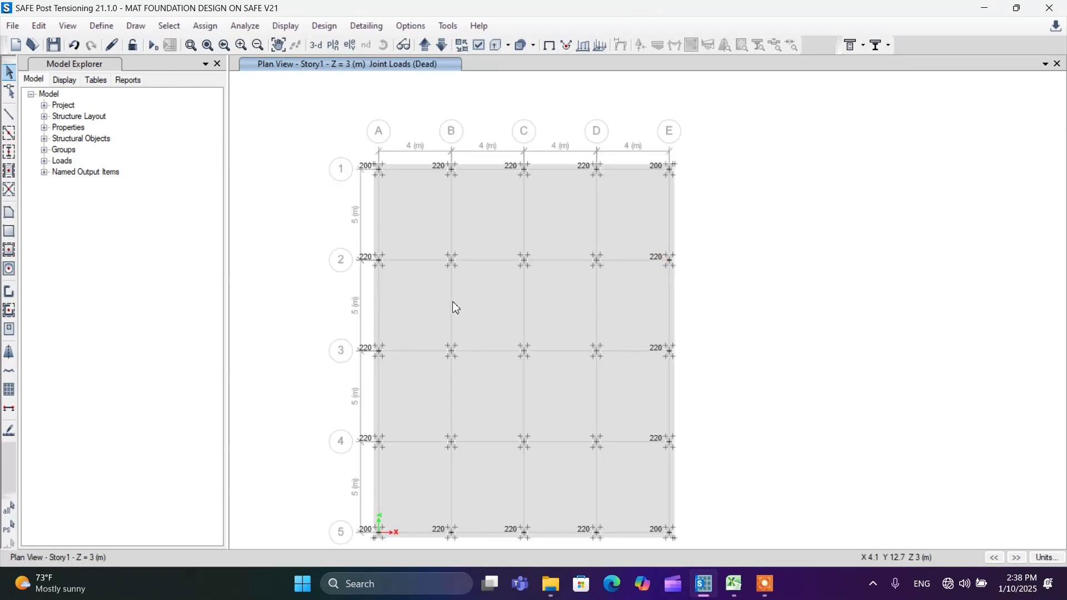
scroll(371, 265, up, 6)
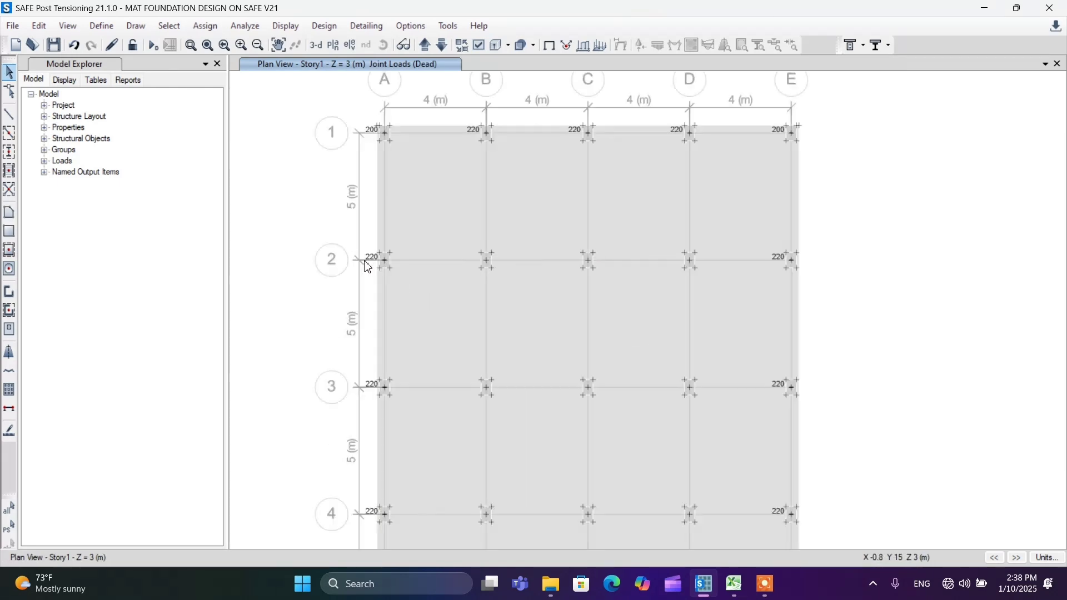
click(420, 261)
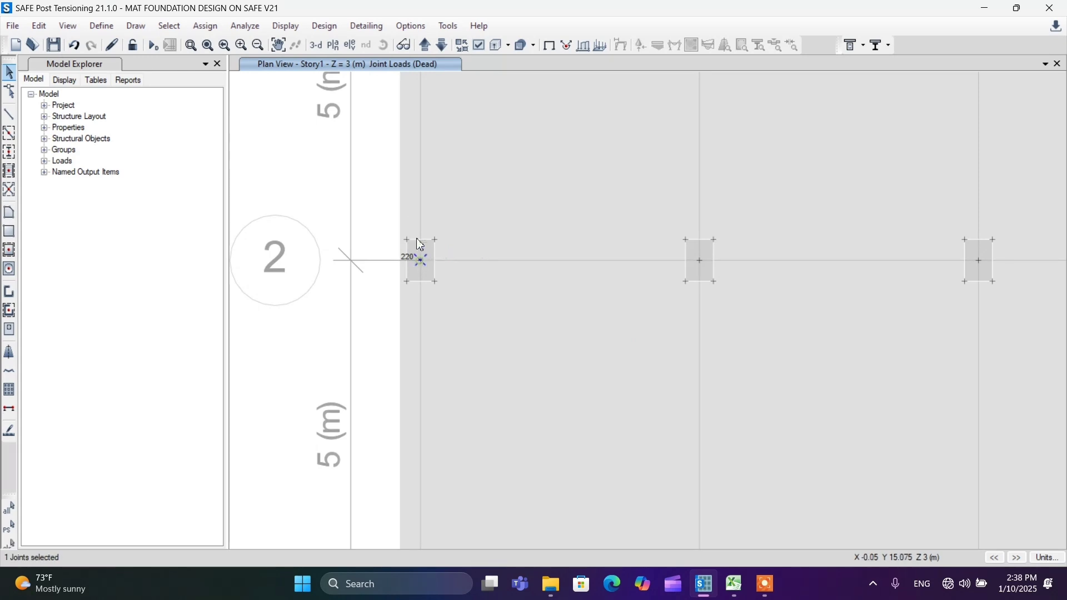
scroll(419, 260, down, 3)
click(415, 418)
scroll(422, 307, down, 7)
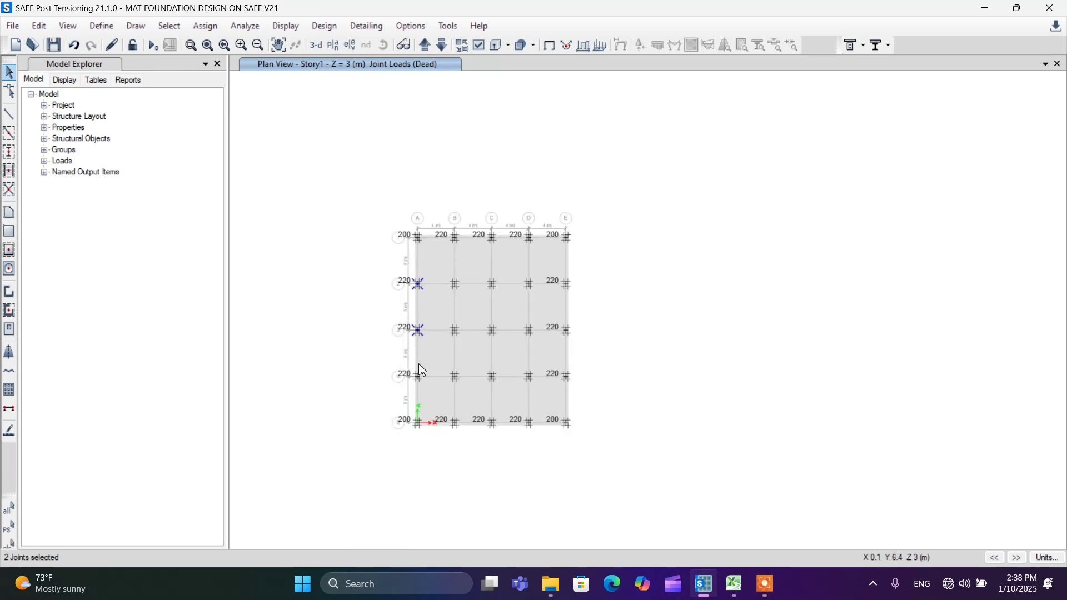
scroll(421, 378, up, 7)
click(416, 410)
scroll(430, 380, down, 3)
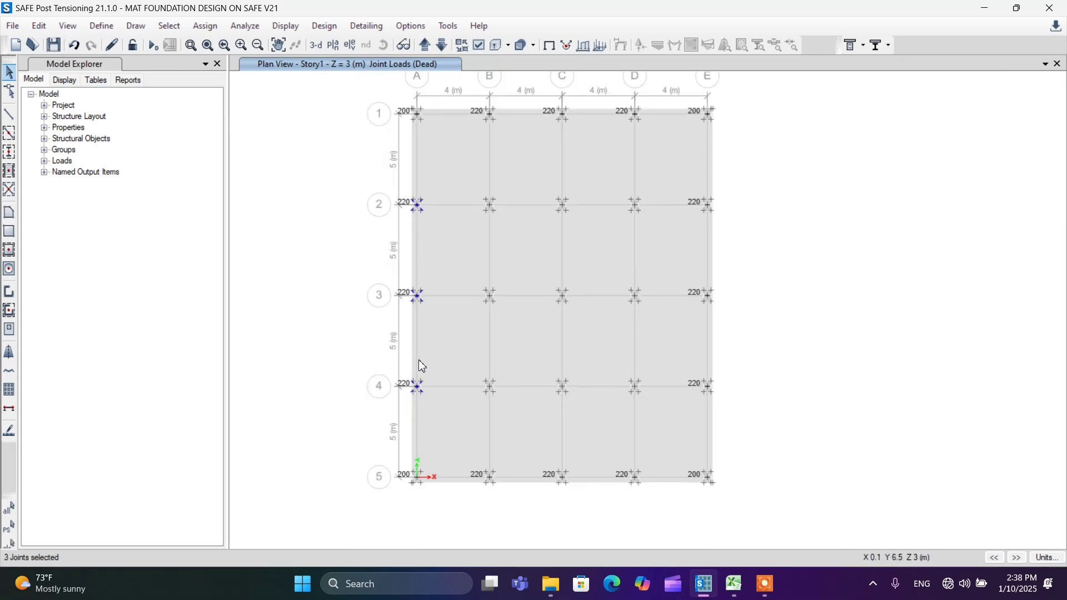
click(734, 584)
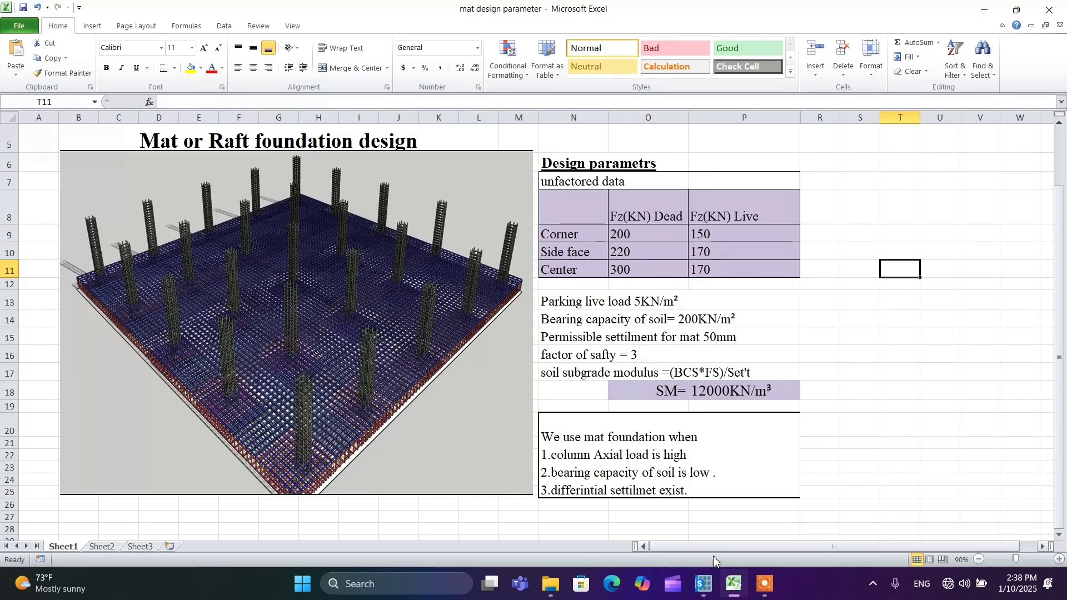
click(704, 584)
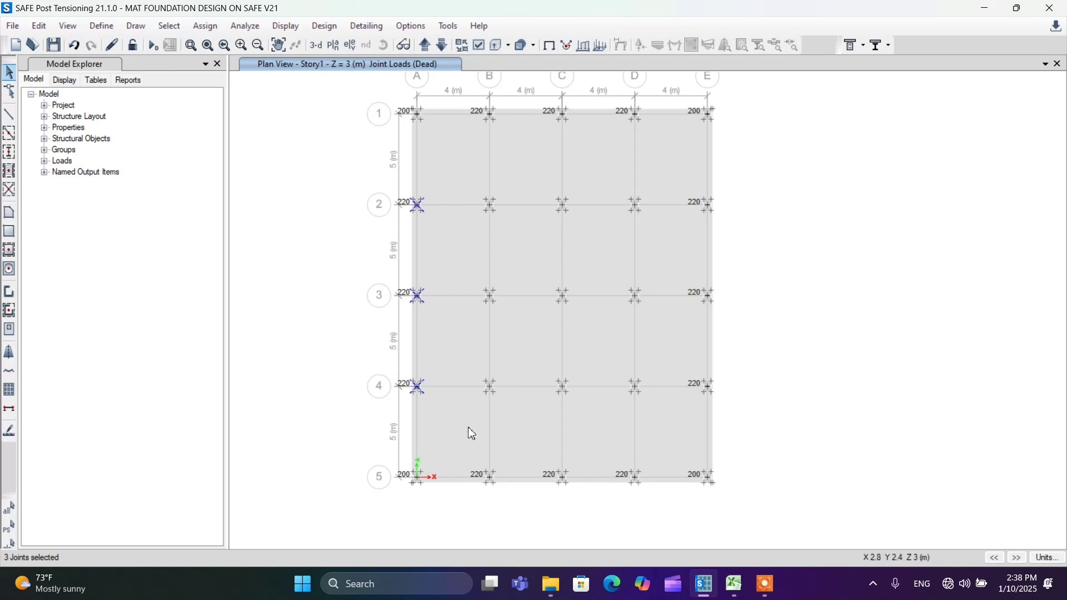
Step: Add interior joints B4, C4 and D4 to the selection
click(492, 393)
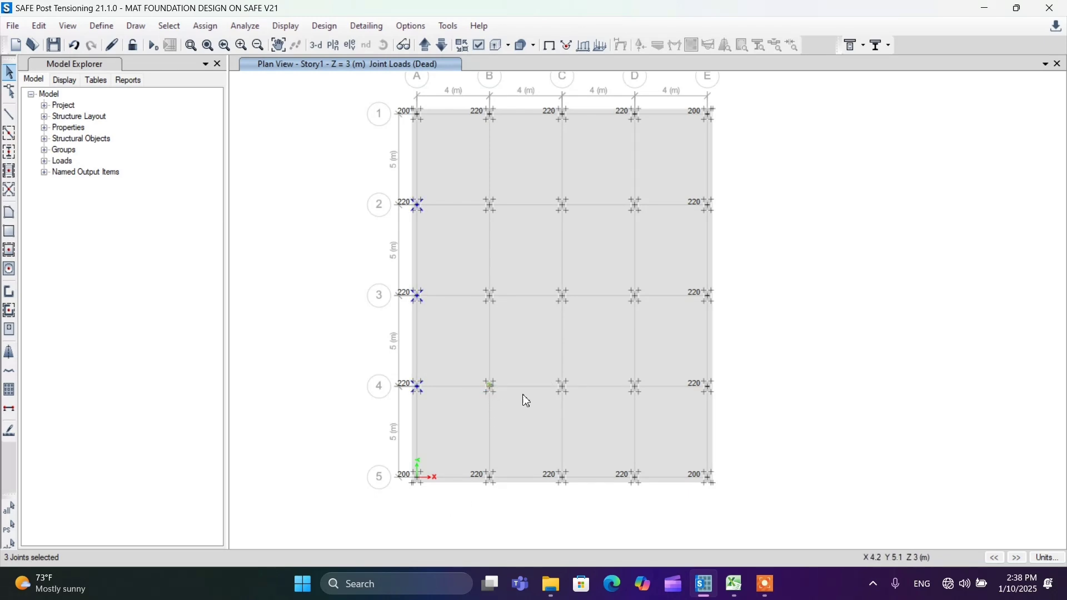
click(564, 392)
scroll(645, 398, up, 2)
scroll(632, 372, down, 2)
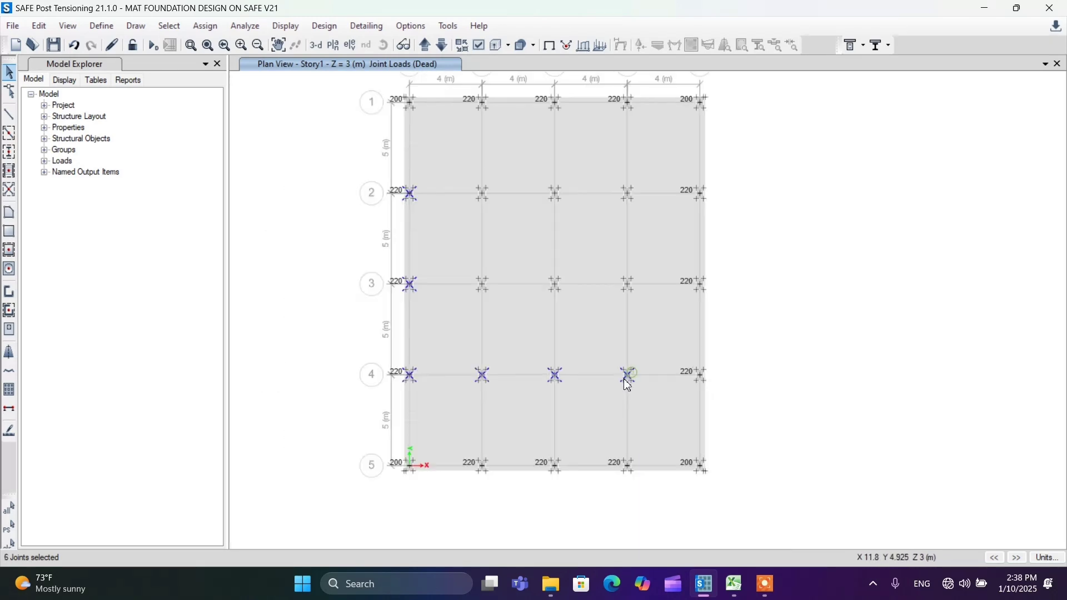
Step: Add side joints B5, C5 and D5 to the selection
click(482, 466)
scroll(483, 468, up, 4)
click(483, 468)
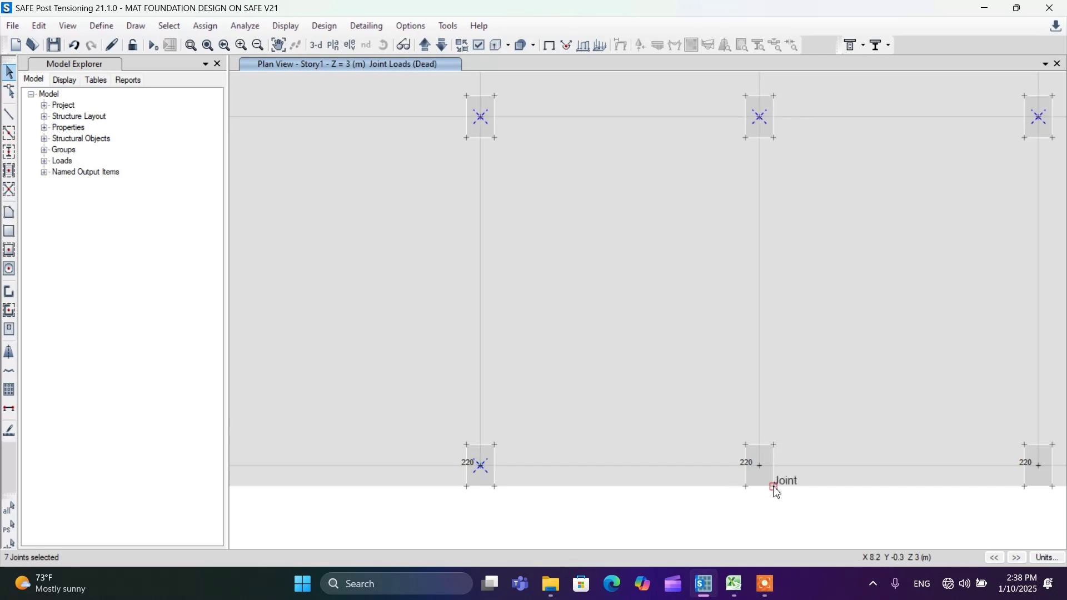
click(761, 466)
scroll(719, 471, down, 4)
scroll(711, 464, up, 4)
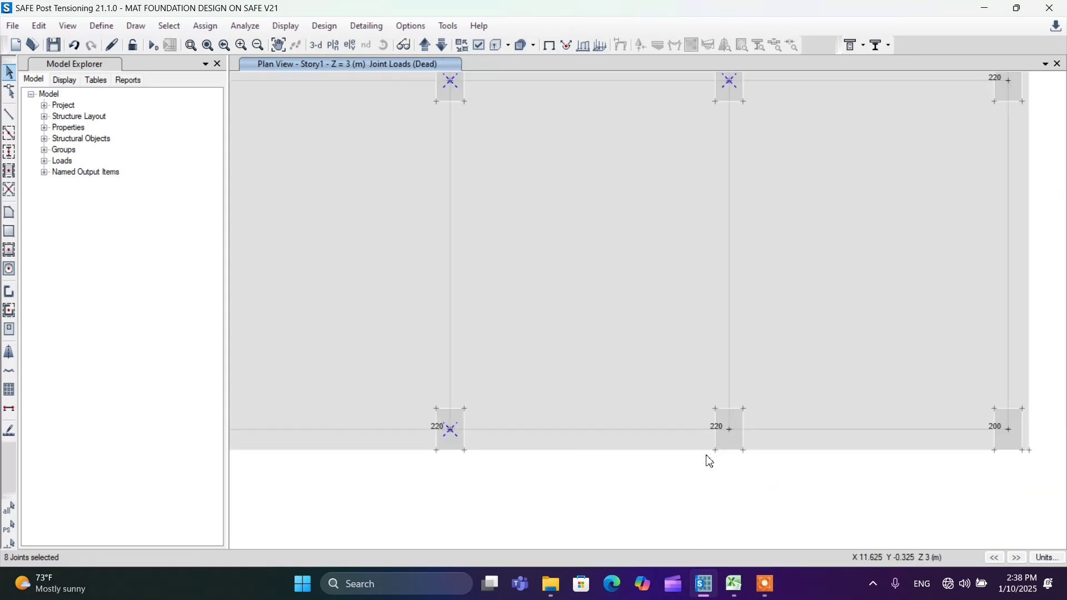
scroll(743, 424, up, 2)
click(752, 404)
scroll(699, 479, down, 2)
Step: Add the remaining grid line 3 joints D3, C3, B3 and E3, plus joint E4, to the selection
scroll(699, 478, down, 2)
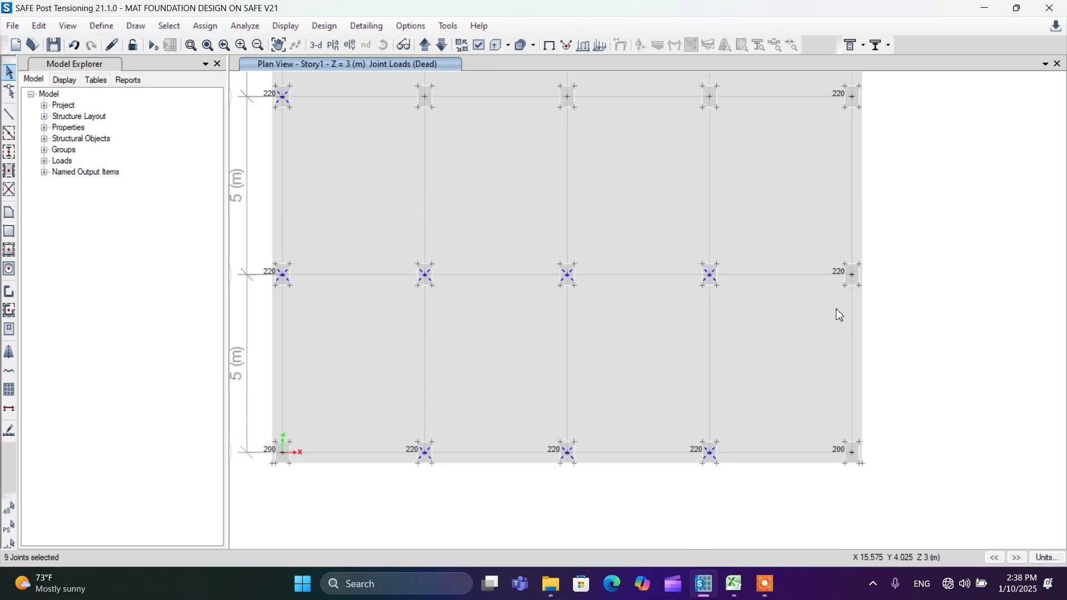
scroll(785, 365, up, 2)
scroll(745, 235, up, 2)
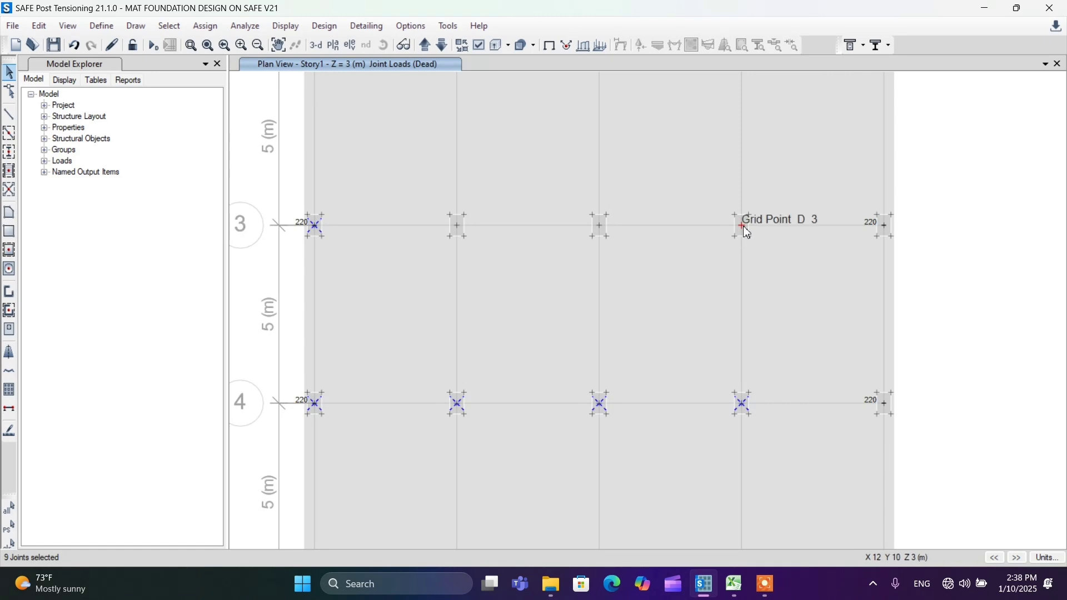
click(745, 227)
click(603, 227)
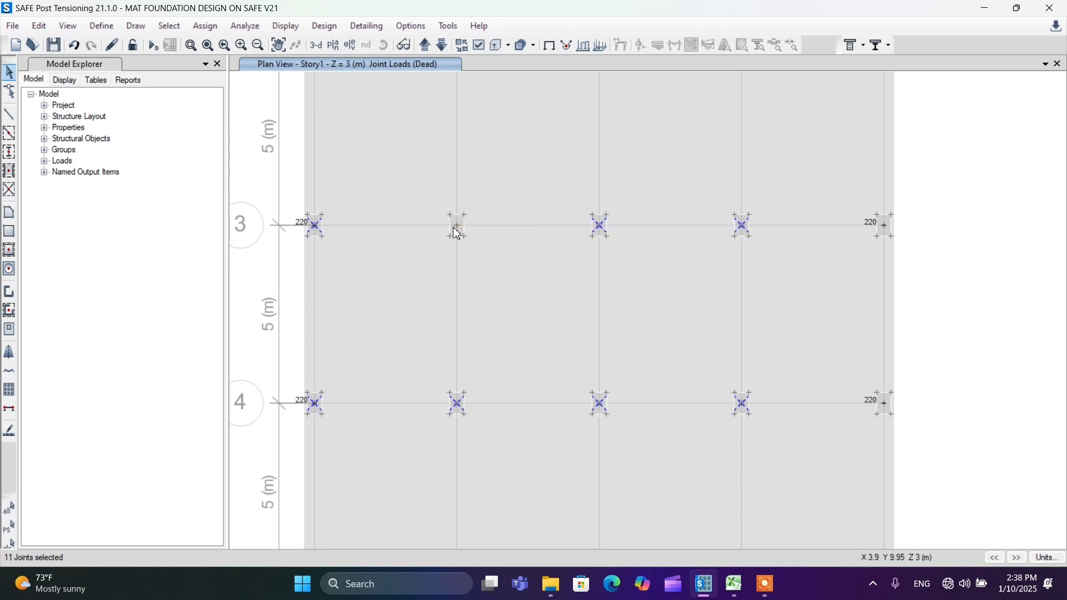
click(885, 226)
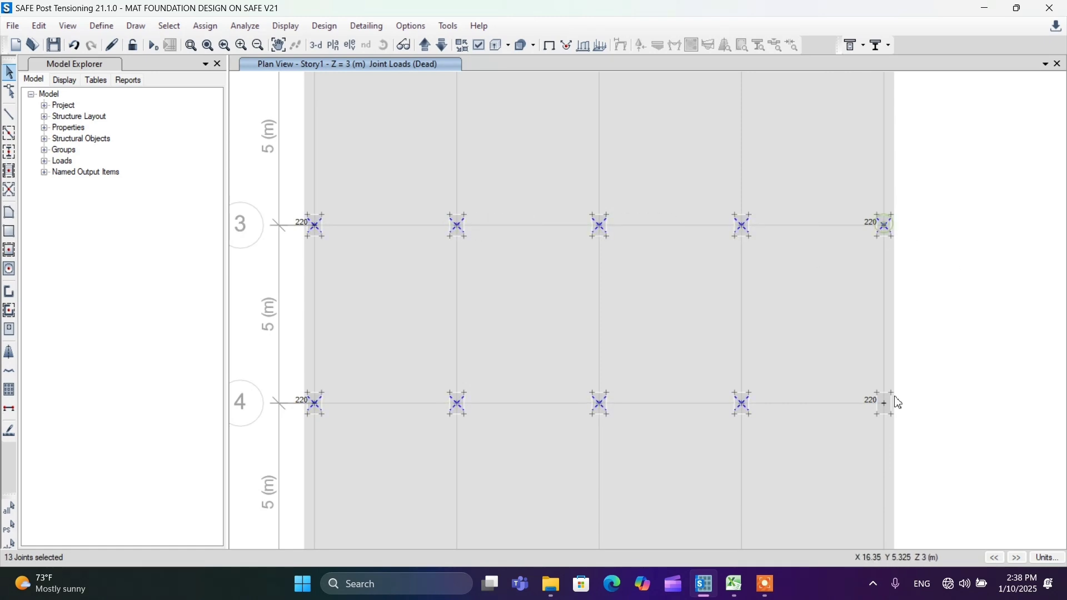
click(886, 404)
scroll(758, 378, down, 2)
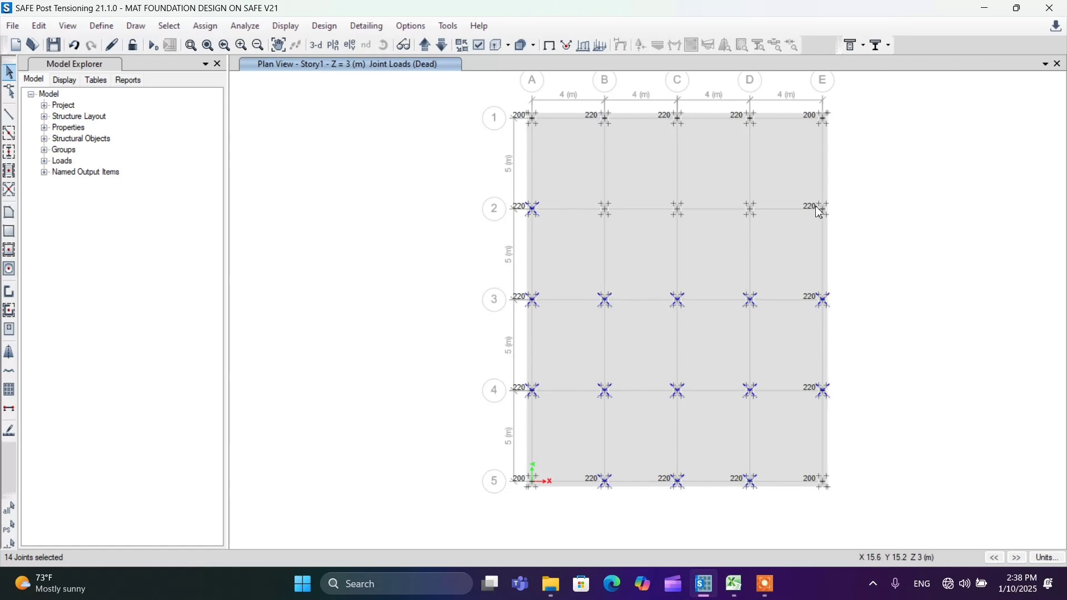
Step: Add the grid line 2 joints E2, D2, C2 and B2 to the selection
scroll(819, 212, up, 2)
click(828, 218)
click(685, 210)
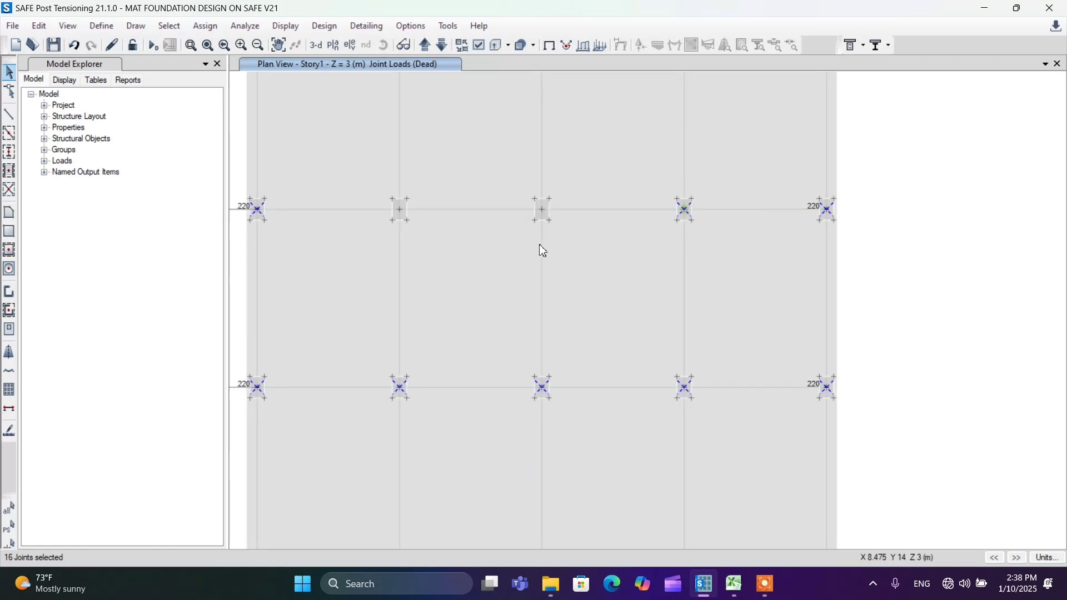
click(542, 211)
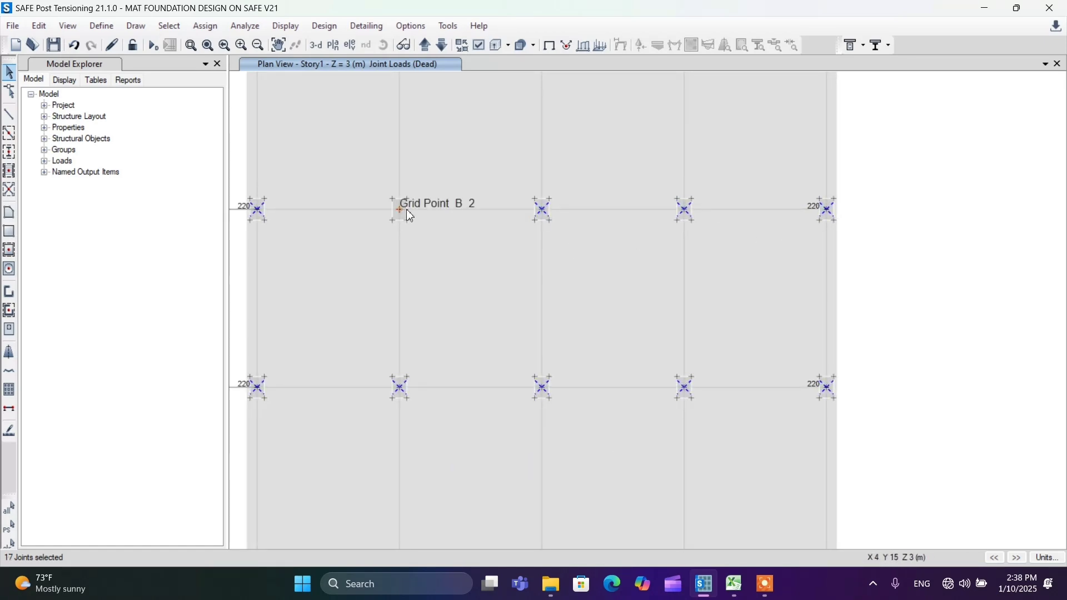
click(400, 208)
scroll(536, 342, down, 3)
scroll(510, 278, up, 3)
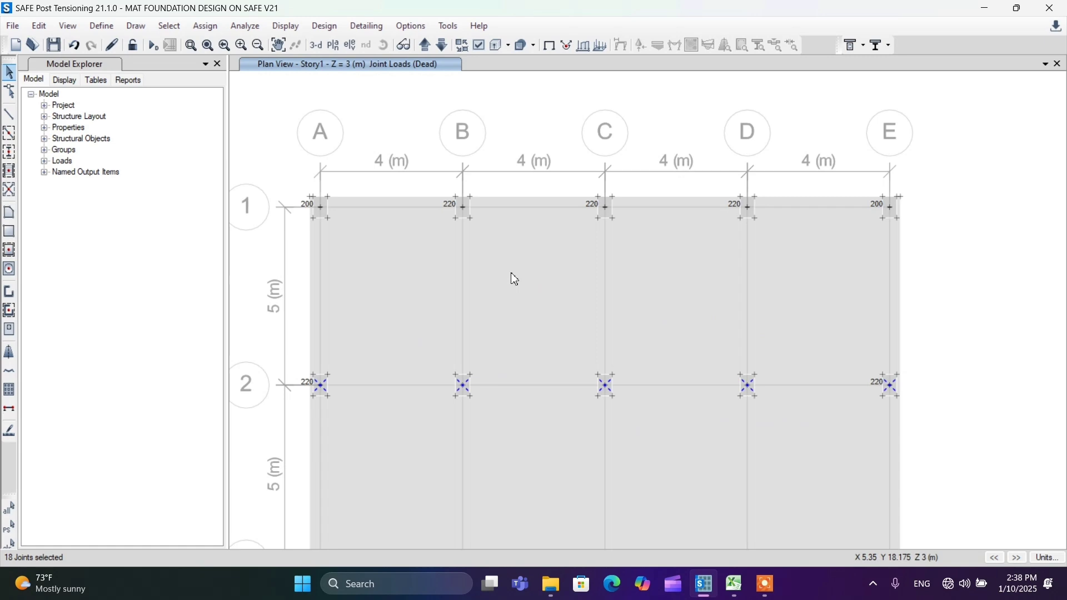
Step: Add side joints B1, C1 and D1 to the selection, leaving corner joint E1 unselected
click(463, 205)
click(605, 208)
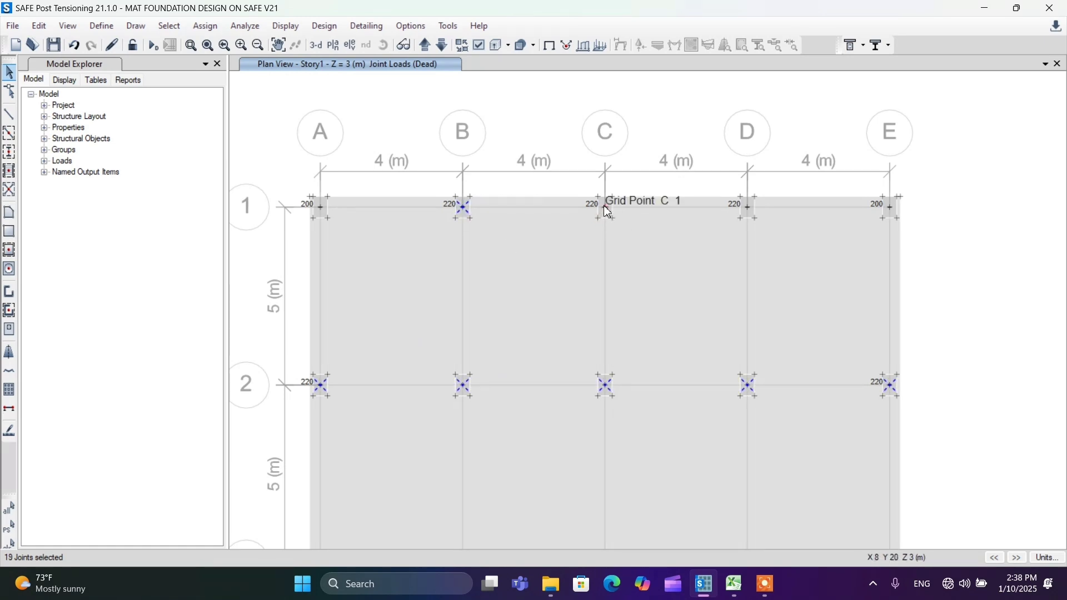
click(749, 210)
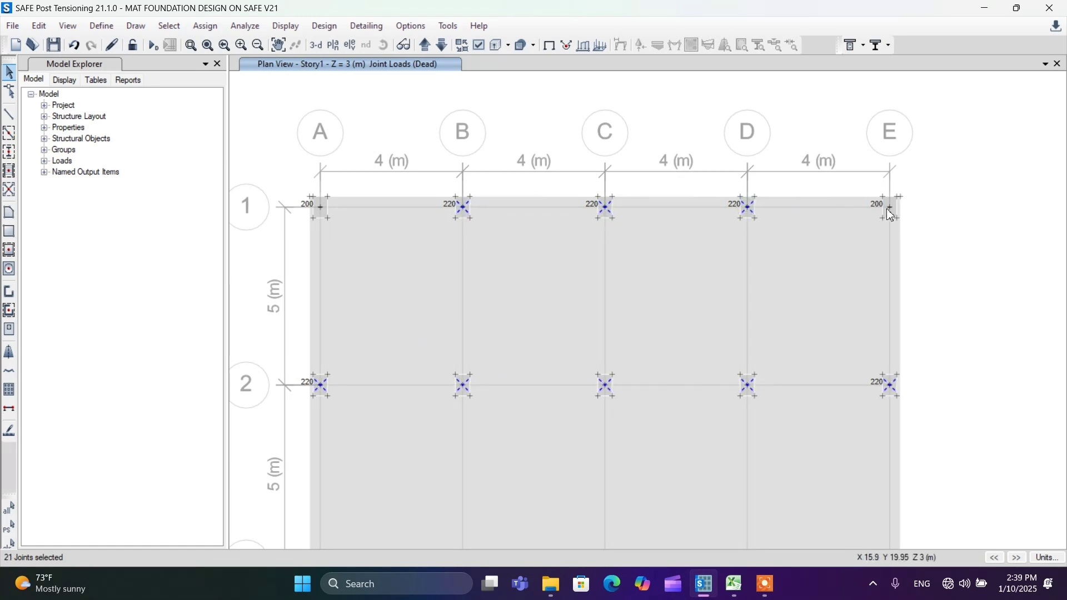
click(891, 209)
click(889, 209)
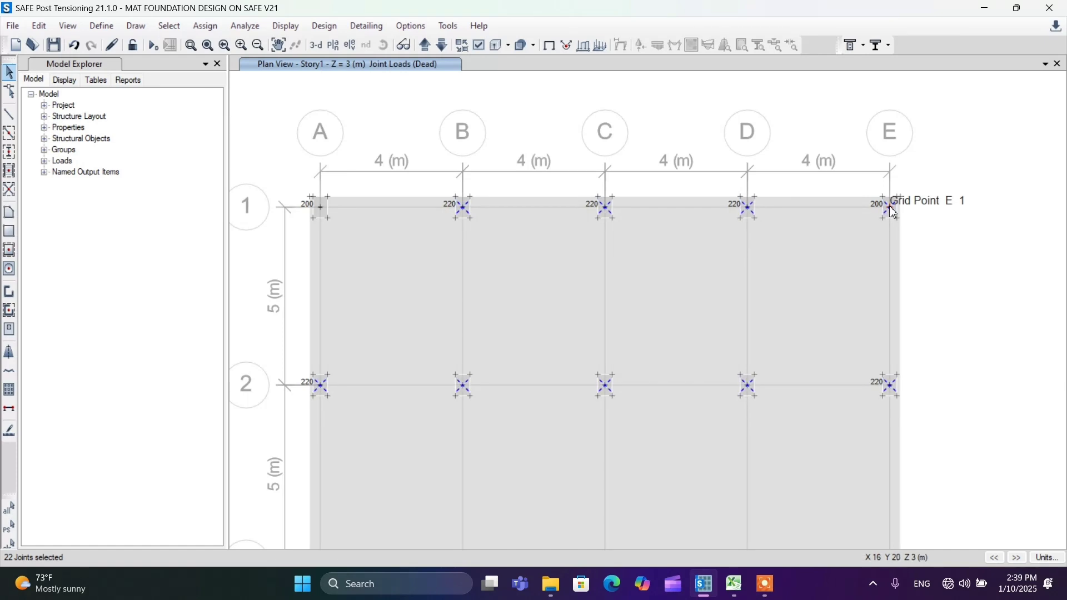
scroll(671, 202, down, 2)
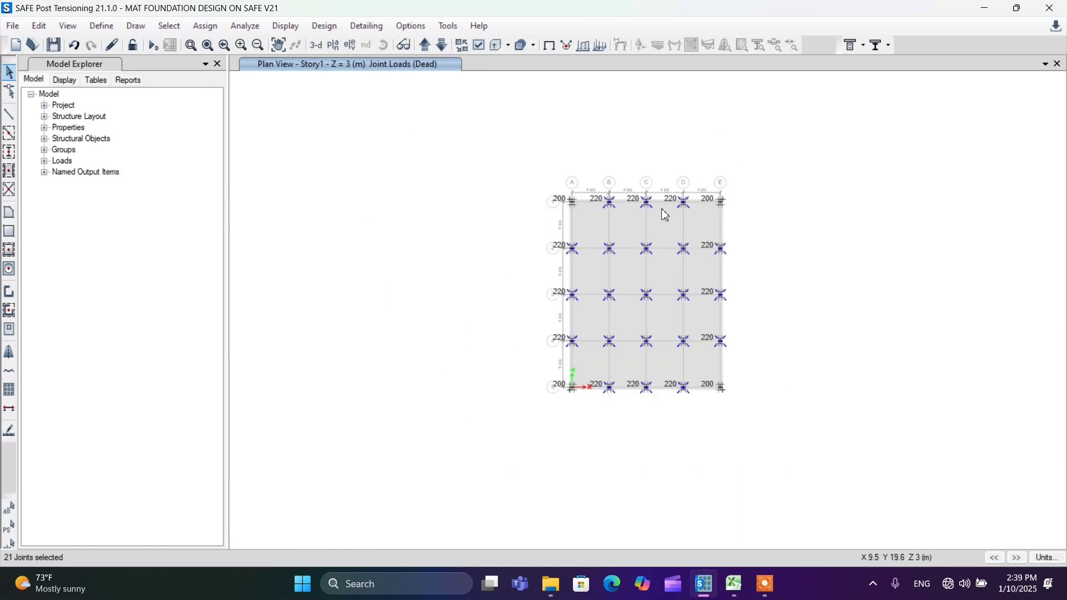
scroll(675, 292, up, 1)
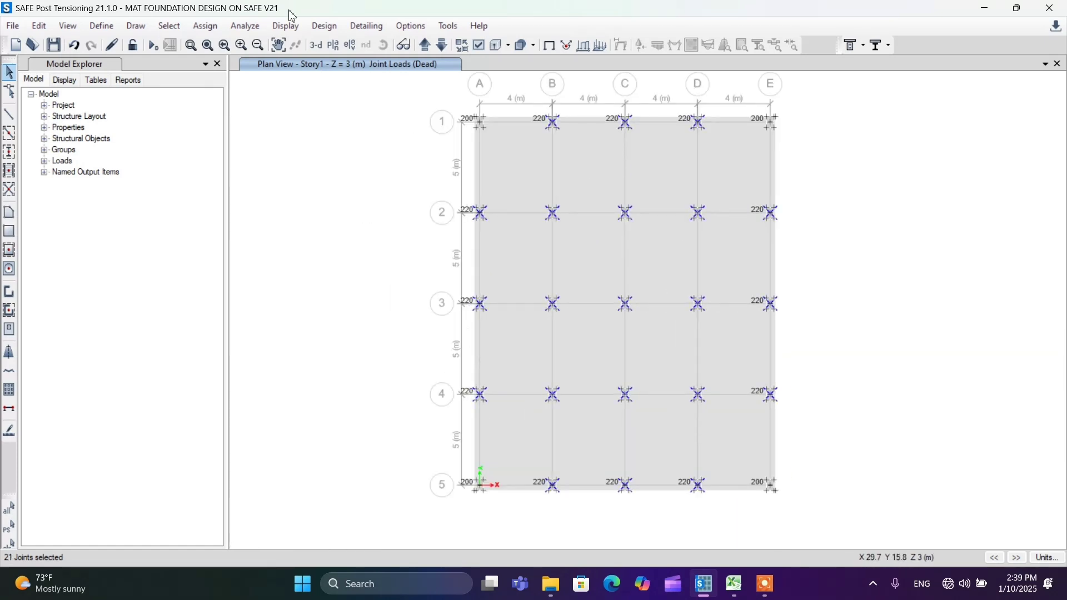
Step: Assign a 170 kN global Z force in the Live pattern to the selected side and center joints, replacing existing loads
click(201, 26)
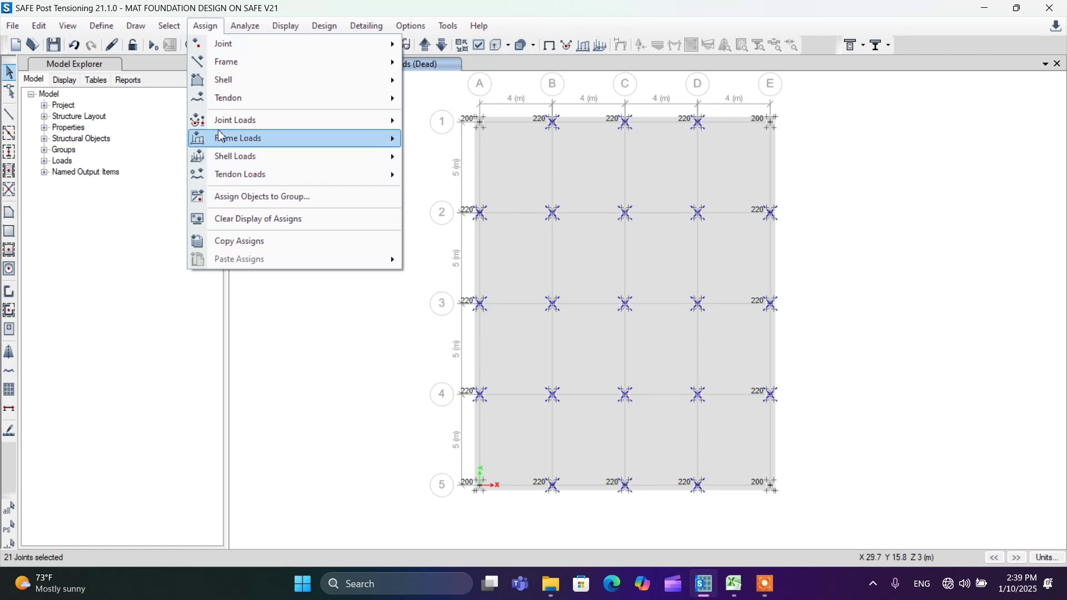
mouse_move(221, 125)
click(443, 122)
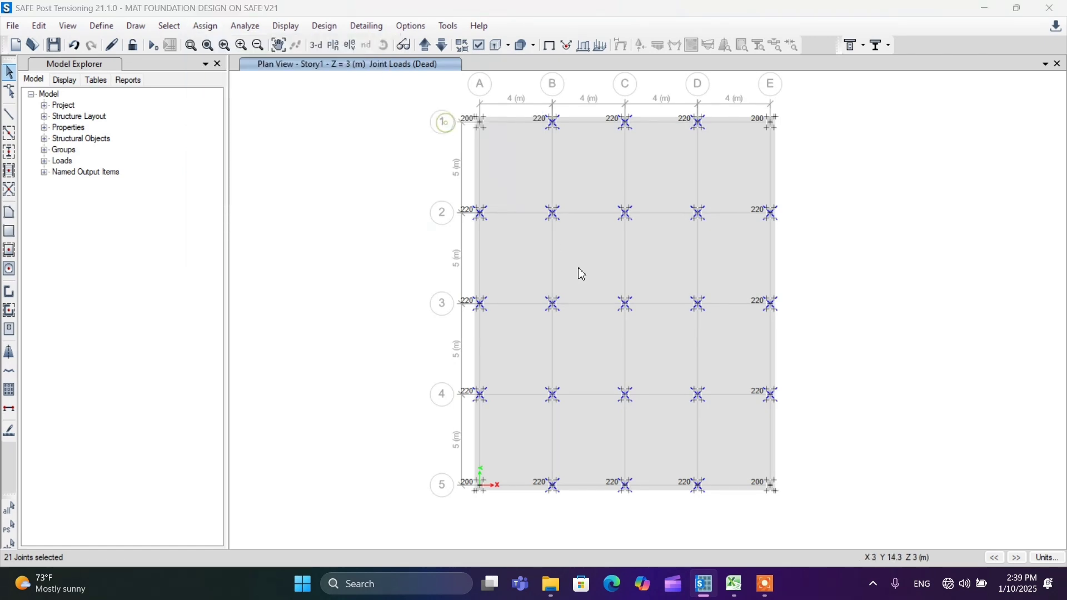
click(543, 198)
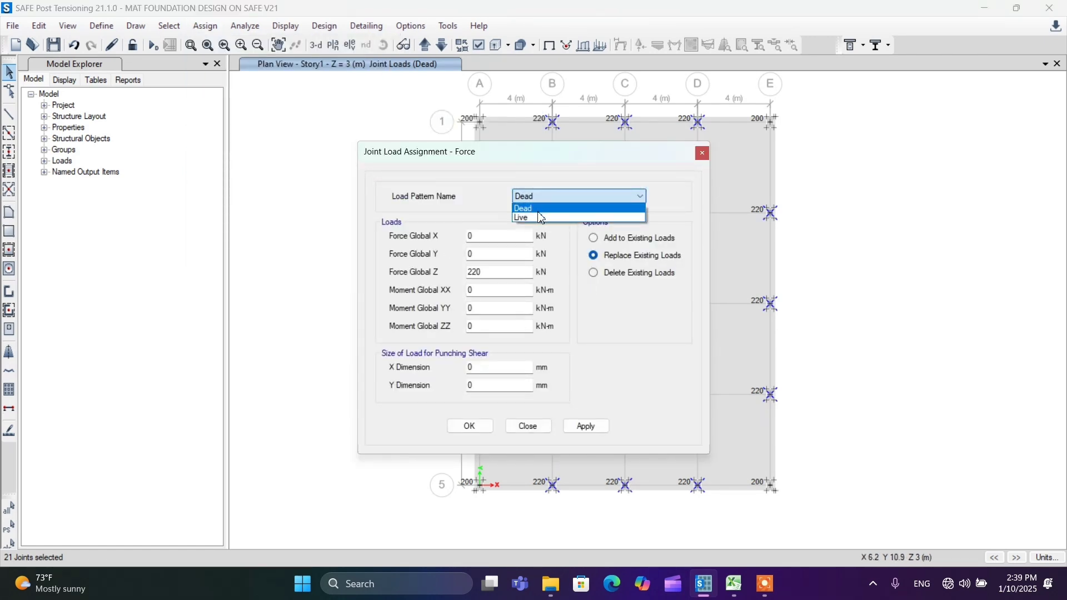
click(541, 215)
double_click(476, 276)
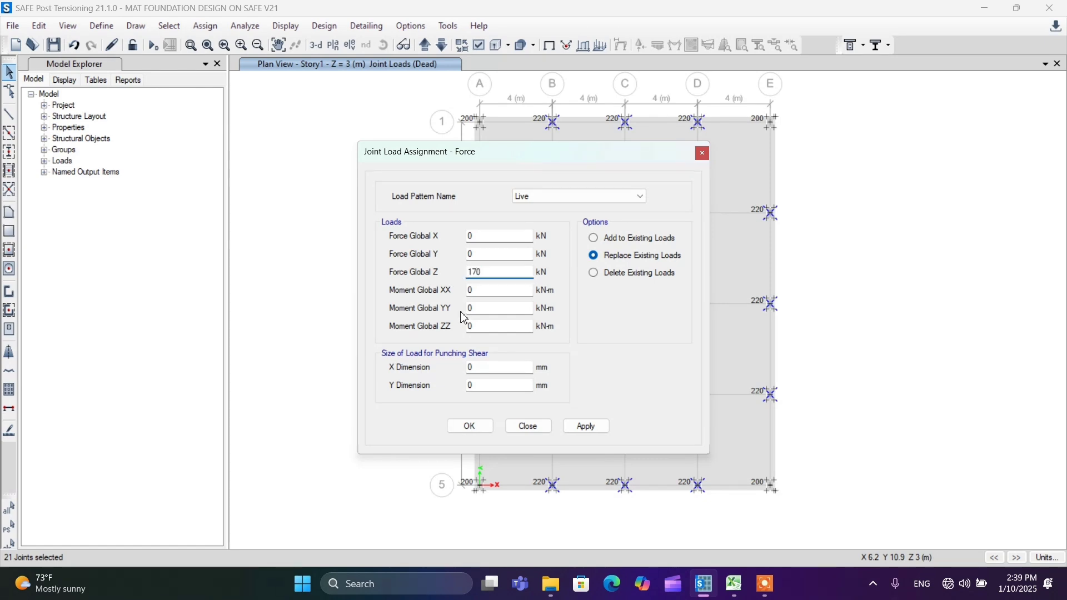
click(466, 429)
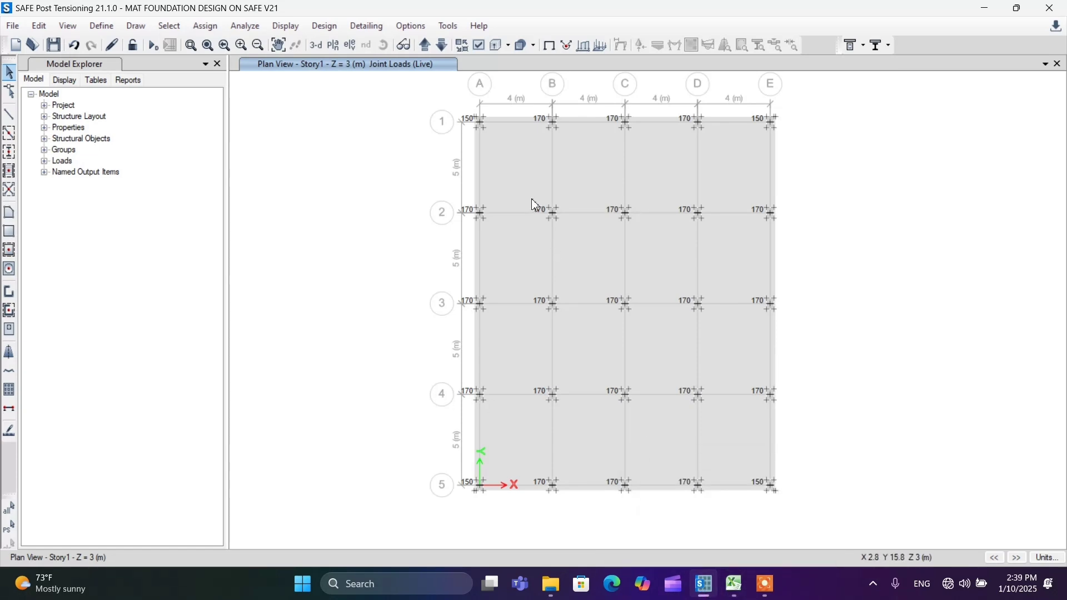
Step: Check the centre column loads in the Excel design table, then select centre joints B3, B4, C4 and D4 in SAFE
click(734, 584)
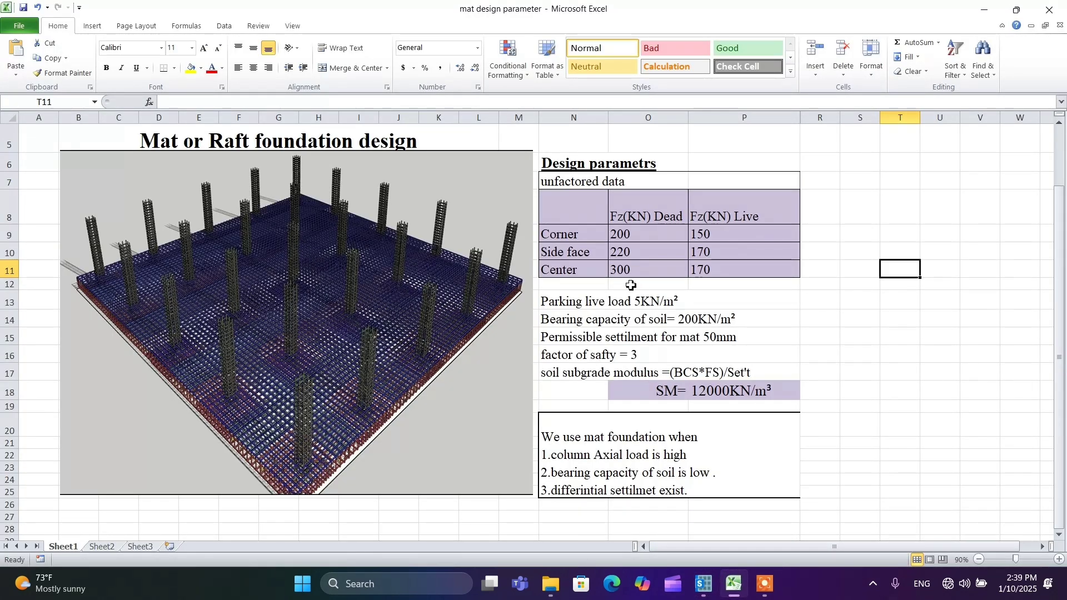
click(708, 592)
click(552, 304)
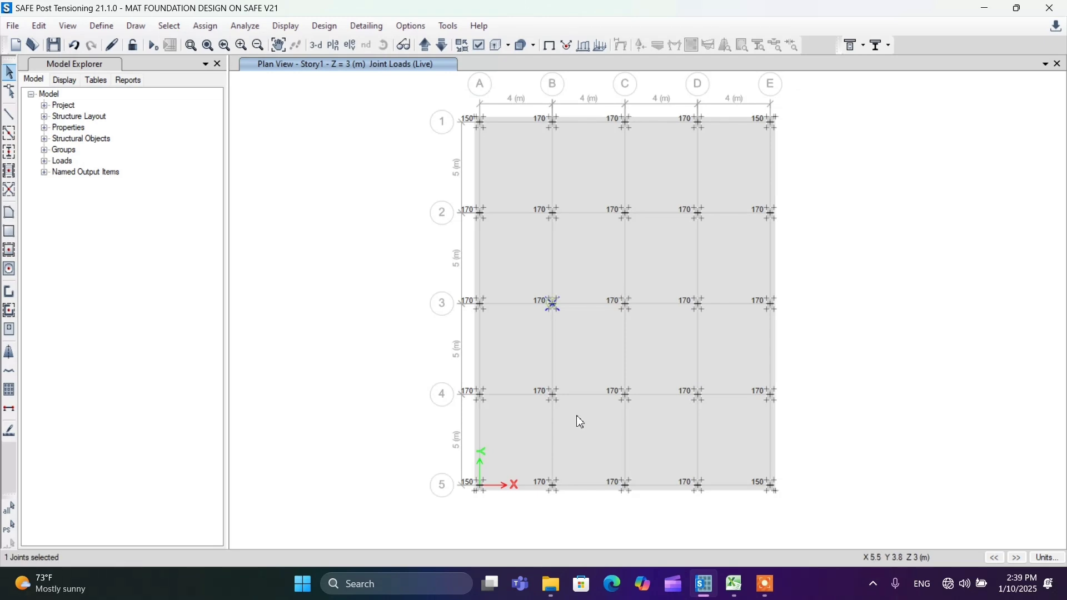
click(552, 396)
click(625, 397)
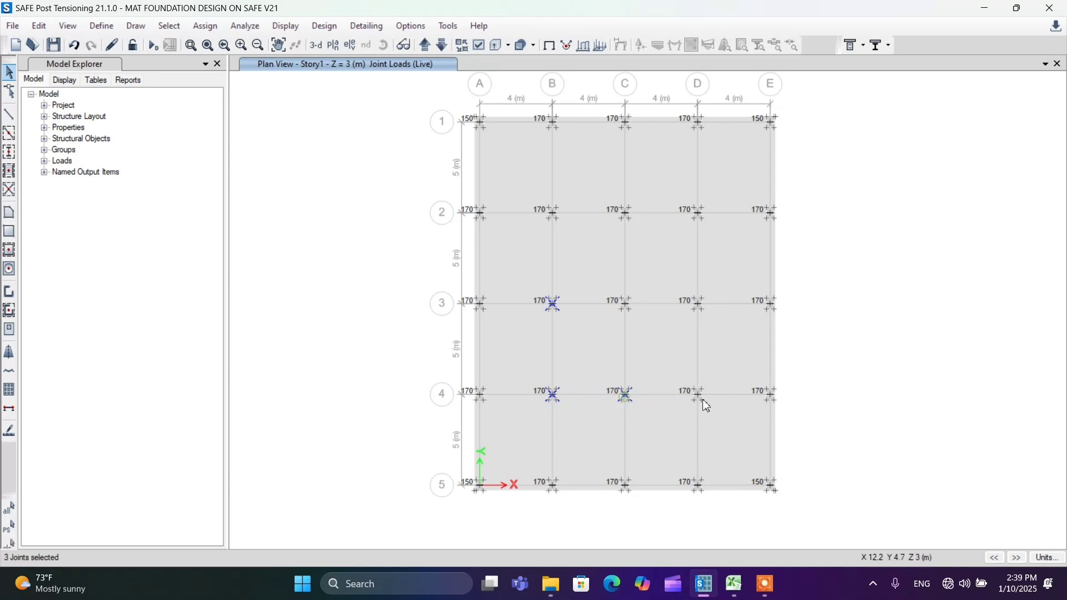
click(698, 398)
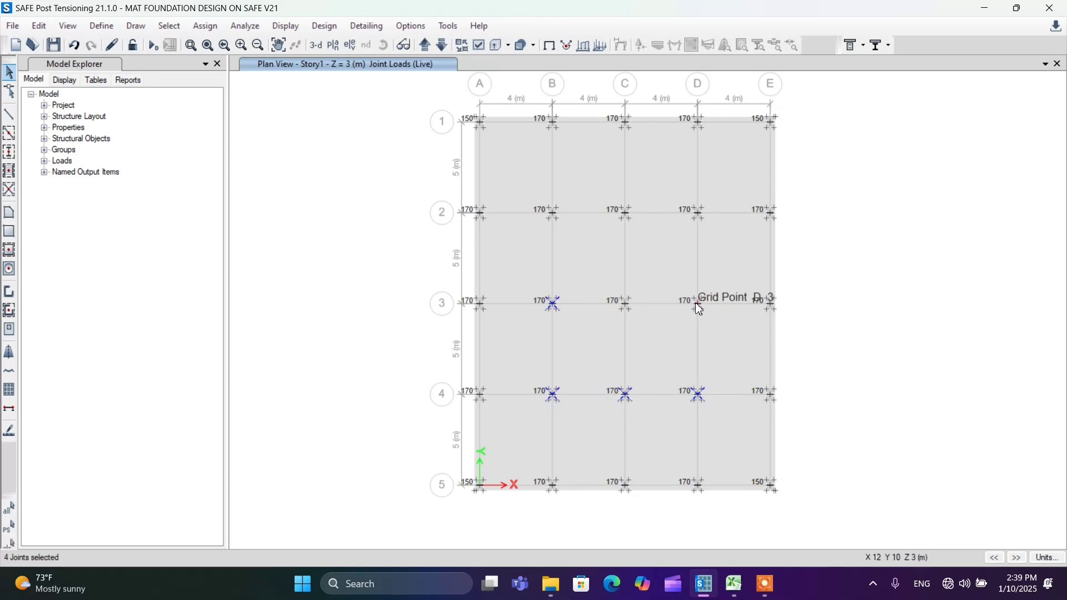
Step: Add the remaining centre joints D3, C3, B2, C2 and D2 to the selection
scroll(705, 393, down, 5)
scroll(705, 367, up, 6)
scroll(702, 333, down, 1)
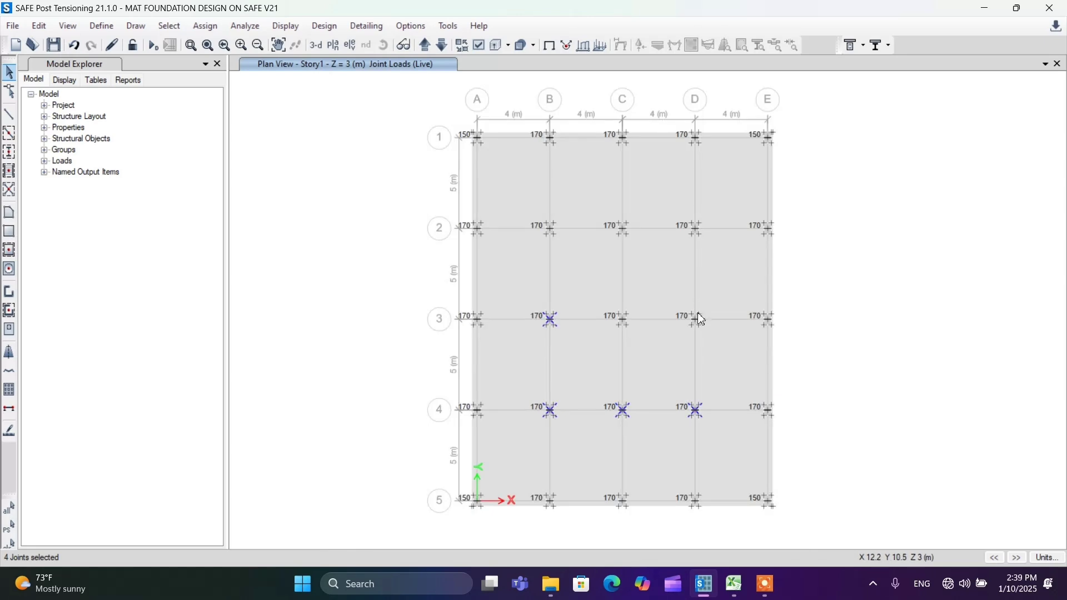
click(695, 320)
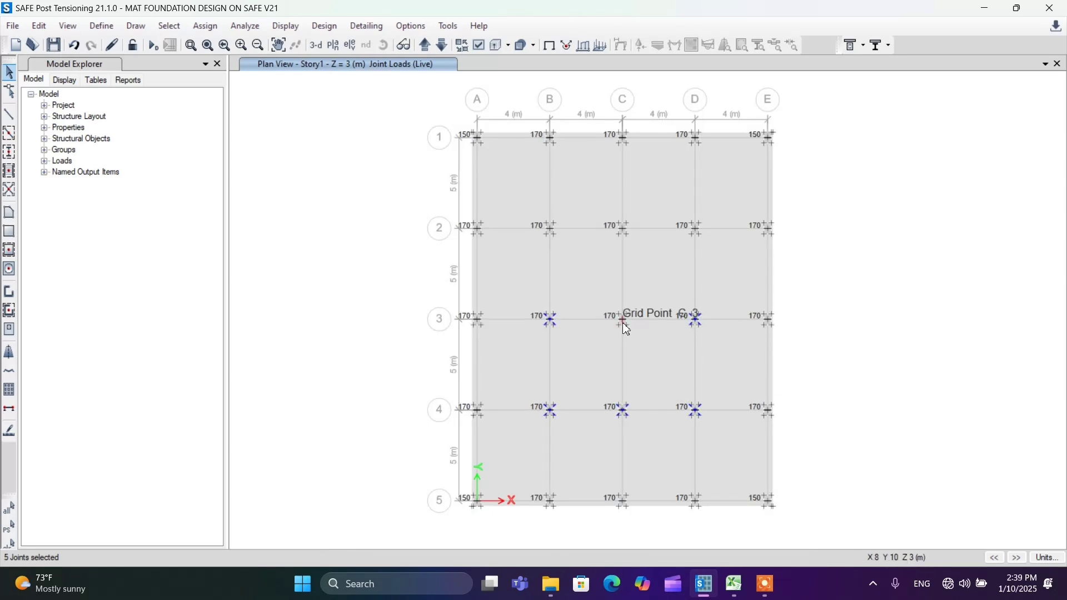
click(549, 232)
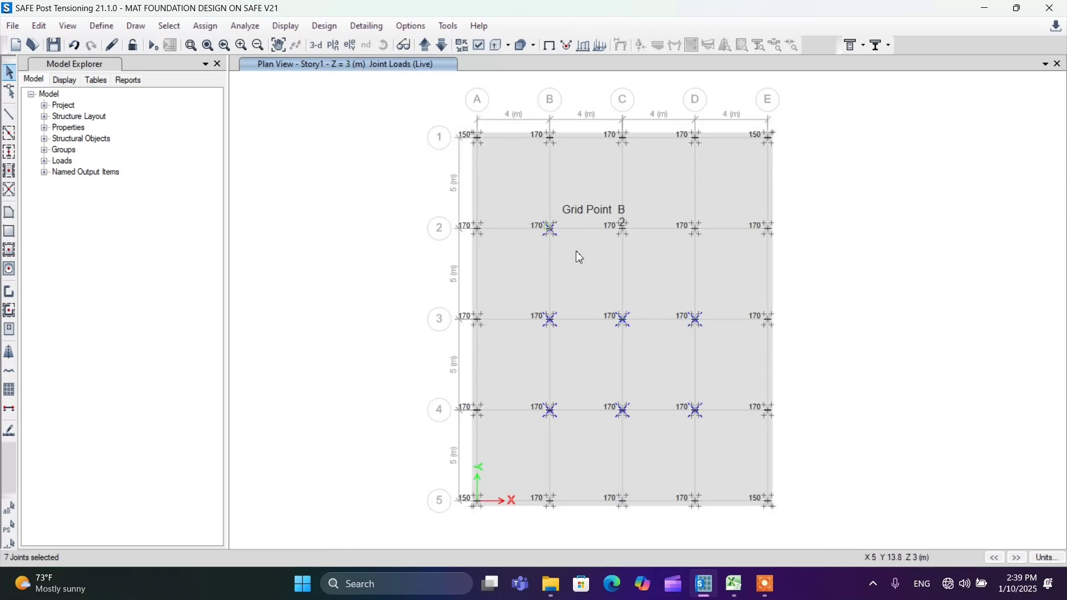
click(621, 228)
scroll(695, 234, up, 2)
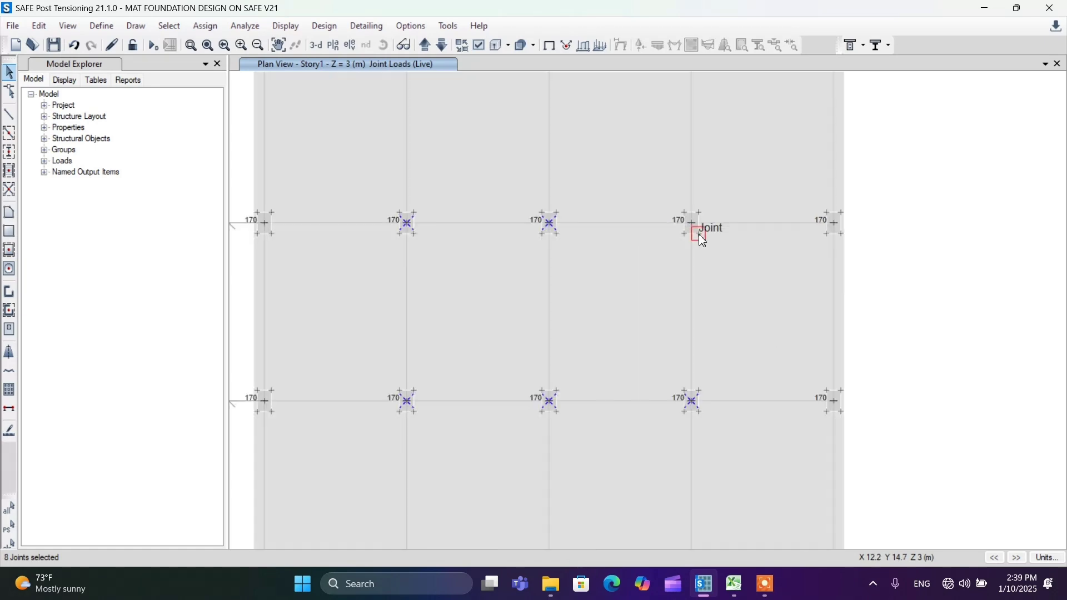
scroll(660, 273, down, 2)
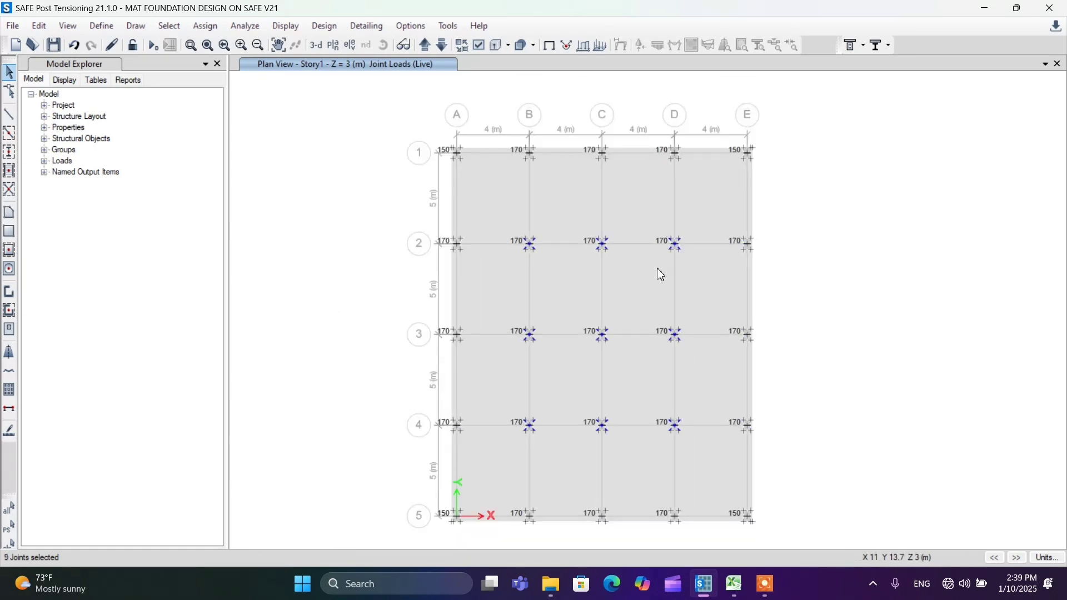
Step: Assign a 300 kN global Z force in the Dead pattern to the selected centre joints, replacing existing loads
click(206, 26)
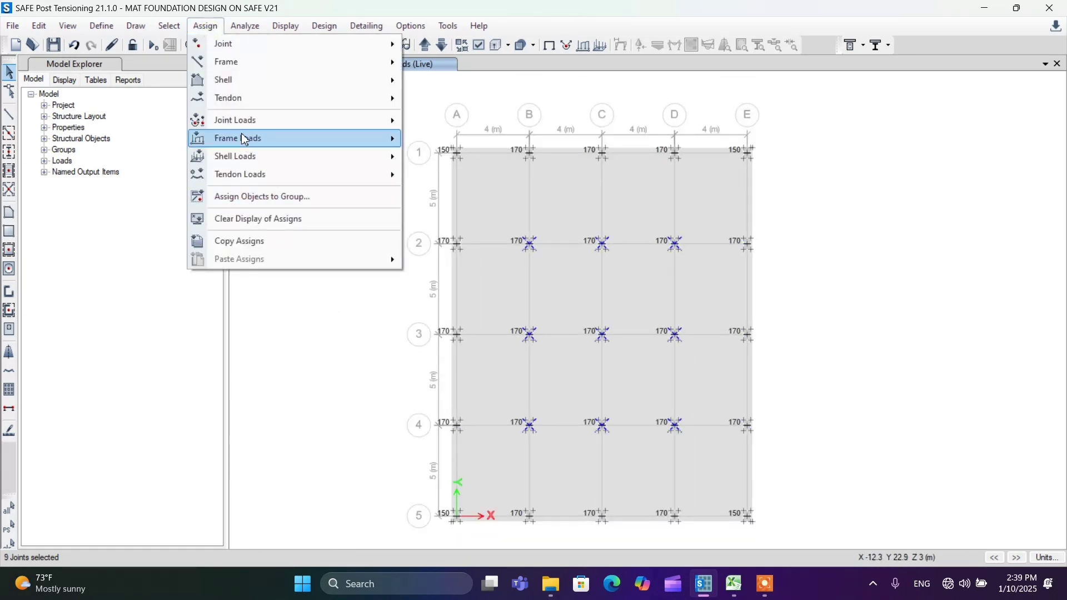
mouse_move(287, 121)
click(446, 120)
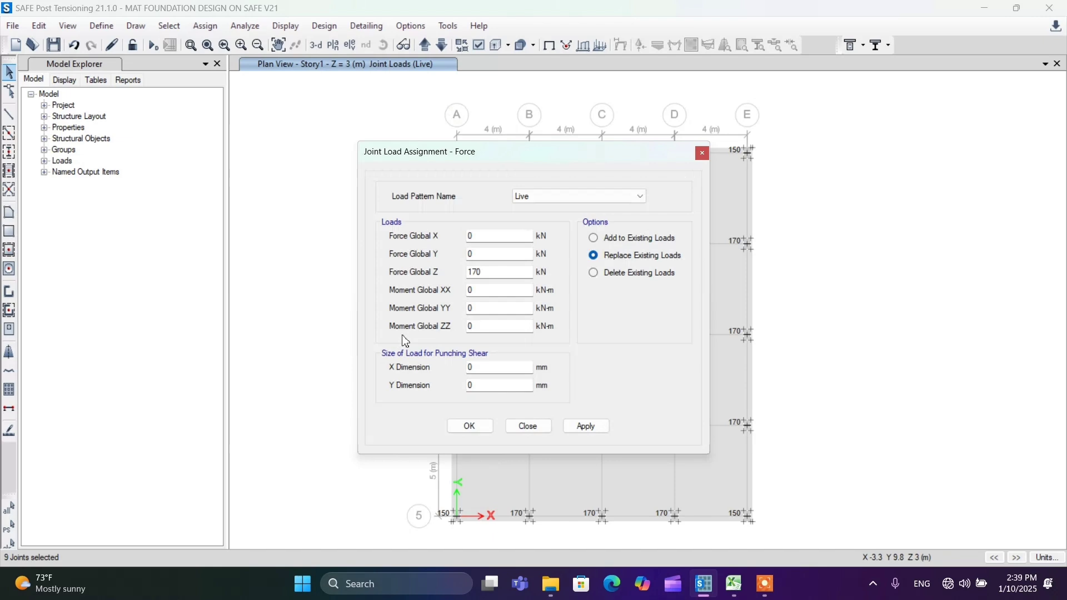
double_click(503, 273)
text(300)
click(552, 198)
click(543, 210)
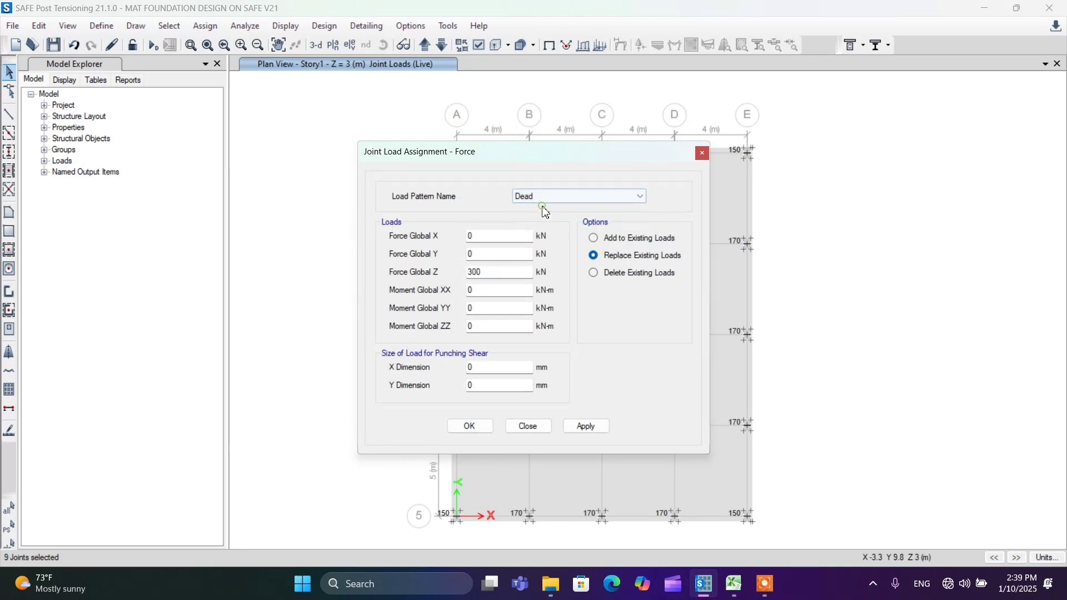
click(470, 426)
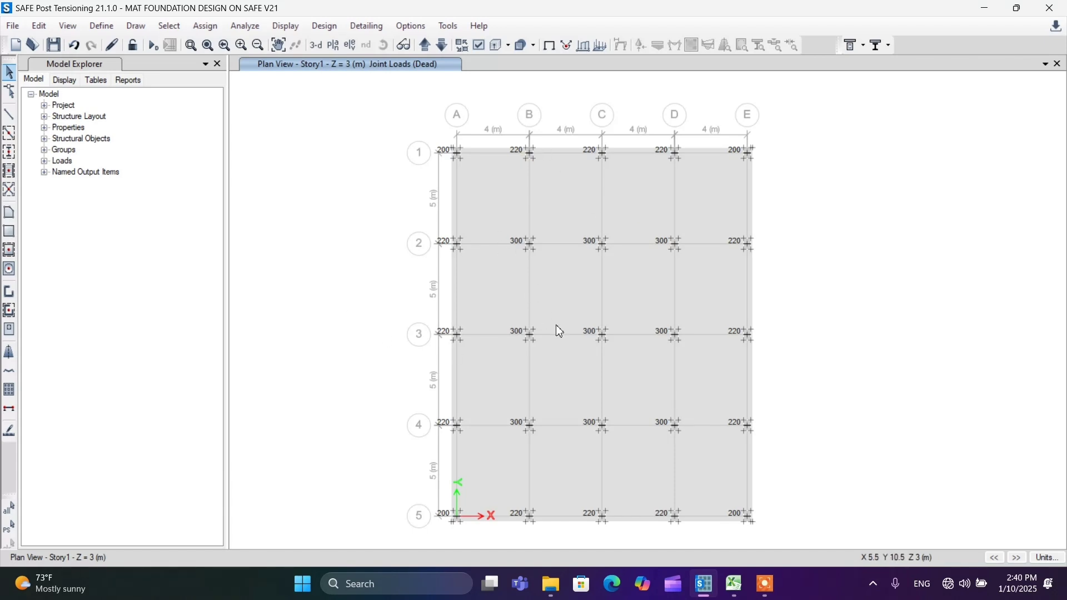
Step: Check the parking load in Excel, then assign a 5 kN/m² uniform Live gravity load to the whole mat slab in SAFE, replacing existing loads
click(734, 583)
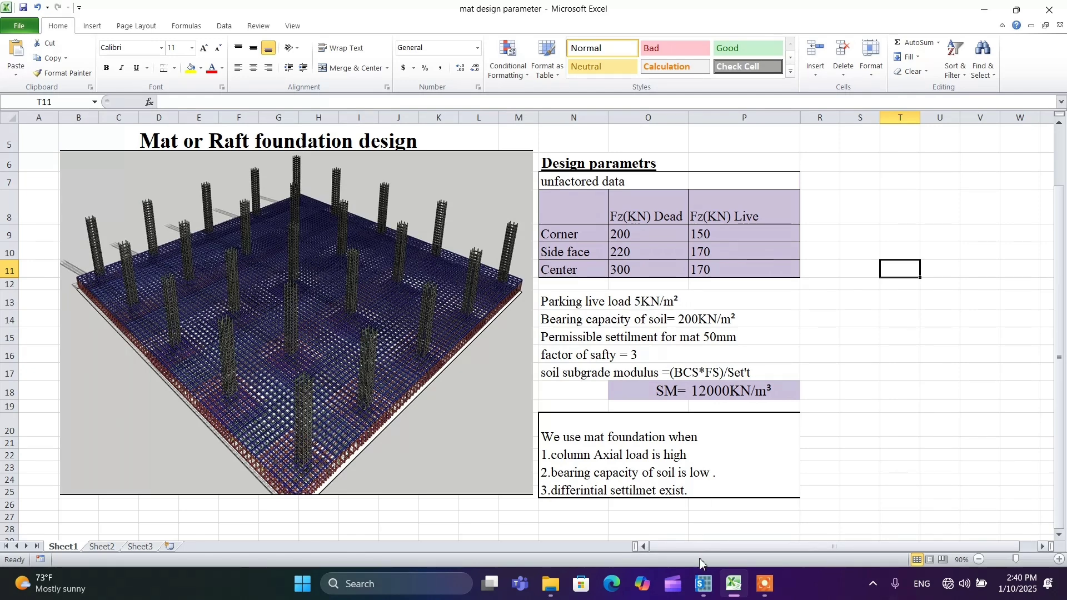
click(703, 584)
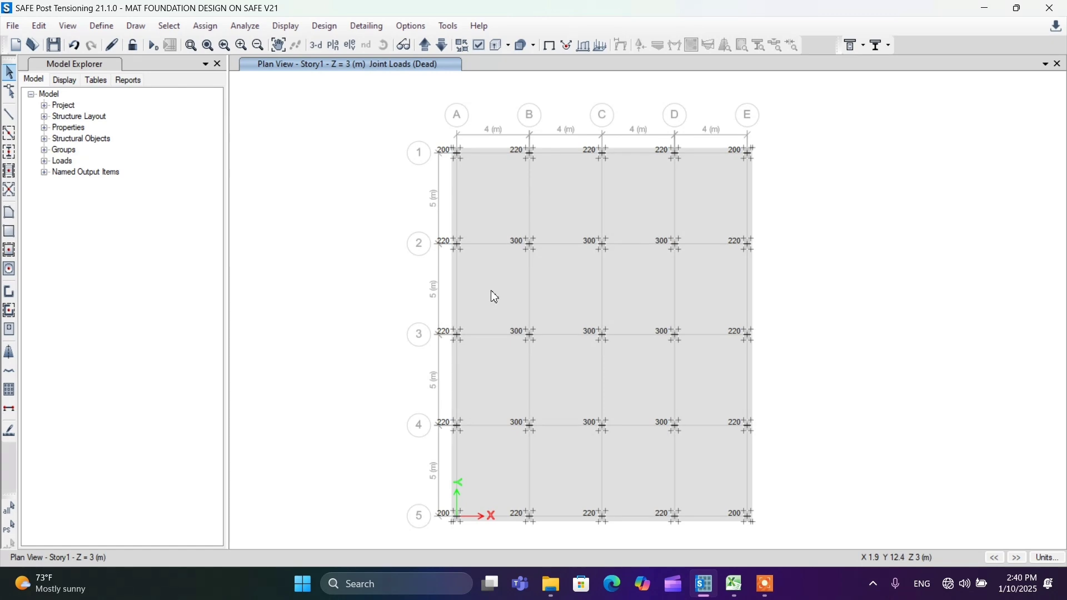
click(491, 296)
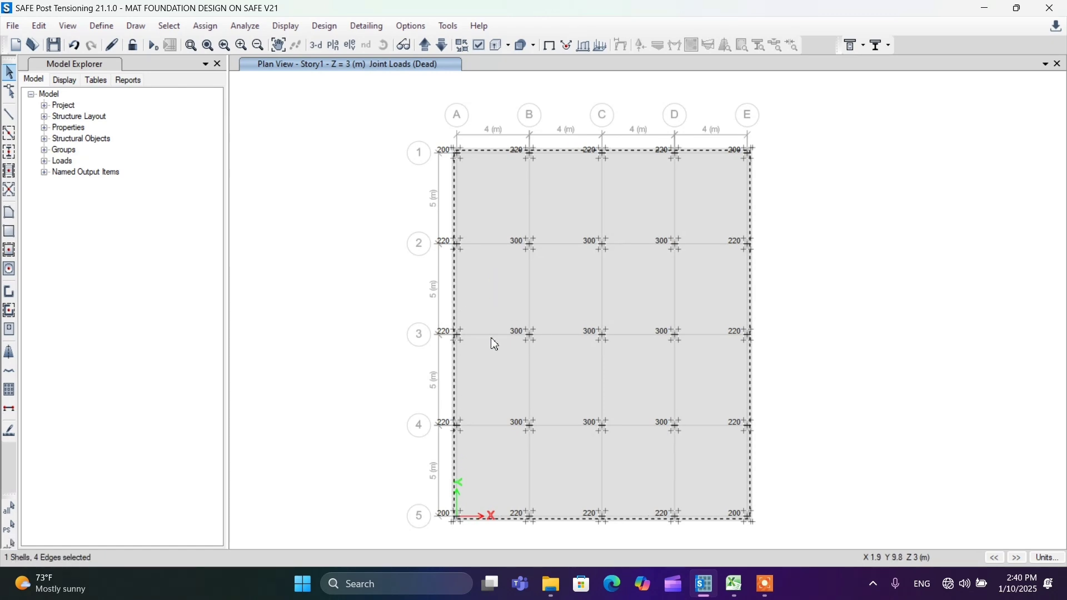
click(205, 30)
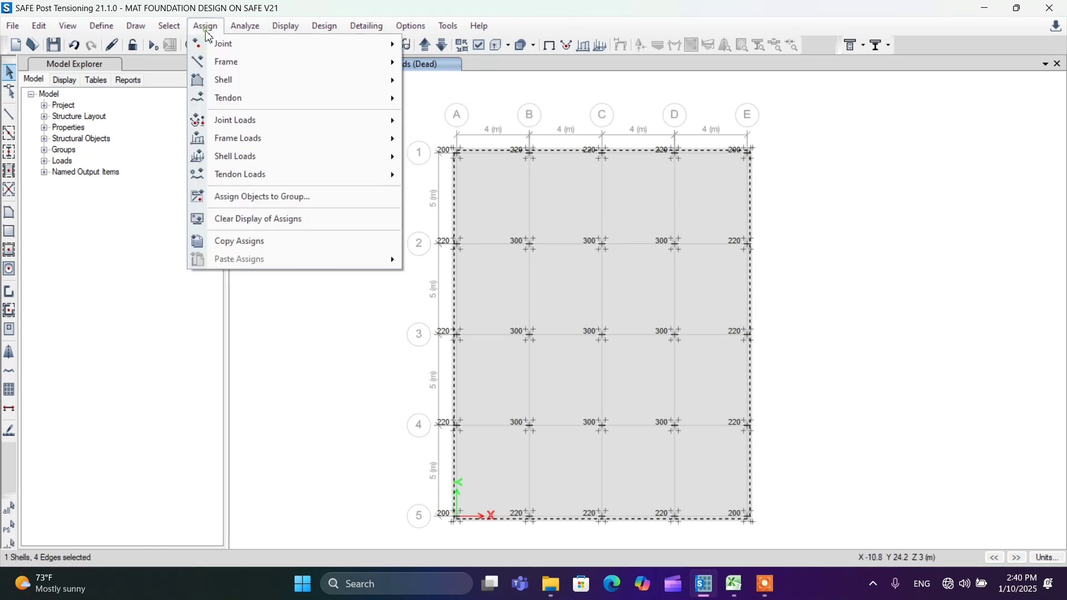
mouse_move(228, 158)
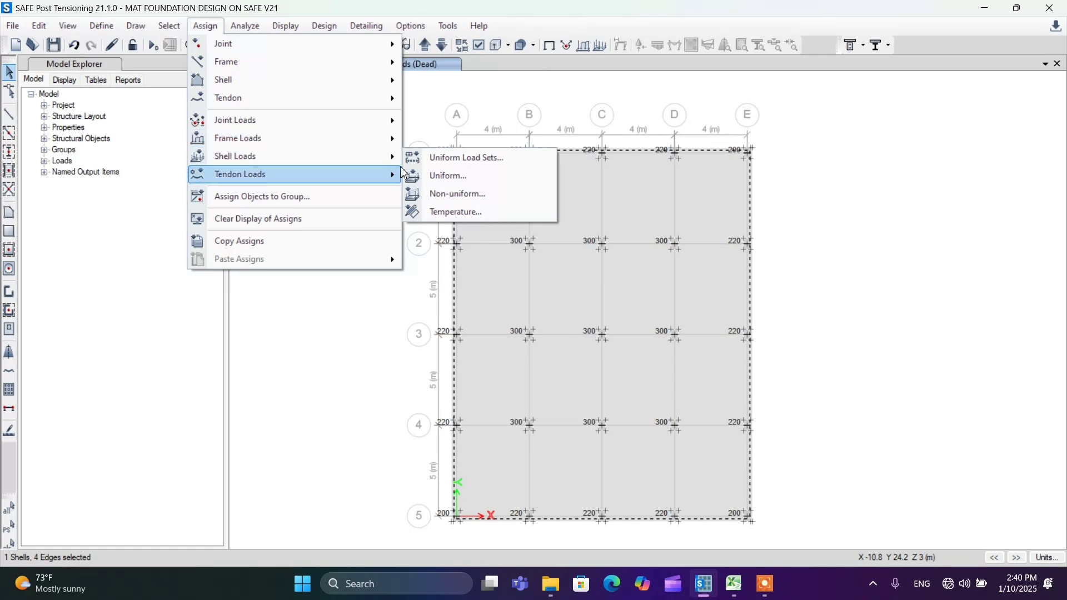
click(461, 177)
click(536, 253)
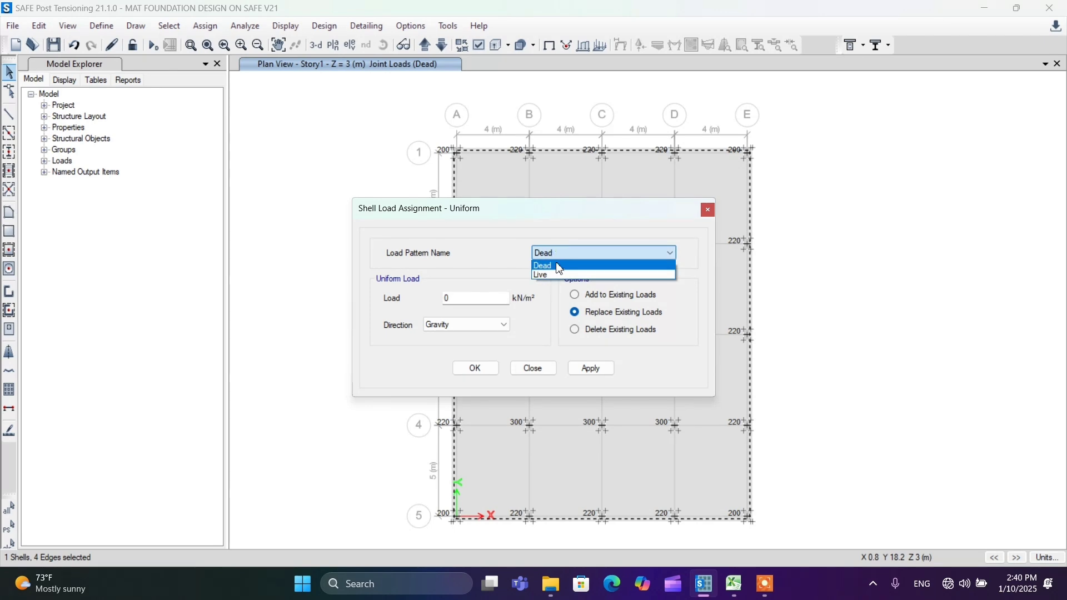
click(557, 274)
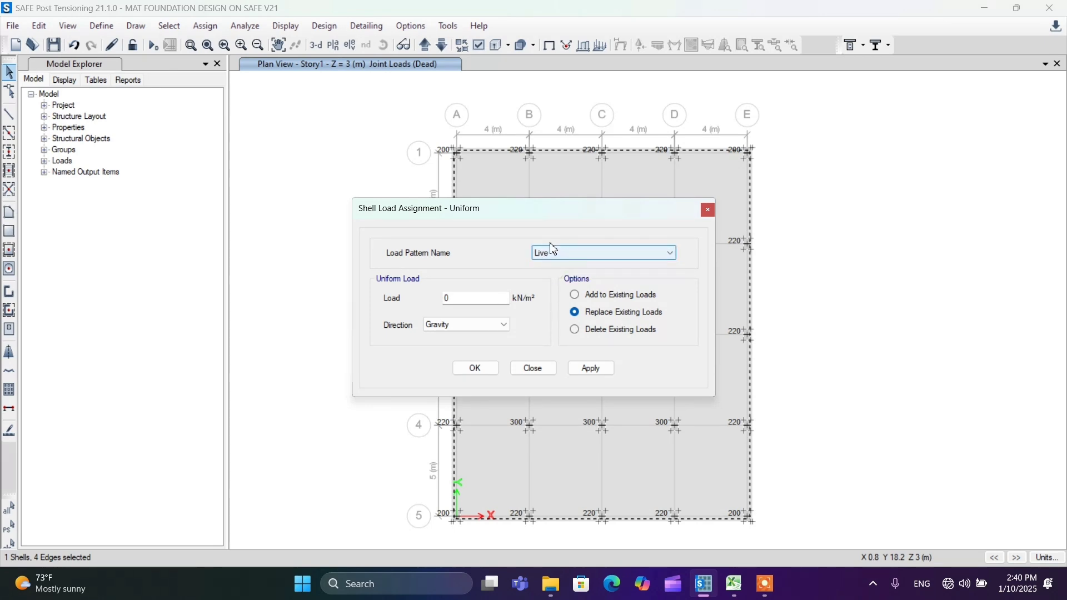
double_click(472, 297)
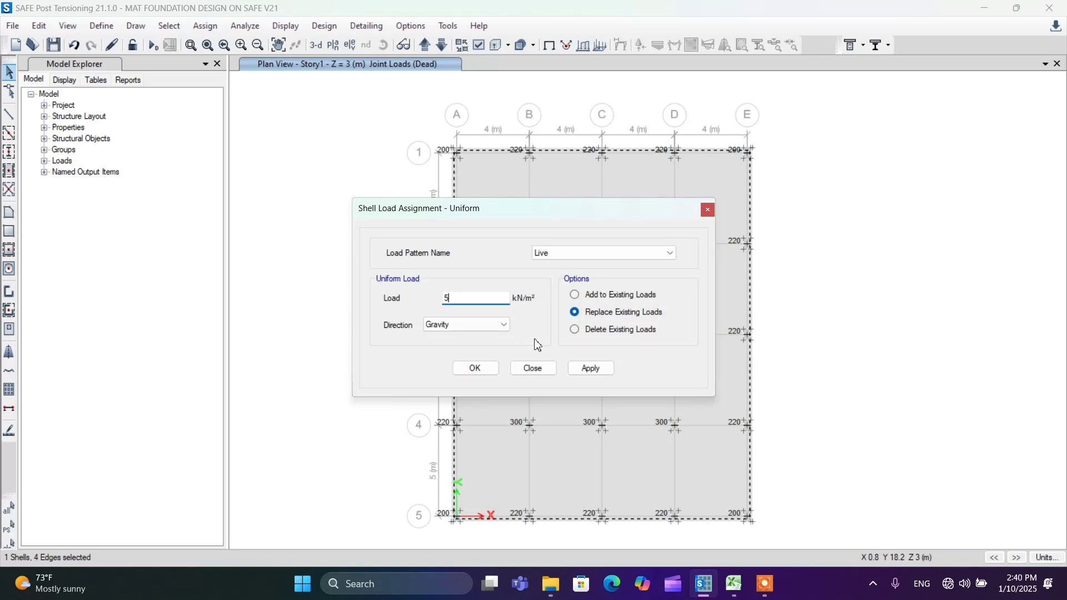
click(475, 367)
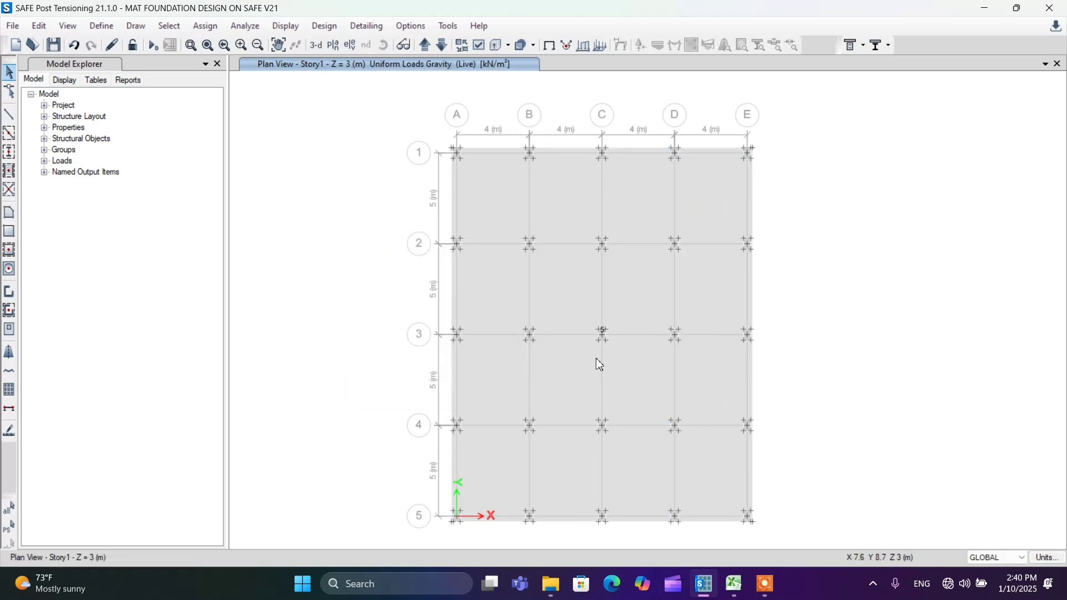
Step: Inspect the uniform load on the mat plan and save the model
scroll(603, 318, up, 3)
scroll(559, 340, down, 3)
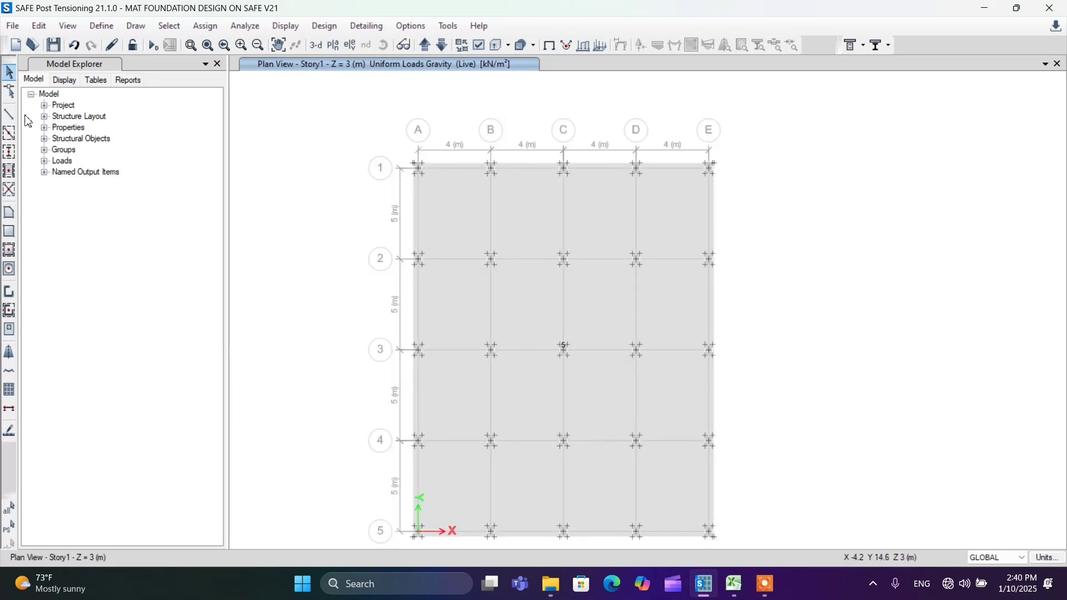
click(54, 46)
scroll(353, 149, down, 2)
scroll(374, 150, up, 2)
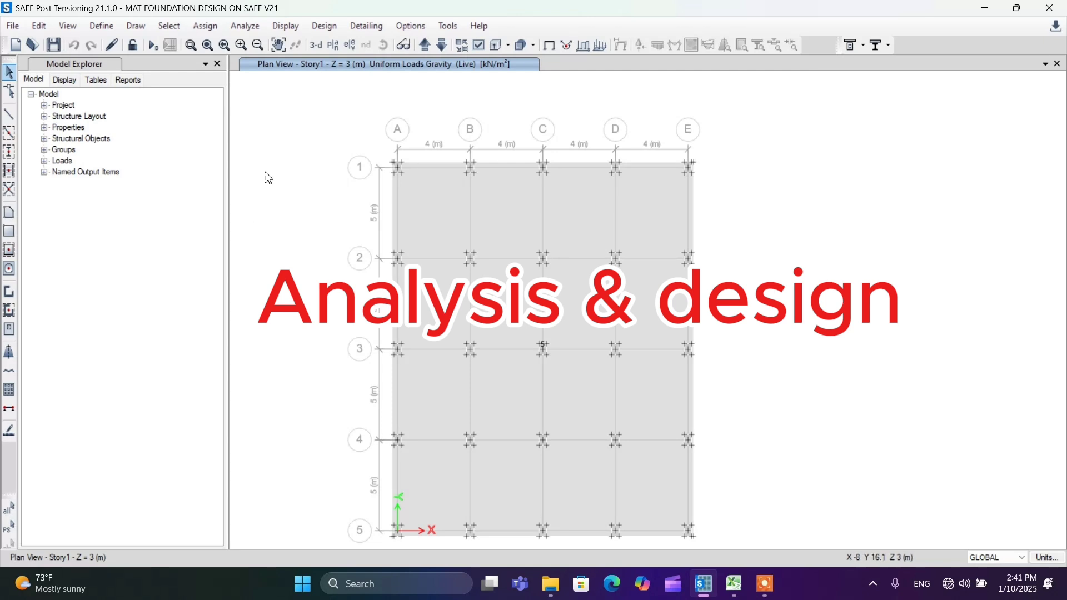
Step: Run the analysis and design of the mat foundation model
click(245, 28)
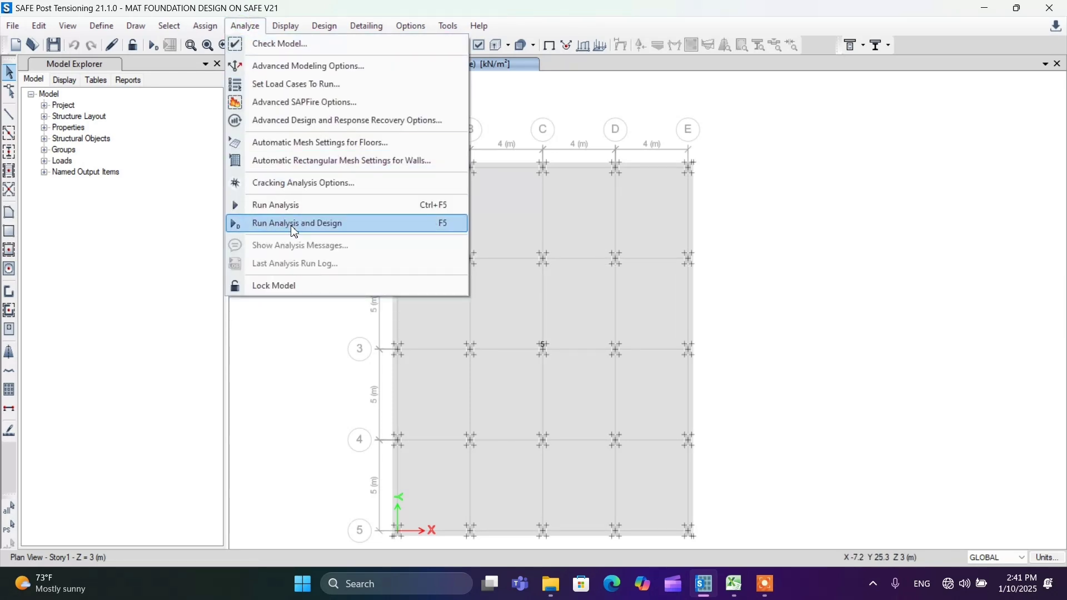
click(305, 225)
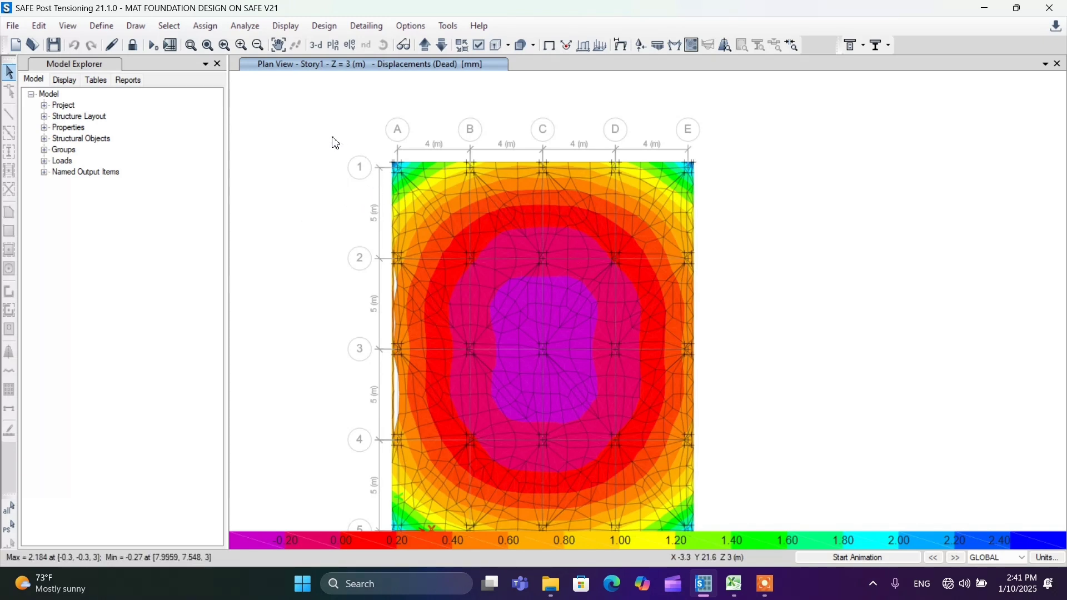
click(278, 45)
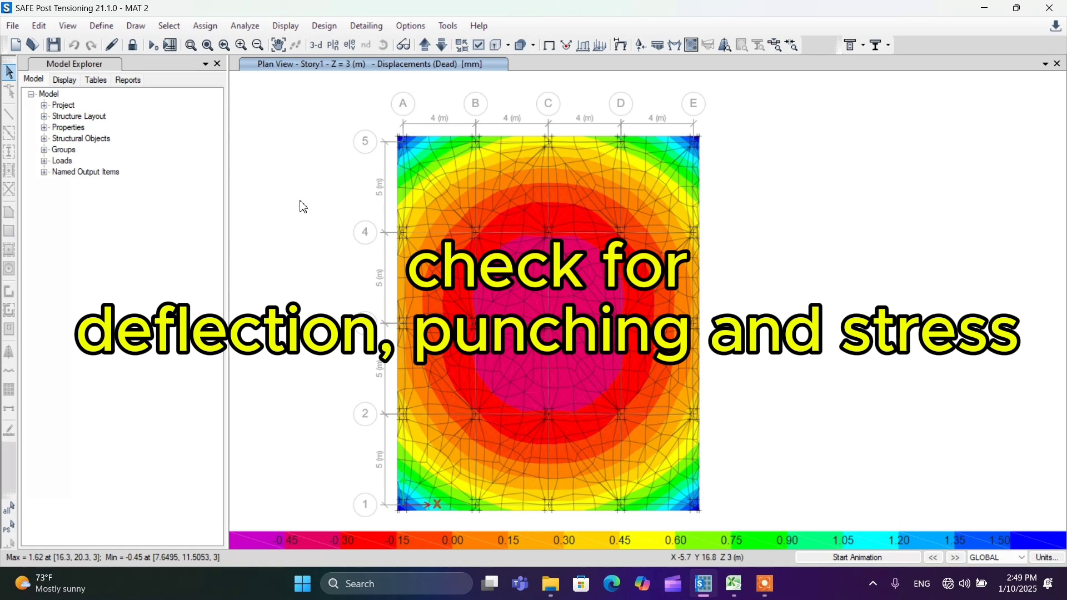
Step: Display the mat's deformed shape with contours for the load combination Comb1SURV, using automatic scaling
click(289, 31)
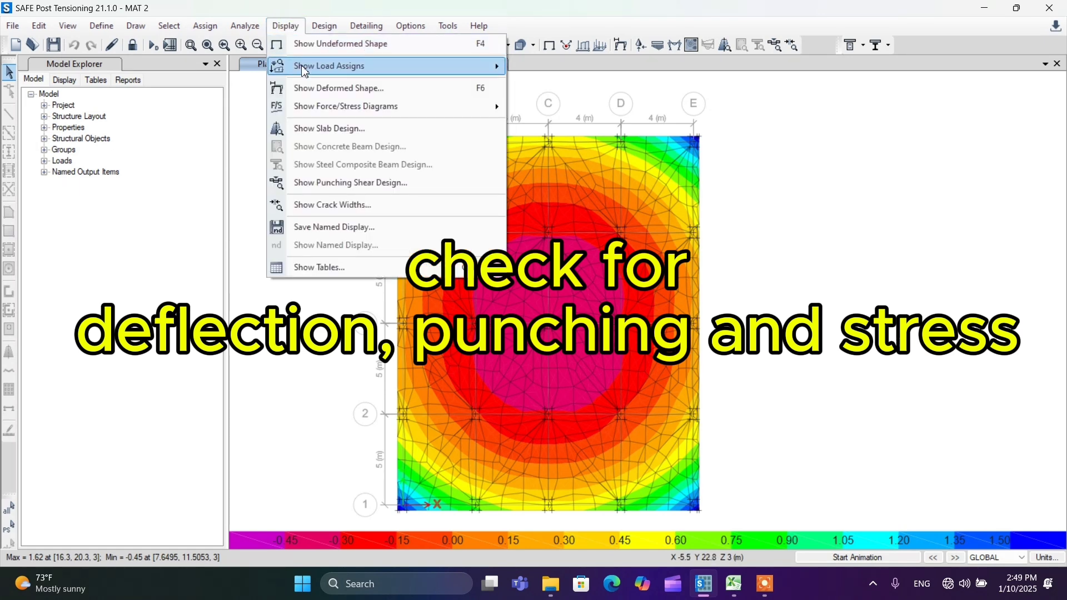
click(316, 90)
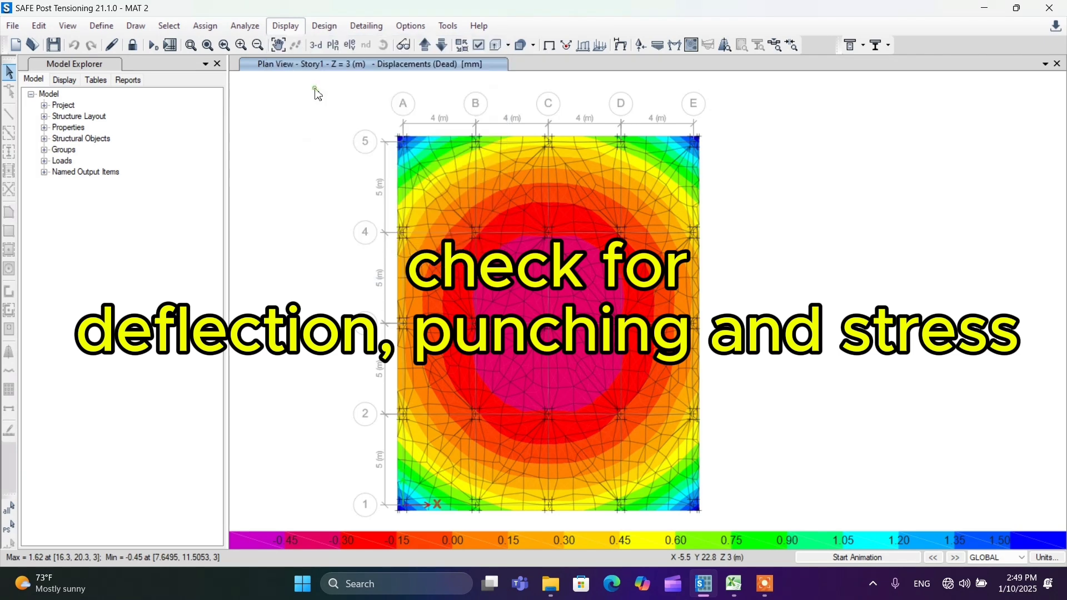
click(521, 117)
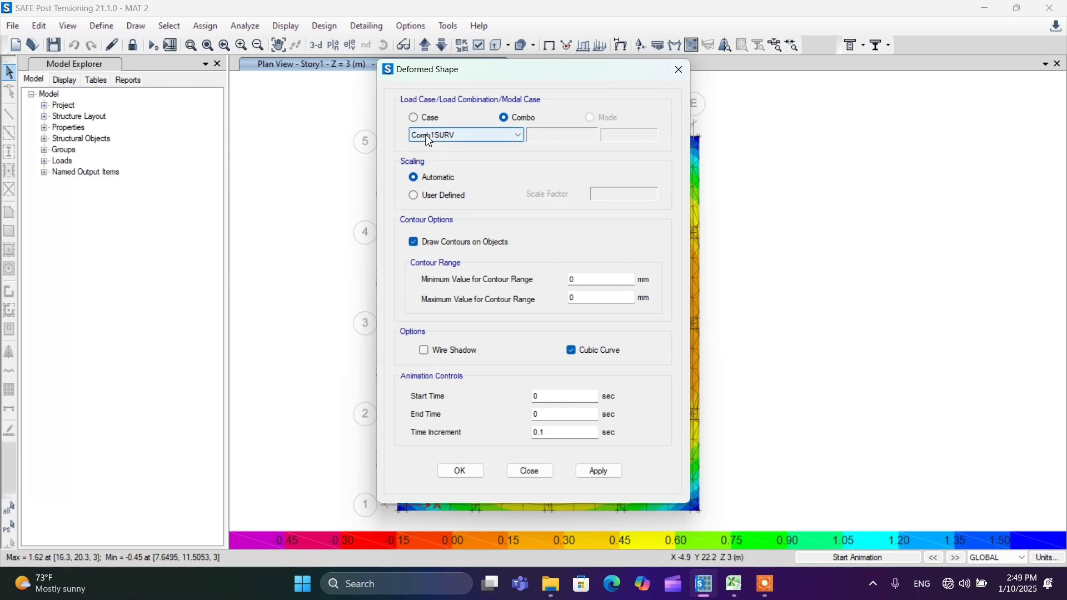
click(456, 472)
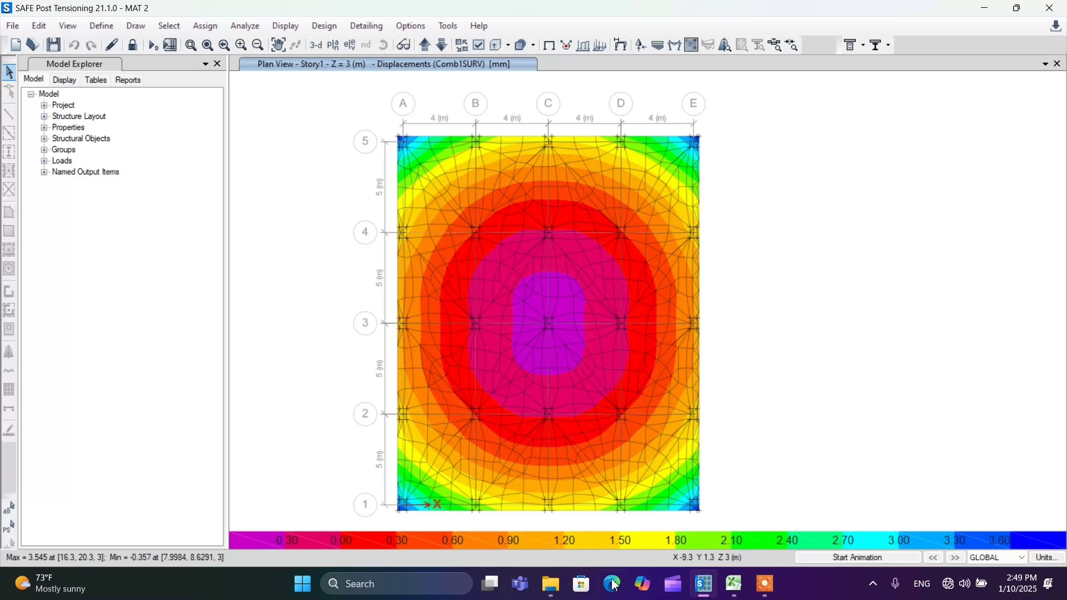
Step: Switch to the Excel design sheet to check the permissible mat settlement against the displacements, then return to SAFE
click(742, 593)
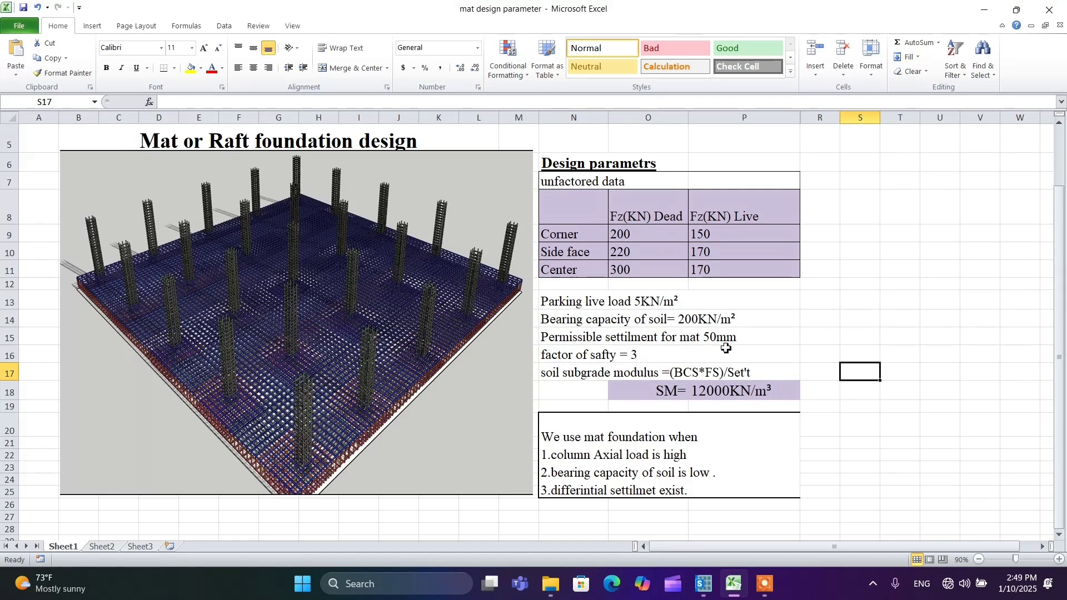
click(703, 340)
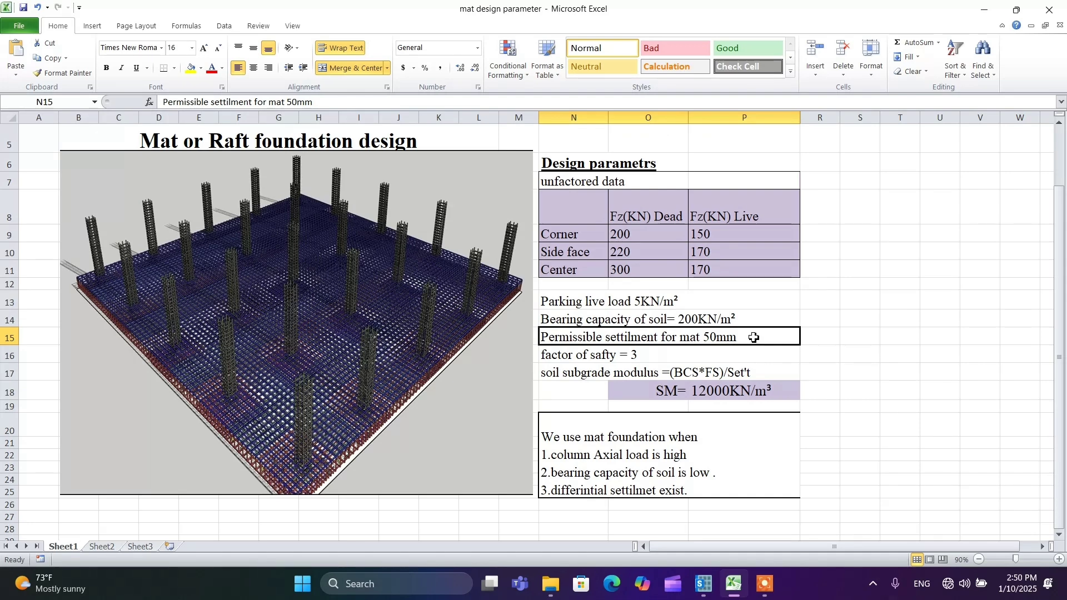
click(703, 583)
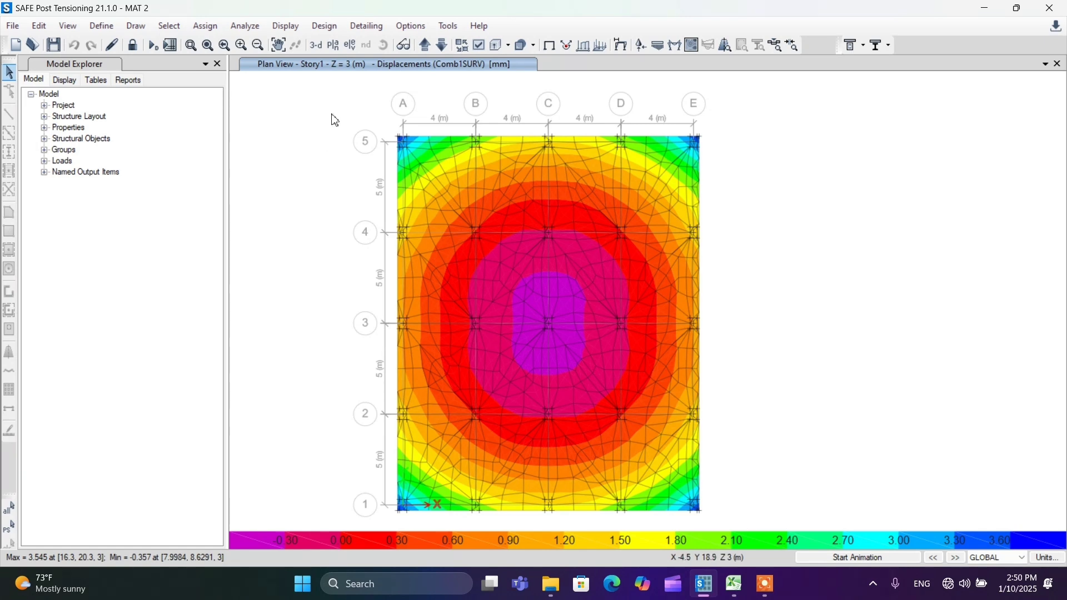
Step: Display the soil pressure contours on the undeformed mat for combination Comb1SURV, with fill and values shown
click(294, 32)
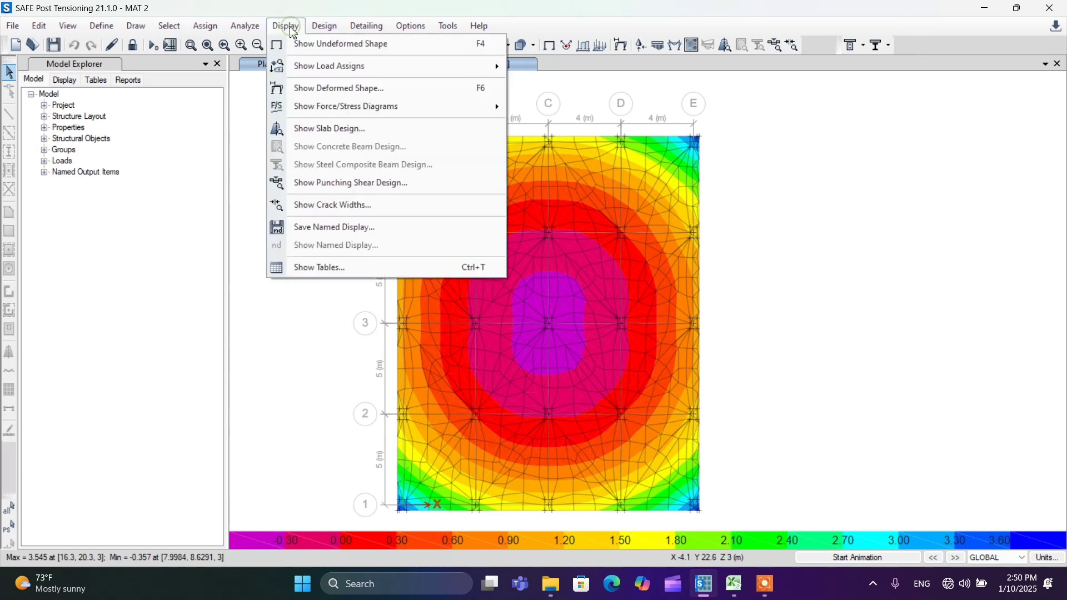
mouse_move(302, 115)
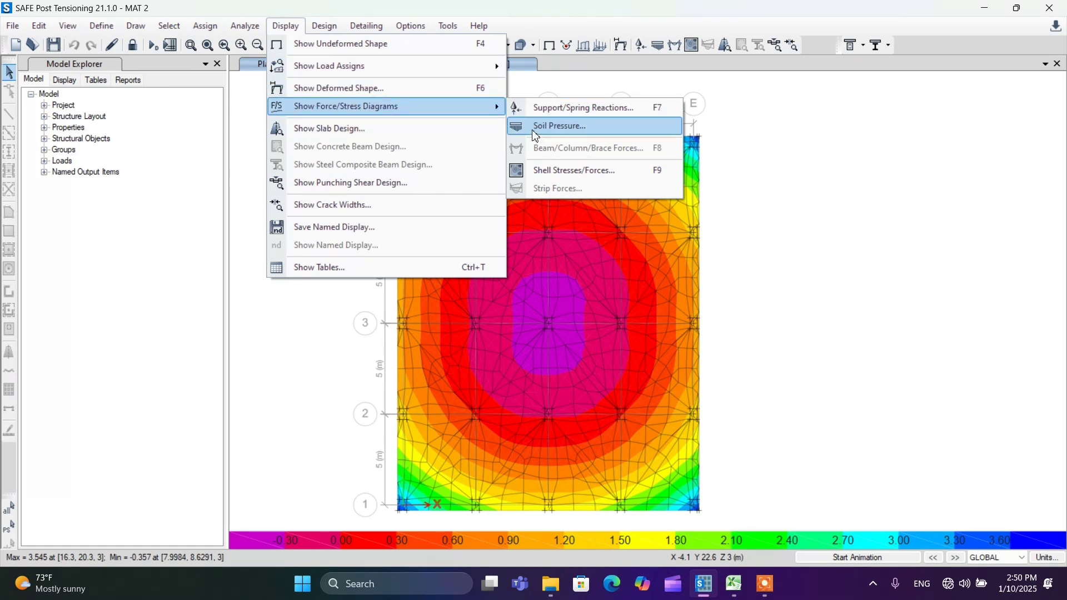
click(575, 134)
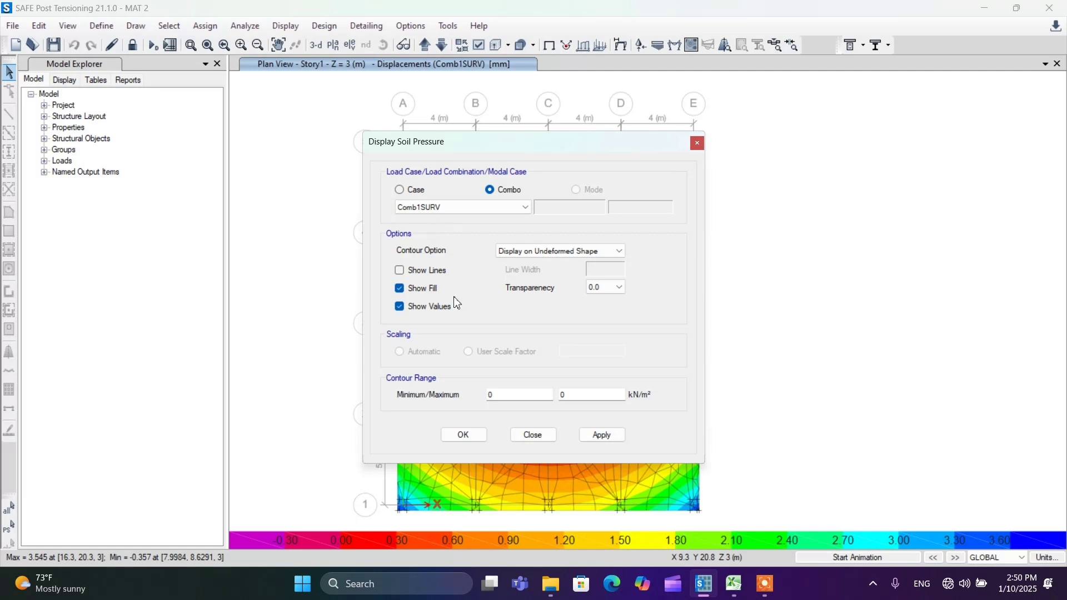
click(457, 436)
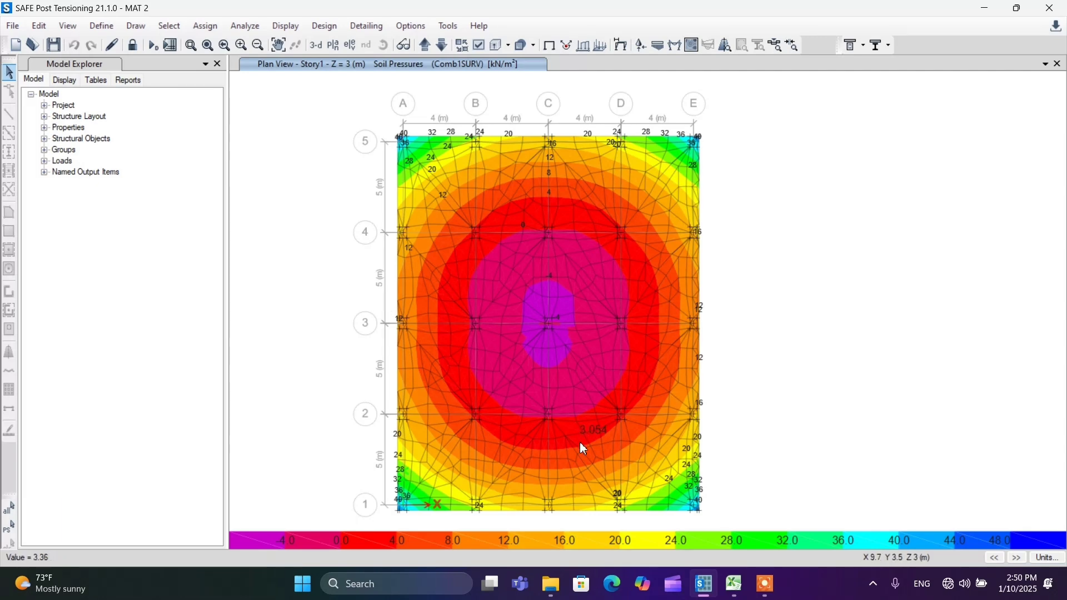
Step: Switch to the Excel design sheet to check the soil bearing capacity against the soil pressures, then return to SAFE
click(734, 583)
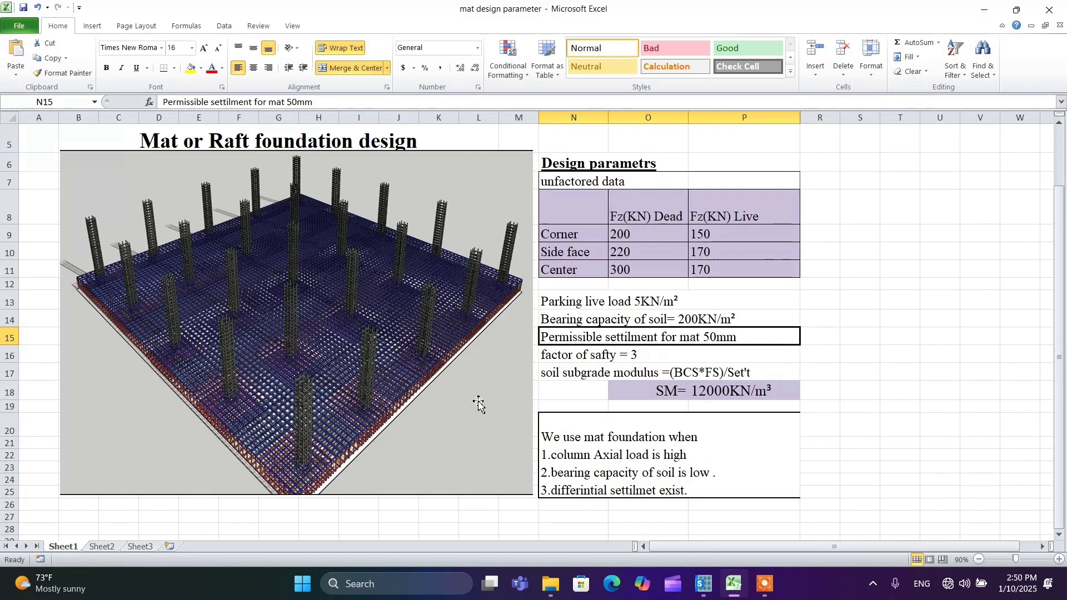
click(657, 323)
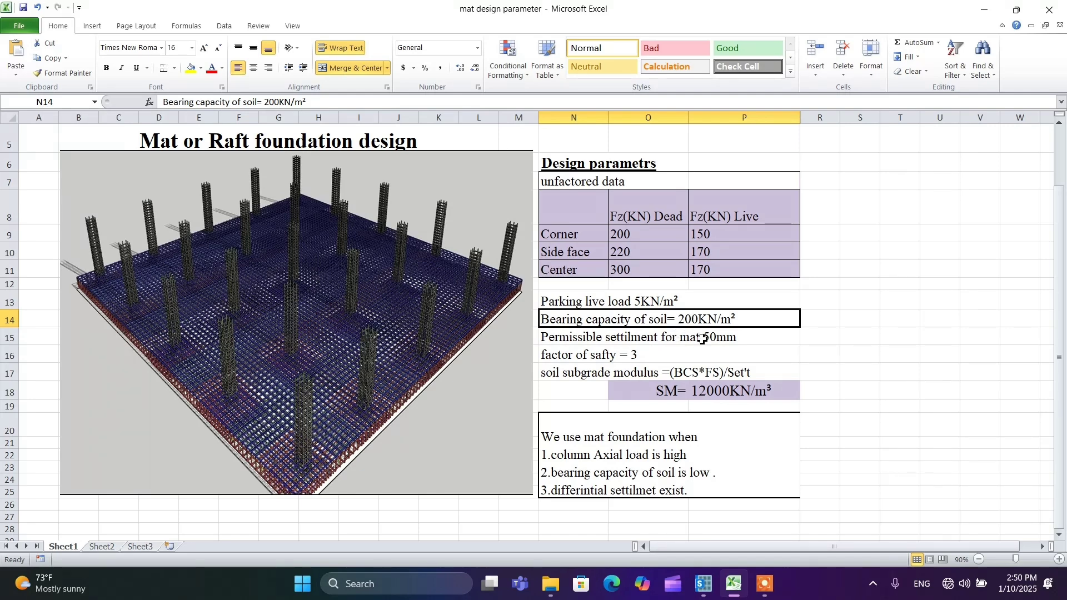
click(705, 592)
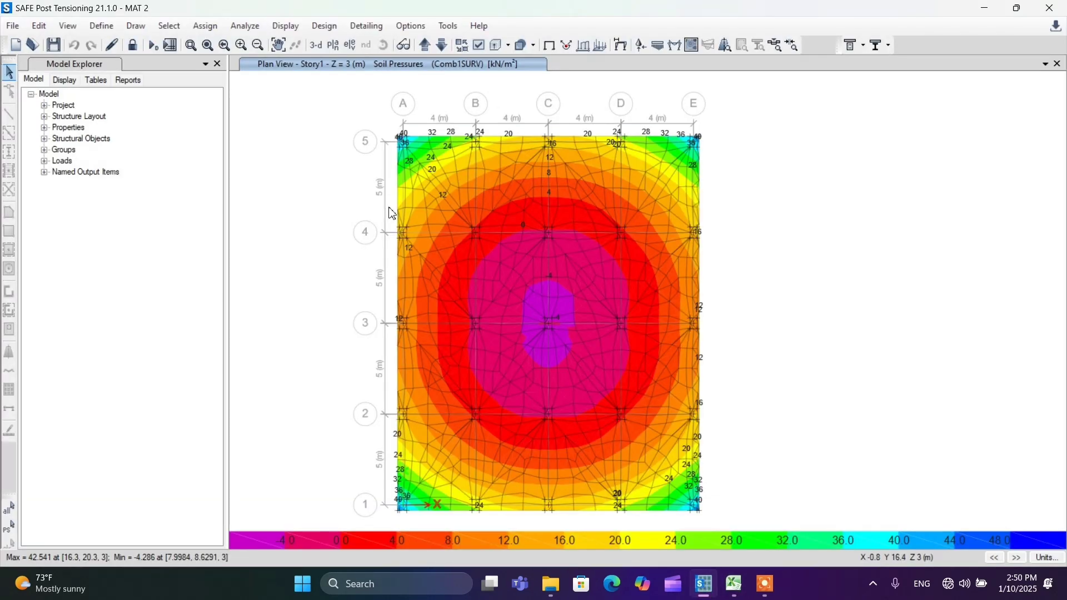
Step: Display the punching shear design ratios at the columns on the mat plan
click(292, 31)
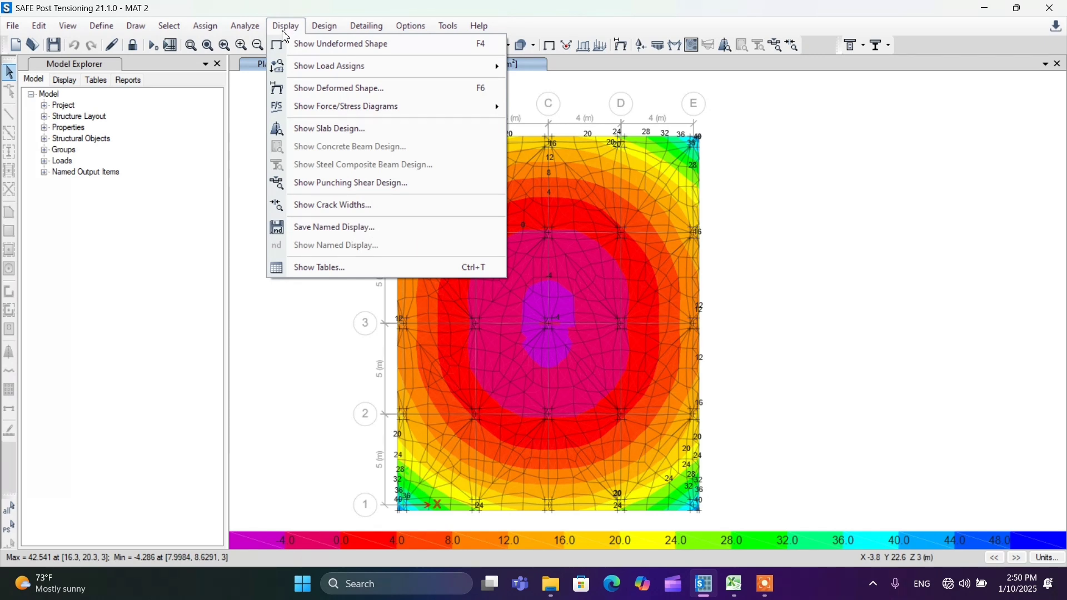
click(281, 27)
click(288, 27)
click(367, 191)
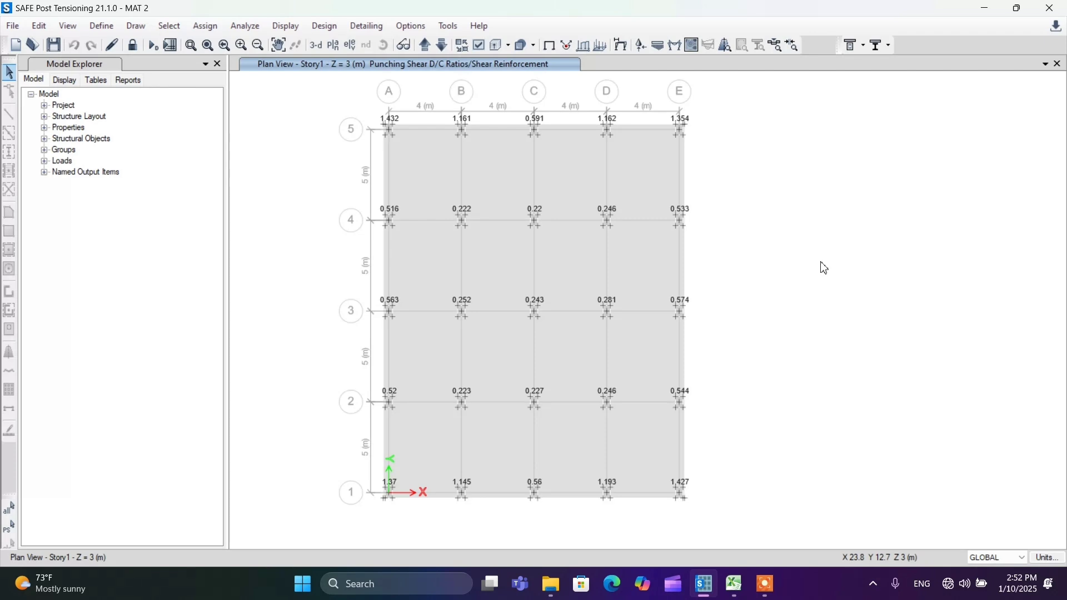
Step: Unlock the analysed mat model for editing
click(134, 45)
click(554, 340)
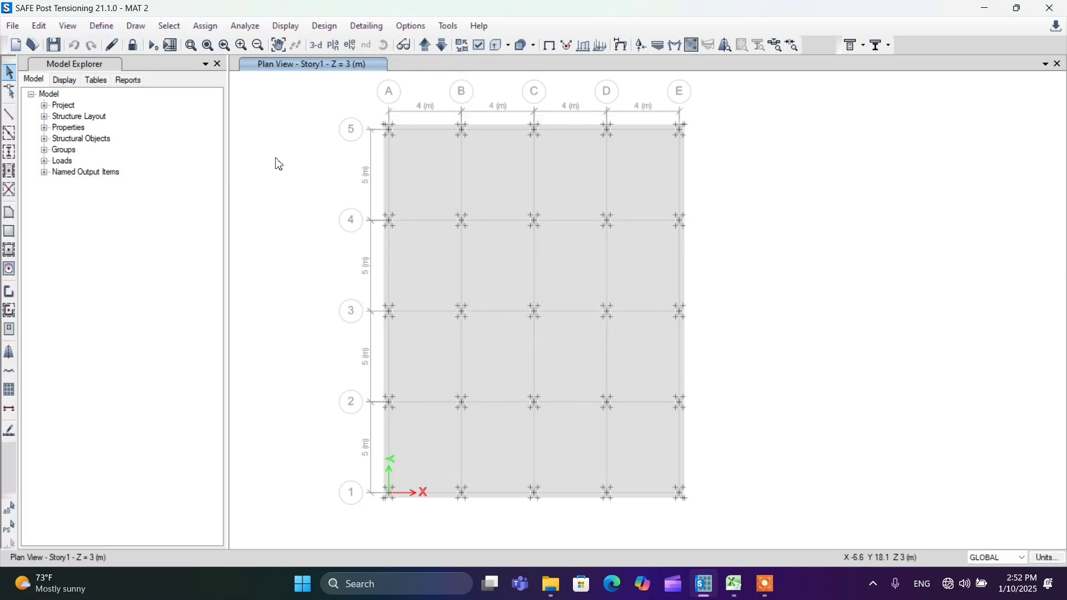
scroll(381, 133, up, 3)
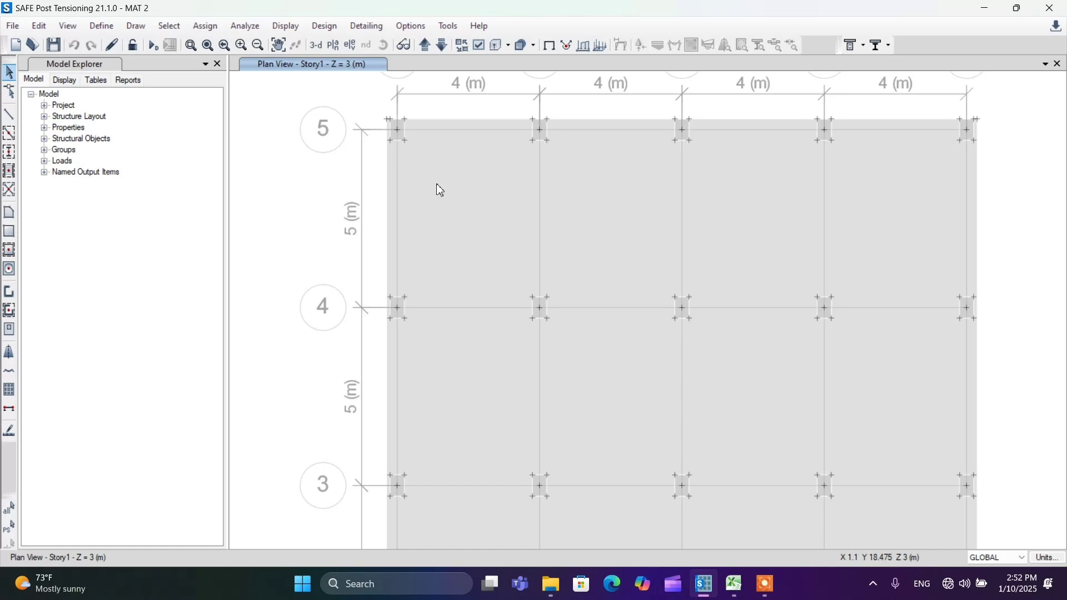
Step: Rename the MAT 600 slab property as MAT 750 and update its thickness to match
click(98, 26)
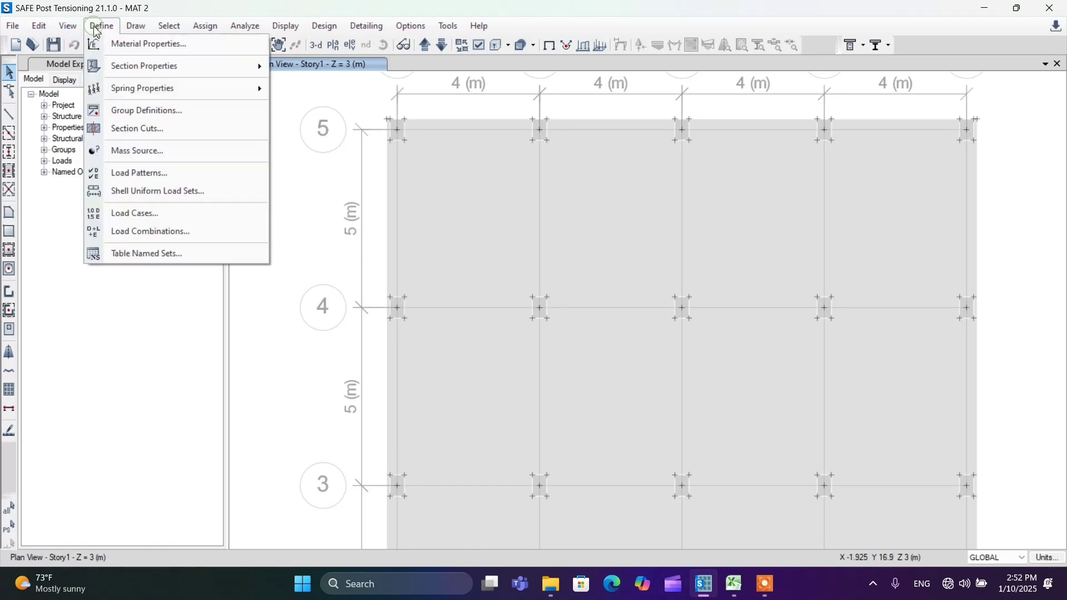
mouse_move(153, 70)
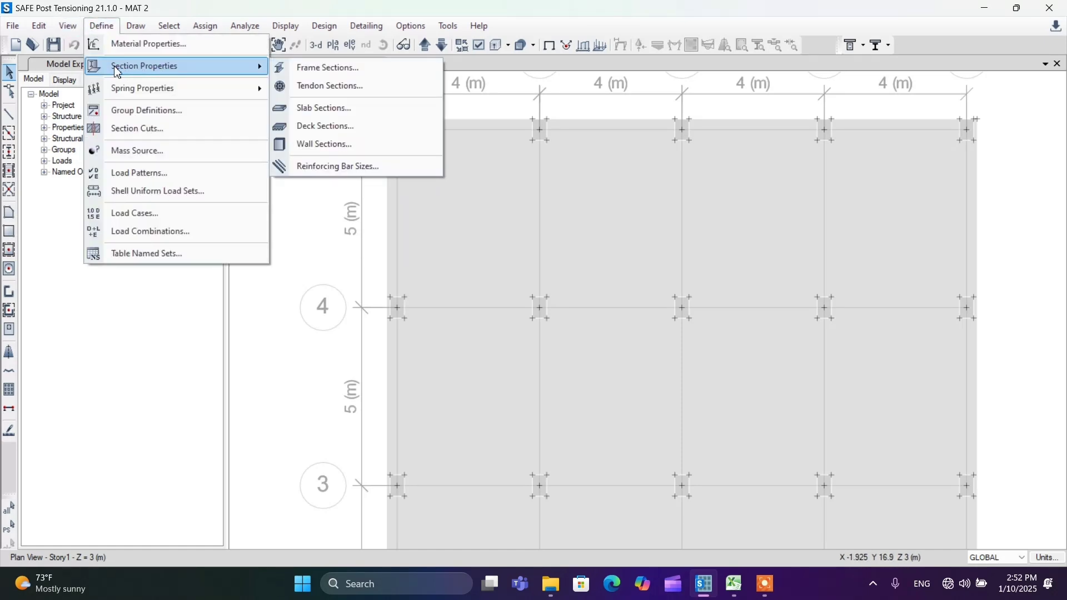
click(350, 111)
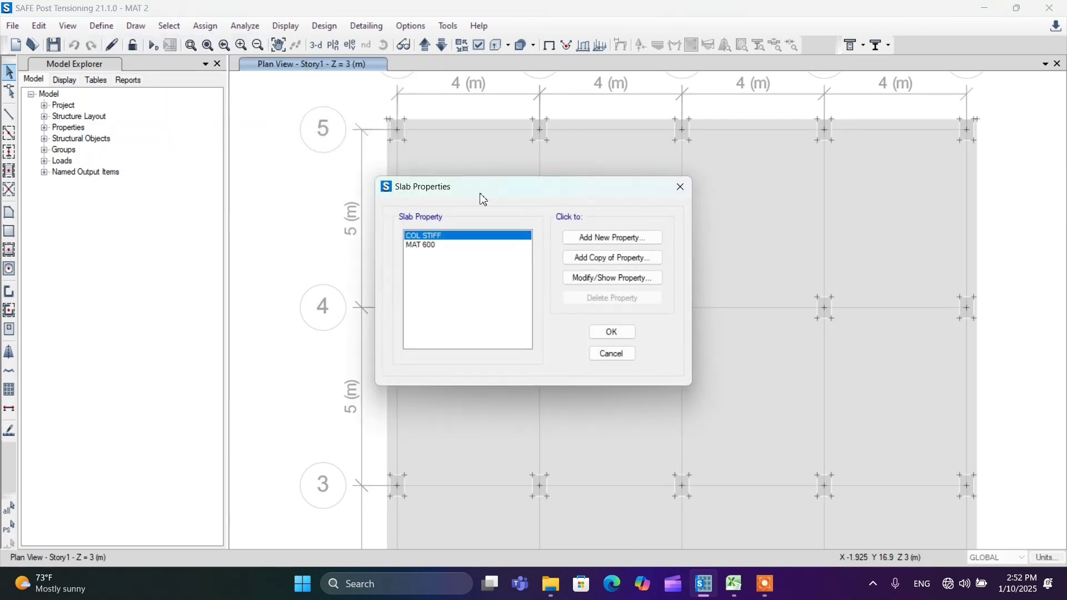
click(429, 247)
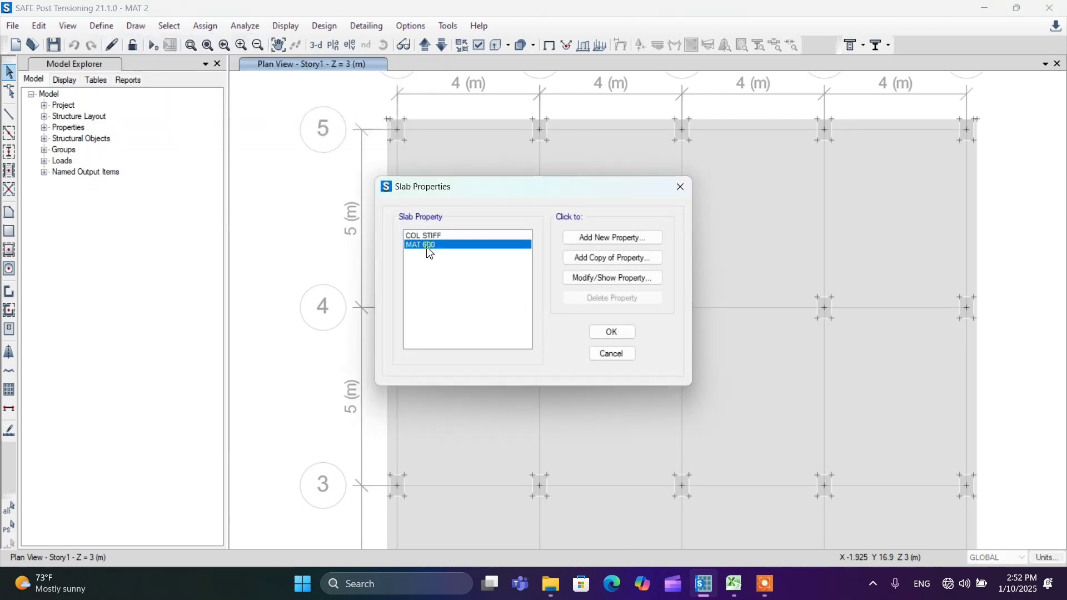
click(612, 278)
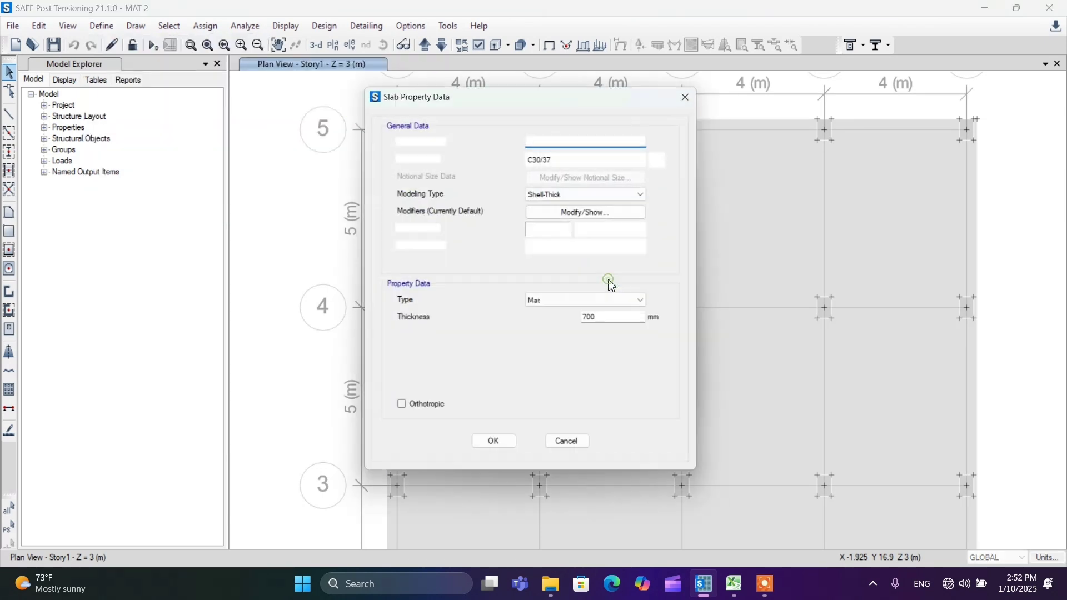
double_click(594, 322)
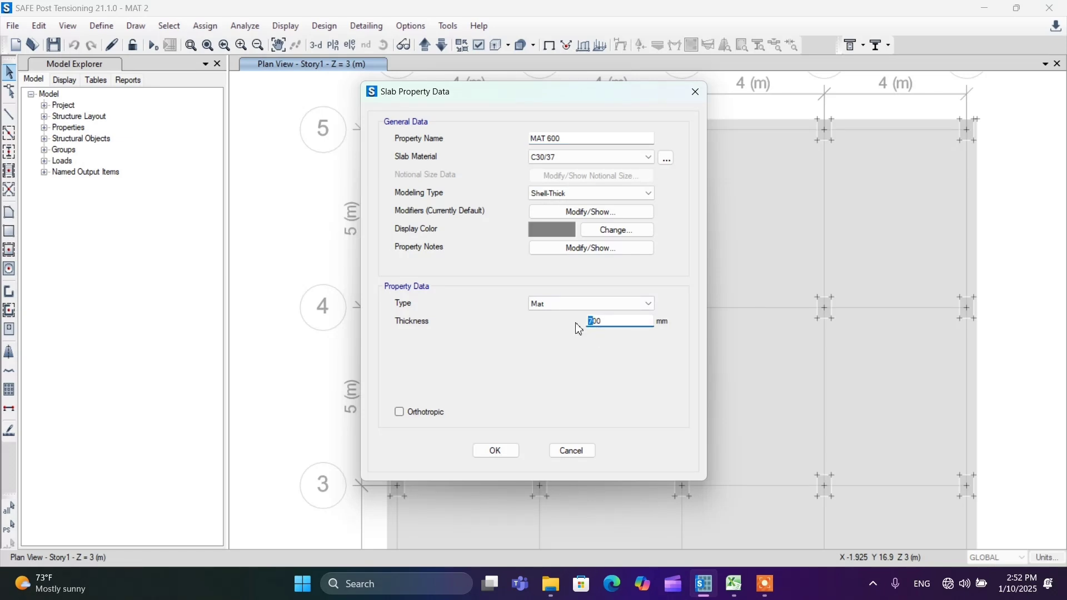
text(7)
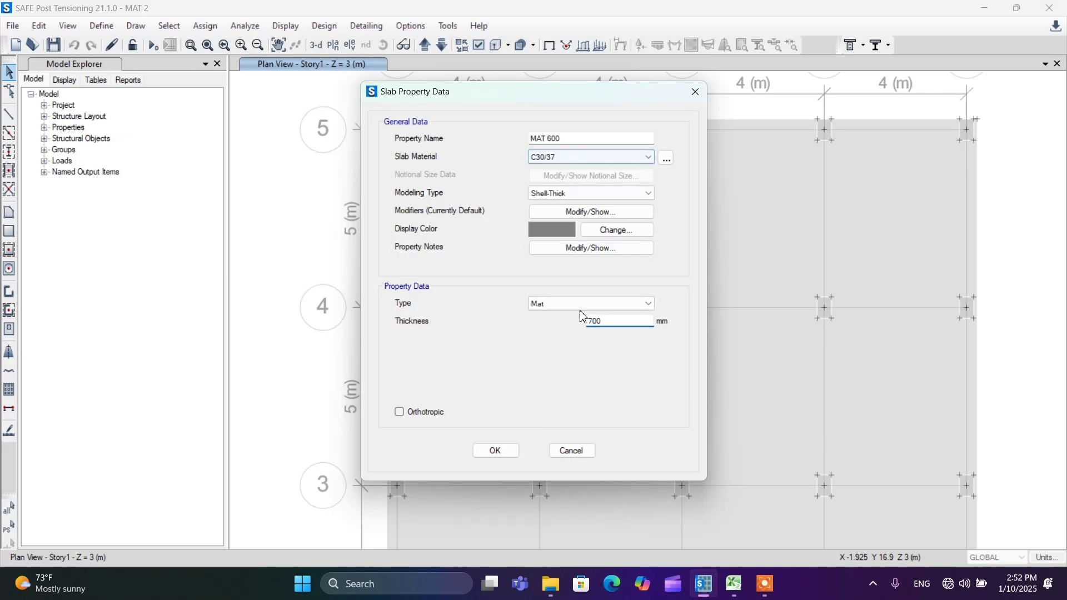
click(553, 140)
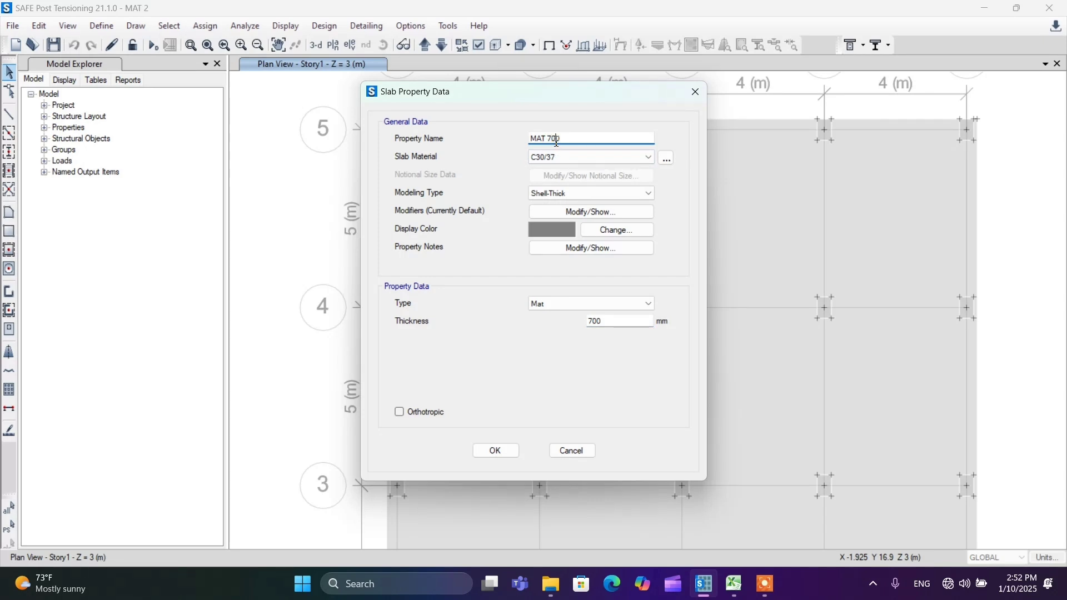
text(5)
click(600, 321)
click(495, 450)
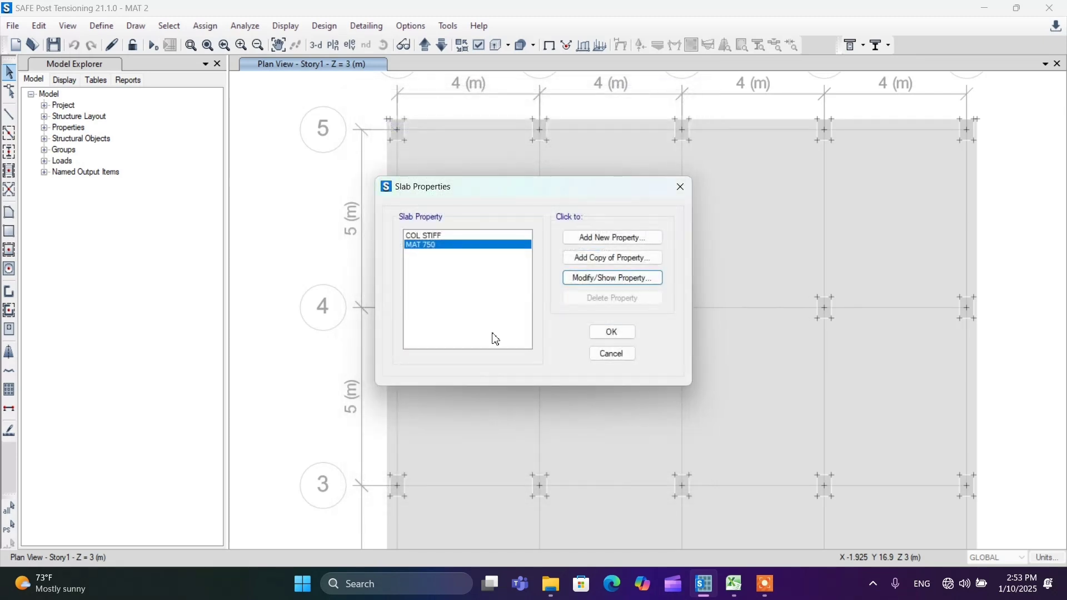
Step: Set the thickness of the COL STIFF slab property to 750 mm and accept the slab property changes
click(436, 236)
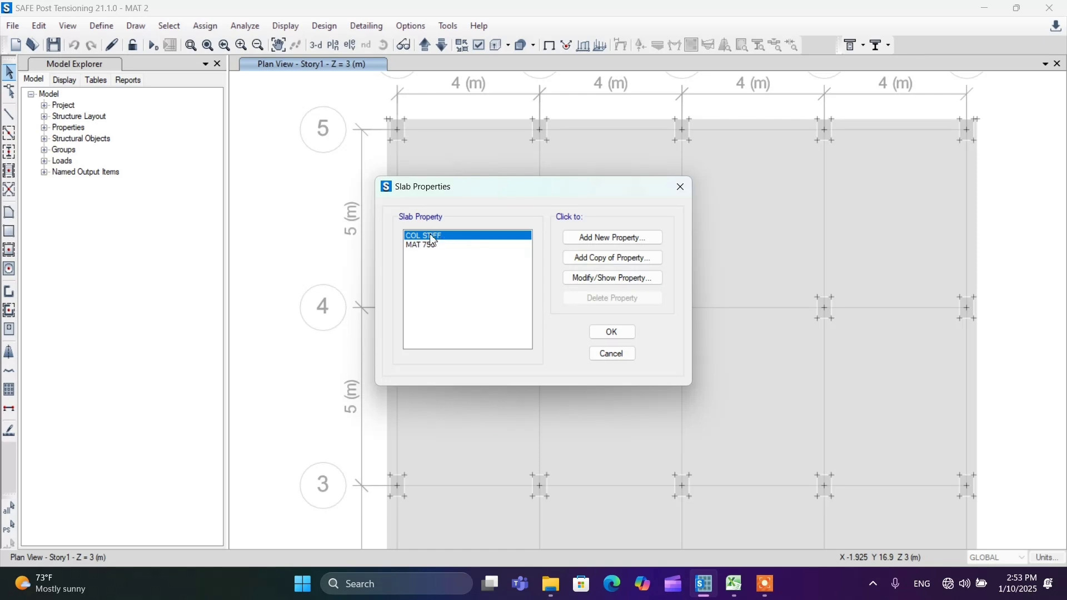
click(625, 280)
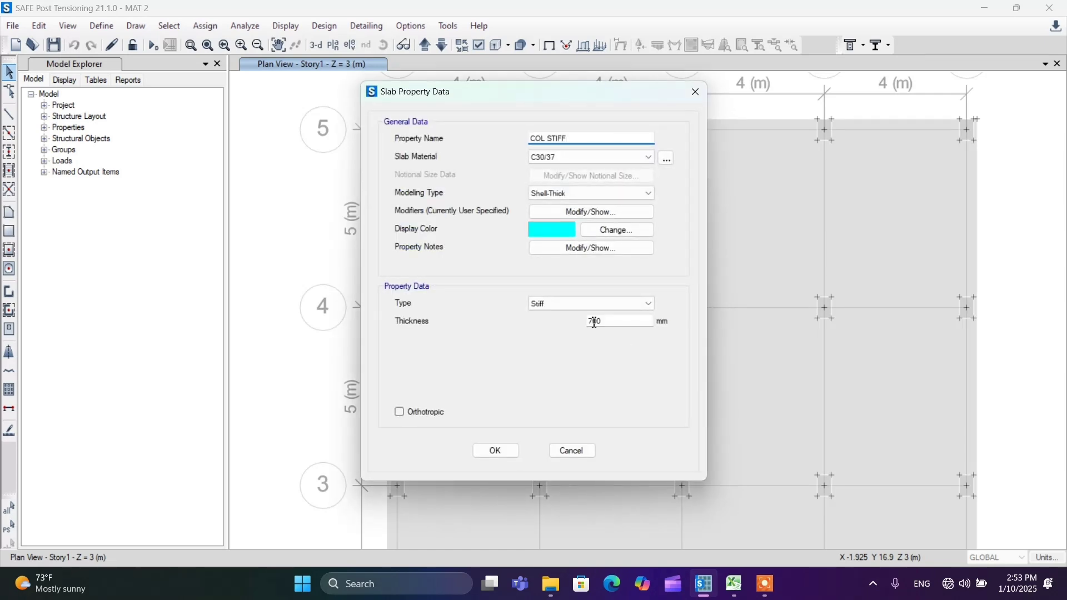
drag(599, 324, 589, 325)
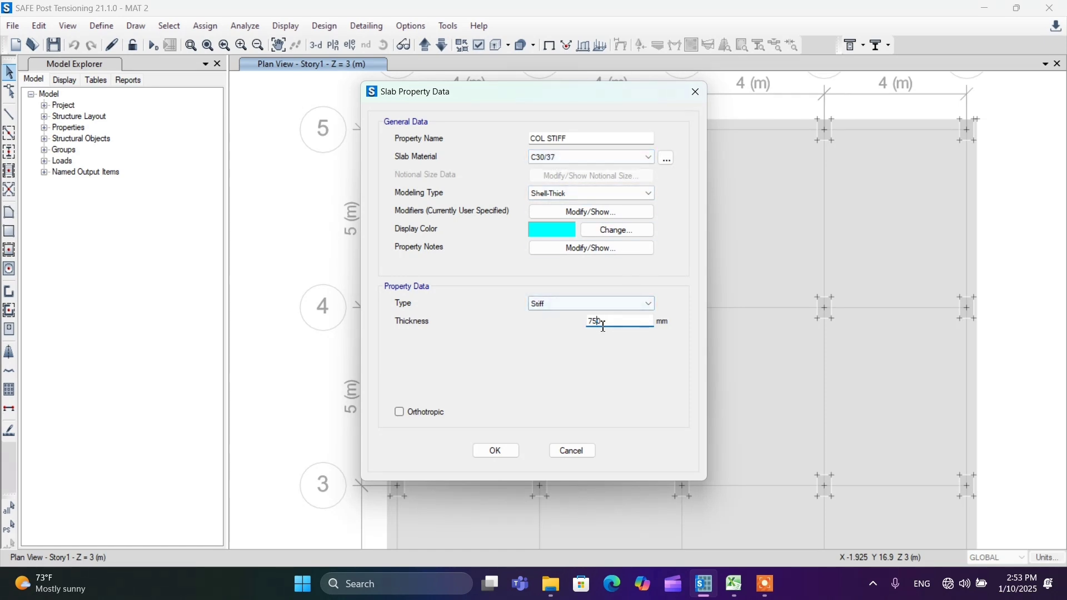
click(501, 453)
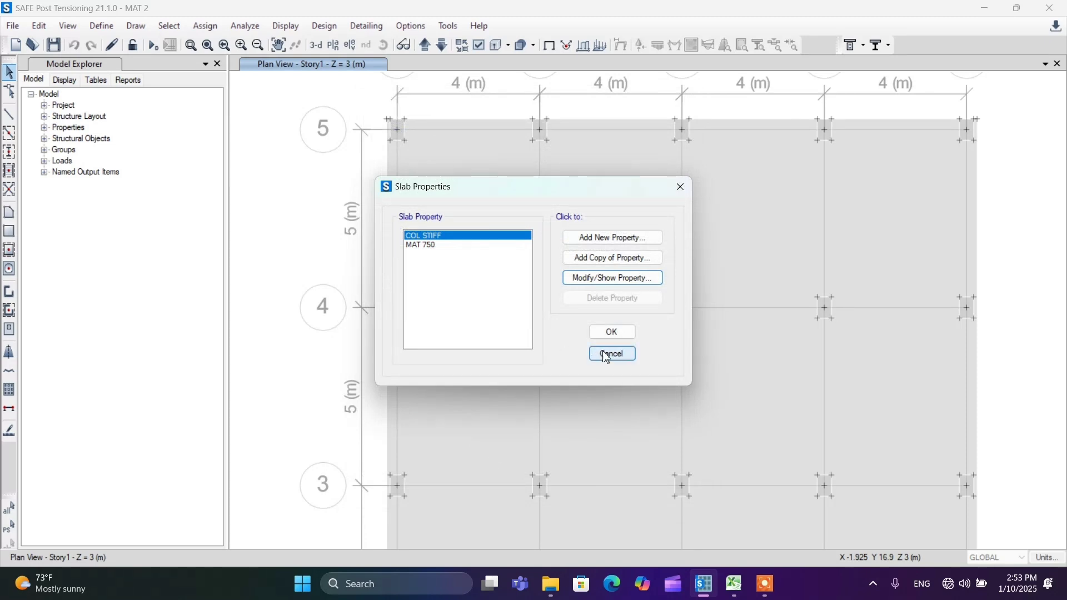
click(609, 333)
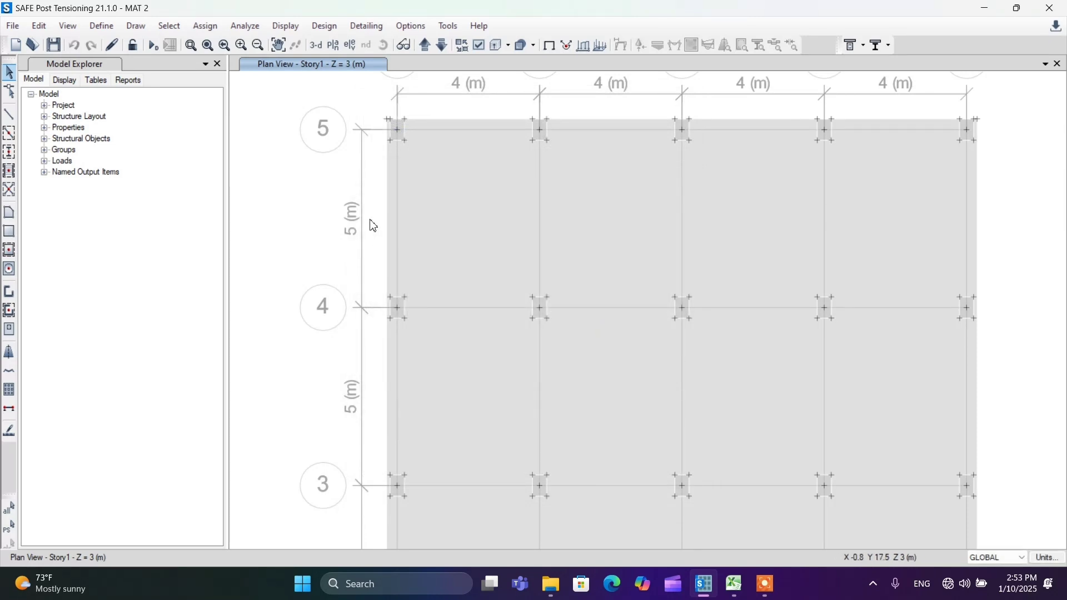
Step: Expand the mat slab outline outward with a 300 mm offset
scroll(369, 221, down, 2)
click(413, 222)
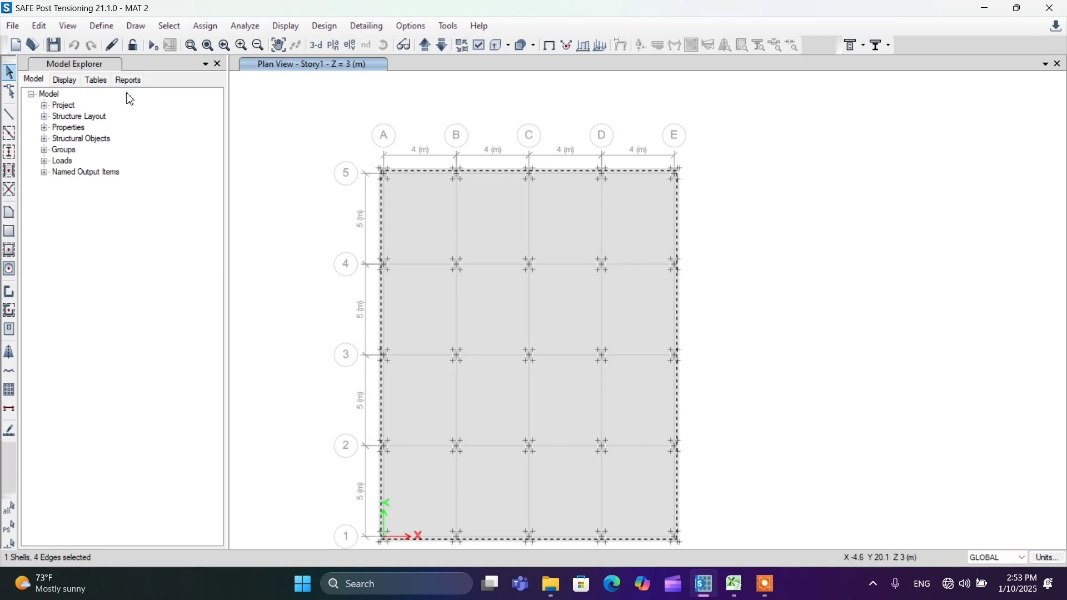
click(39, 27)
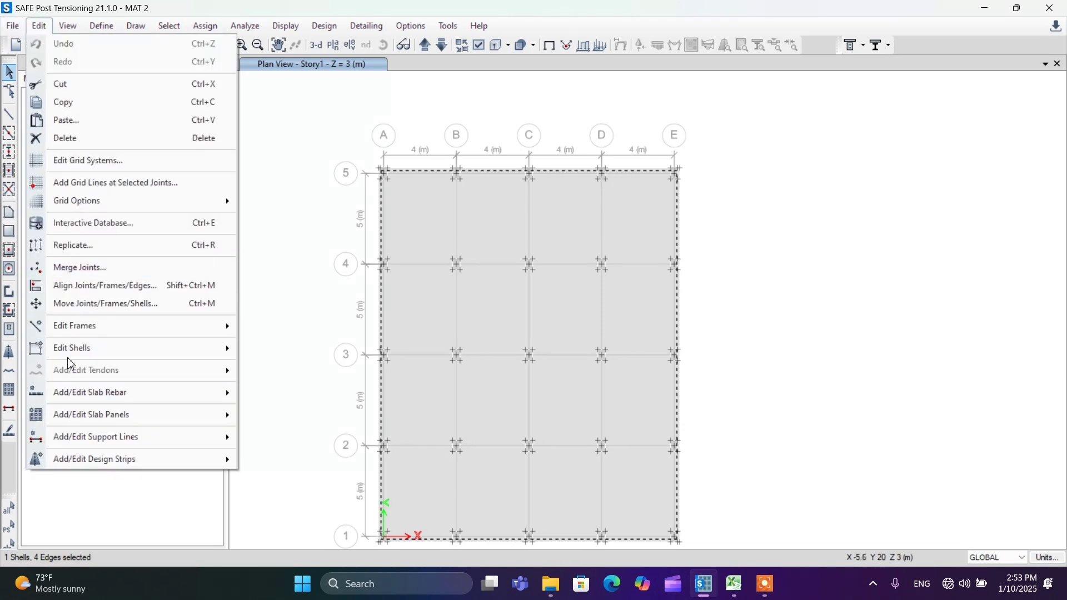
mouse_move(66, 356)
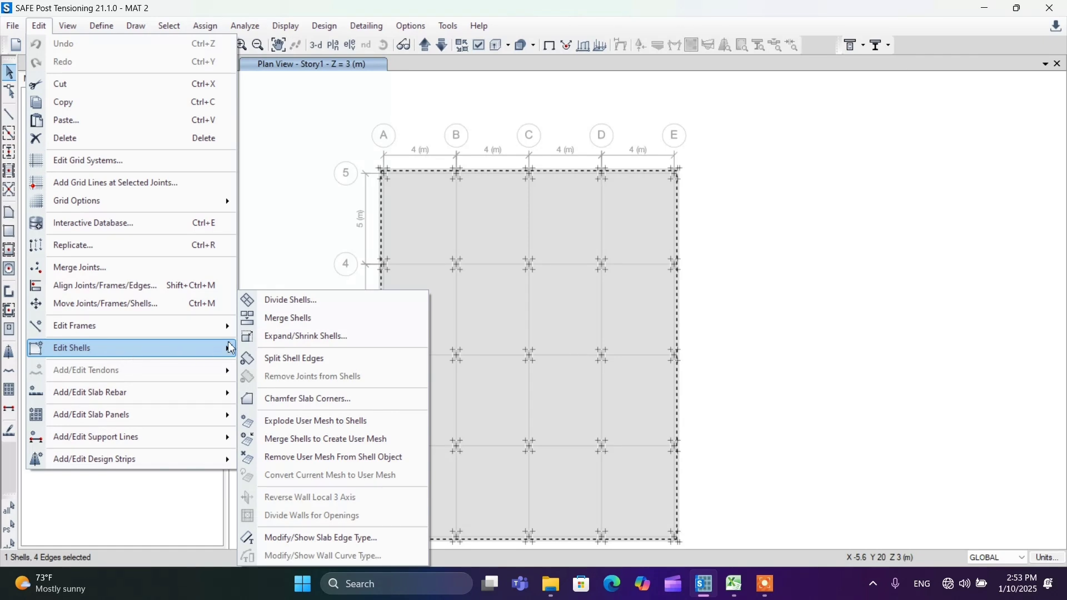
click(315, 339)
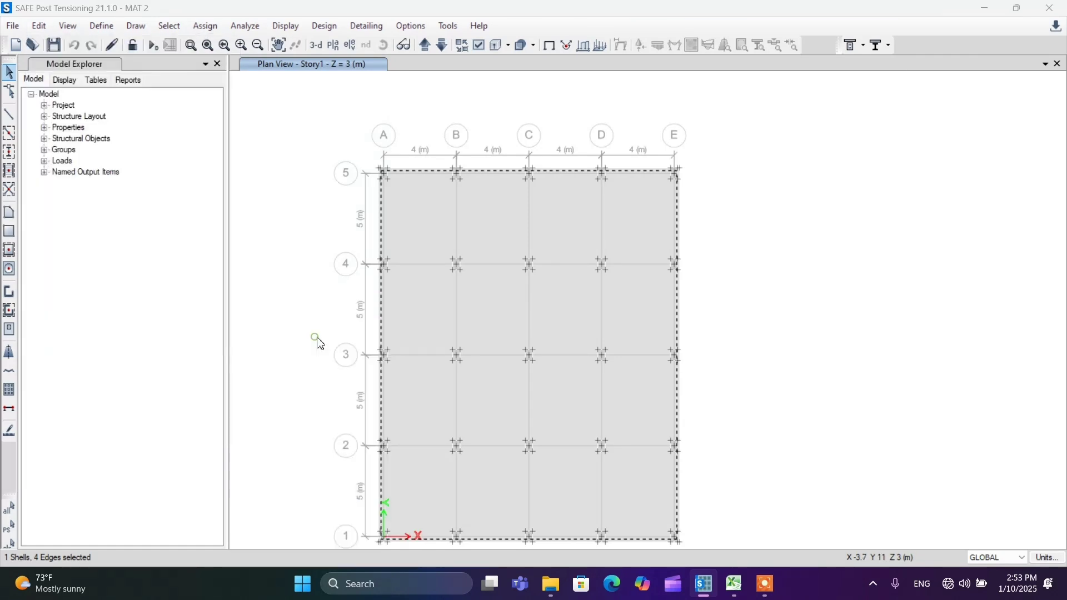
click(557, 293)
key(BackSpace)
key(BackSpace)
key(BackSpace)
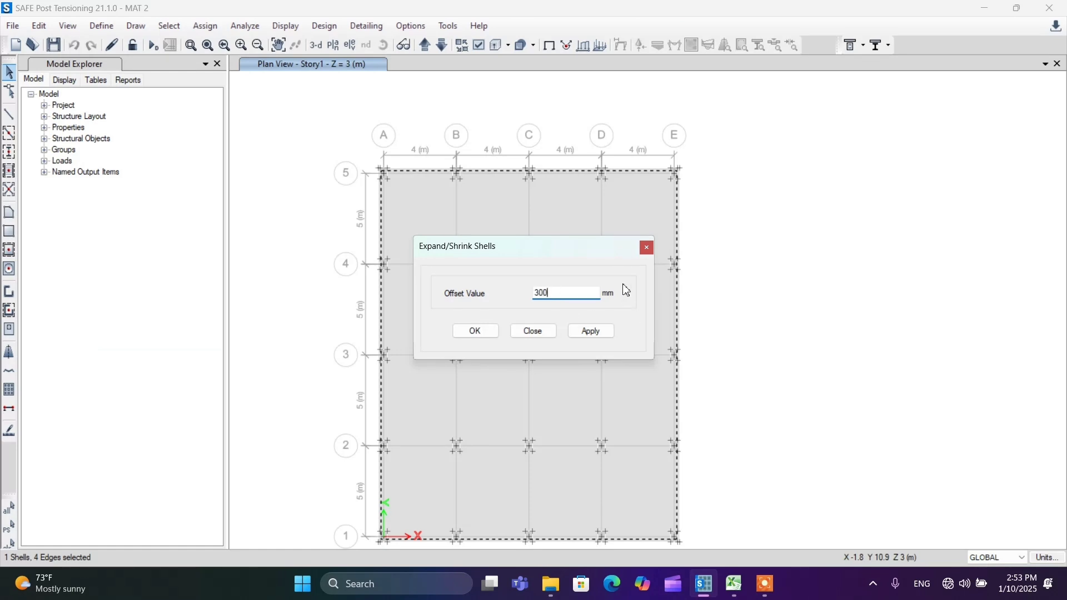
click(474, 331)
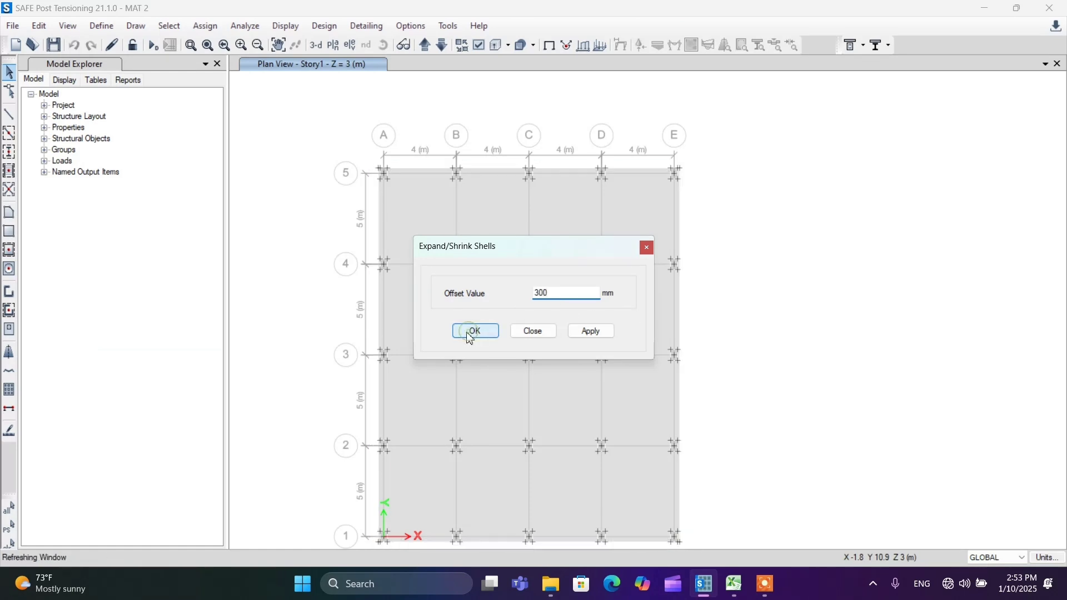
Step: Check the expanded mat edge around the corner columns and rerun the analysis and design
scroll(390, 174, up, 2)
scroll(391, 174, up, 3)
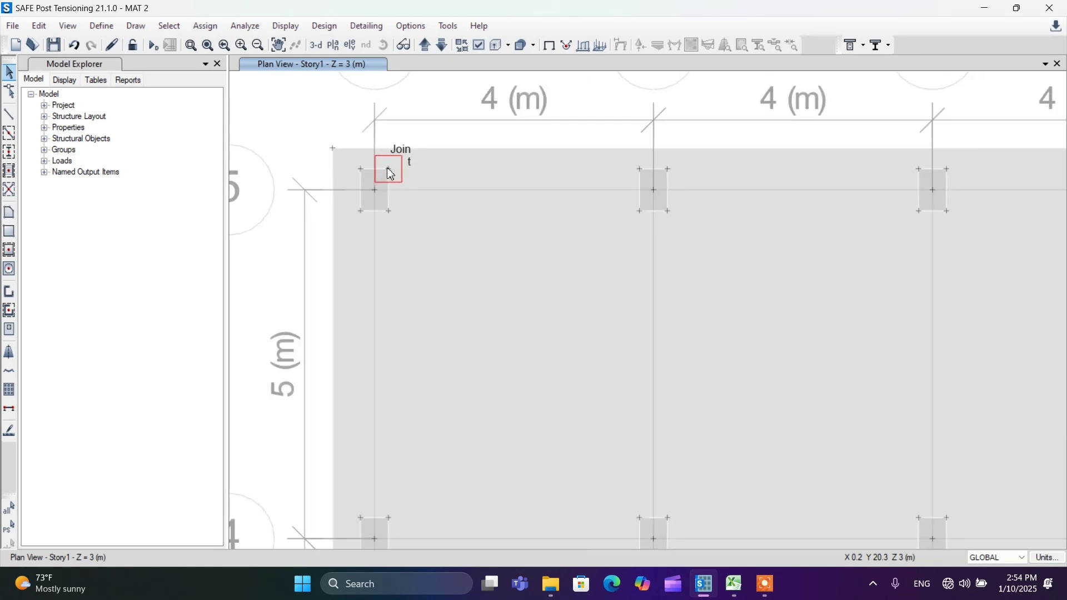
scroll(395, 139, down, 2)
scroll(464, 140, down, 2)
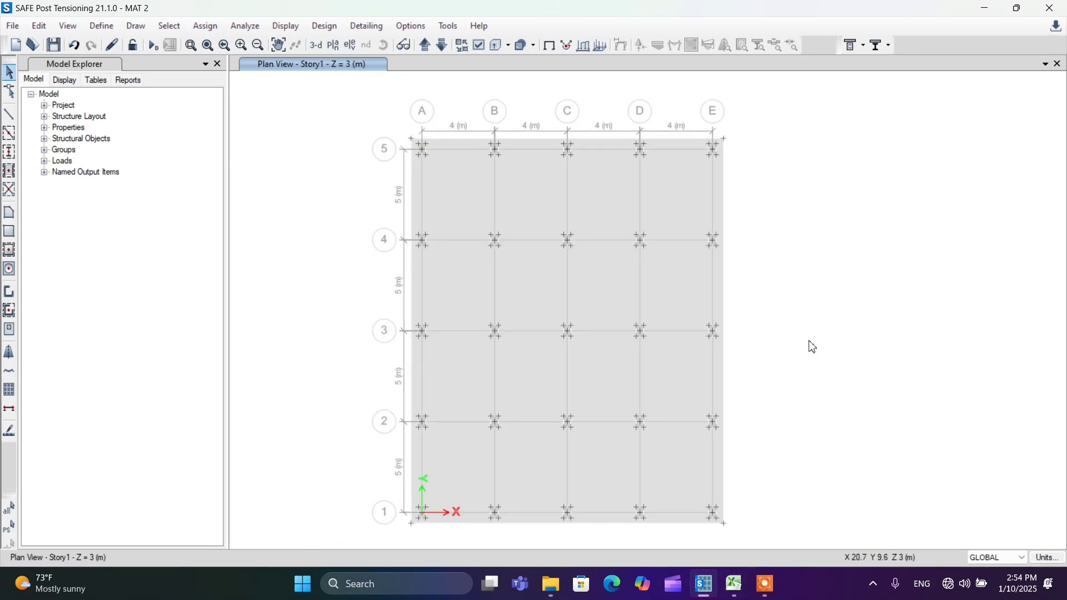
click(250, 30)
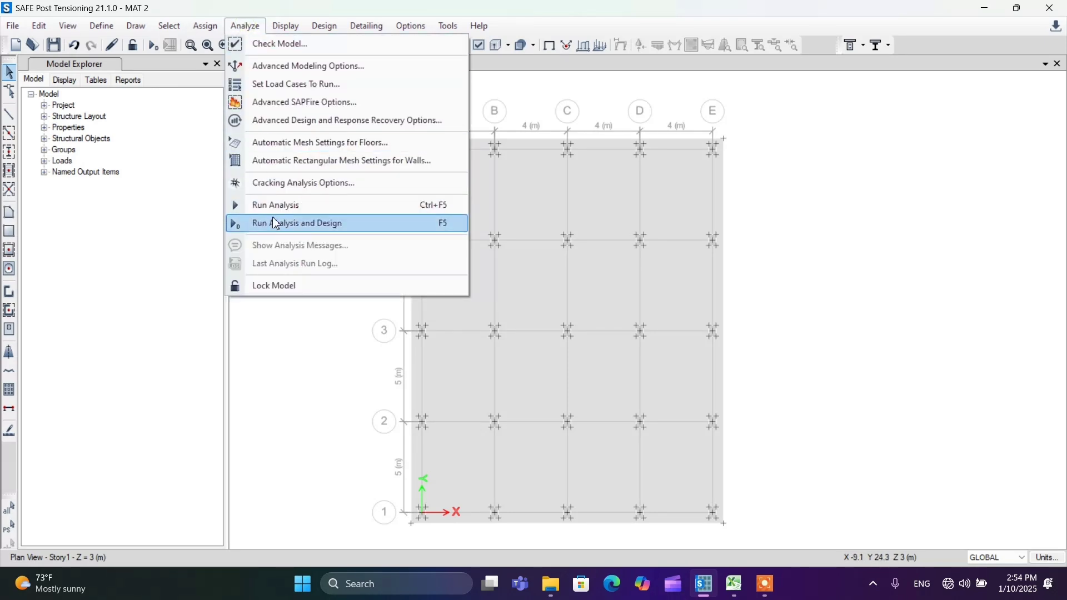
click(300, 228)
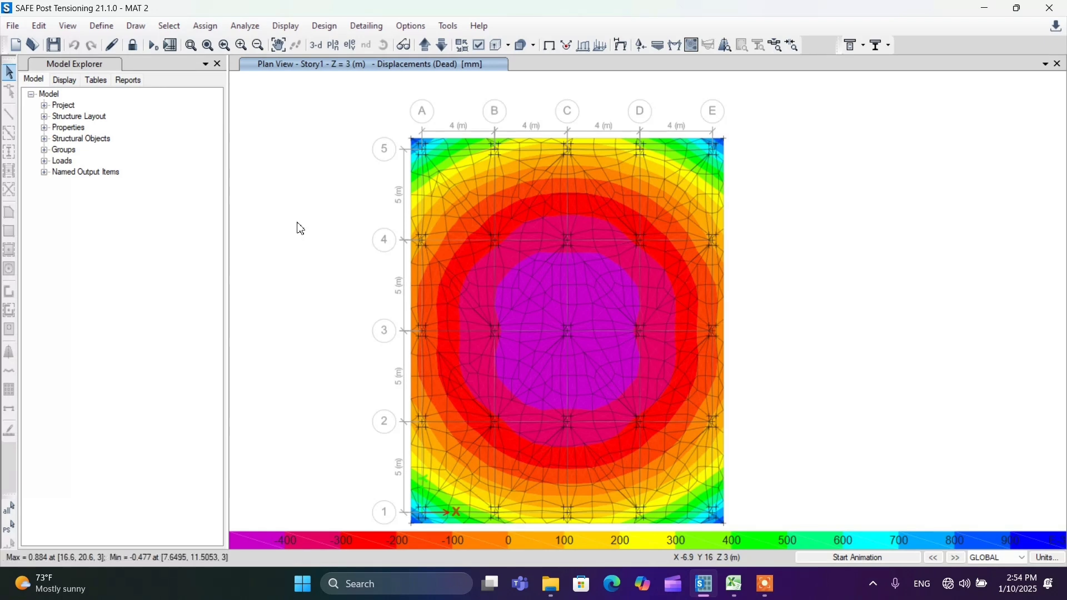
Step: Display the punching shear design results for the expanded mat and unlock the model for editing
click(285, 26)
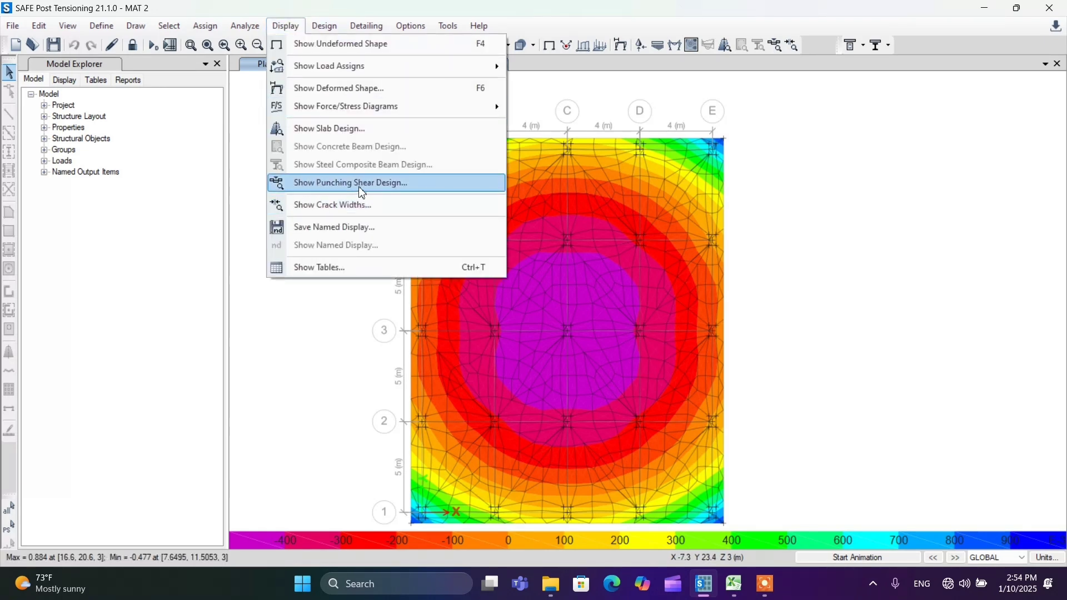
click(373, 189)
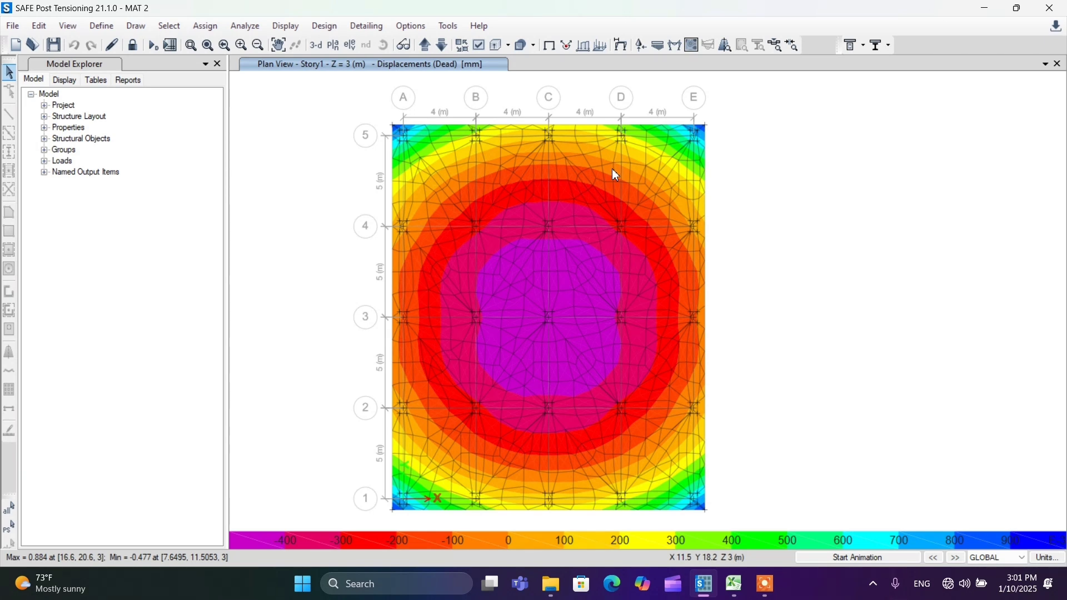
click(132, 50)
click(550, 341)
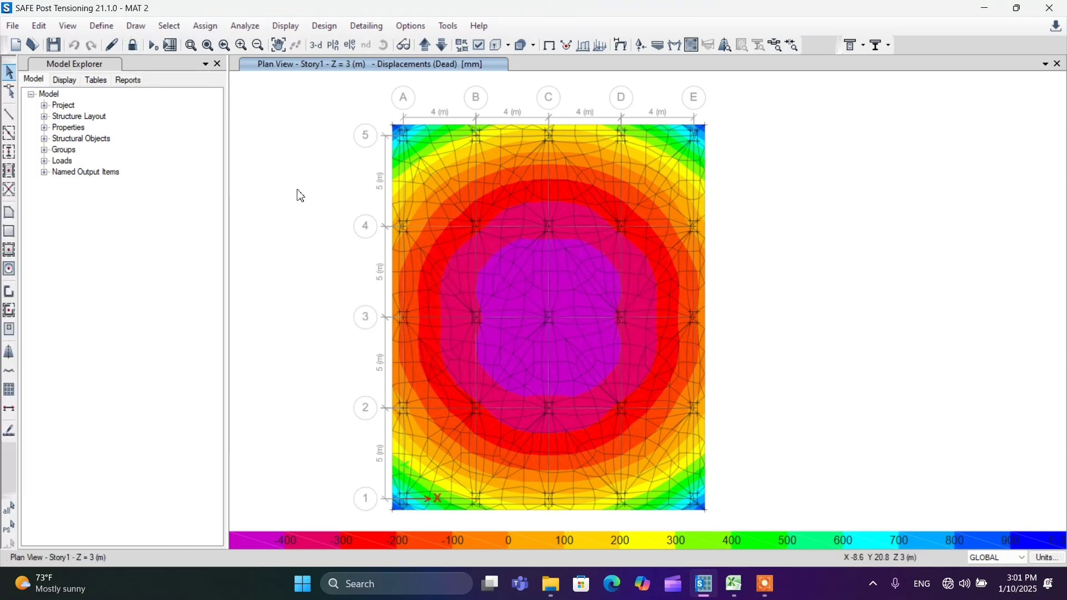
Step: Add Layer A design strips along the X-direction grids of the GLOBAL system, with middle strips and a fixed 1 m width
click(40, 26)
mouse_move(57, 466)
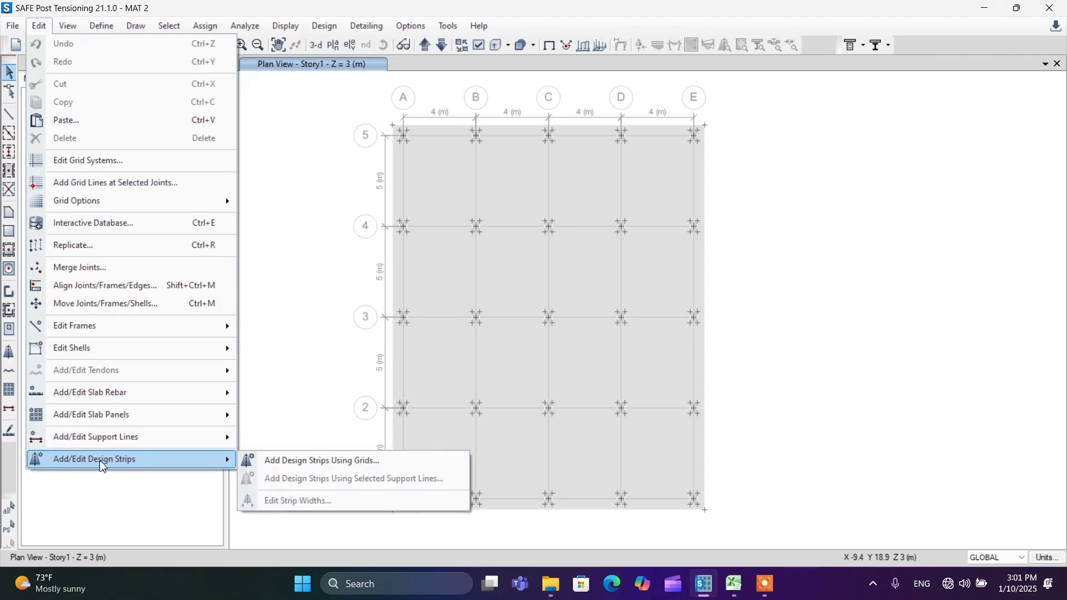
click(298, 471)
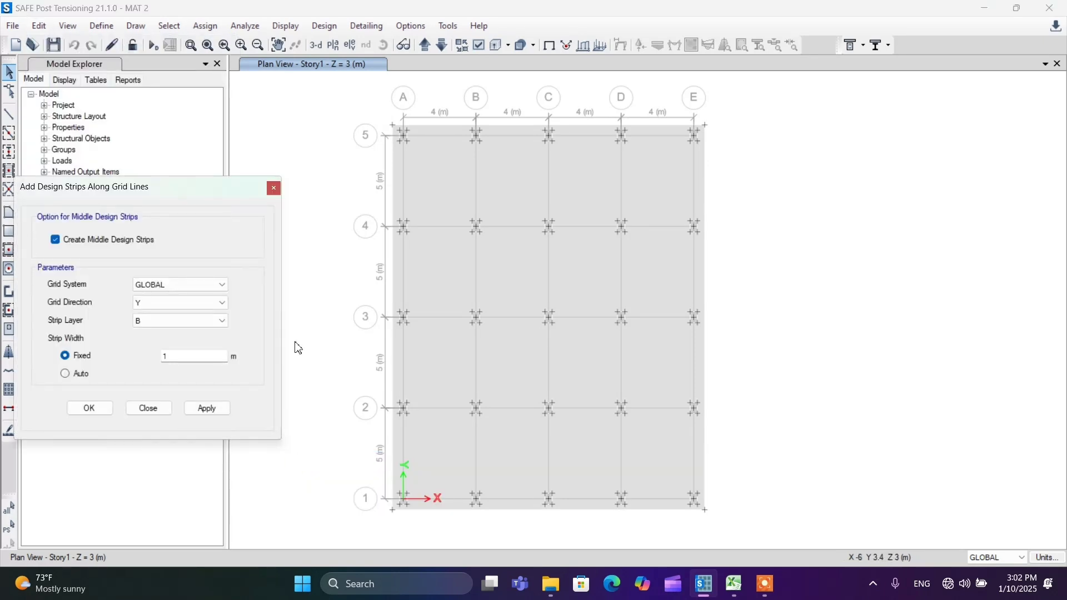
drag(184, 185, 242, 169)
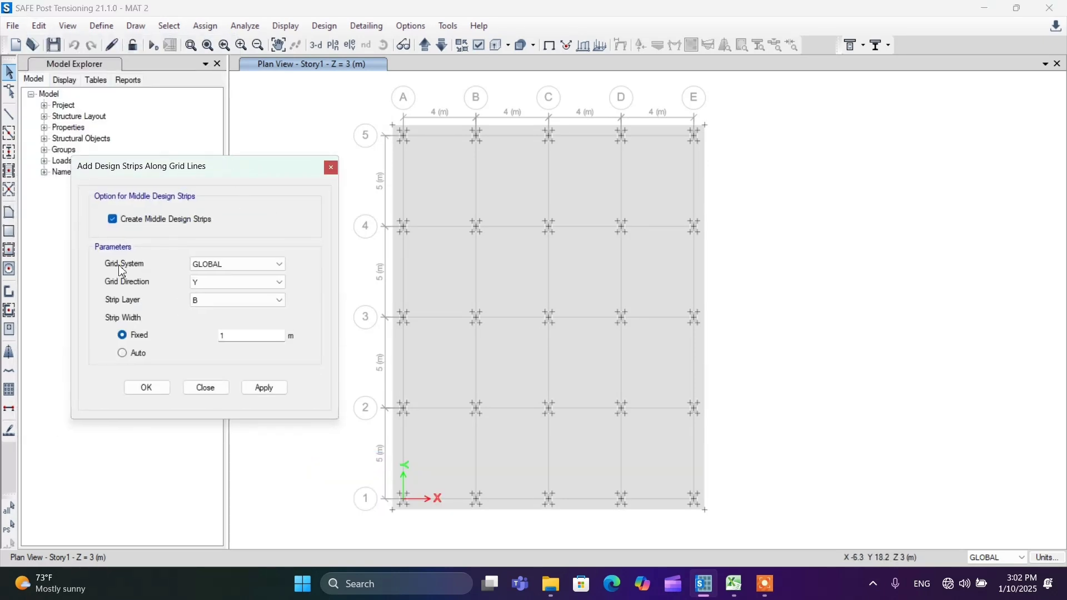
click(126, 222)
click(212, 283)
click(209, 295)
click(214, 300)
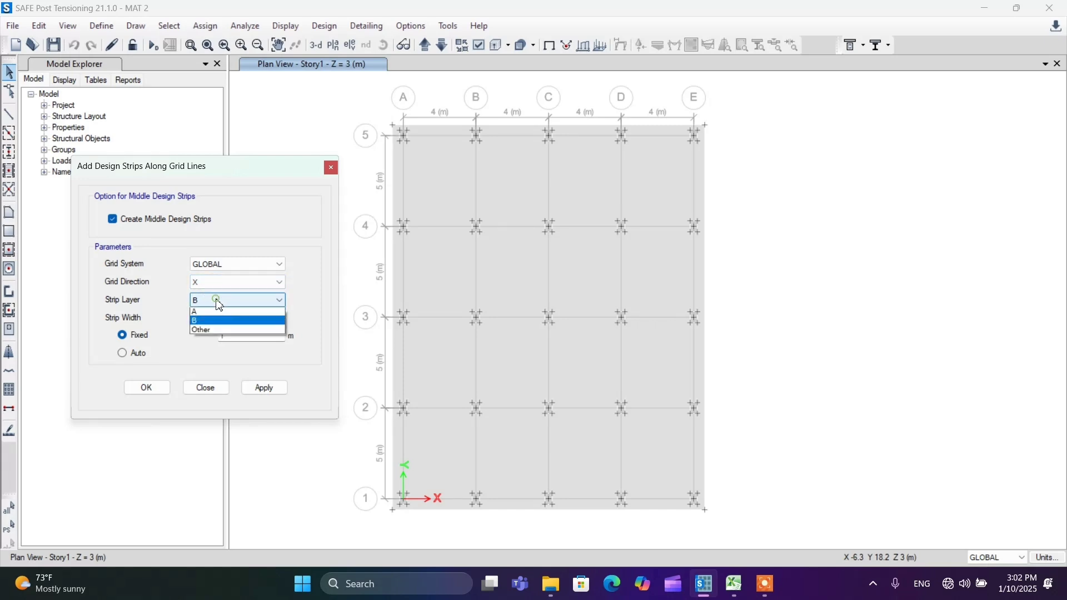
click(207, 313)
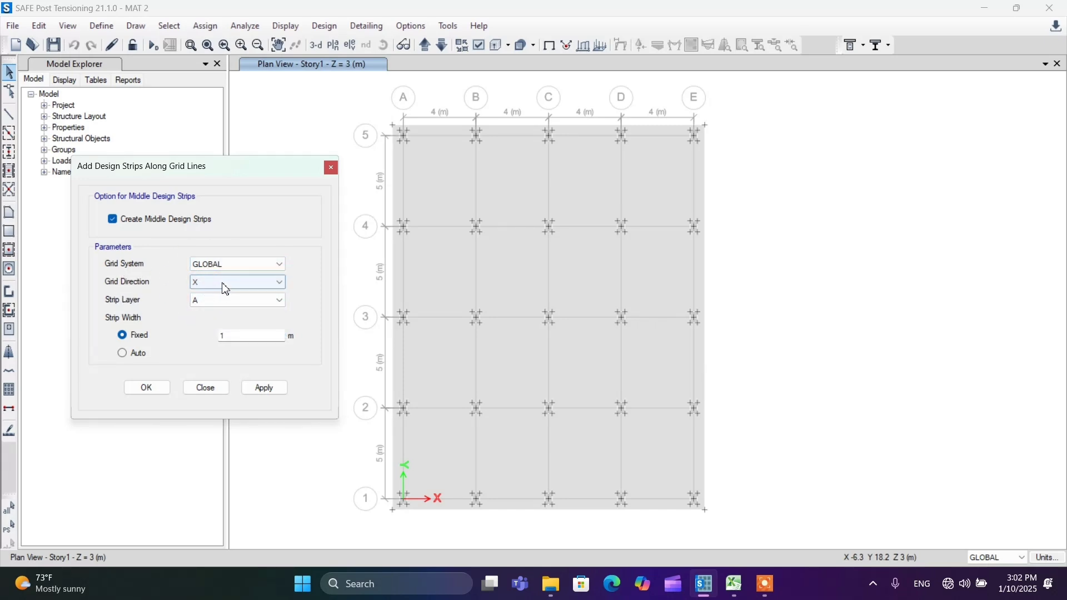
click(138, 354)
click(144, 333)
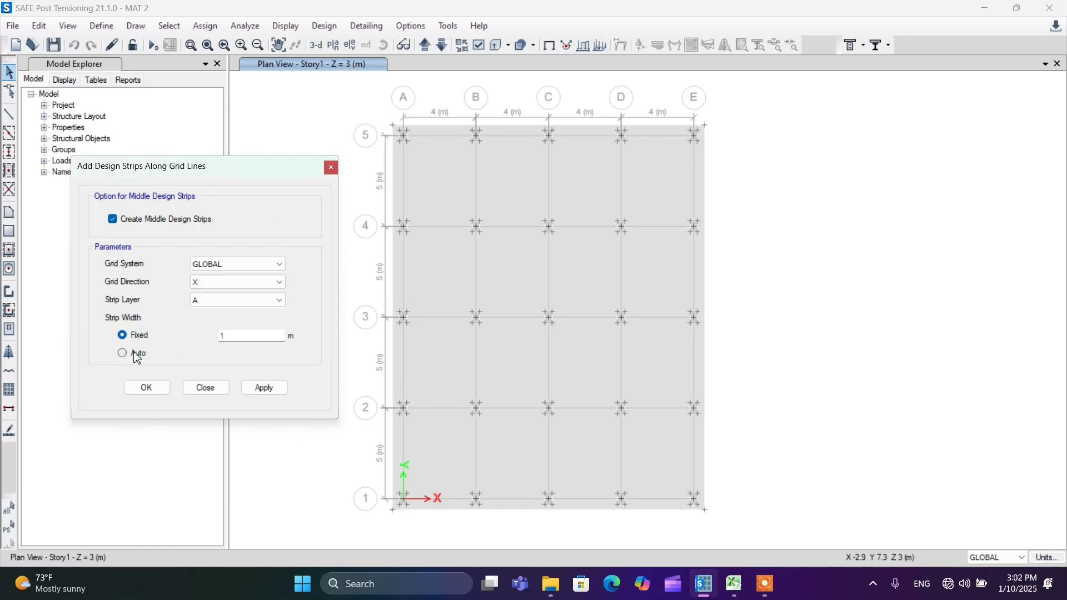
click(146, 388)
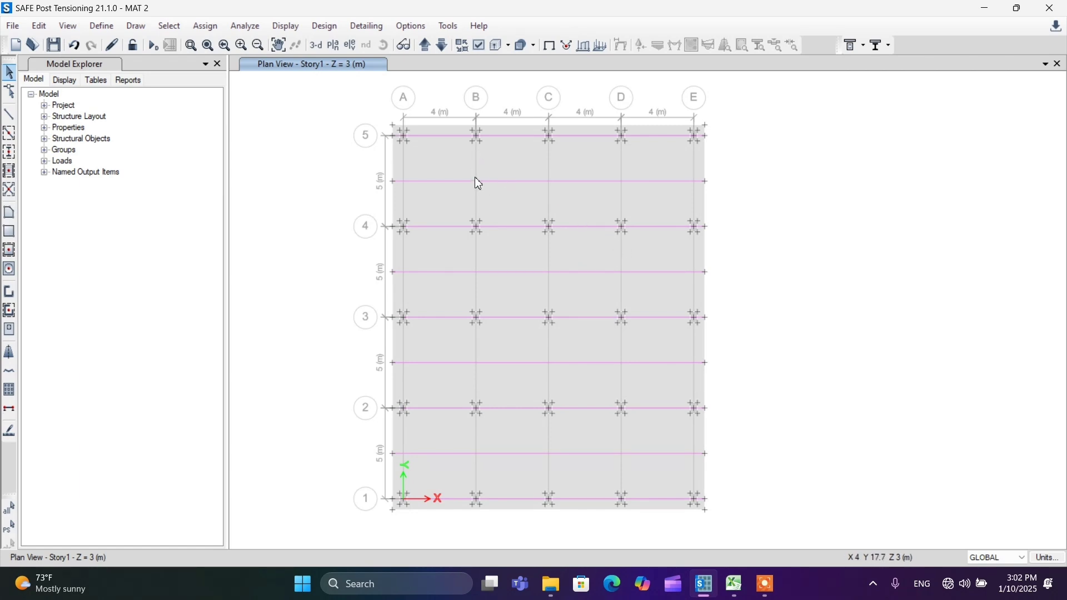
Step: Add Layer B design strips along the Y-direction grids, with middle strips and a fixed 1 m width
click(39, 26)
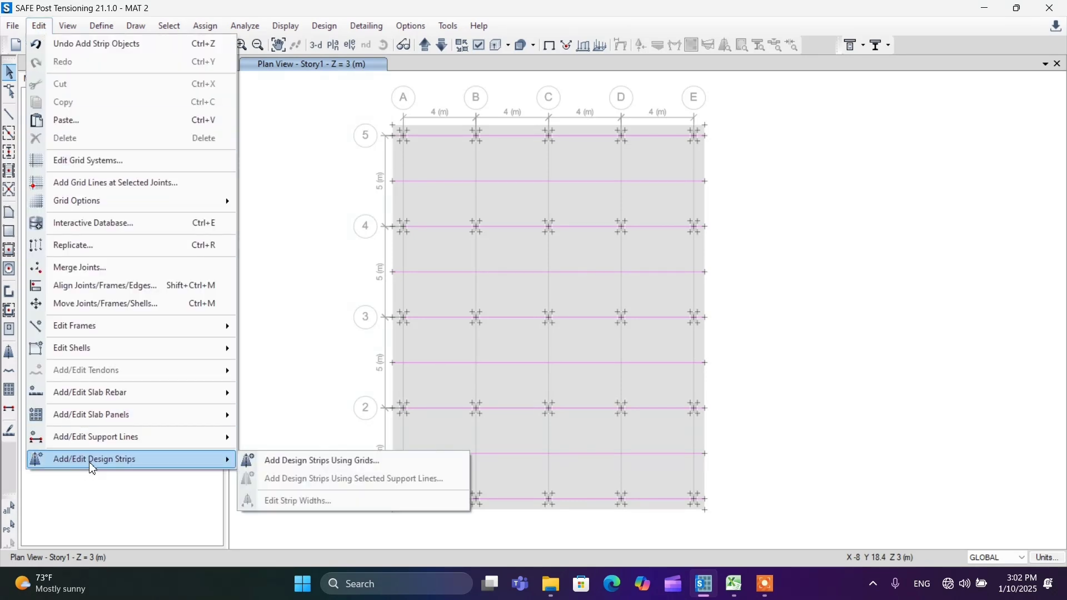
click(345, 471)
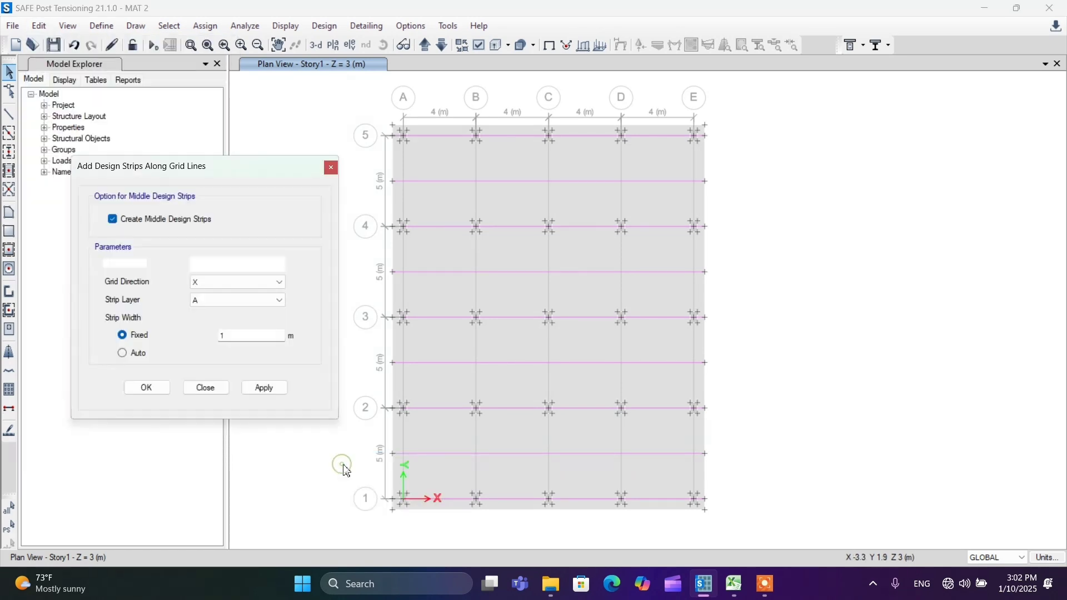
click(222, 279)
click(222, 304)
click(222, 300)
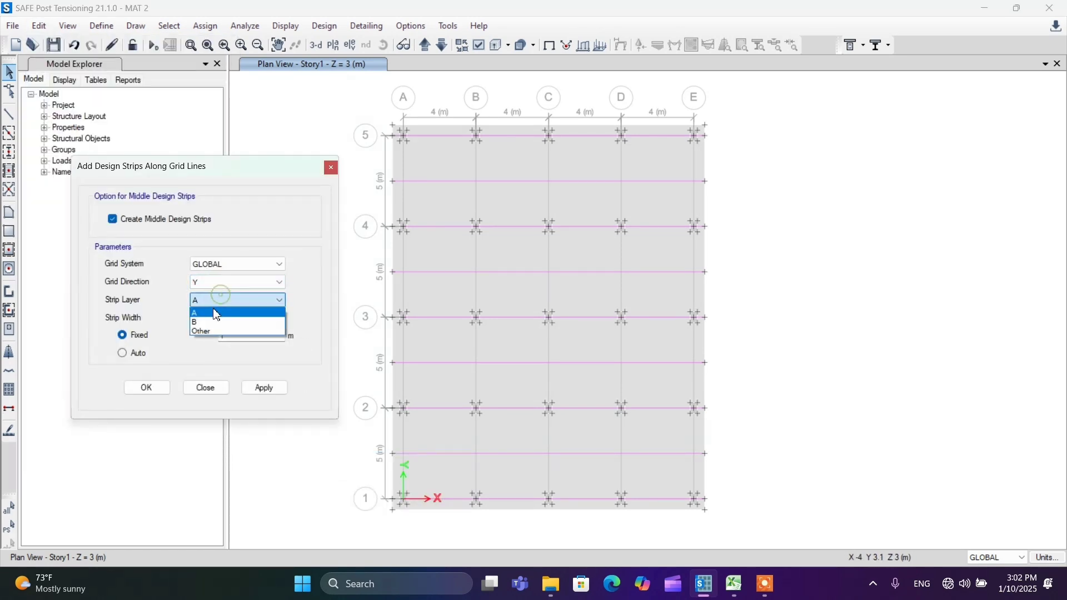
click(208, 323)
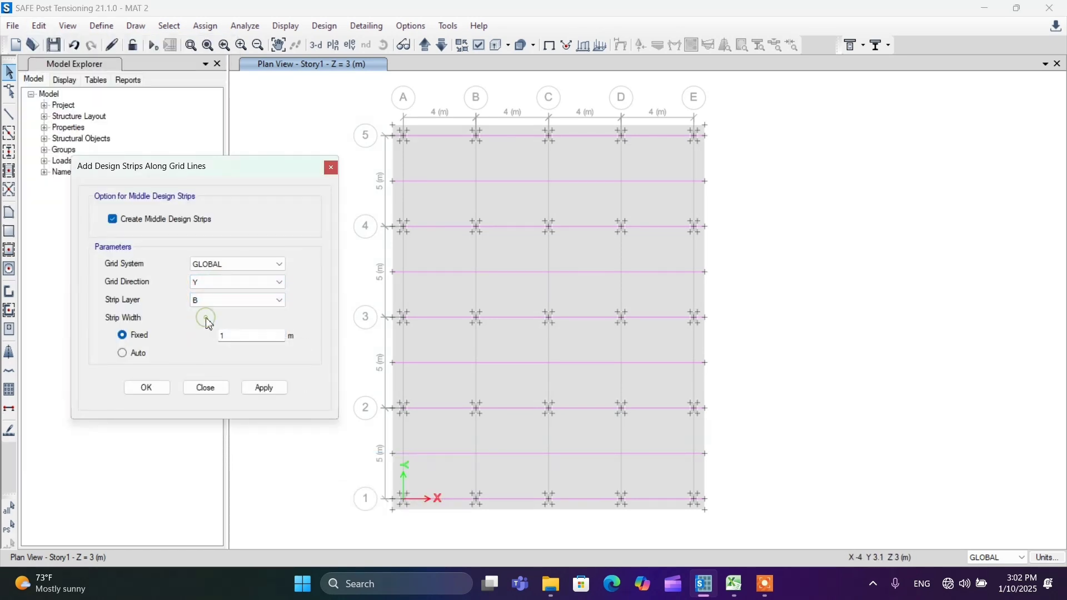
click(147, 388)
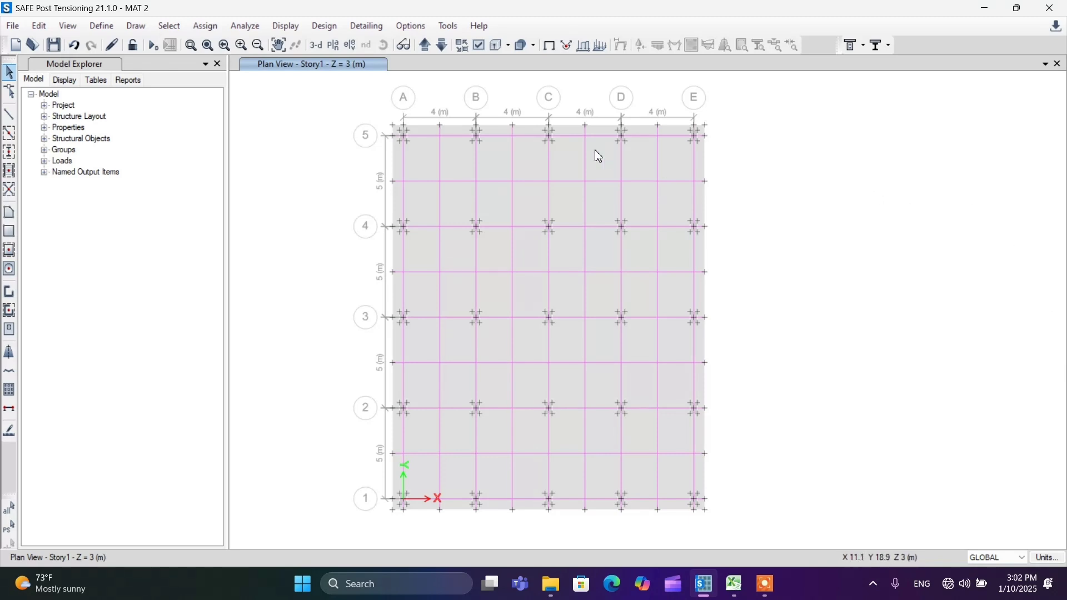
Step: Show the widths of the design strips in the plan view to check their layout
click(479, 46)
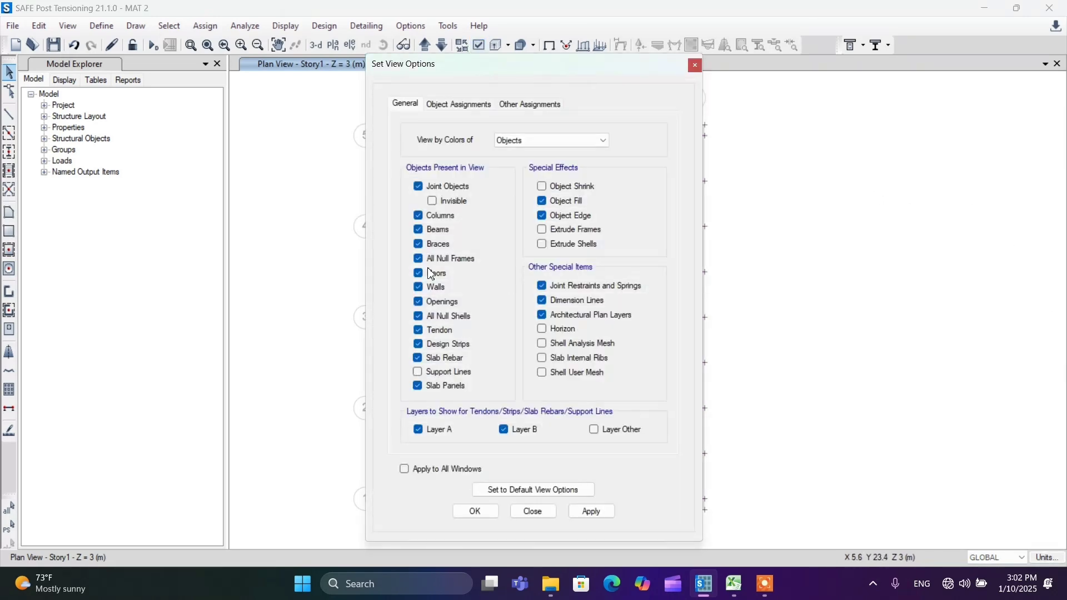
click(482, 106)
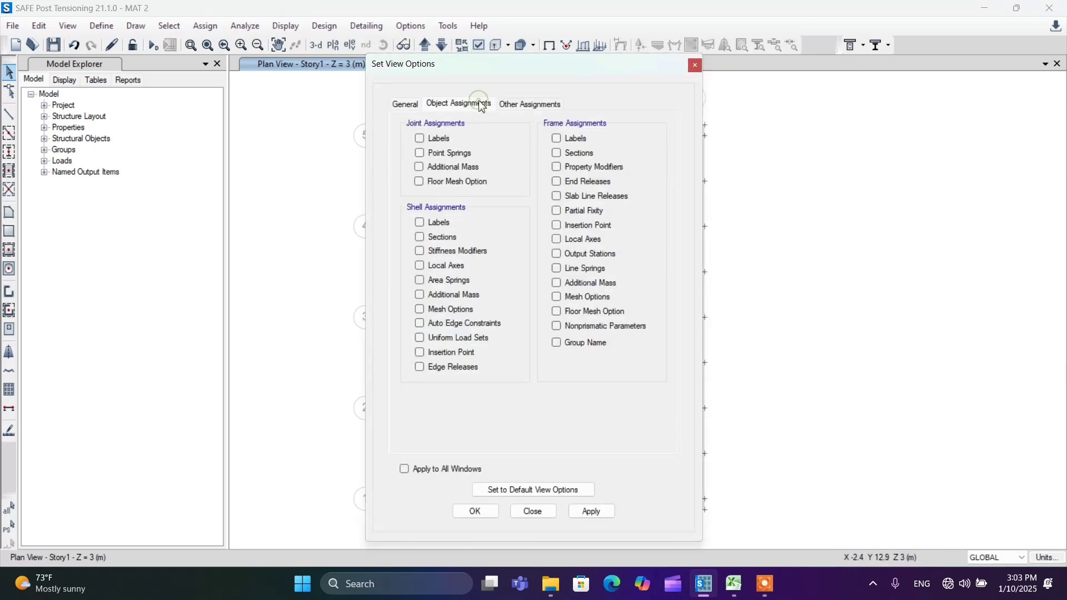
click(525, 104)
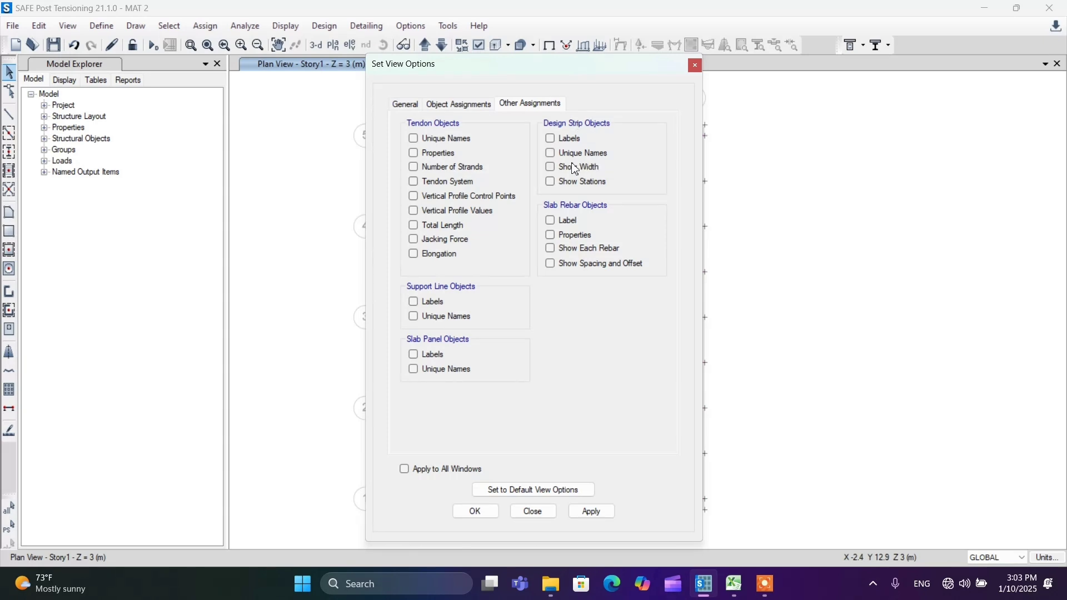
click(551, 168)
click(475, 511)
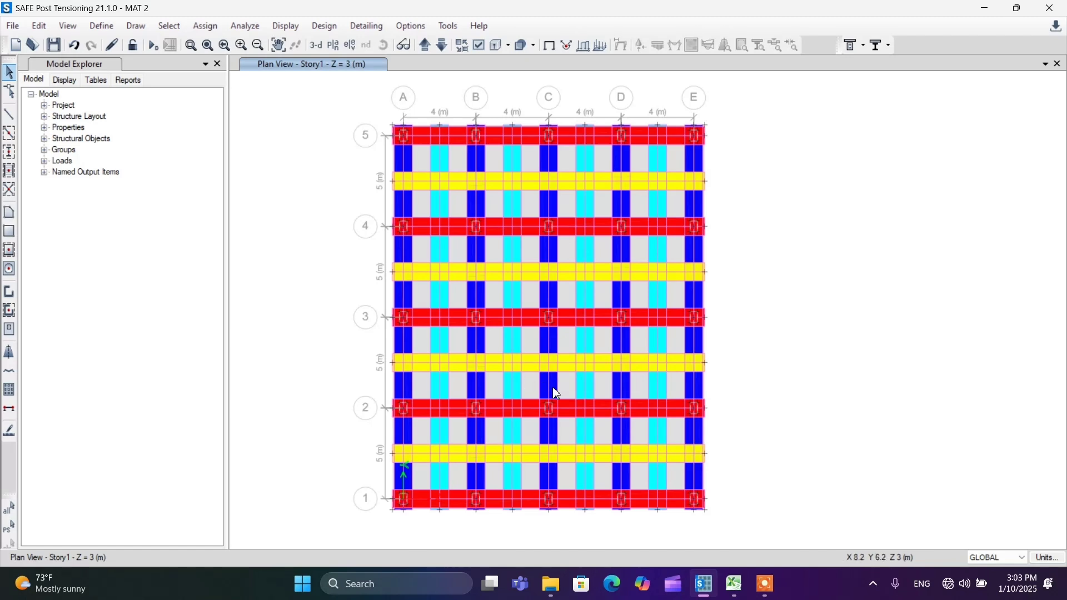
Step: Hide the design strip widths and run the analysis and design
click(479, 45)
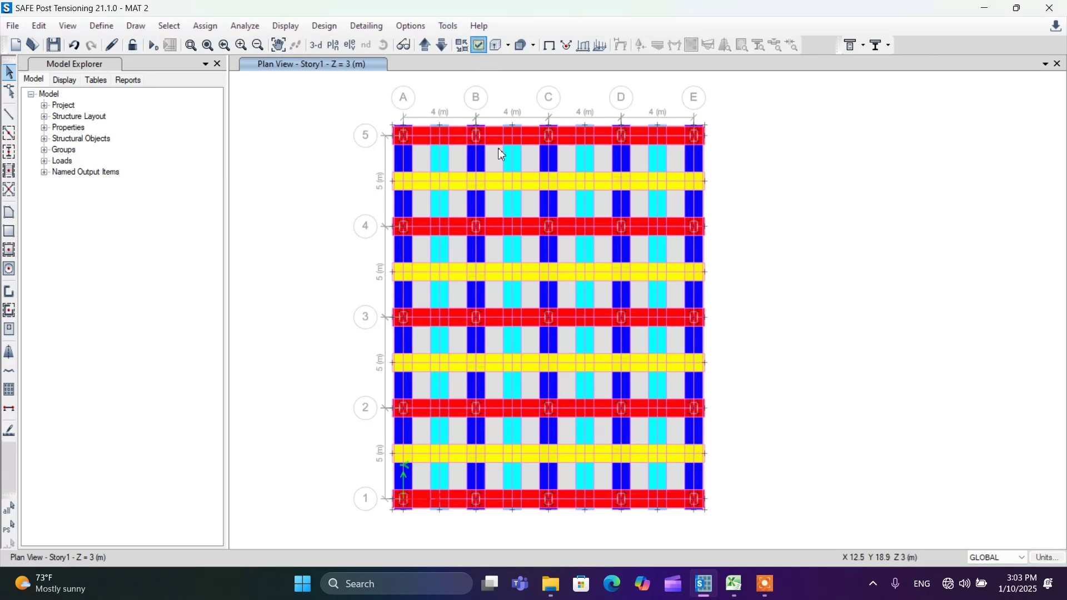
click(514, 105)
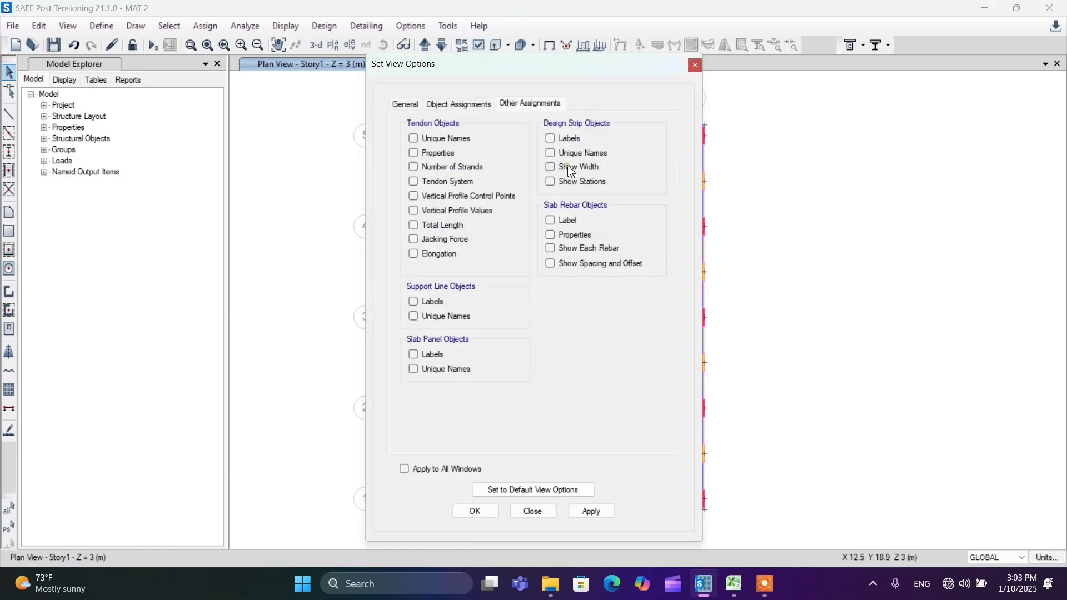
click(494, 513)
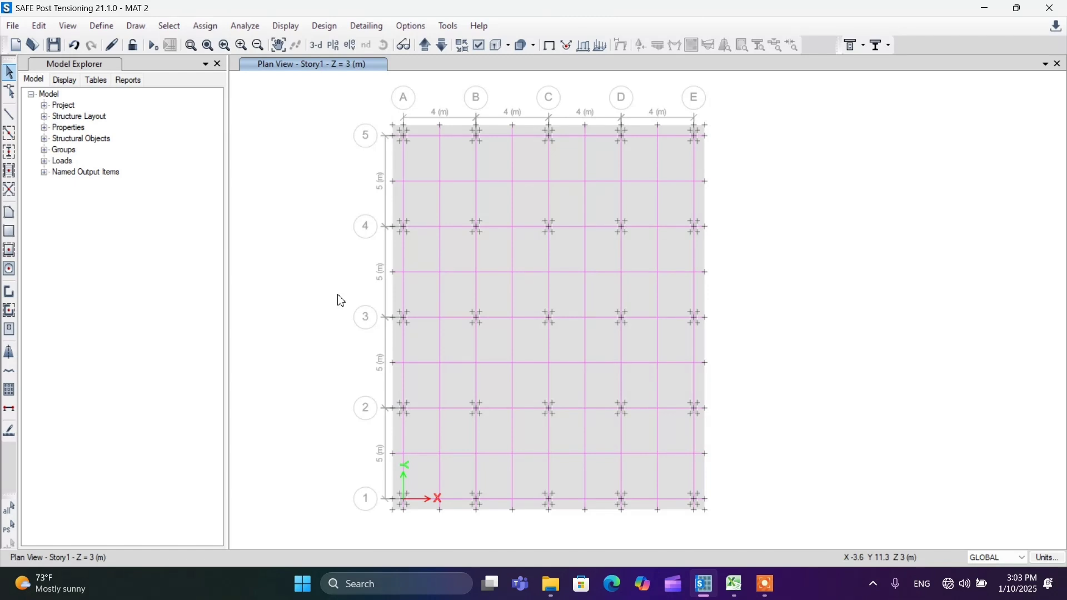
click(248, 28)
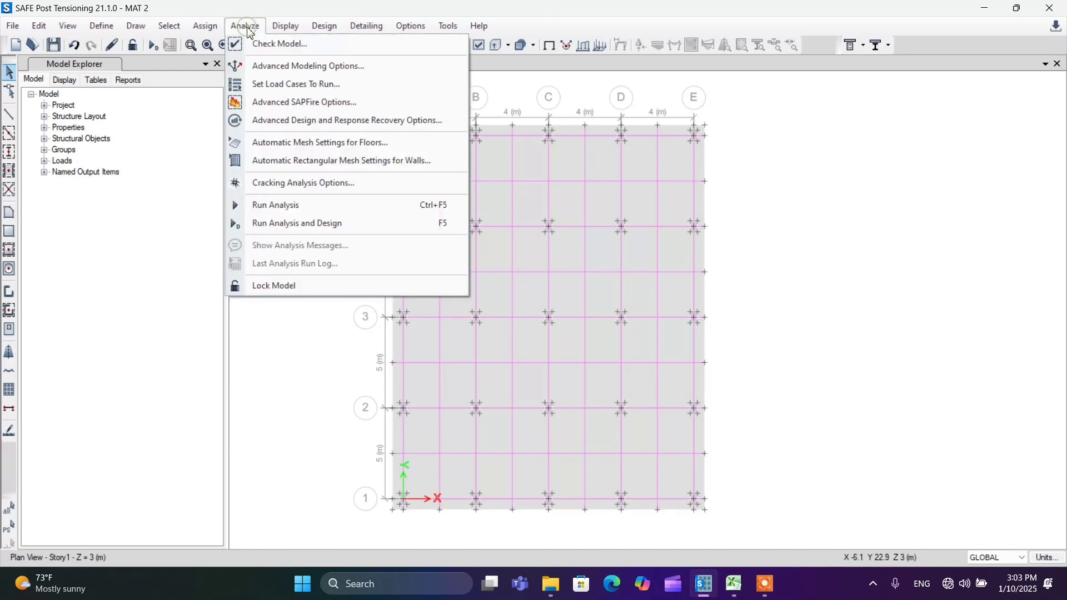
click(332, 227)
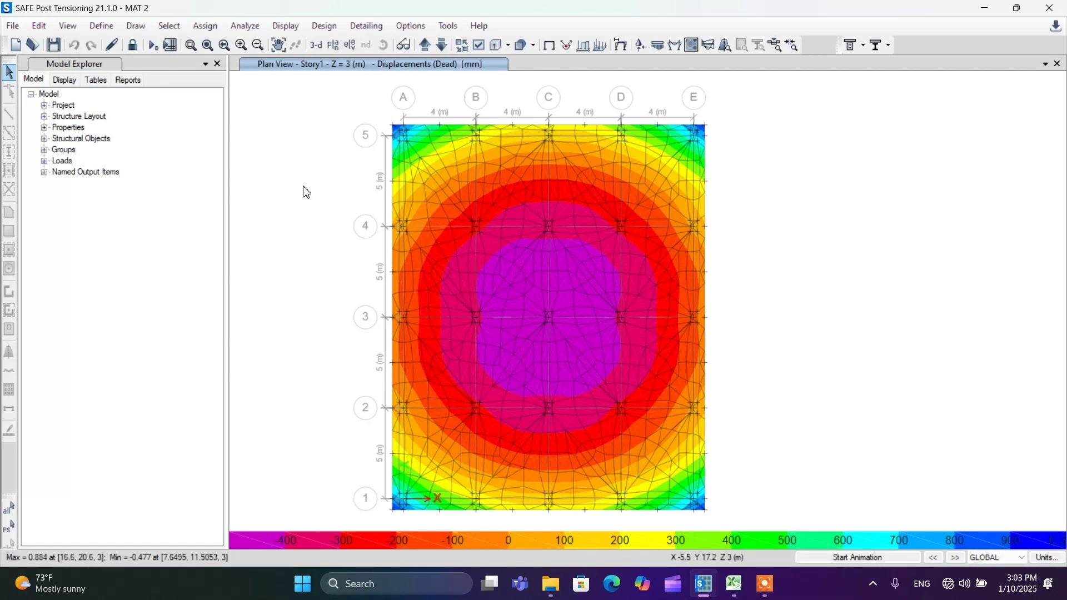
Step: Display the strip-based enveloping flexural reinforcement intensity for Layer A, showing top and bottom rebar with values at controlling stations
click(285, 26)
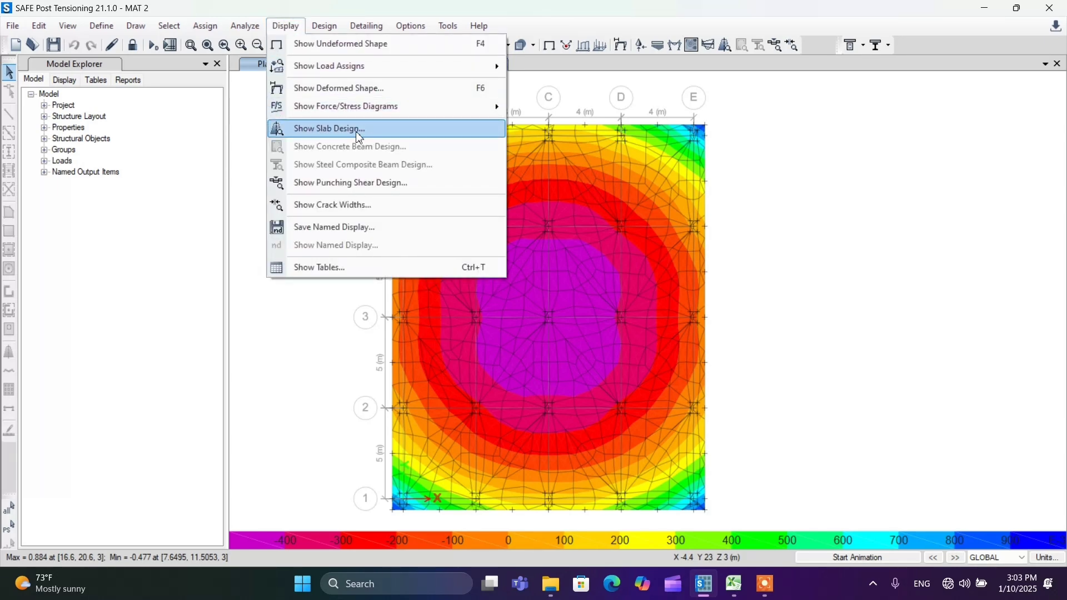
click(358, 131)
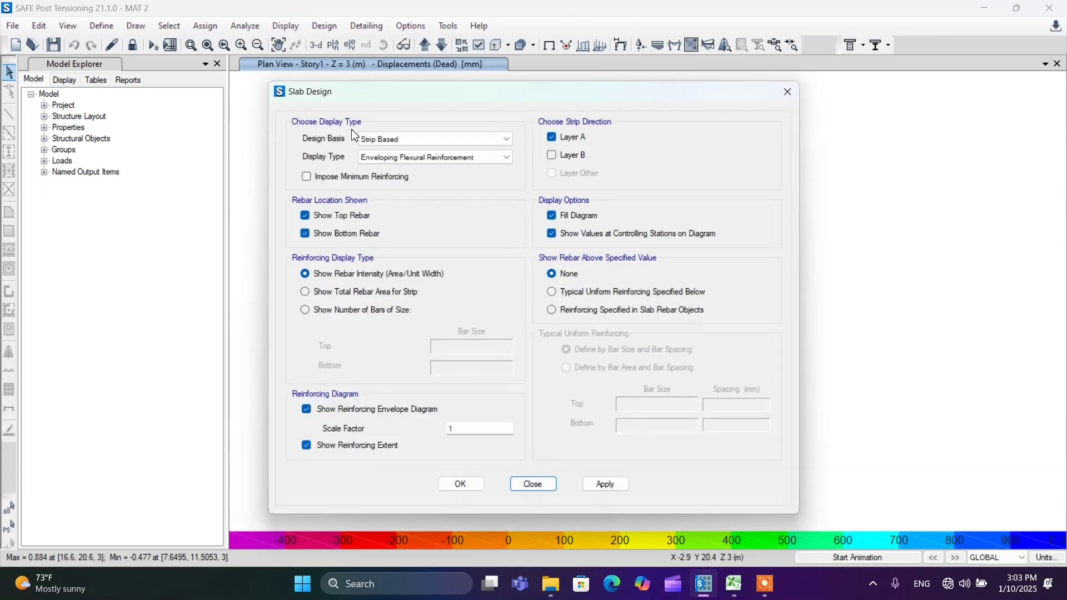
drag(341, 94, 29, 141)
click(625, 196)
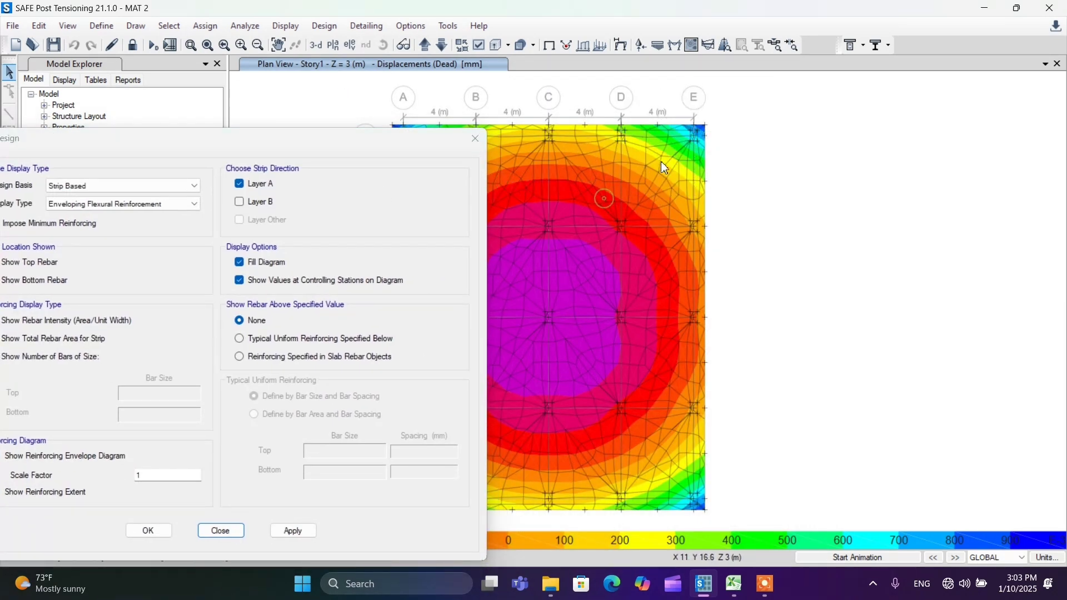
drag(646, 178, 669, 219)
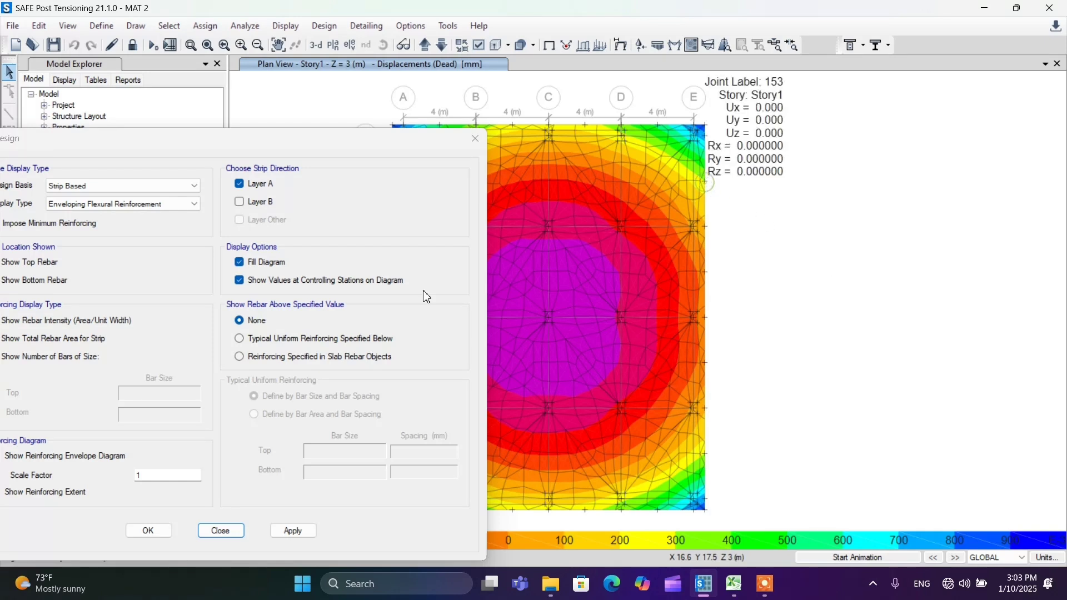
drag(234, 149, 287, 107)
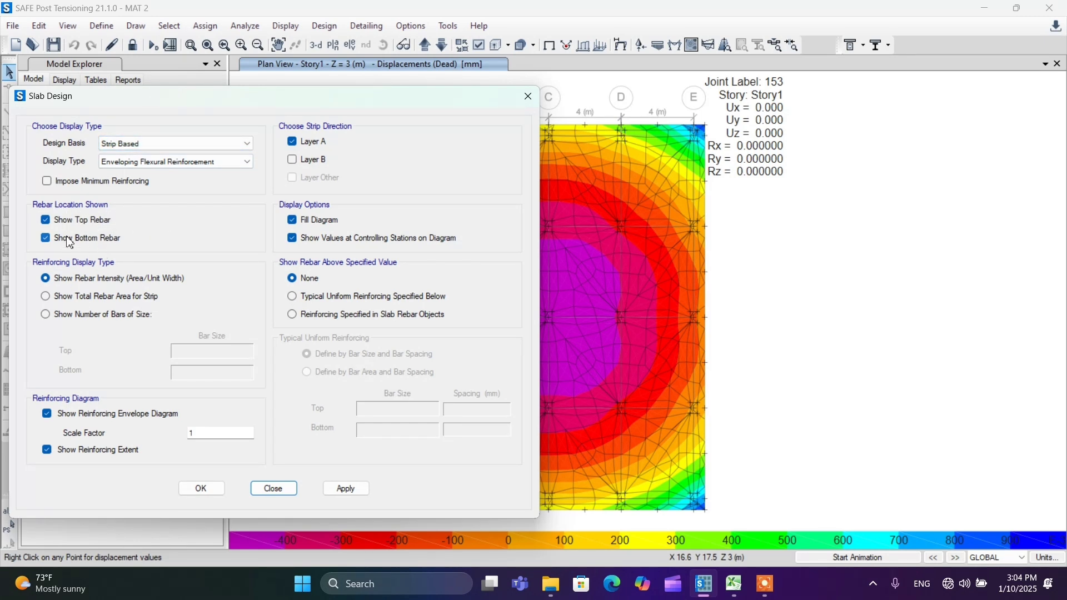
click(293, 236)
click(293, 235)
click(201, 487)
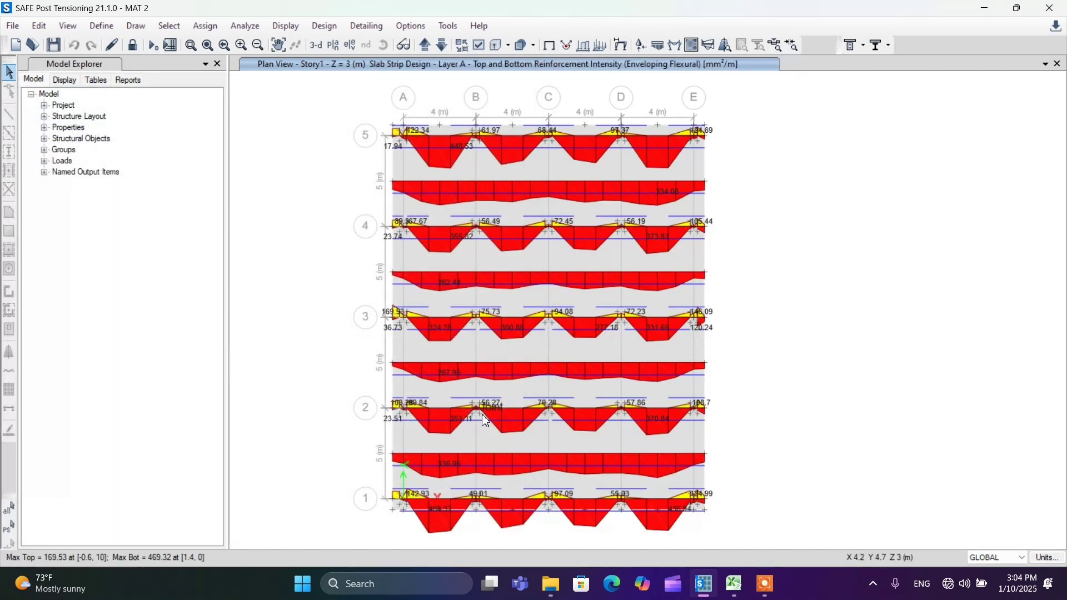